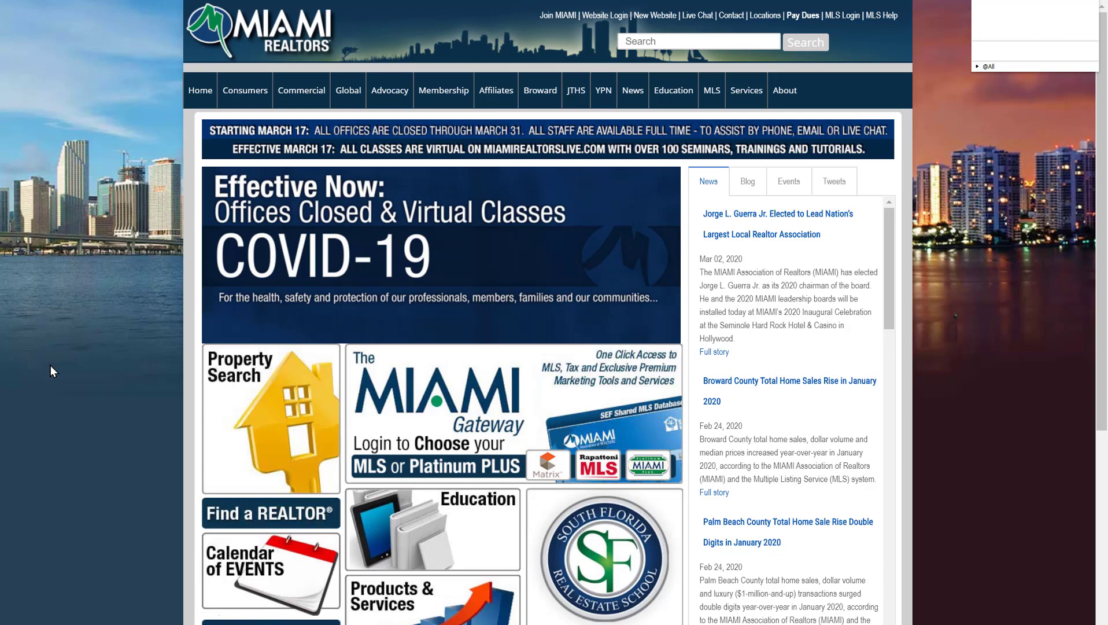
Bring up the MiamiRealtors.com home page with the MIAMI Gateway panel and news feed
key(ctrl)
key(ctrl)
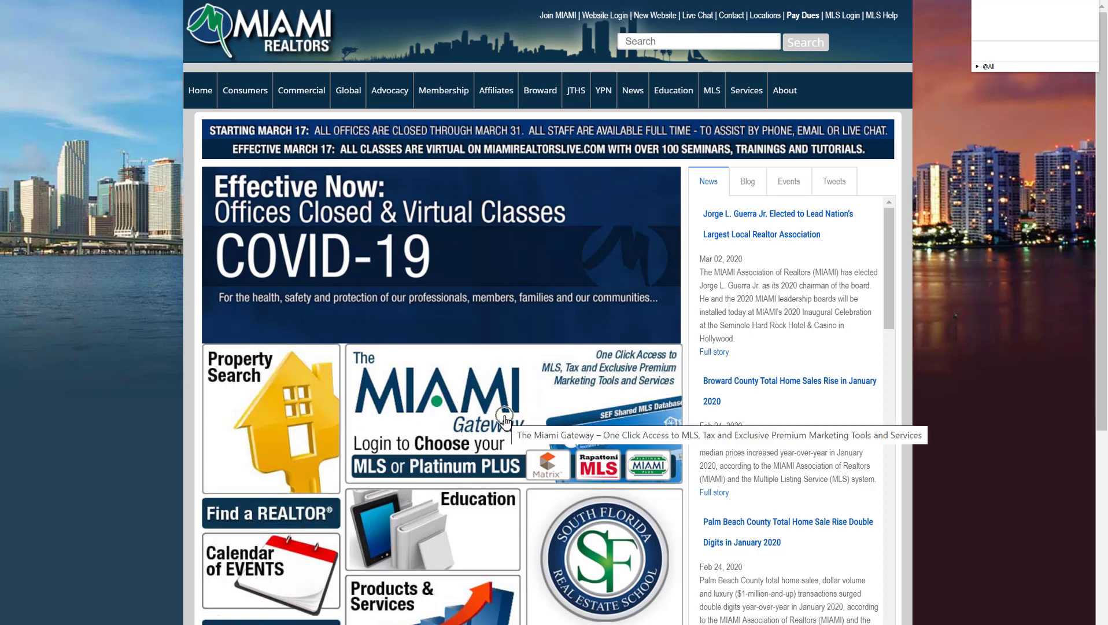
key(ctrl)
key(ctrl)
key(ctrl)
key(ctrl)
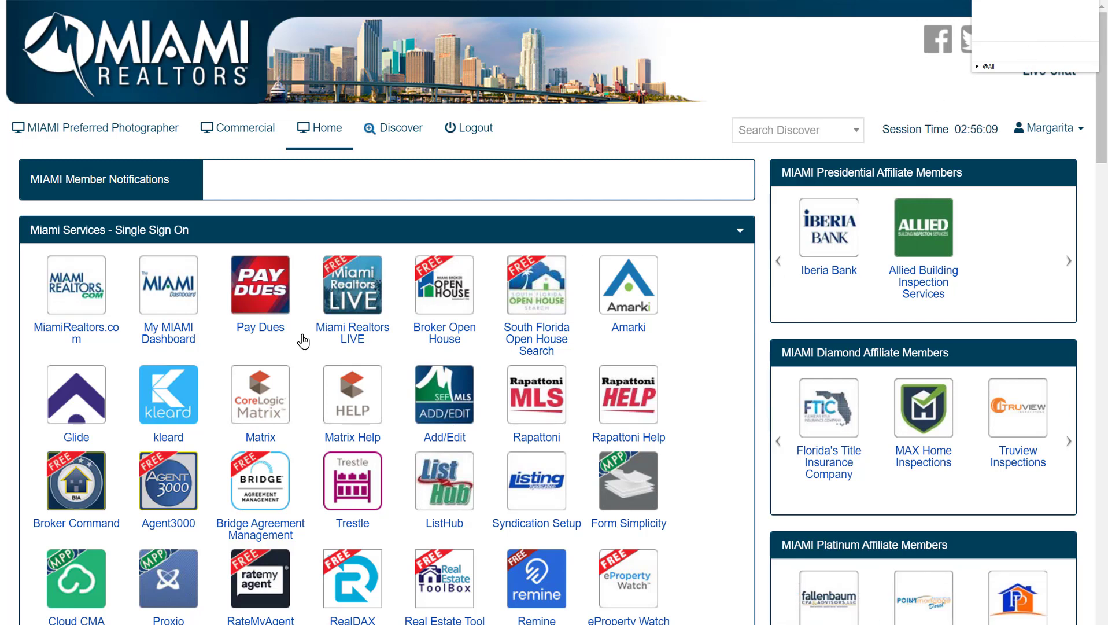
Launch Matrix from its icon under Miami Services - Single Sign On
click(249, 417)
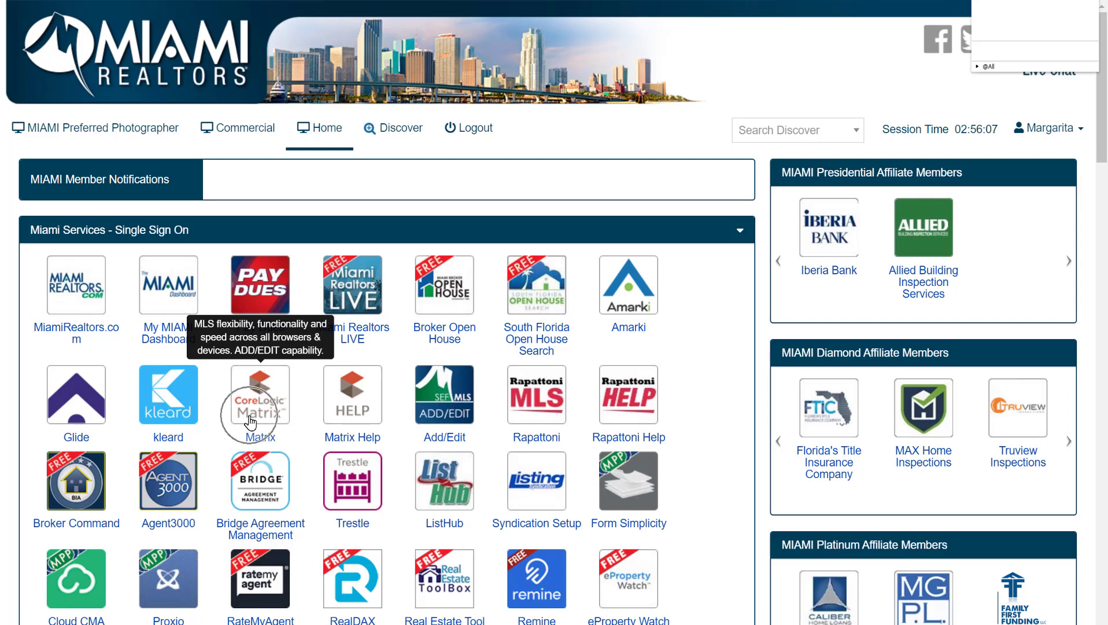
click(249, 418)
click(249, 417)
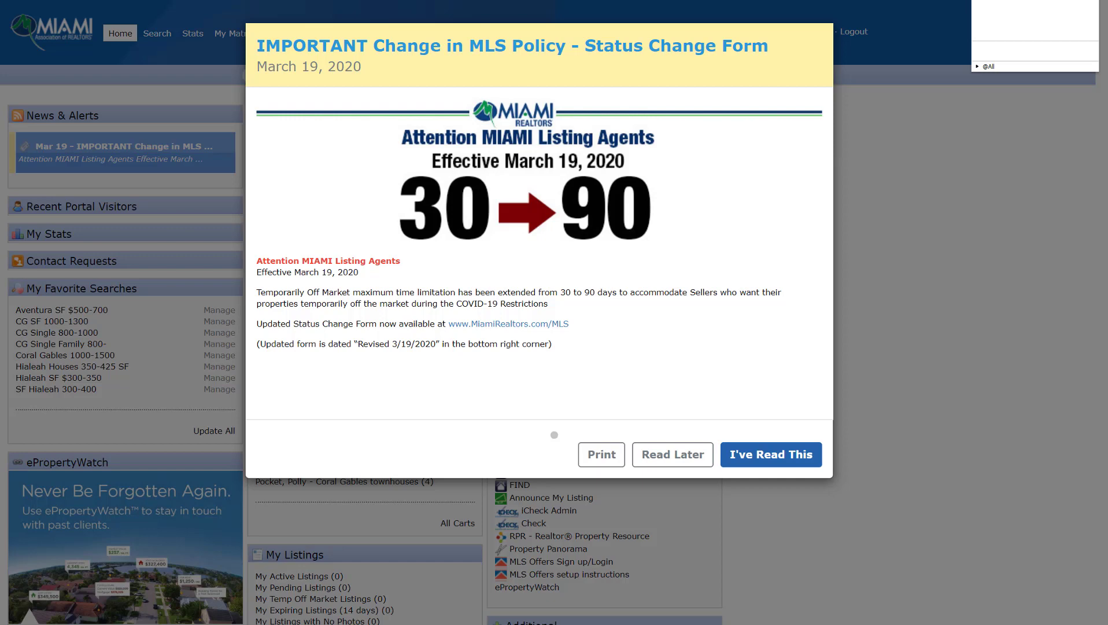
Dismiss the MLS policy announcement with I've Read This and open the March 19 news item
click(670, 457)
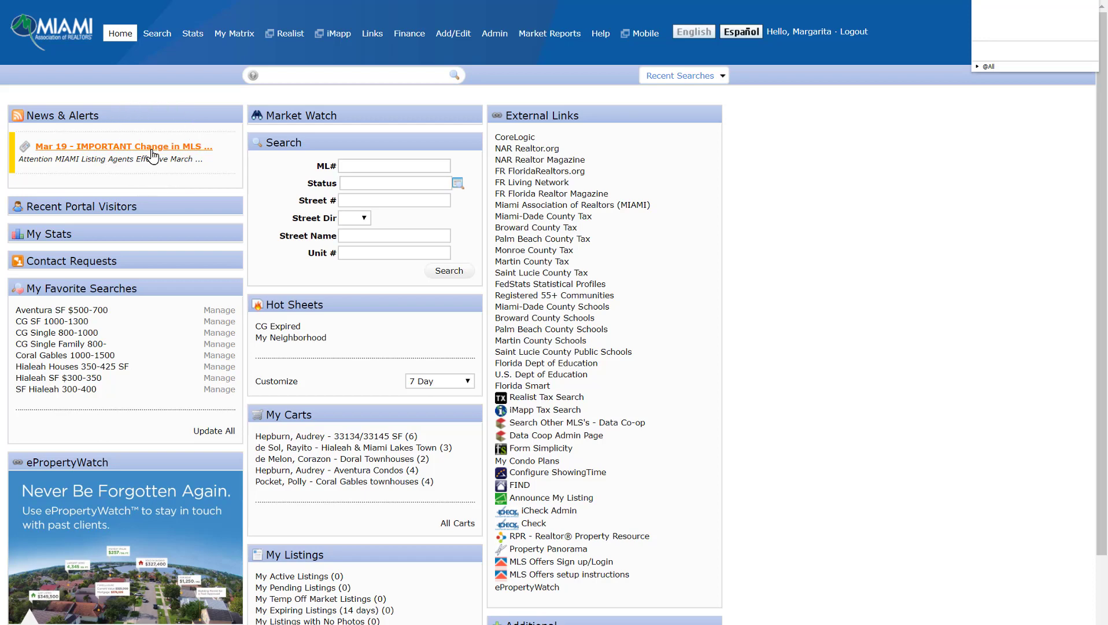
click(152, 152)
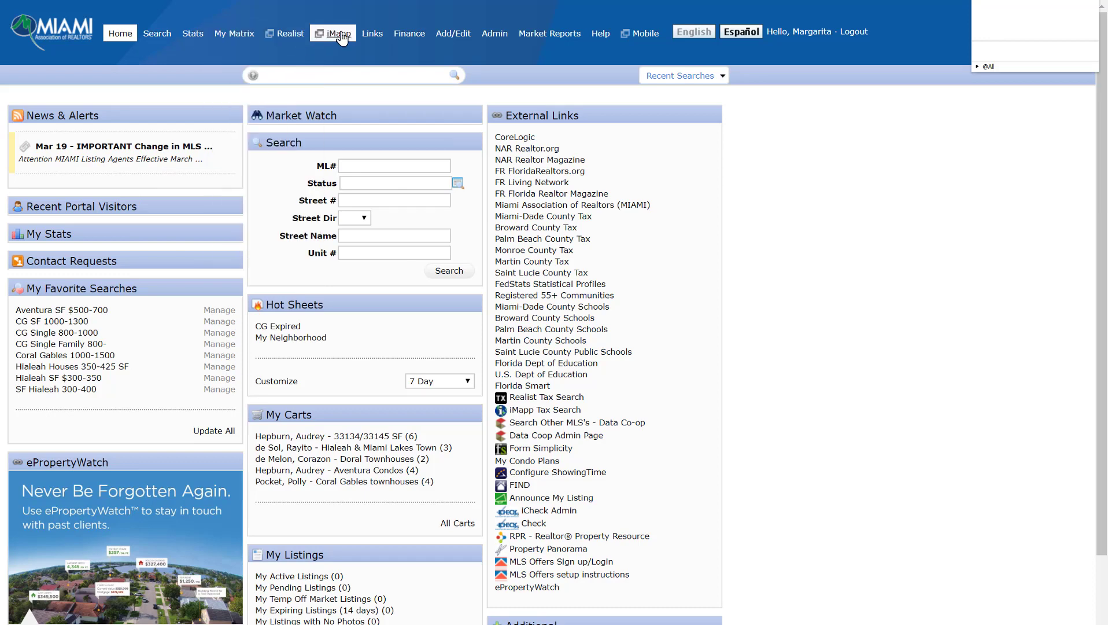
Start a quick search and show the Recent Searches list
mouse_move(399, 43)
click(341, 82)
click(699, 78)
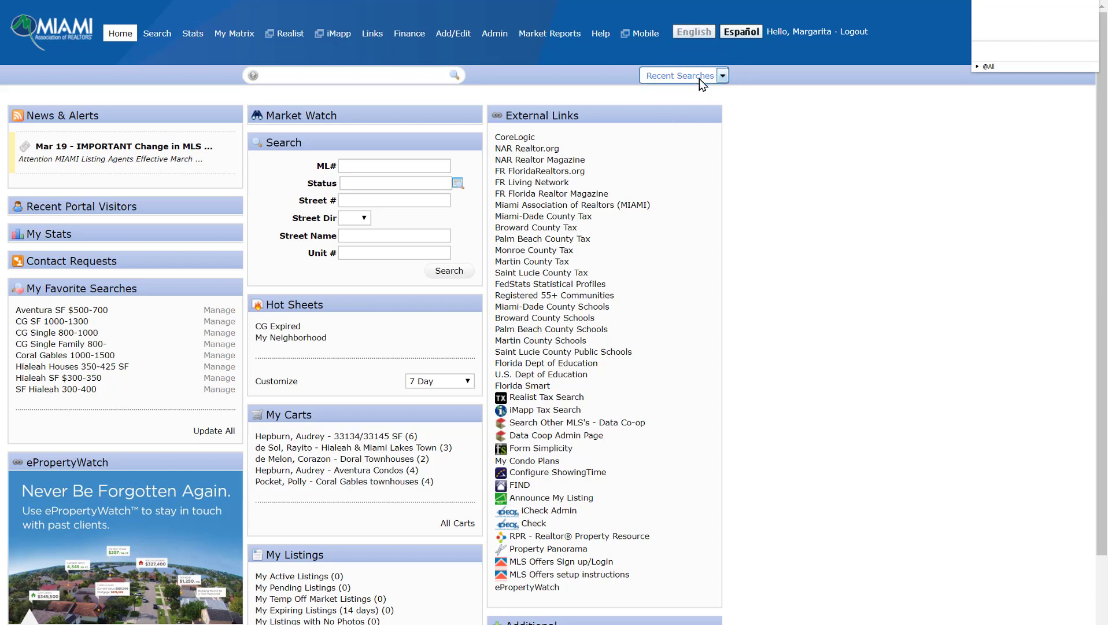
click(722, 75)
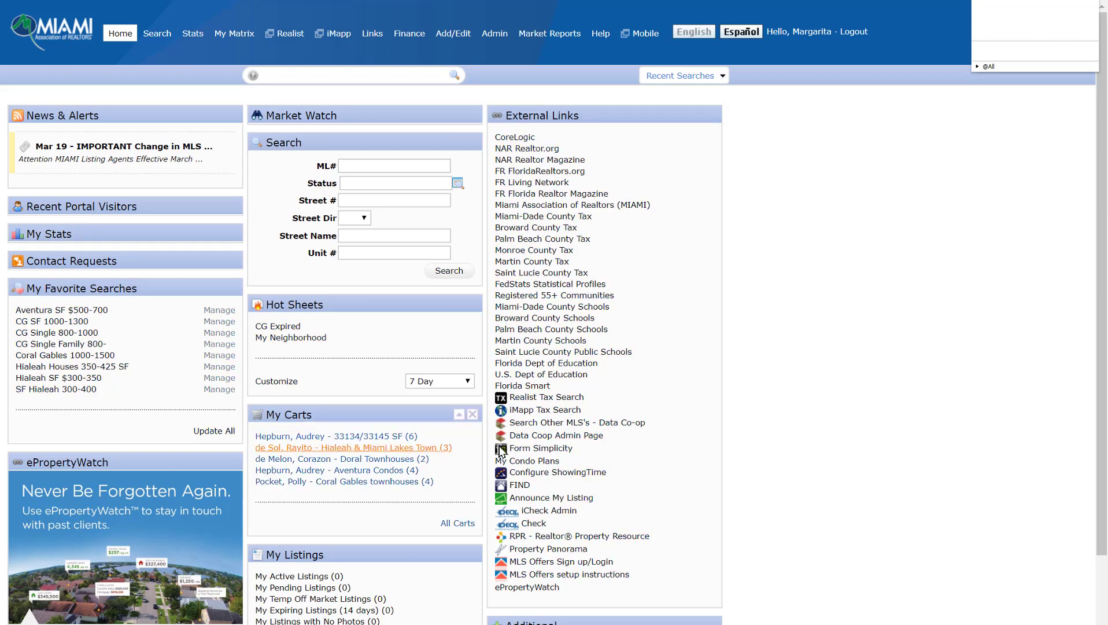
Move Market Watch to the top of the right column and Recent Portal Visitors out of the left column
scroll(508, 242, down, 1)
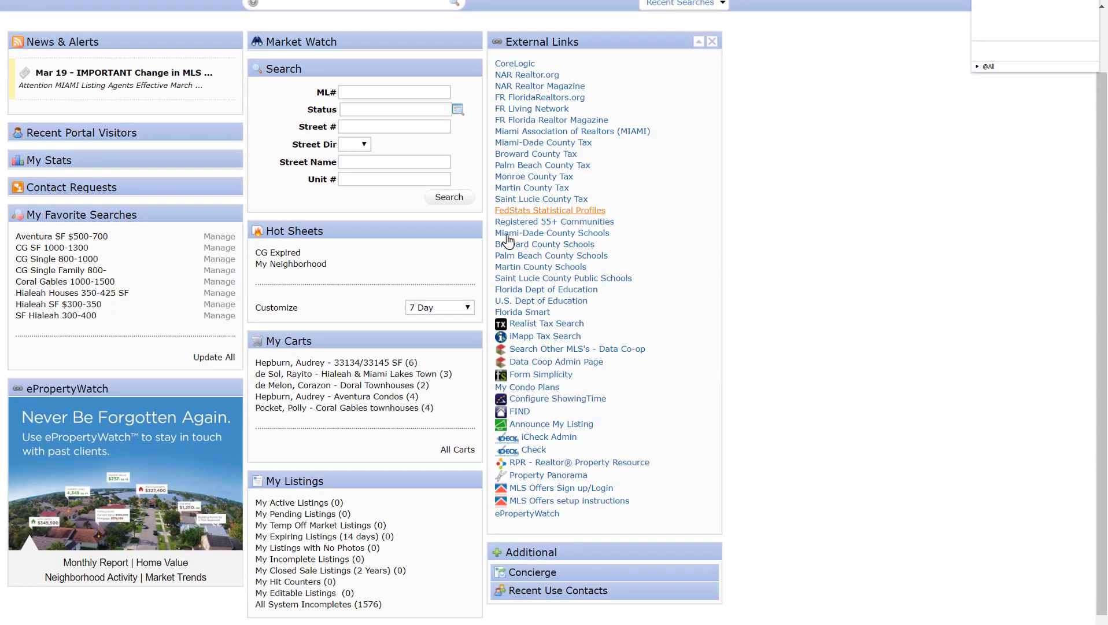
scroll(413, 175, up, 1)
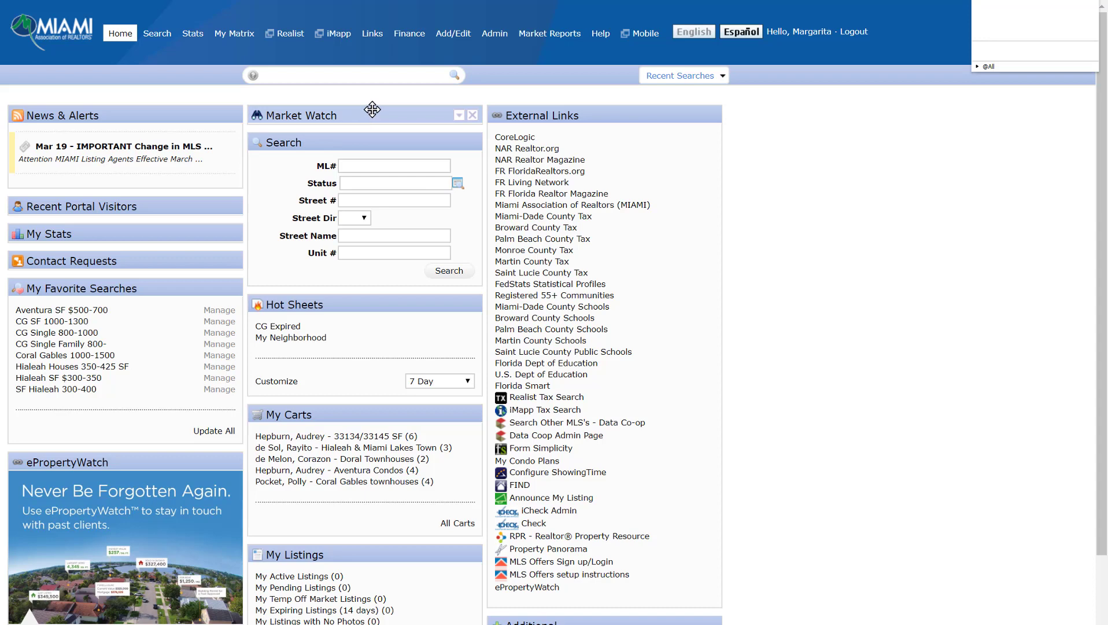
drag(372, 110, 358, 277)
scroll(391, 314, down, 5)
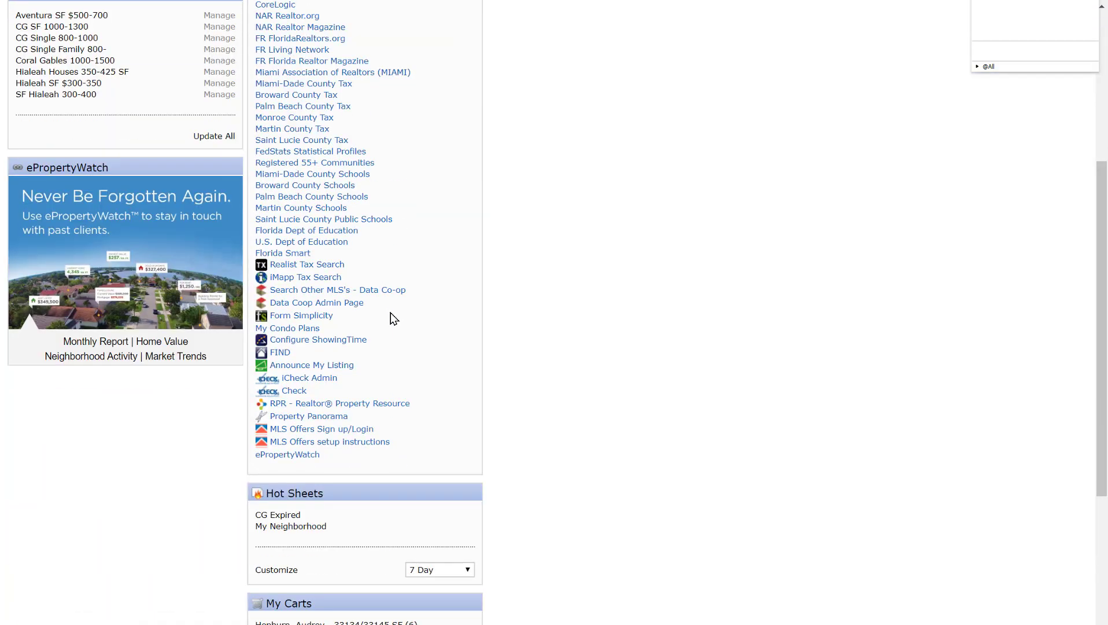
scroll(391, 313, down, 5)
scroll(390, 316, up, 10)
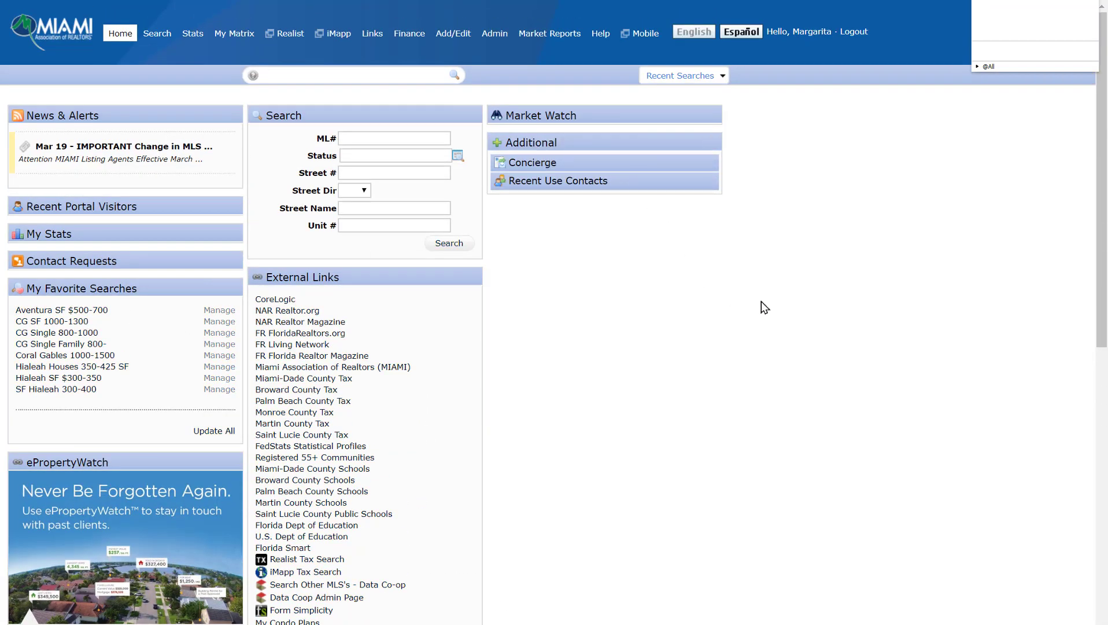
drag(78, 206, 573, 200)
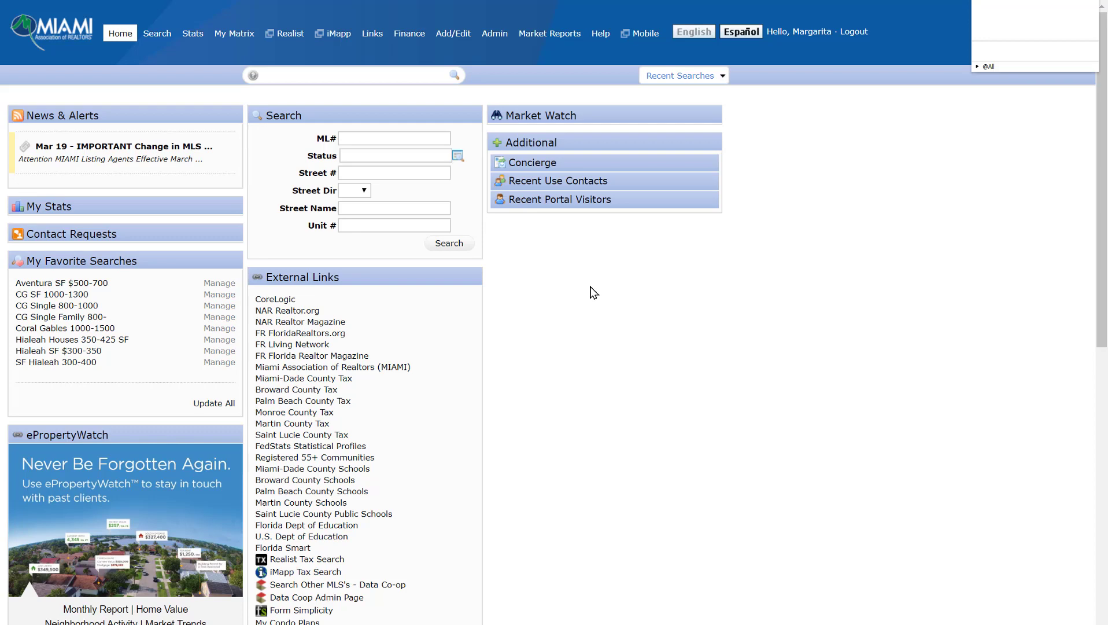
Collapse and re-expand the Search panel, then close it into the Additional list
mouse_move(461, 137)
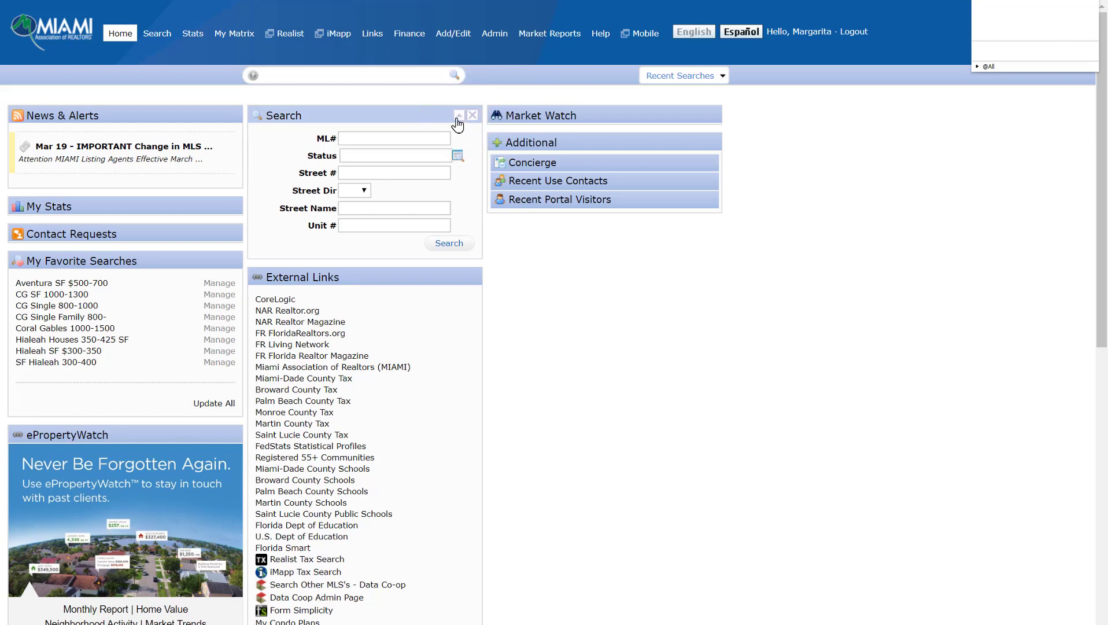
click(459, 115)
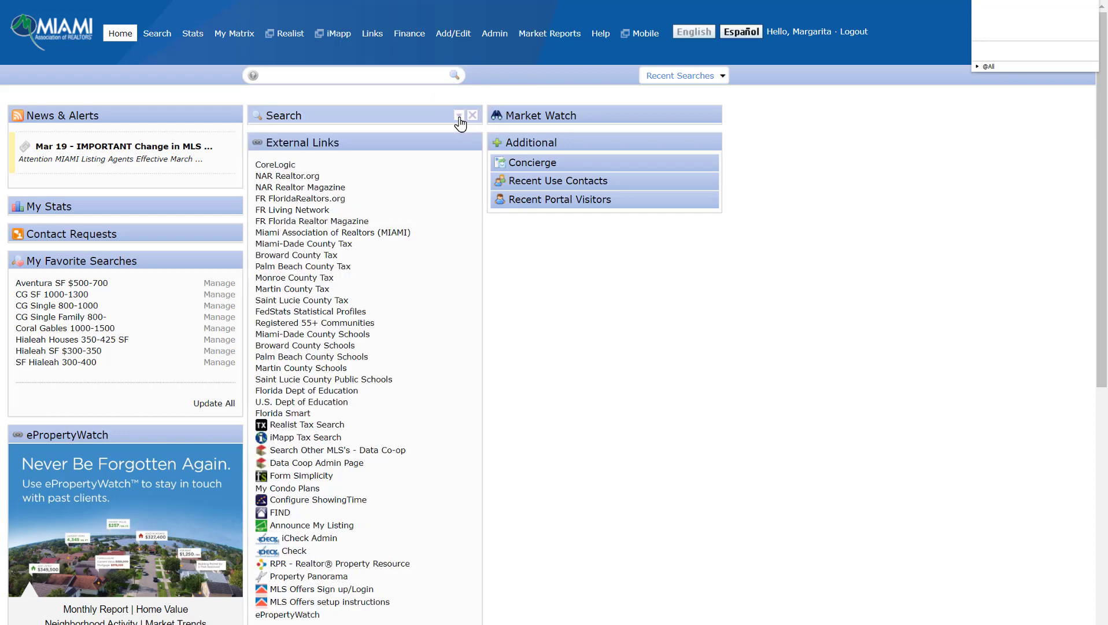
click(459, 117)
click(458, 117)
click(459, 117)
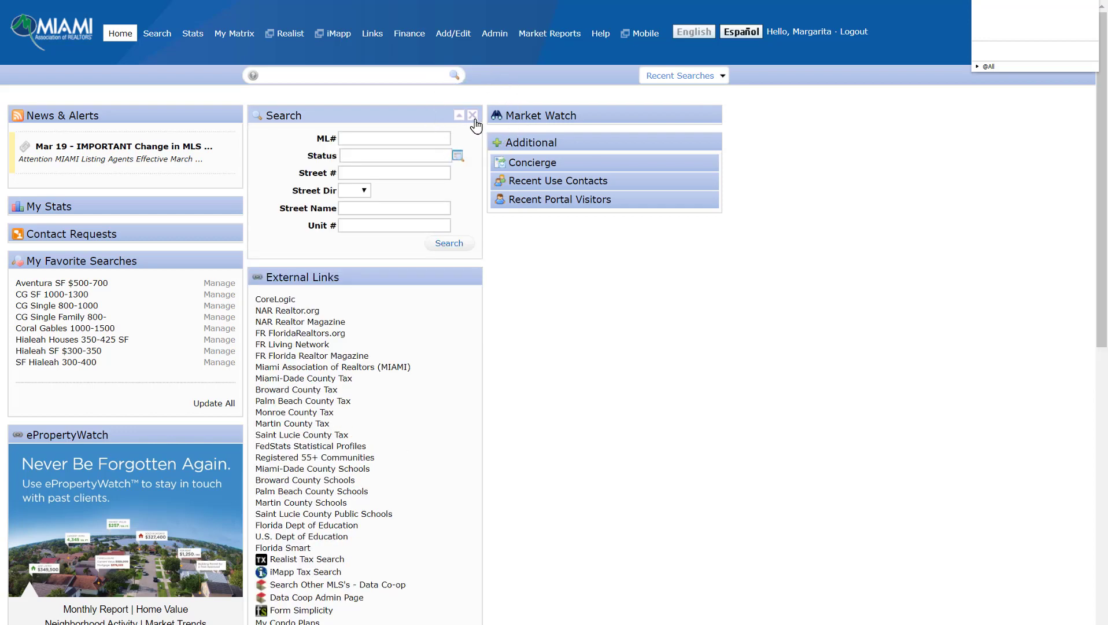
click(474, 120)
click(472, 115)
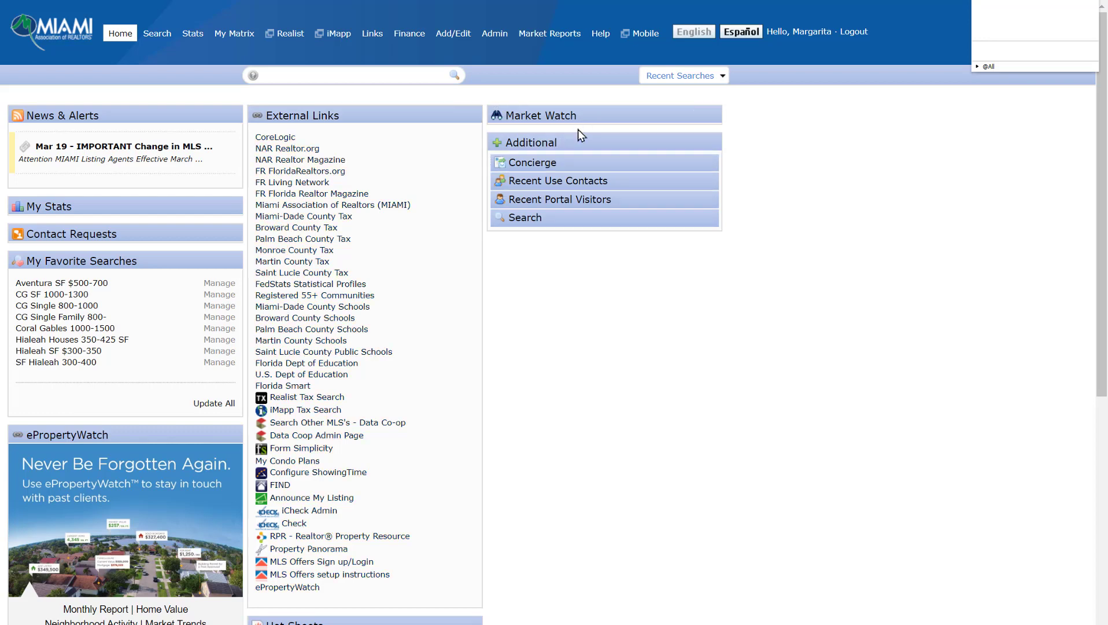
Restore the Search panel to the right column and move My Stats to the top of the middle column
mouse_move(577, 137)
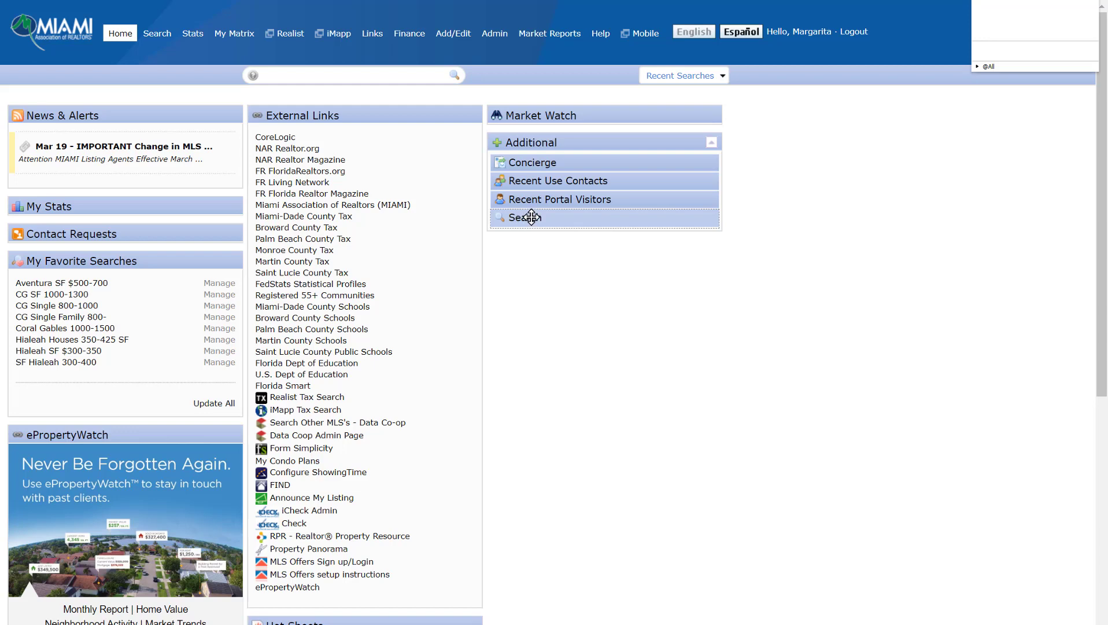
drag(531, 217, 547, 241)
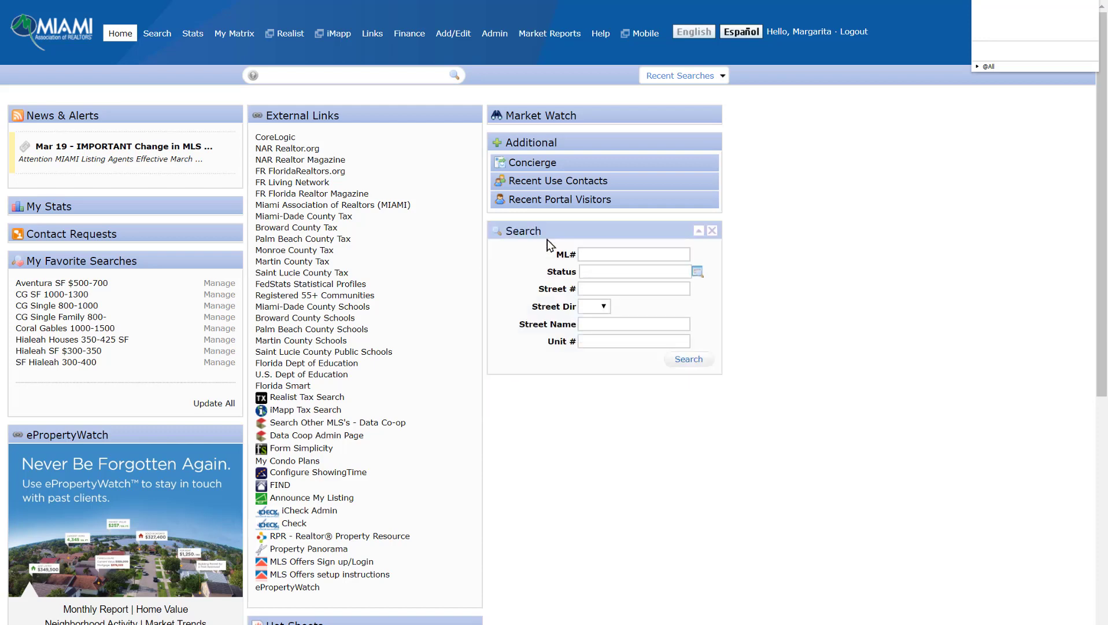
drag(93, 204, 431, 115)
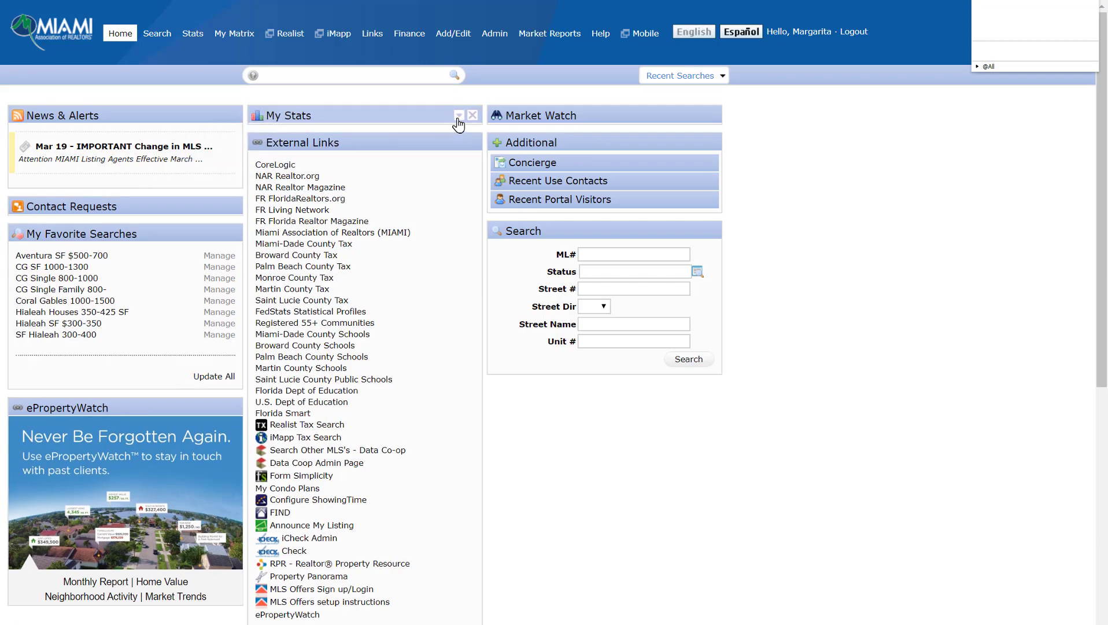
Expand My Stats to list OP/SP Miami Springs and Original Price vs Sold Price 3/7
click(458, 117)
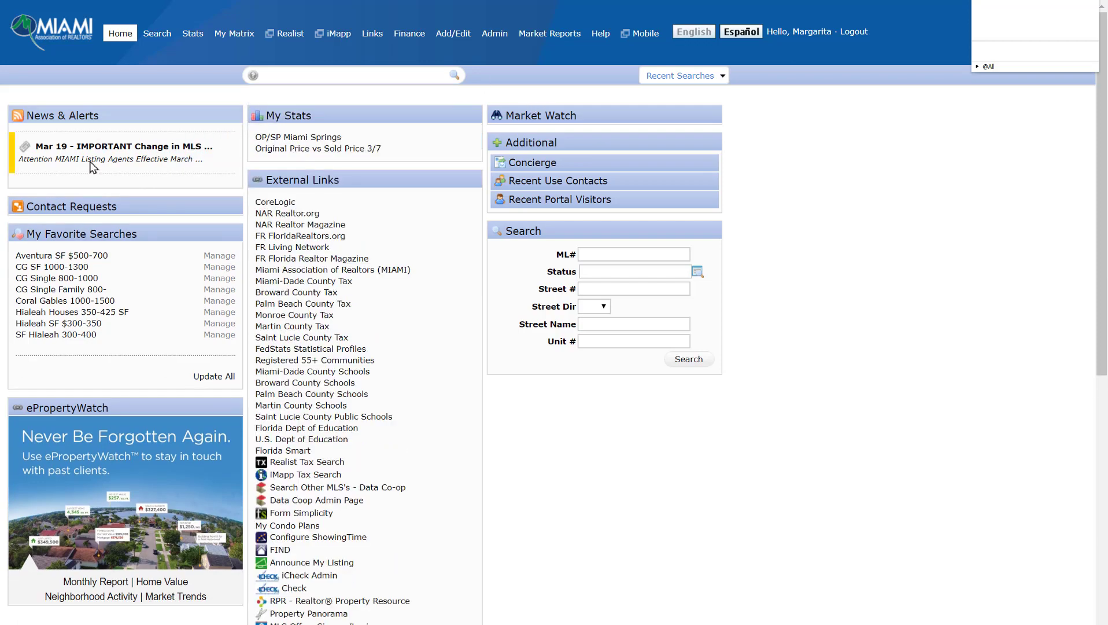
scroll(251, 271, down, 5)
scroll(364, 331, down, 4)
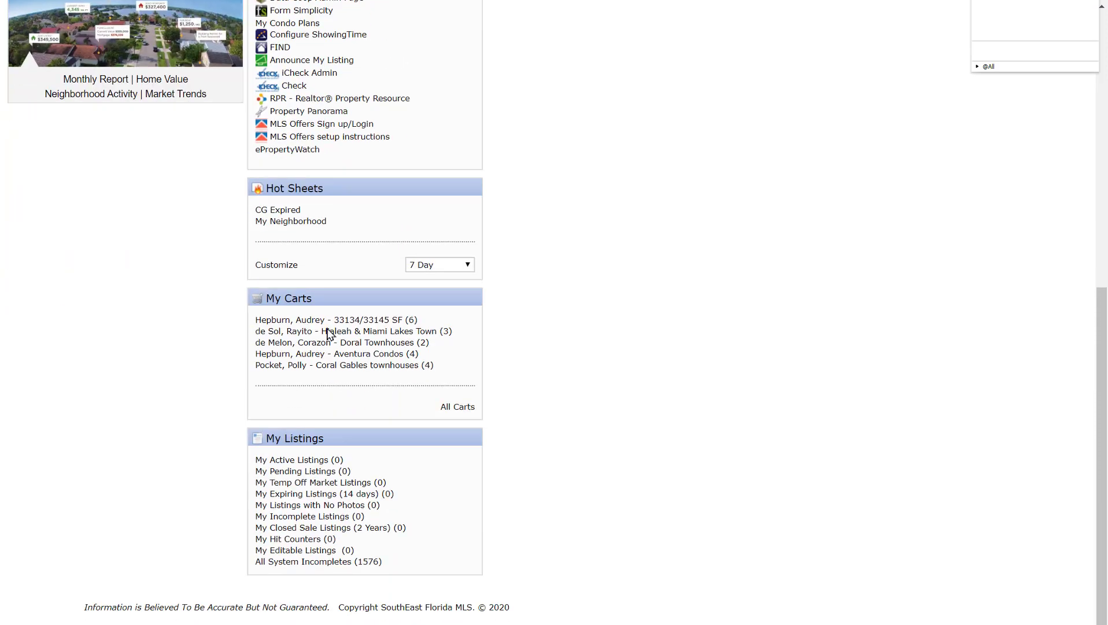
scroll(366, 349, up, 9)
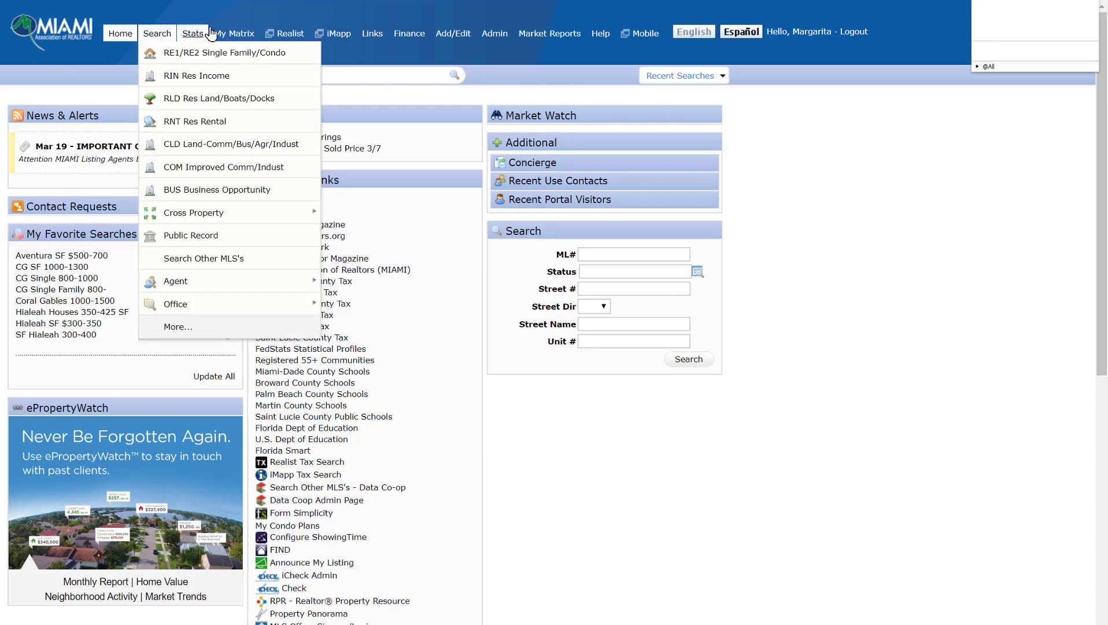
Open System Help from the top menu to show the Help Index
click(600, 35)
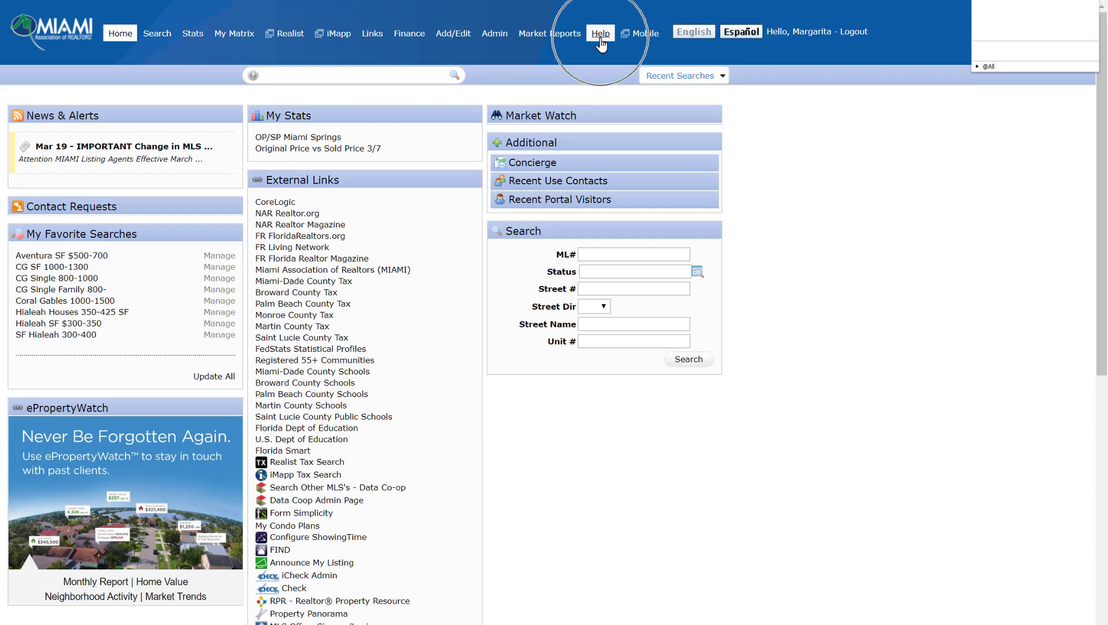
click(600, 38)
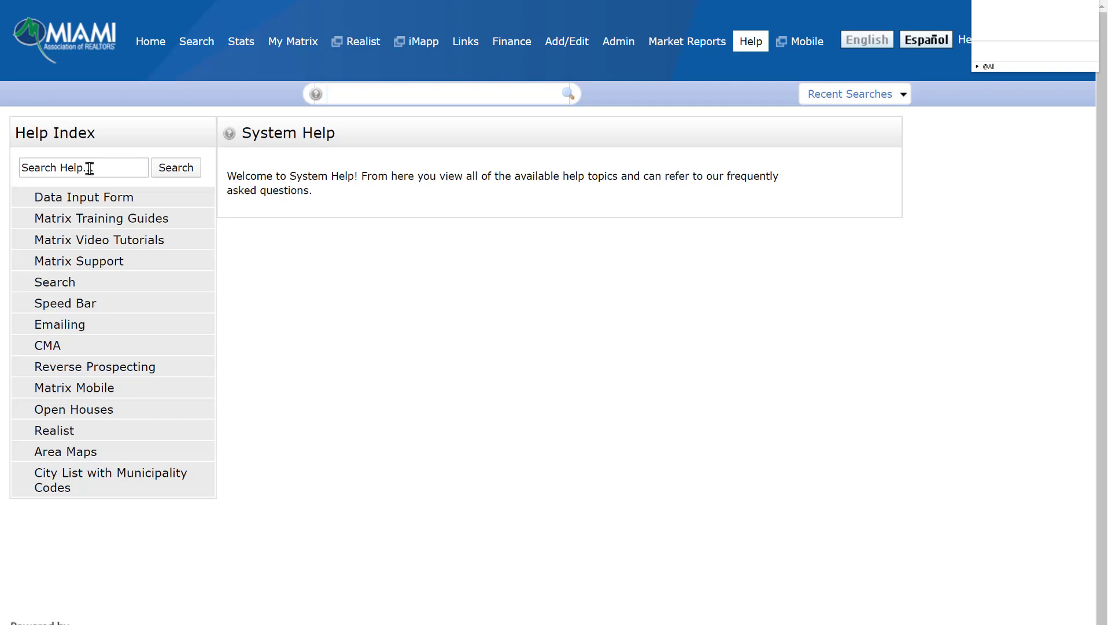
Expand Data Input Form in the Help Index and open the Miami Paper Input Forms page
click(108, 202)
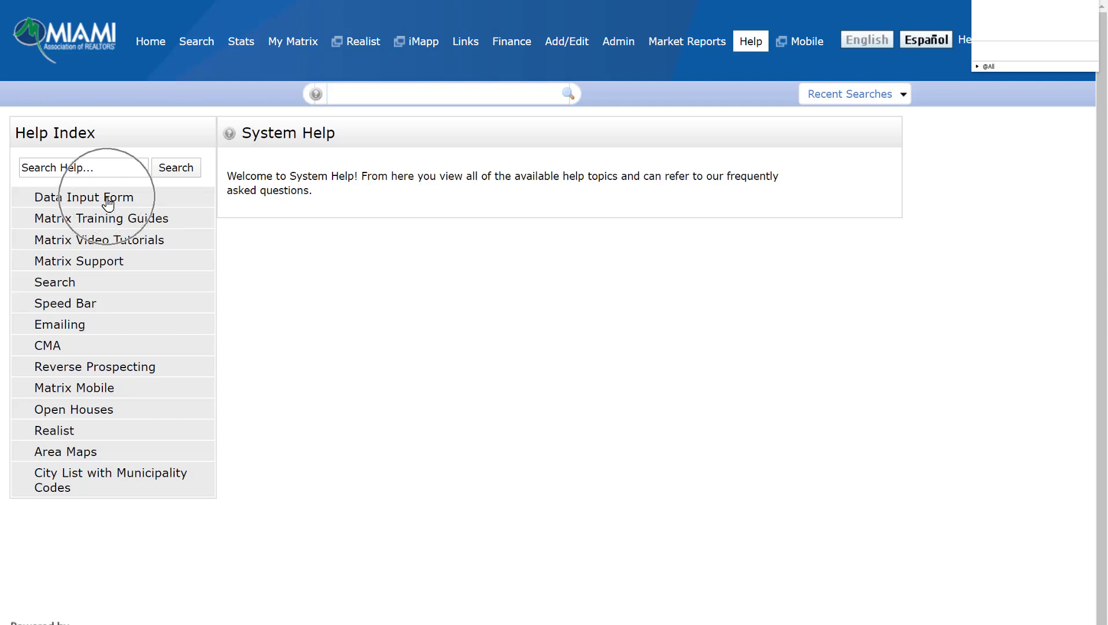
click(107, 203)
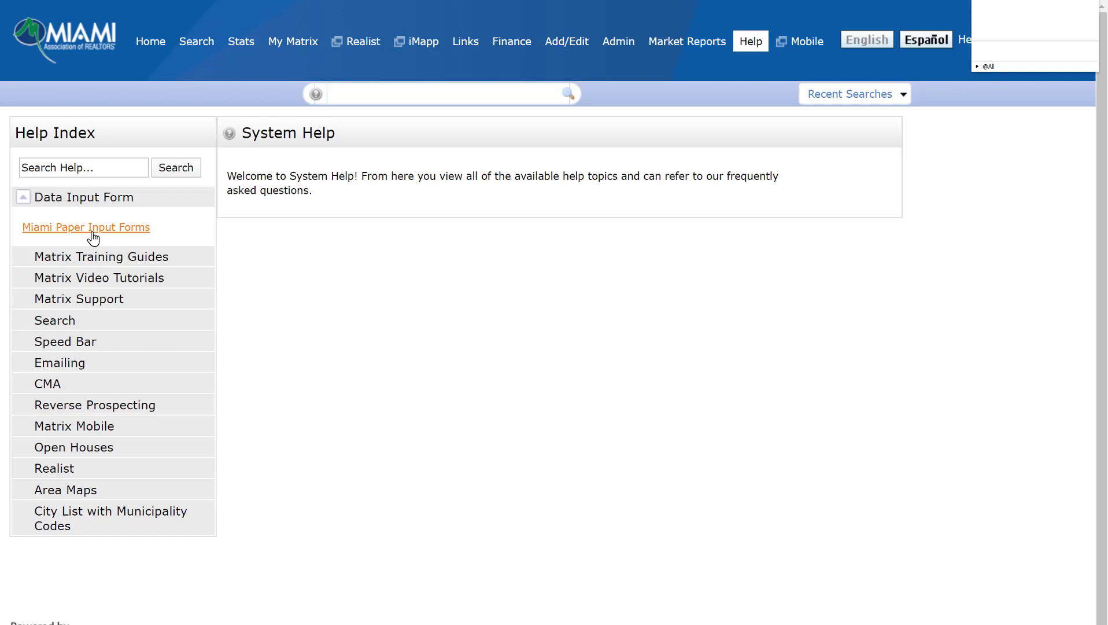
click(95, 230)
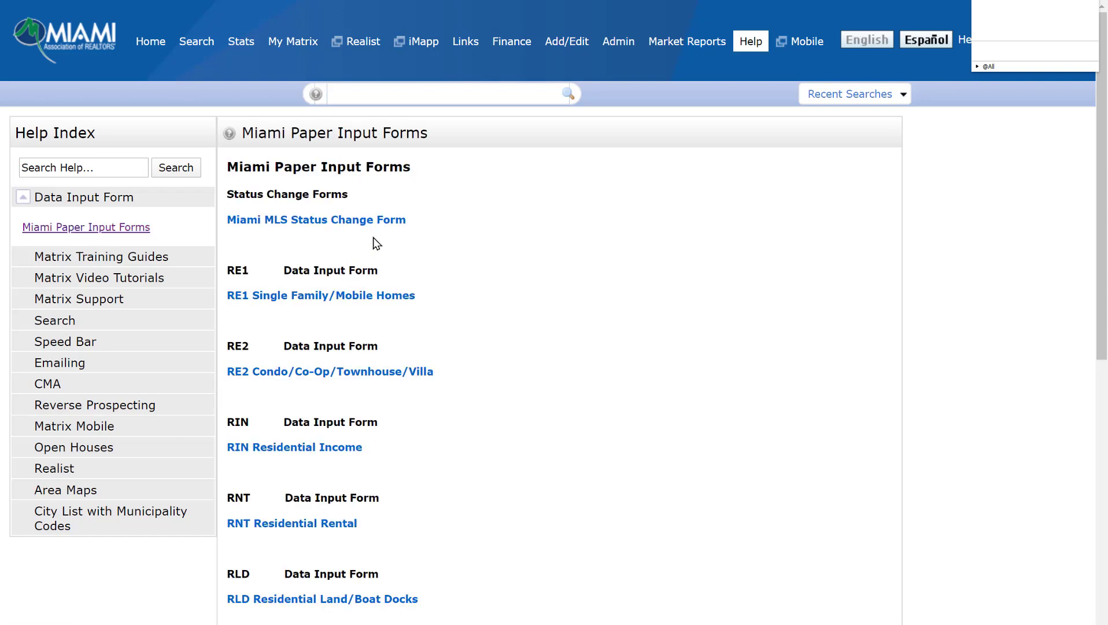
scroll(489, 332, down, 6)
scroll(488, 332, down, 2)
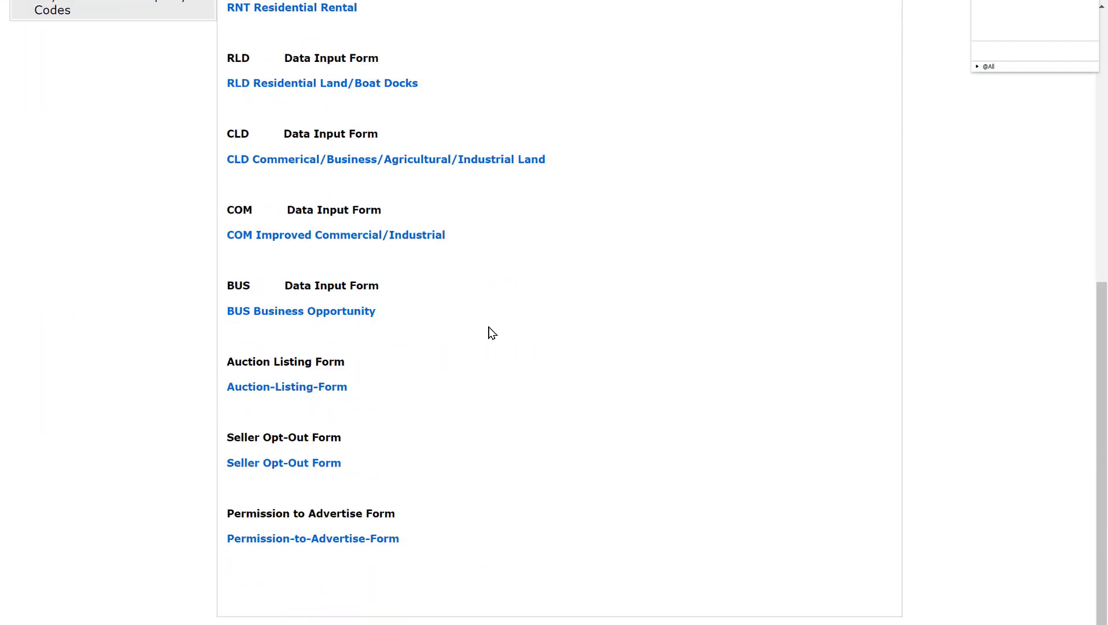
scroll(492, 332, up, 8)
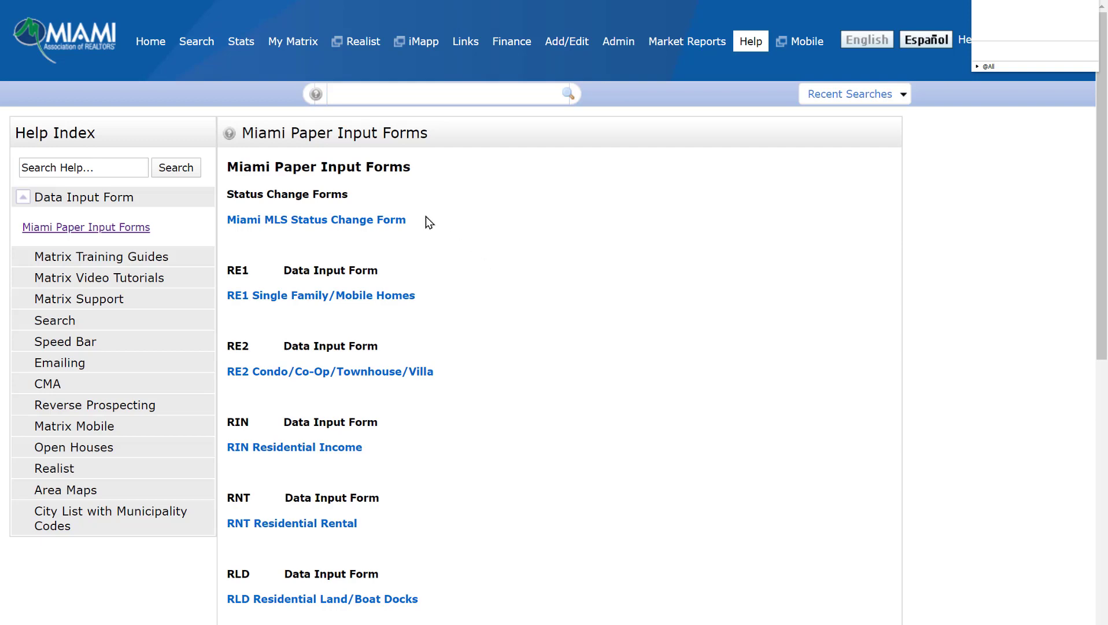
Open the RE1 Single Family/Mobile Homes form link
scroll(337, 258, down, 1)
scroll(338, 260, down, 2)
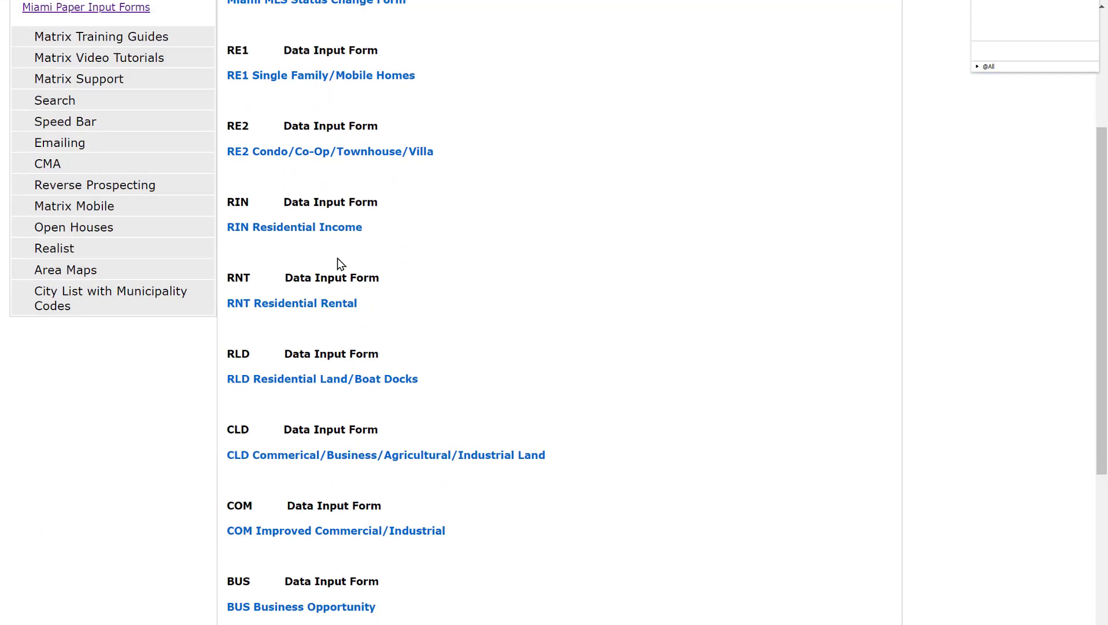
click(299, 76)
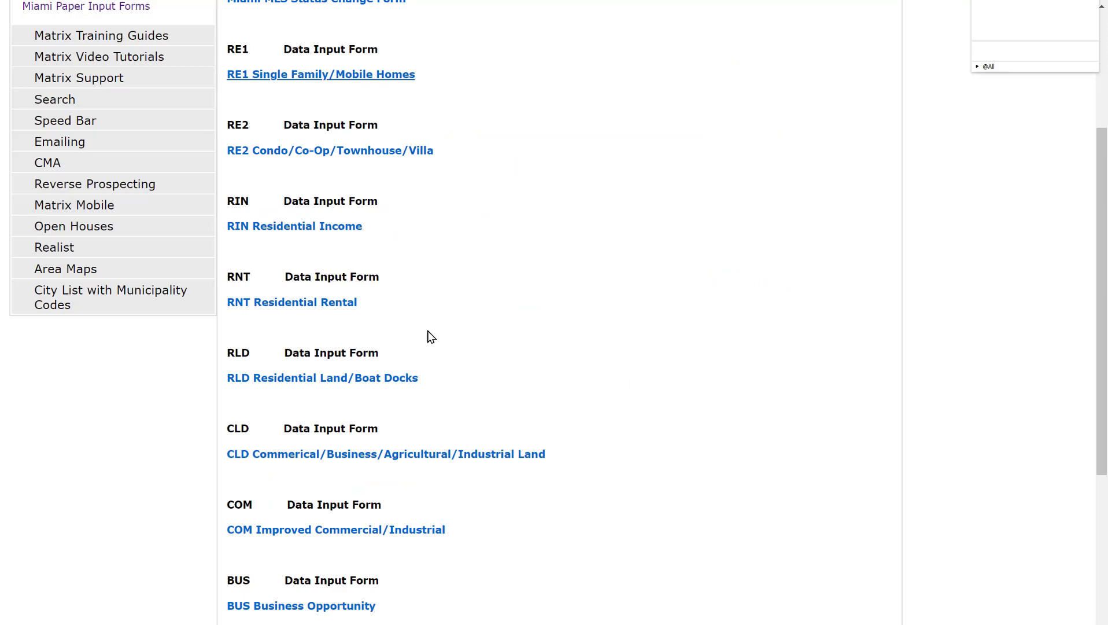
scroll(461, 288, up, 3)
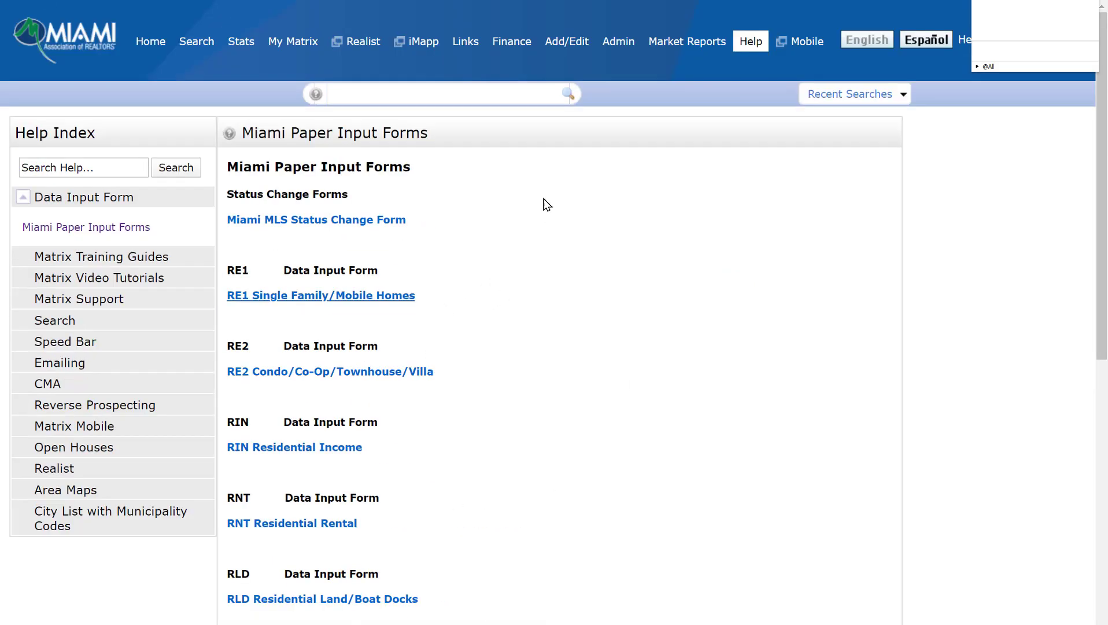
click(568, 47)
scroll(496, 313, down, 2)
scroll(457, 289, down, 1)
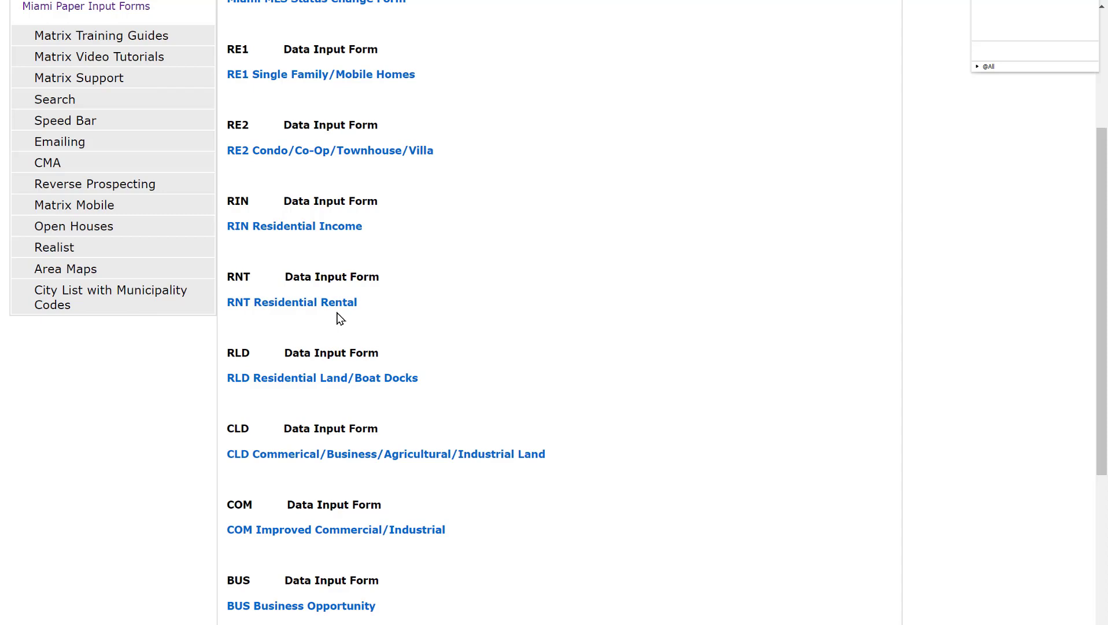
scroll(342, 317, down, 1)
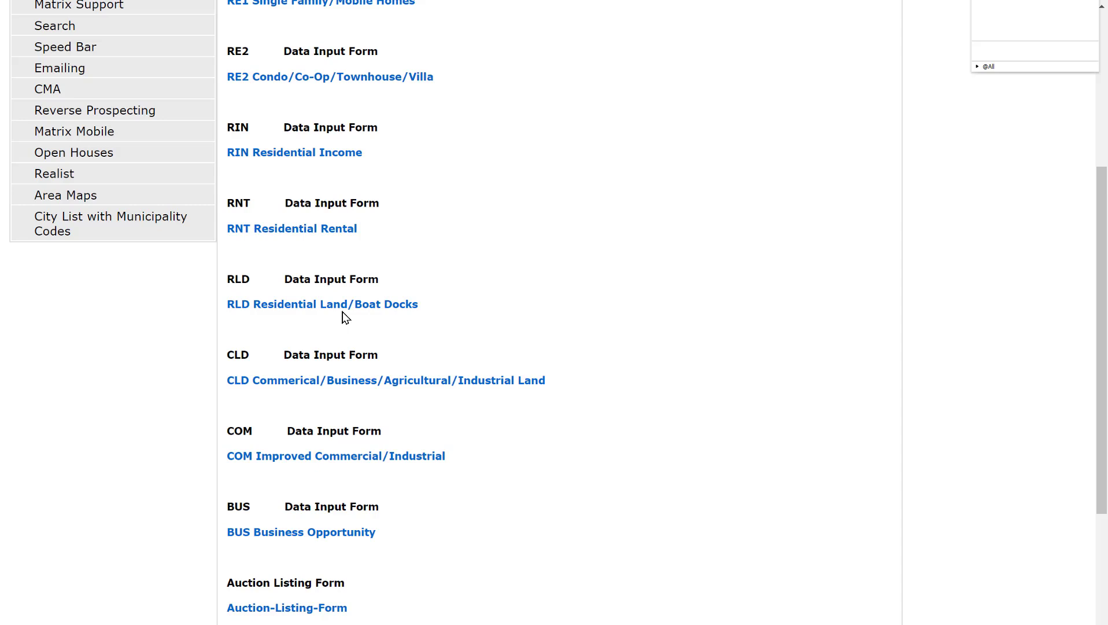
scroll(315, 376, down, 1)
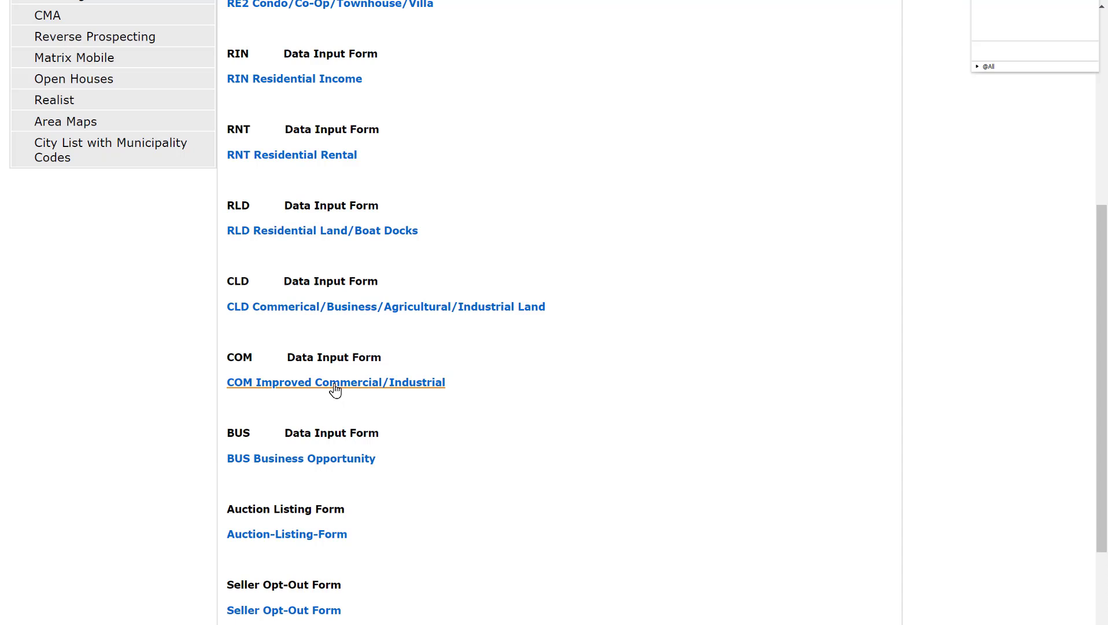
scroll(336, 388, down, 1)
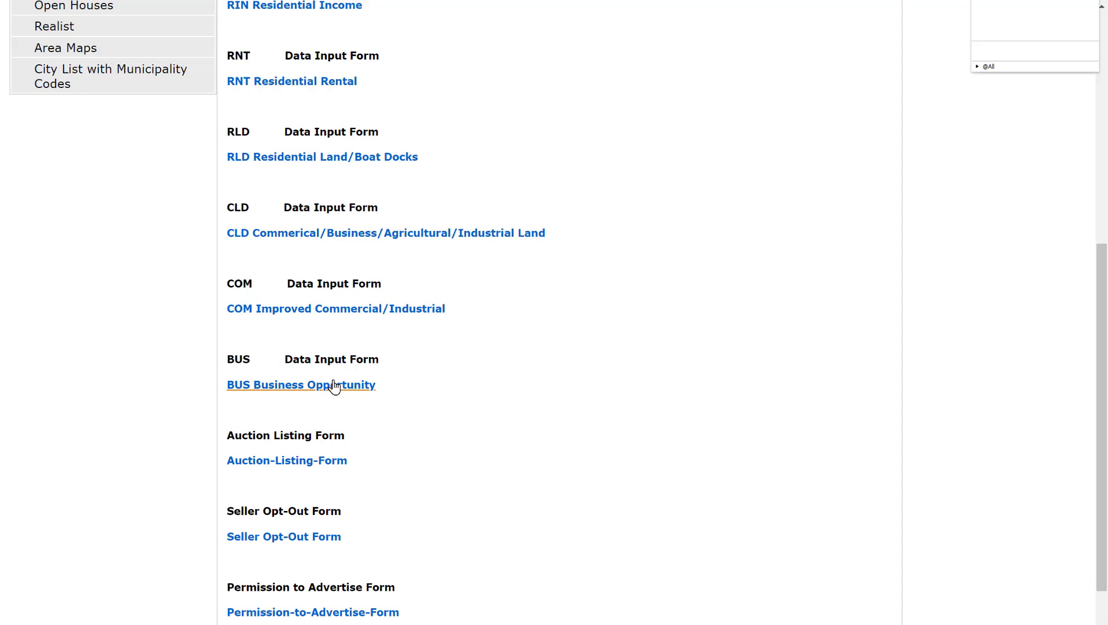
scroll(335, 385, down, 2)
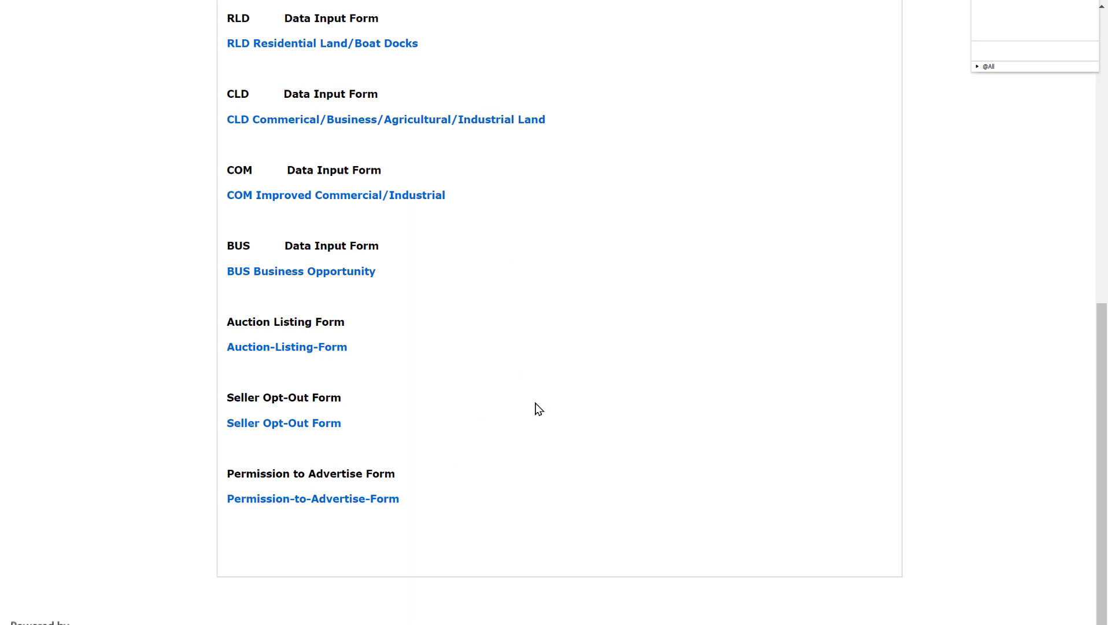
scroll(538, 409, up, 10)
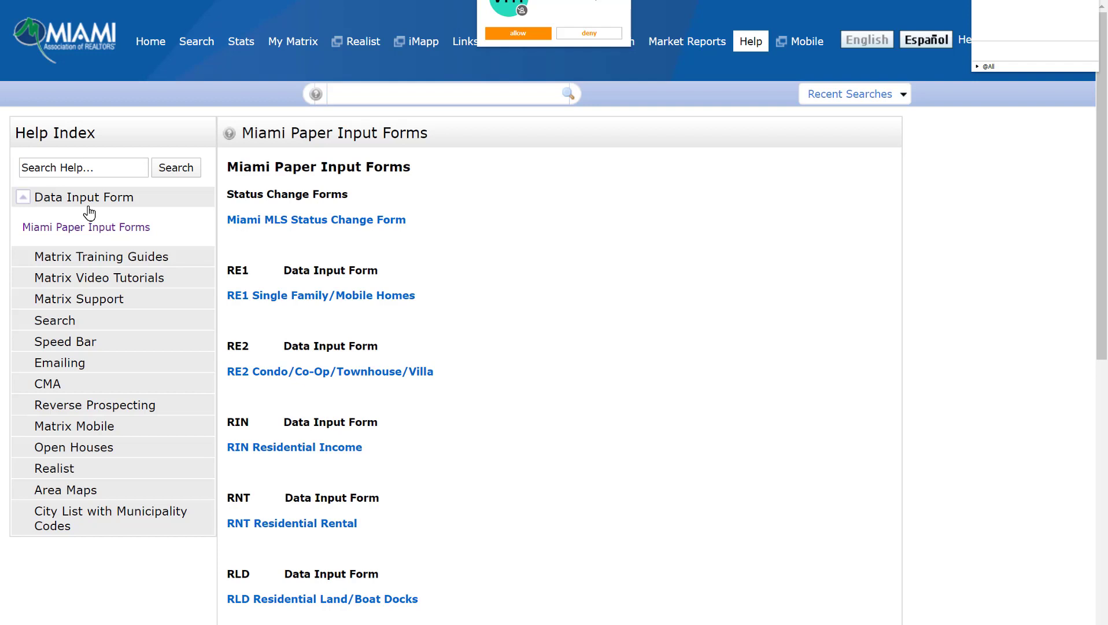
Decline the browser notification, open the Support hours page, and expand Area Maps
click(589, 34)
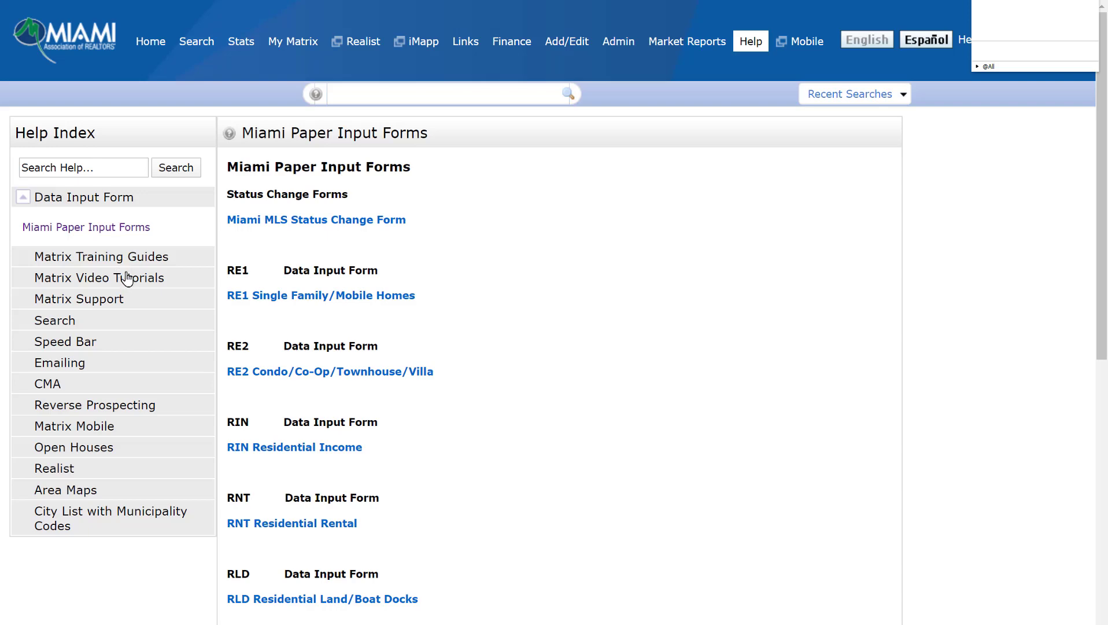
click(112, 306)
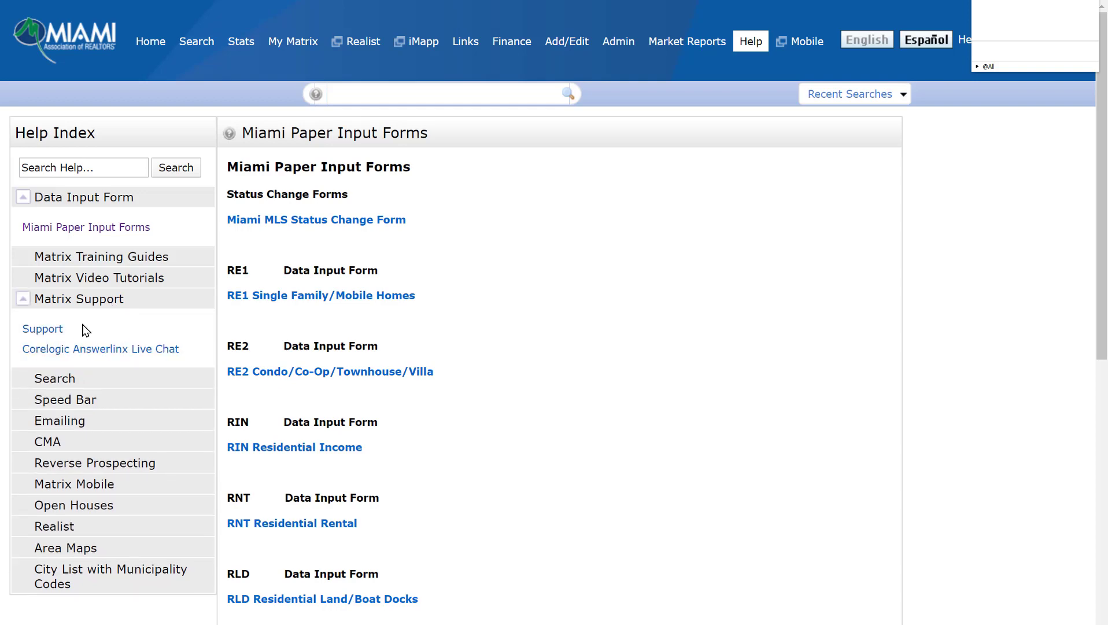
click(40, 334)
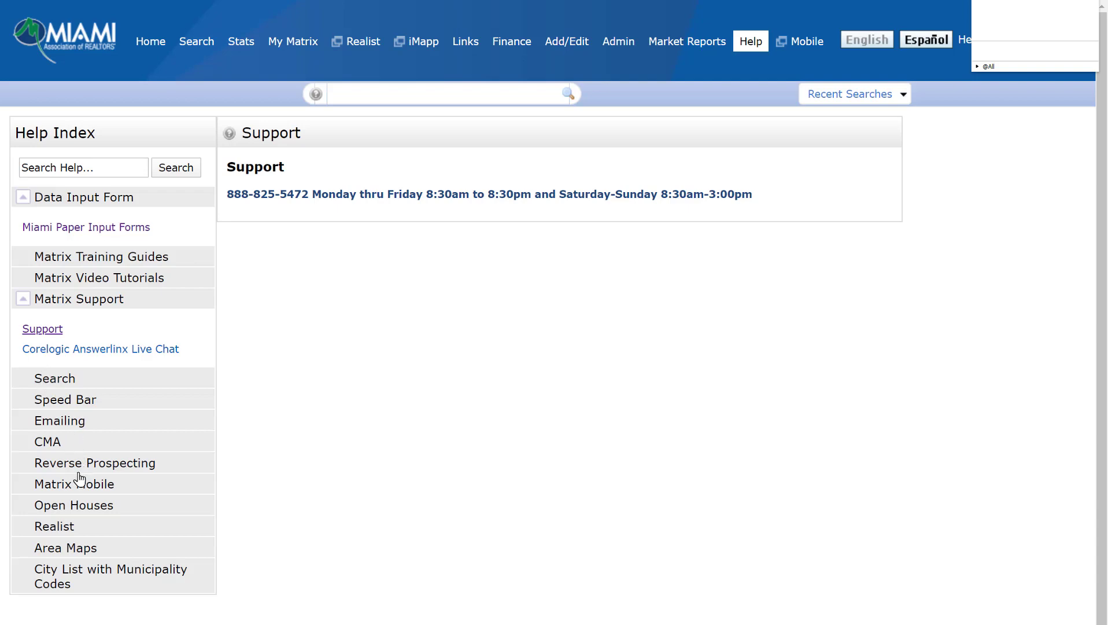
click(83, 554)
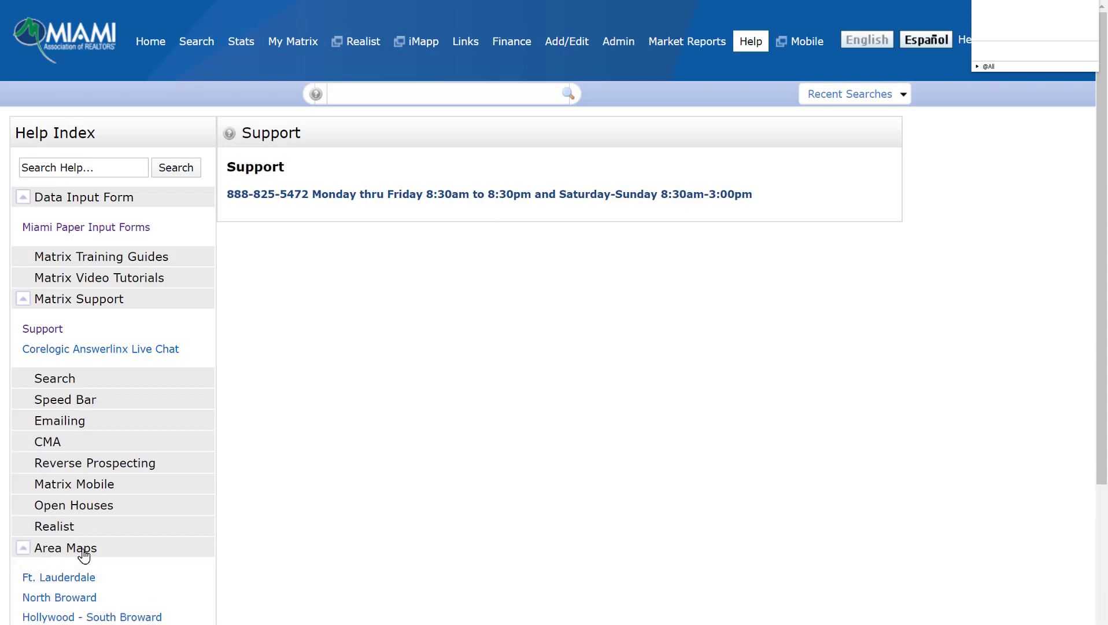
Open the Ft. Lauderdale area map from the Area Maps list
scroll(82, 543, down, 3)
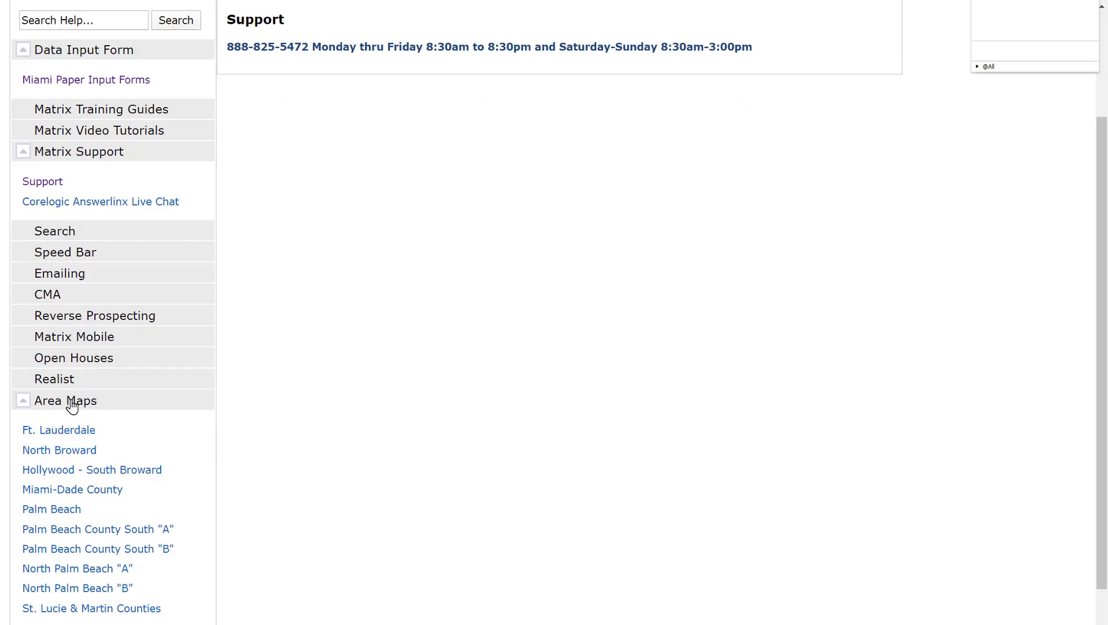
click(81, 438)
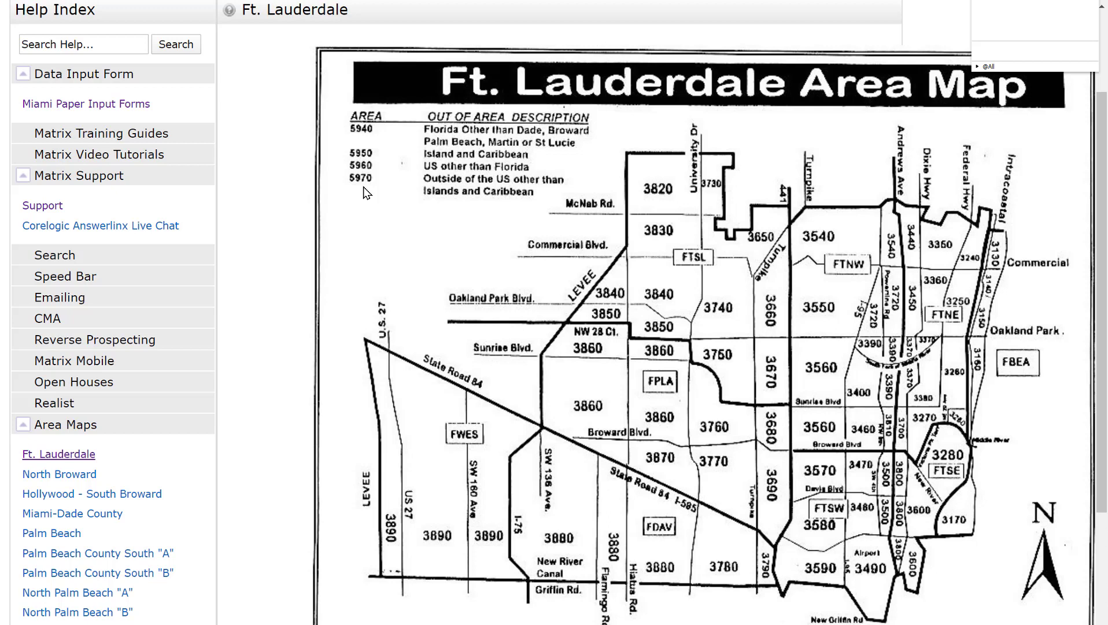
Collapse the Area Maps, Matrix Support and Data Input Form sections and return to the top
click(23, 428)
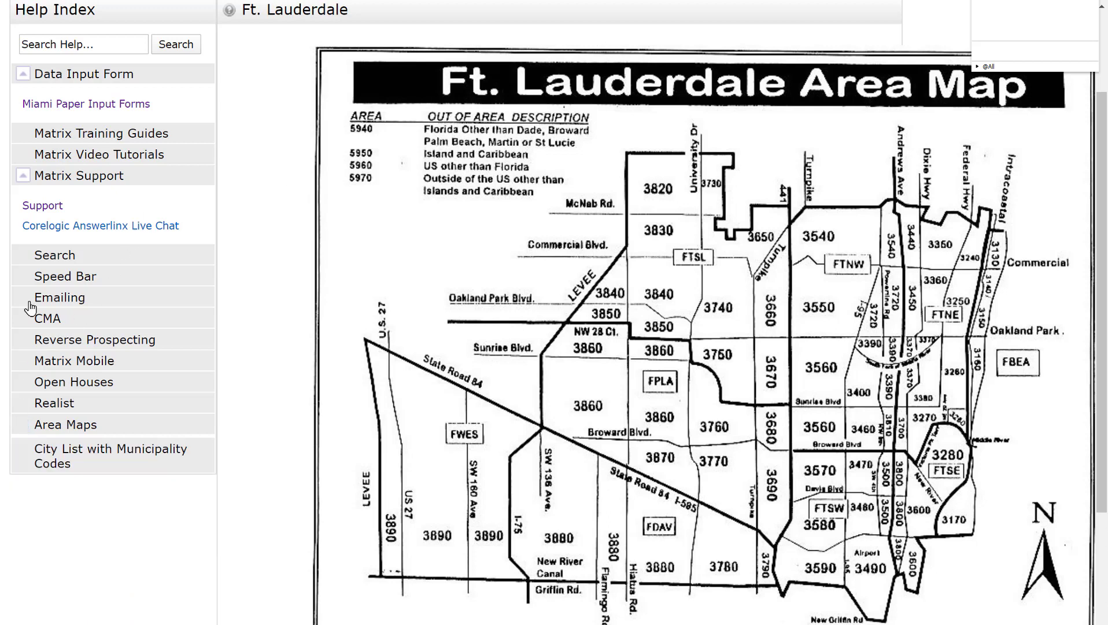
click(23, 177)
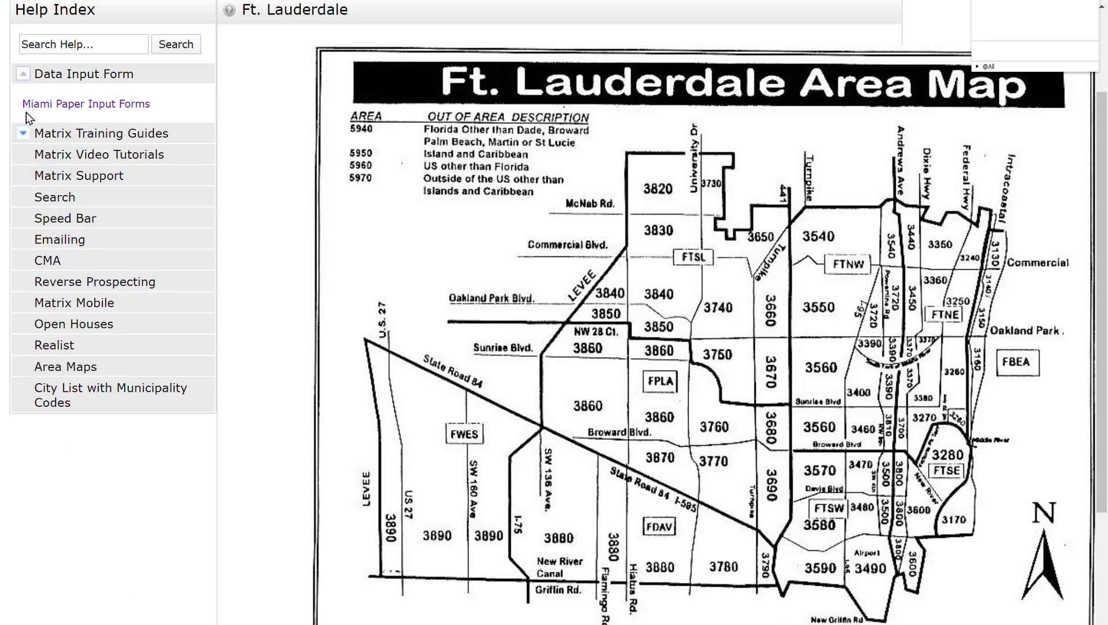
click(23, 74)
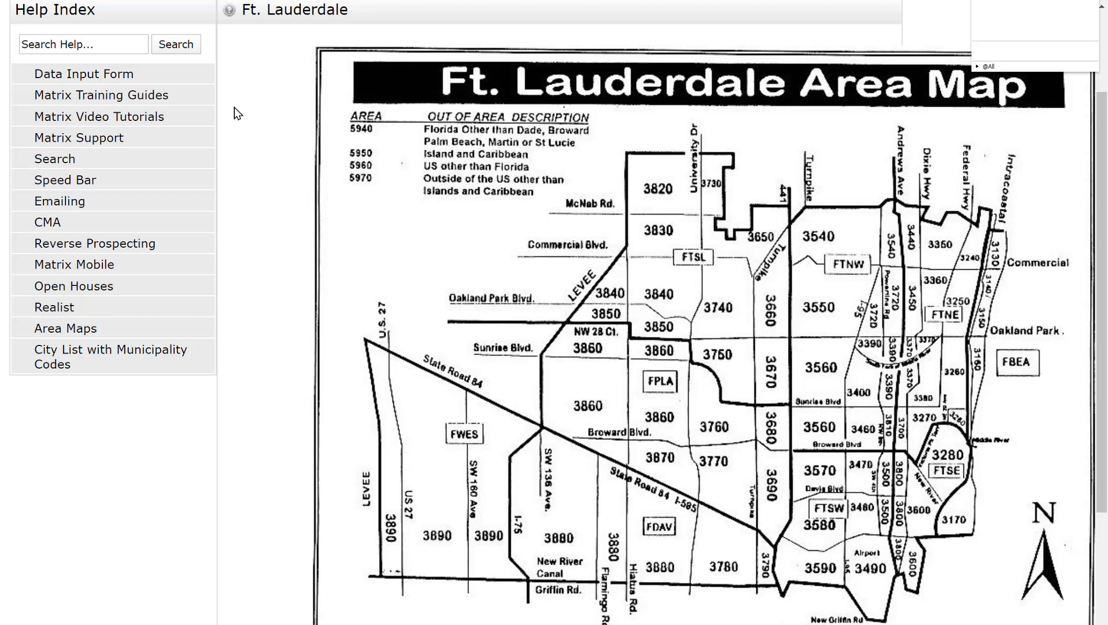
scroll(241, 173, up, 3)
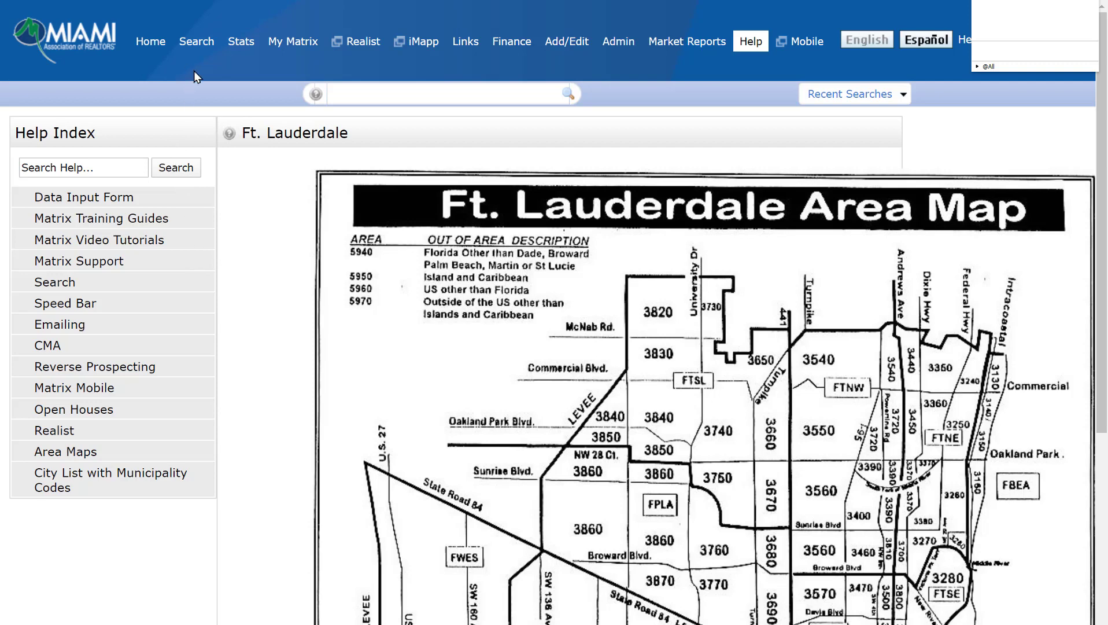
Open the My Information page from the My Matrix menu
mouse_move(284, 42)
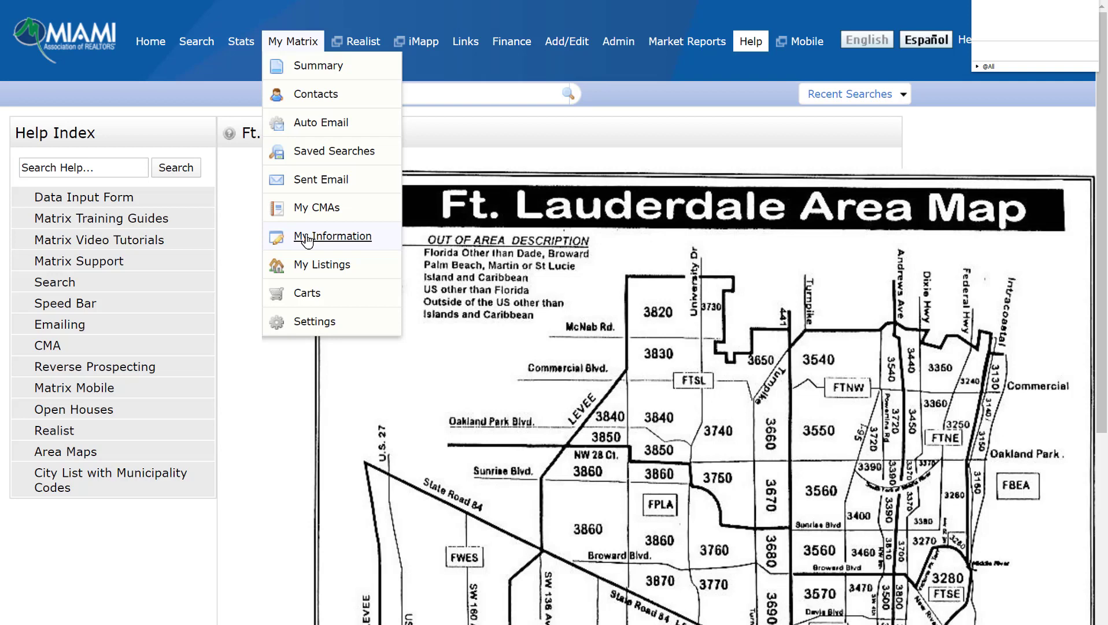
click(307, 236)
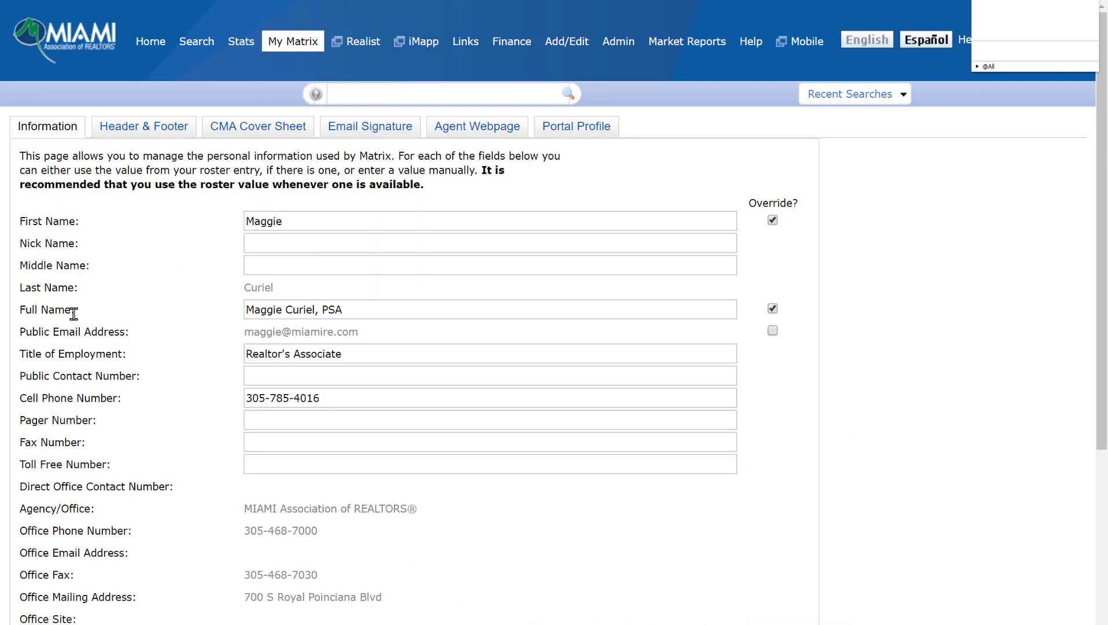
Zoom in and clear the First Name and Full Name overrides so both use roster values
key(ctrl+plus)
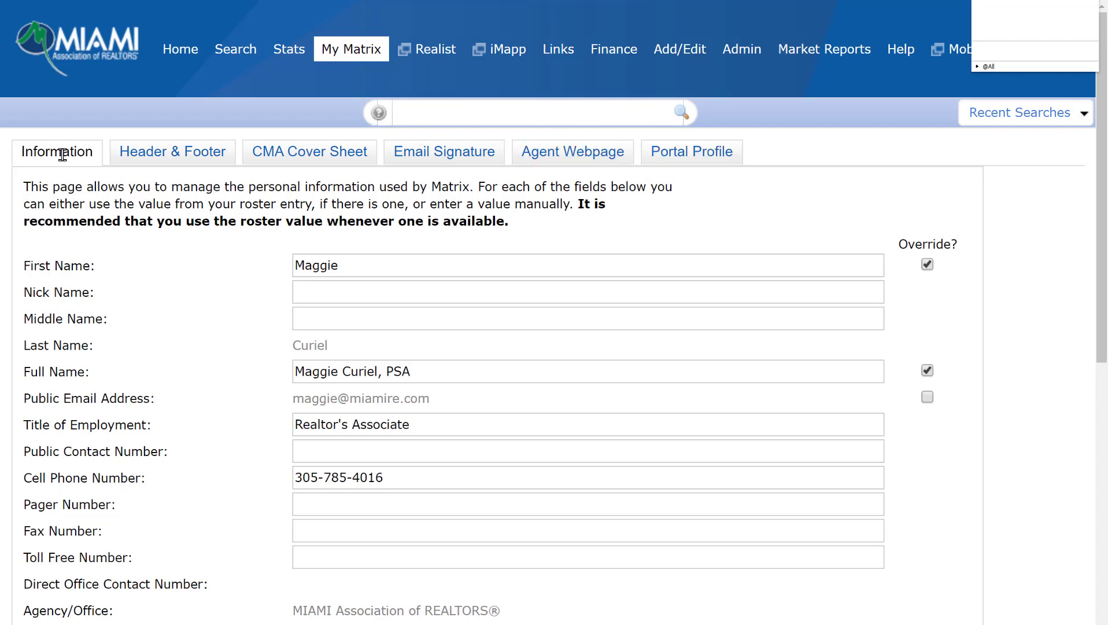
click(927, 264)
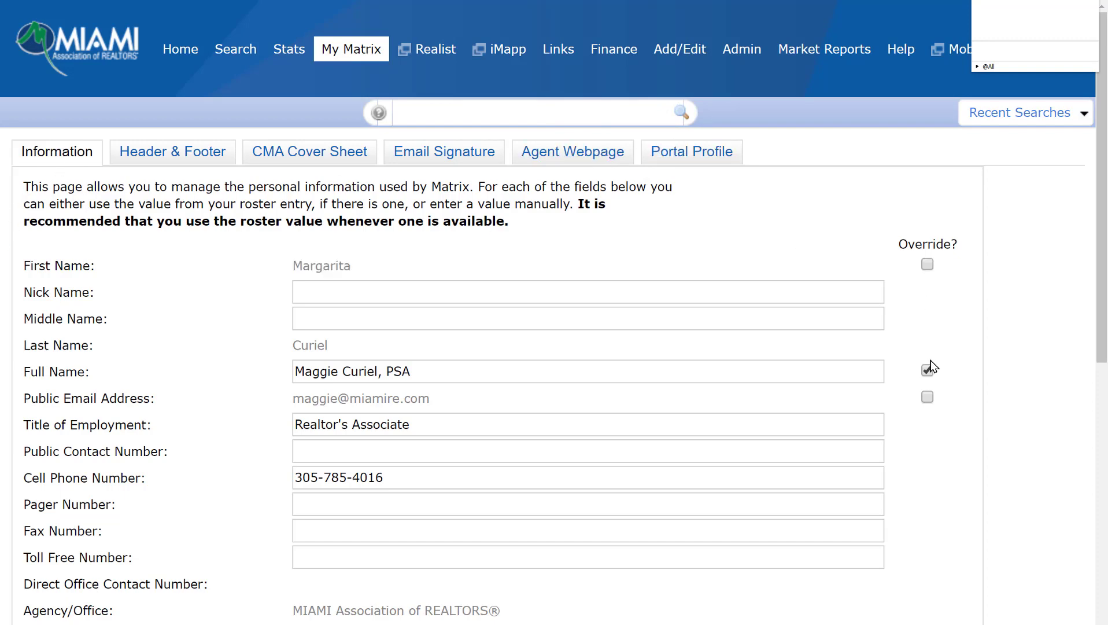
click(927, 371)
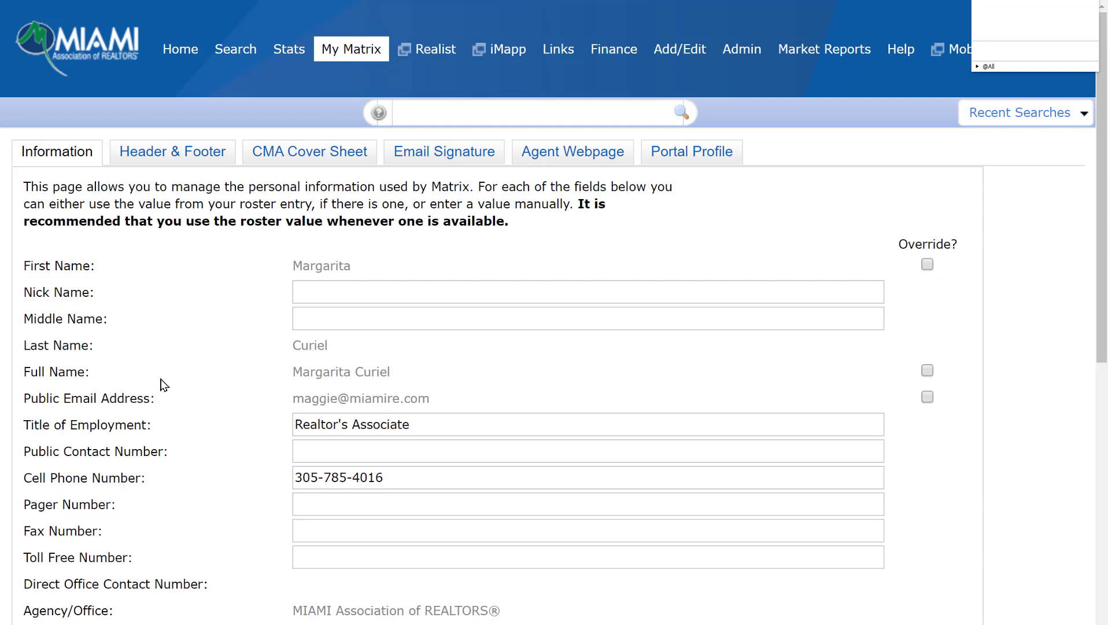
scroll(109, 317, down, 1)
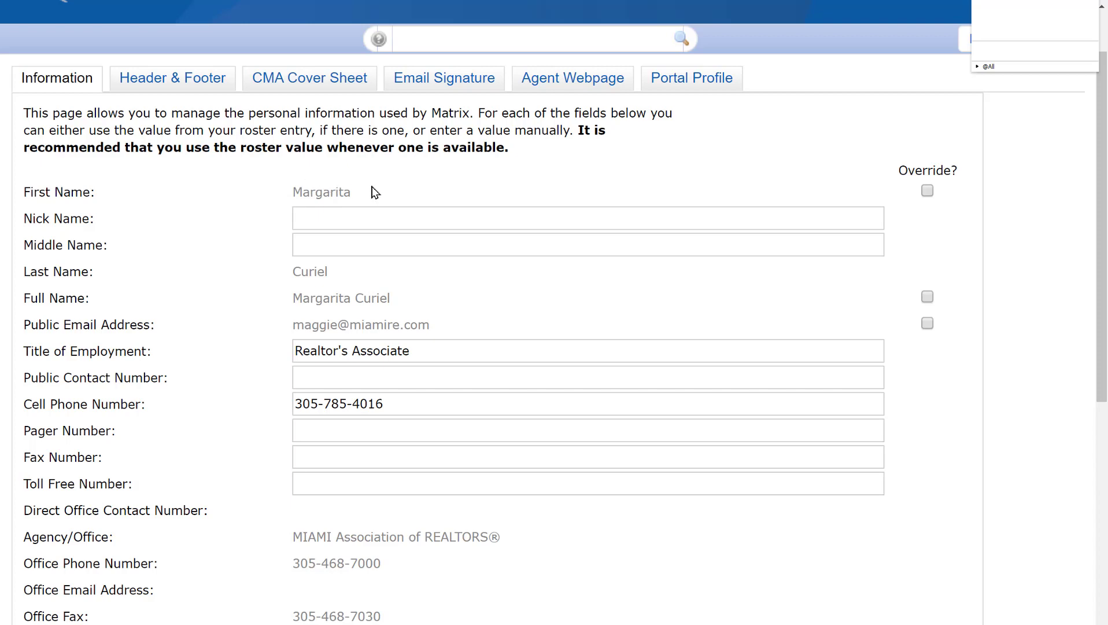
Re-check the First Name and Full Name overrides to restore the custom names with PSA
click(928, 191)
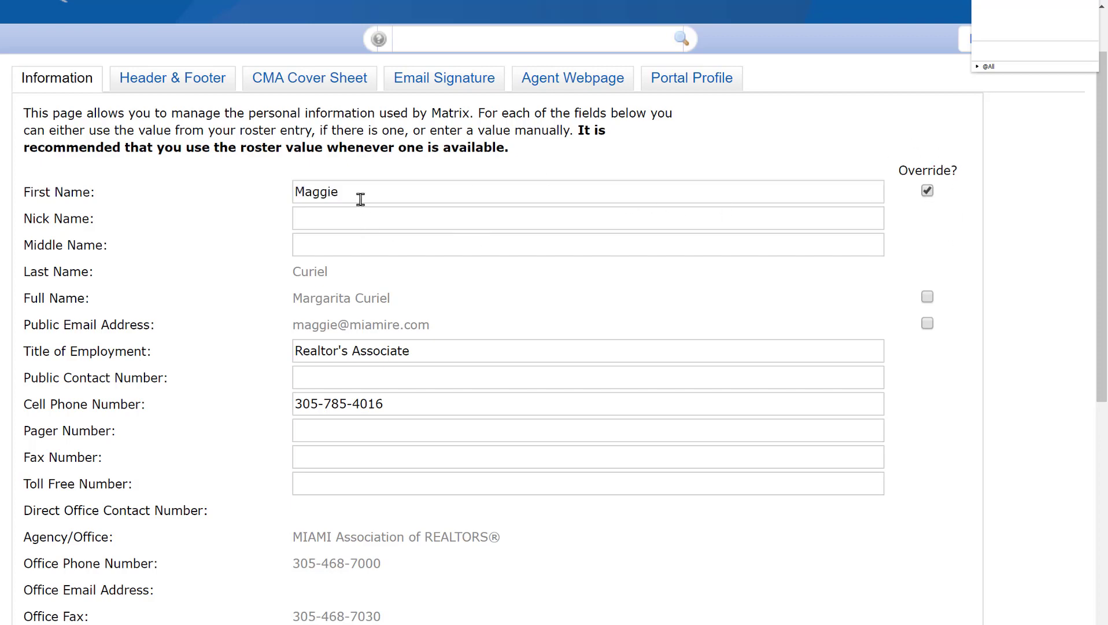
click(361, 199)
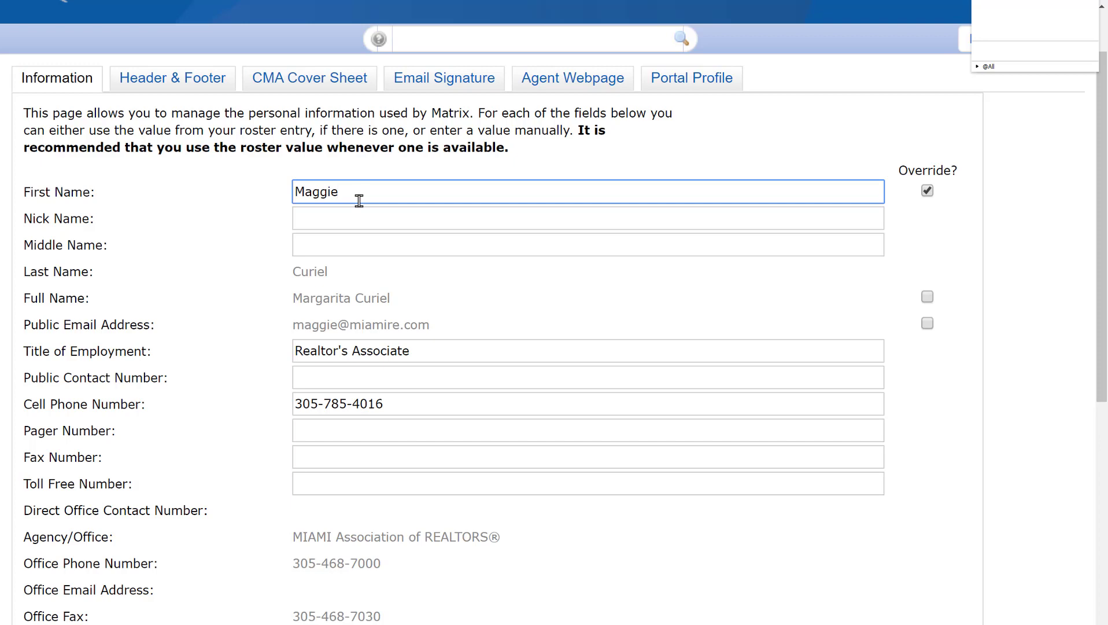
click(935, 301)
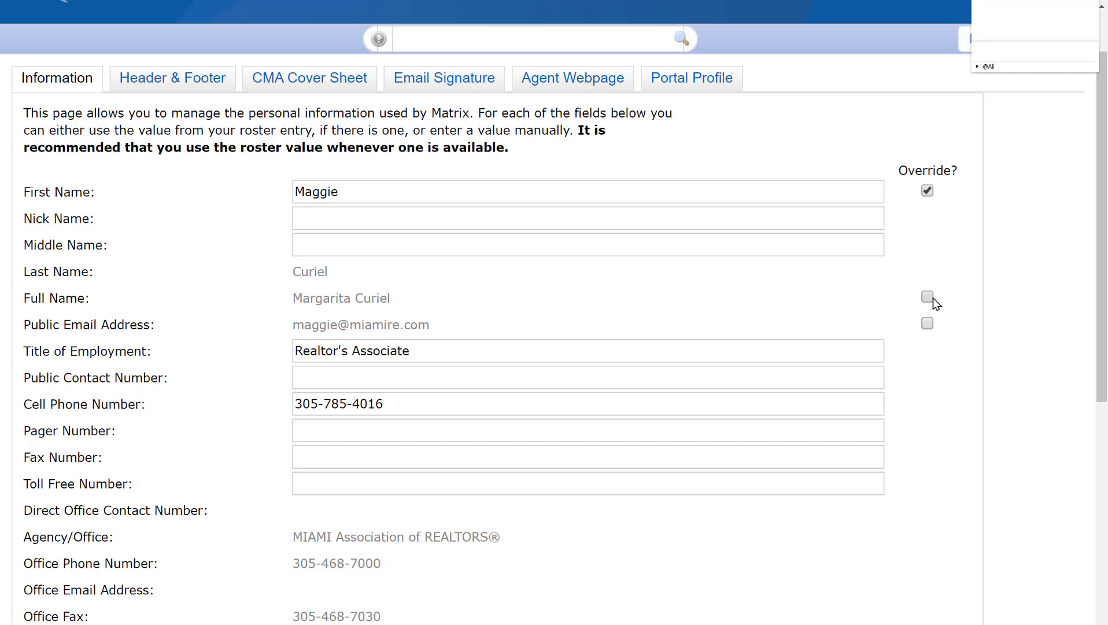
click(935, 301)
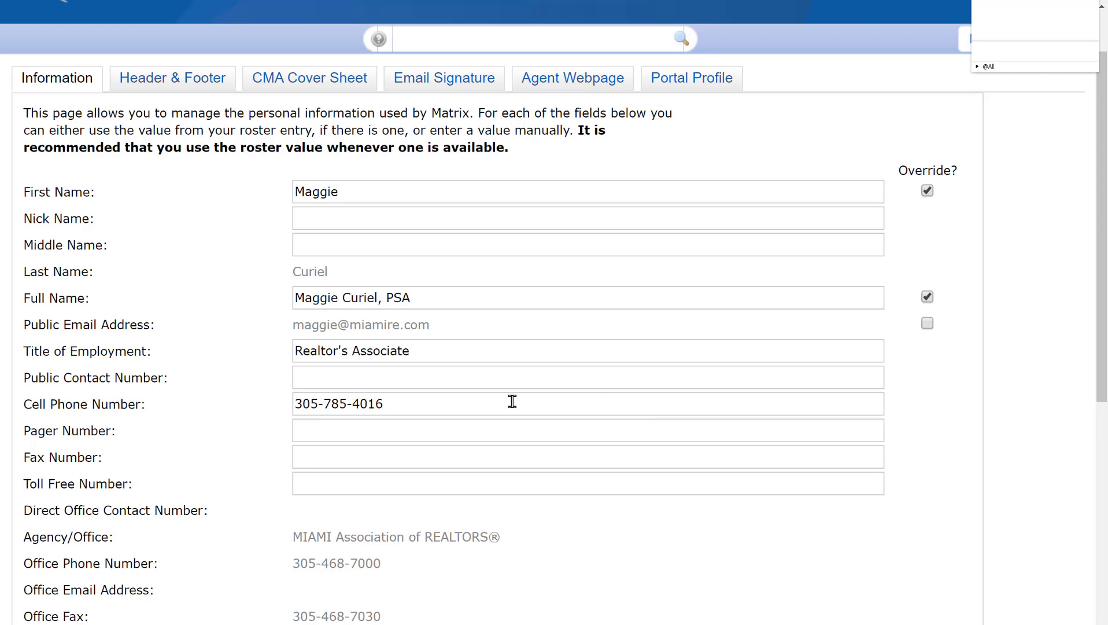
scroll(513, 401, down, 1)
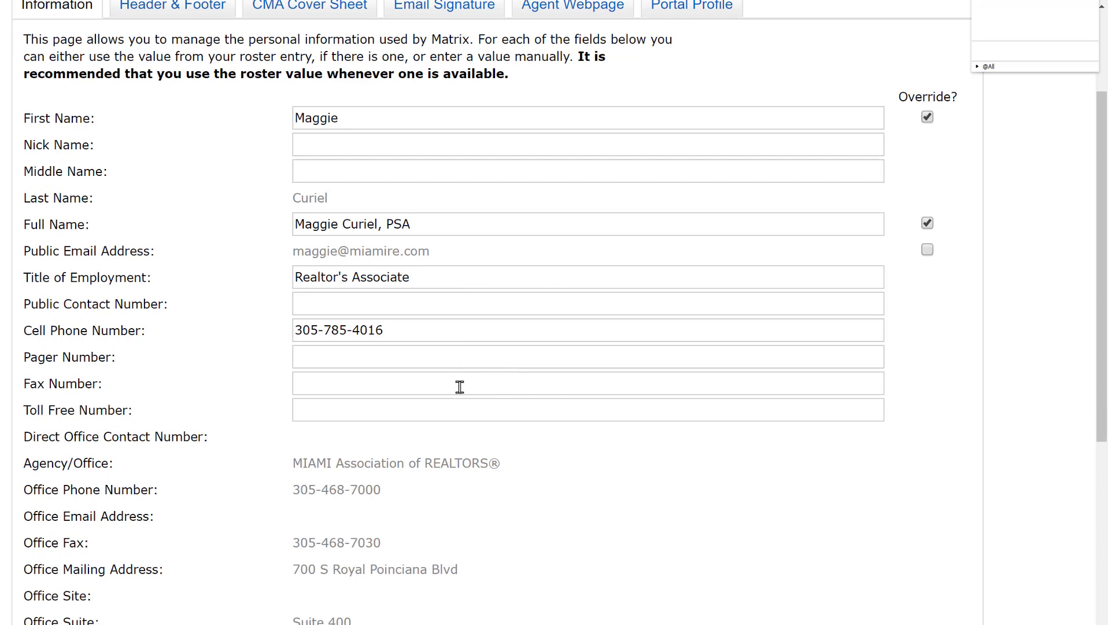
scroll(451, 393, down, 3)
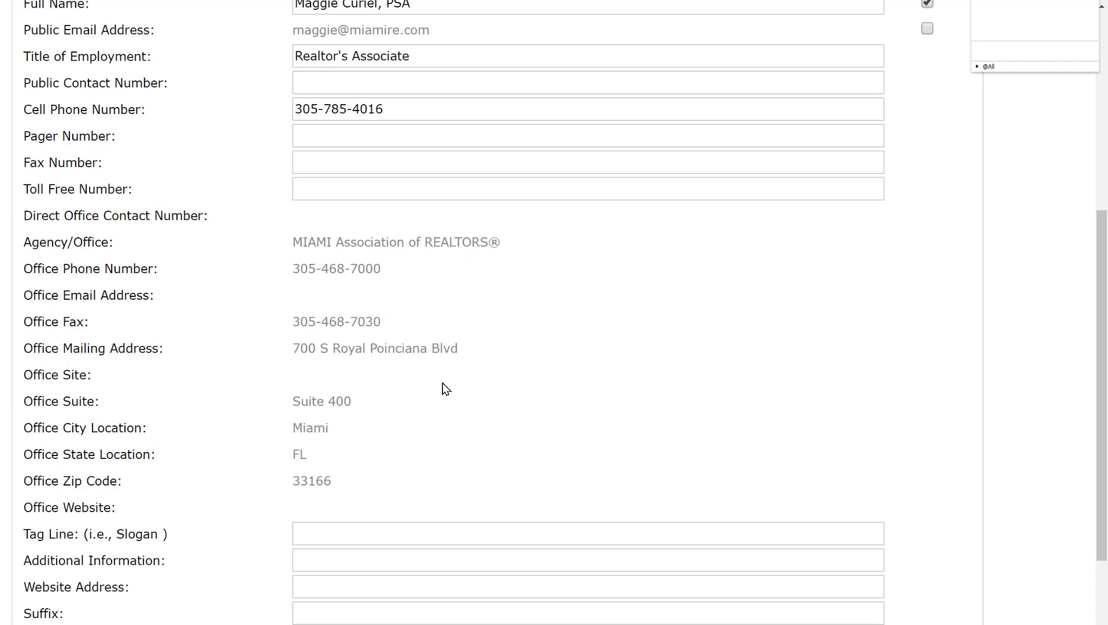
scroll(440, 379, down, 3)
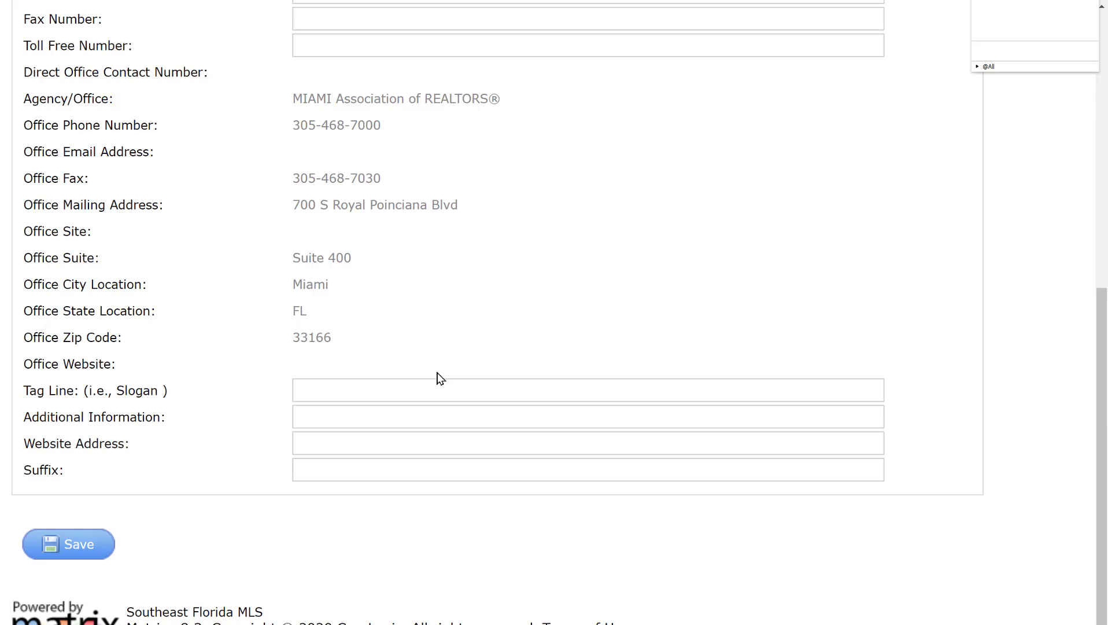
Save the My Information changes and dismiss the 'Your changes have been saved' banner
click(64, 546)
click(64, 547)
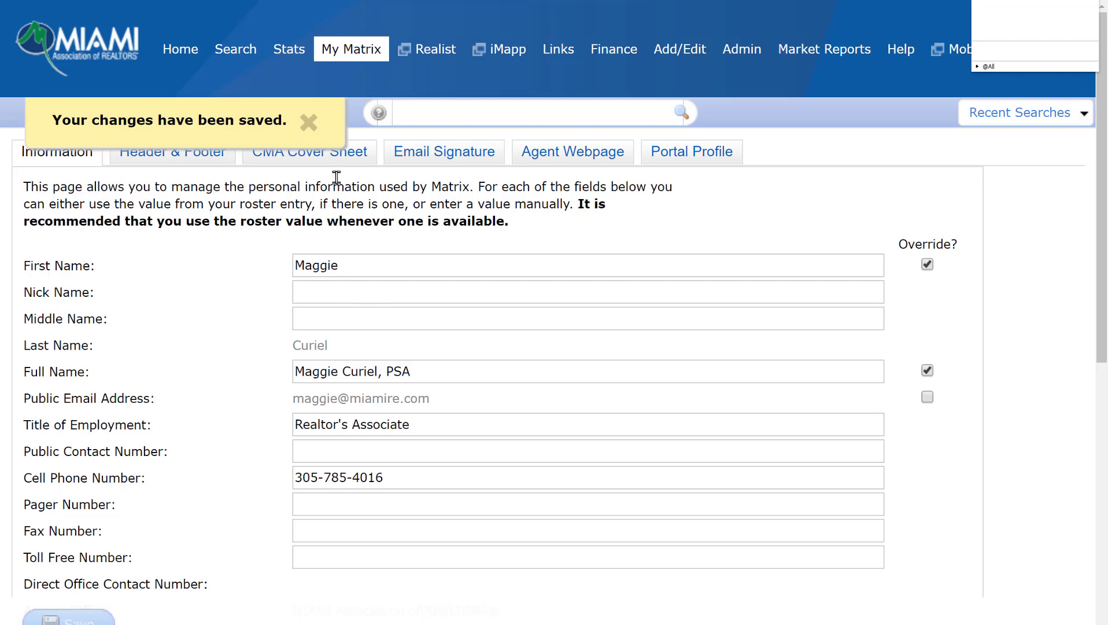
click(311, 121)
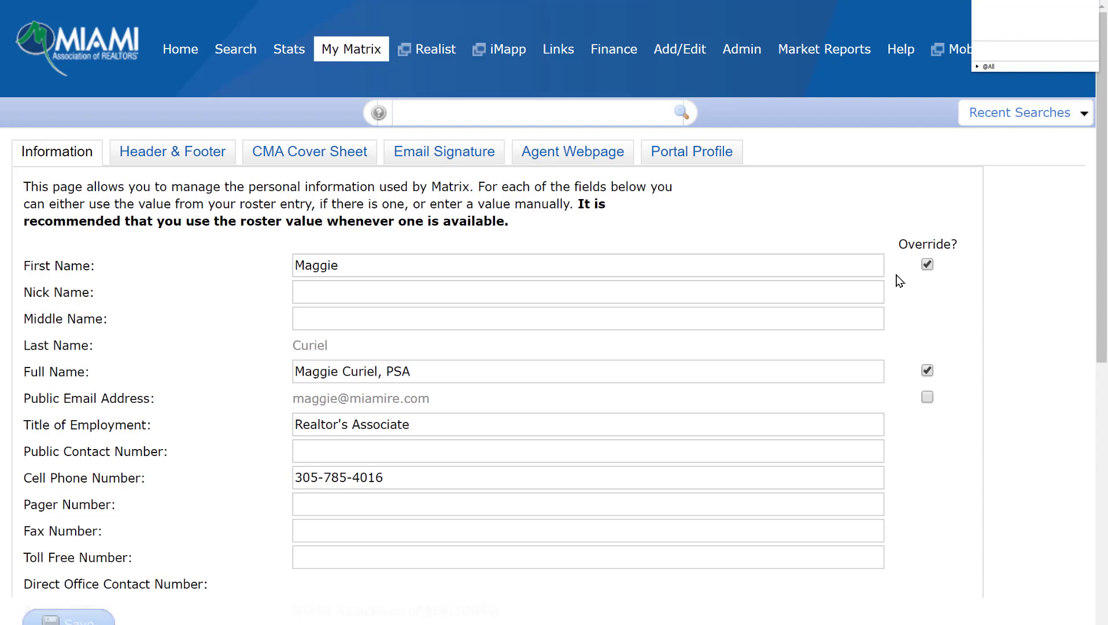
scroll(605, 208, down, 1)
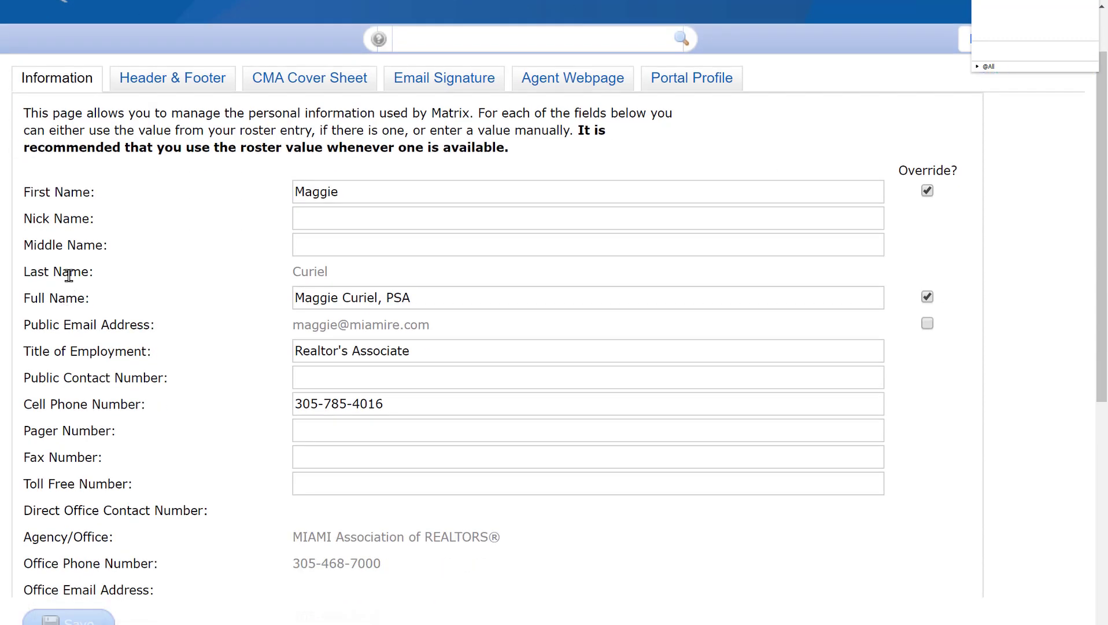
Go to Header & Footer settings and bring up the banner image and theme choices
click(169, 84)
scroll(495, 236, down, 1)
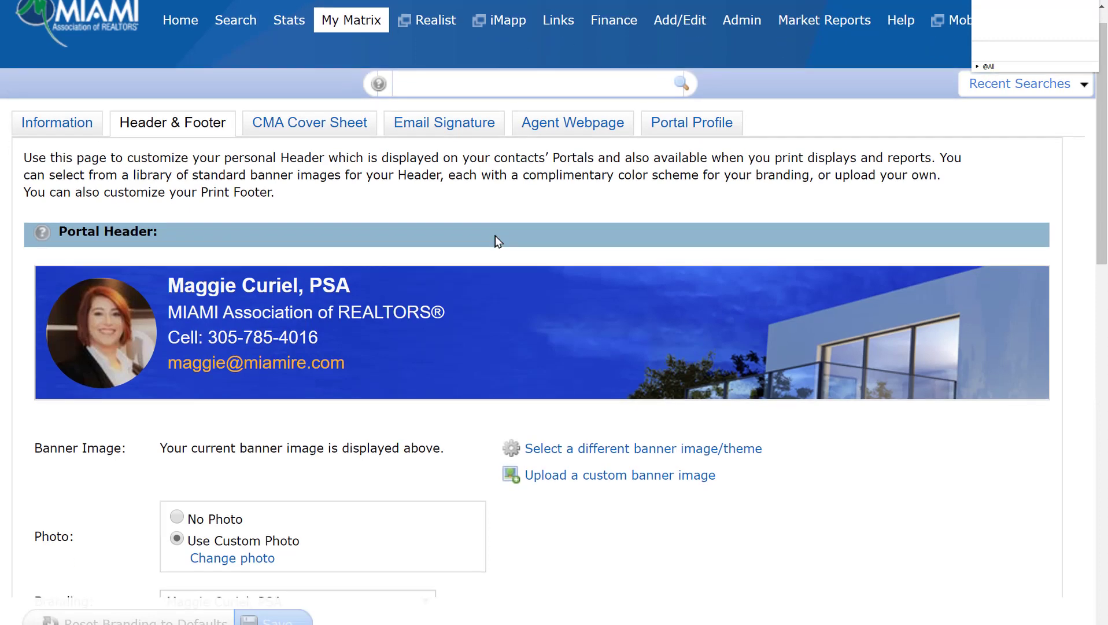
scroll(496, 240, down, 2)
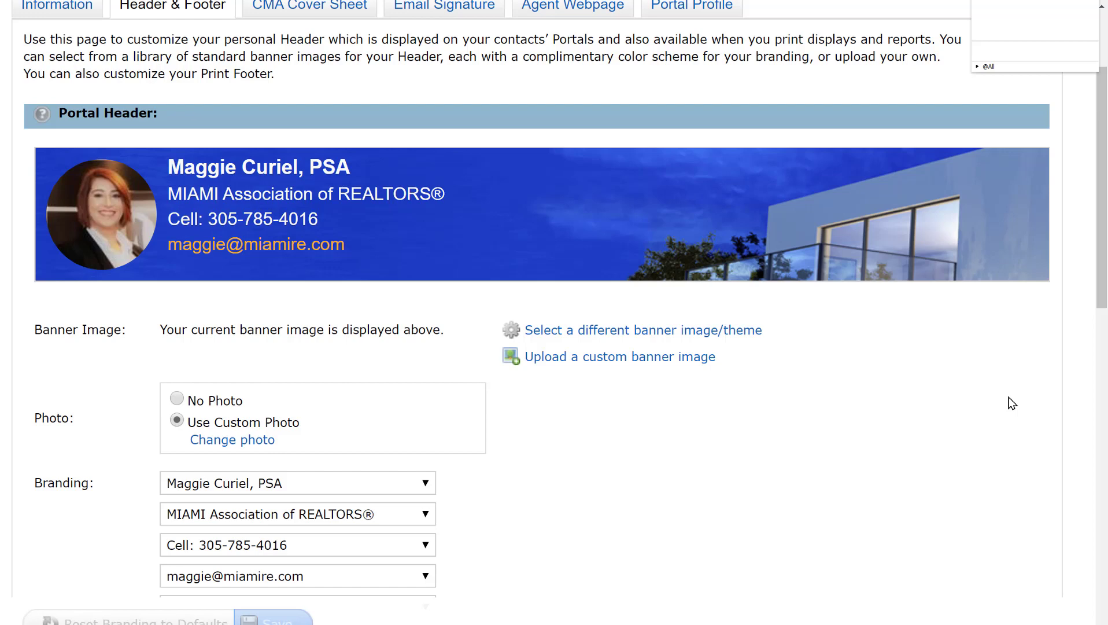
scroll(292, 272, down, 3)
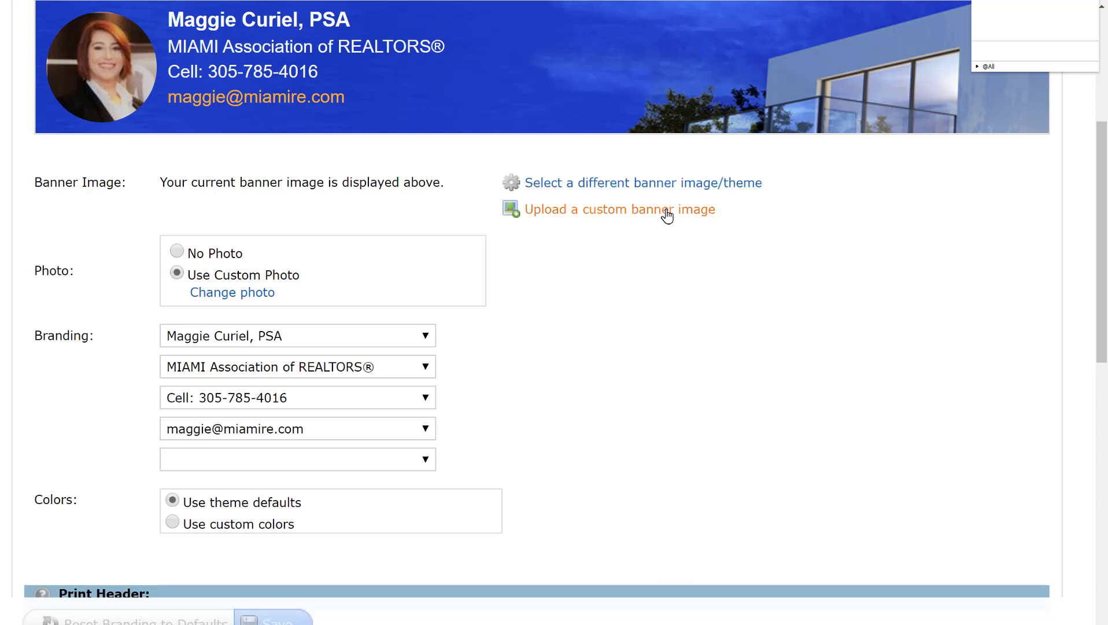
click(622, 195)
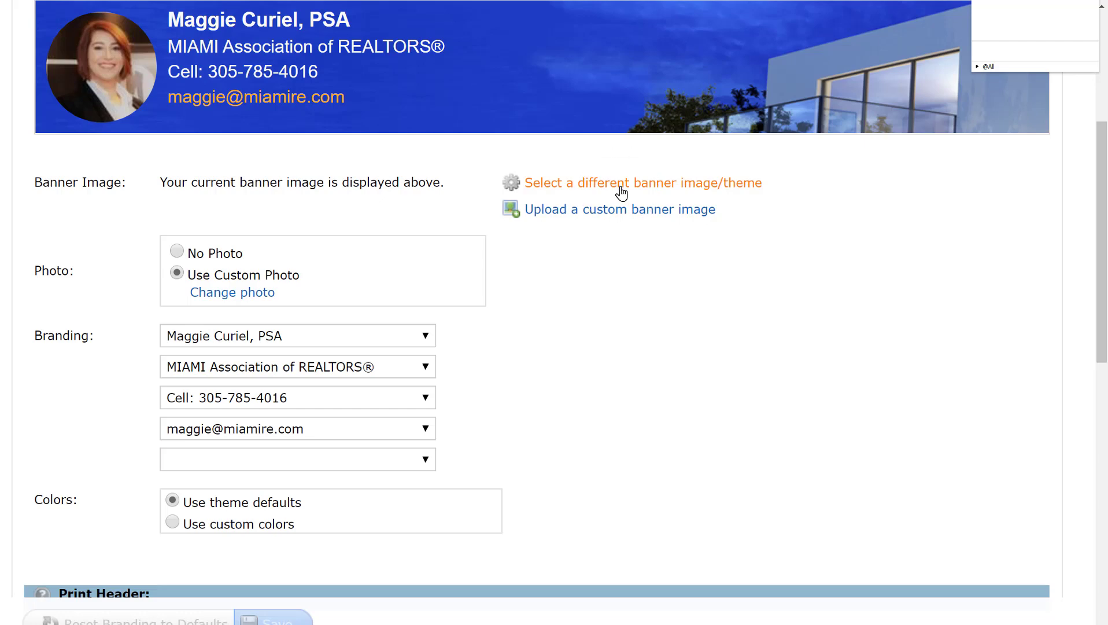
Browse the banner template list and try the House at Night header template
click(623, 188)
scroll(793, 299, down, 1)
scroll(791, 296, down, 9)
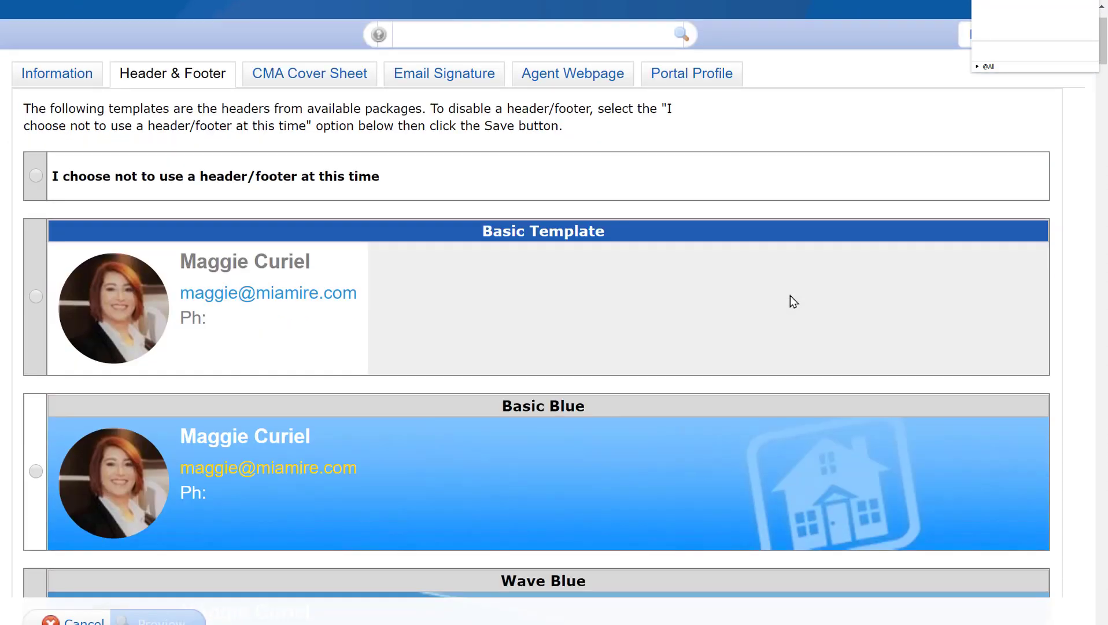
scroll(792, 300, down, 16)
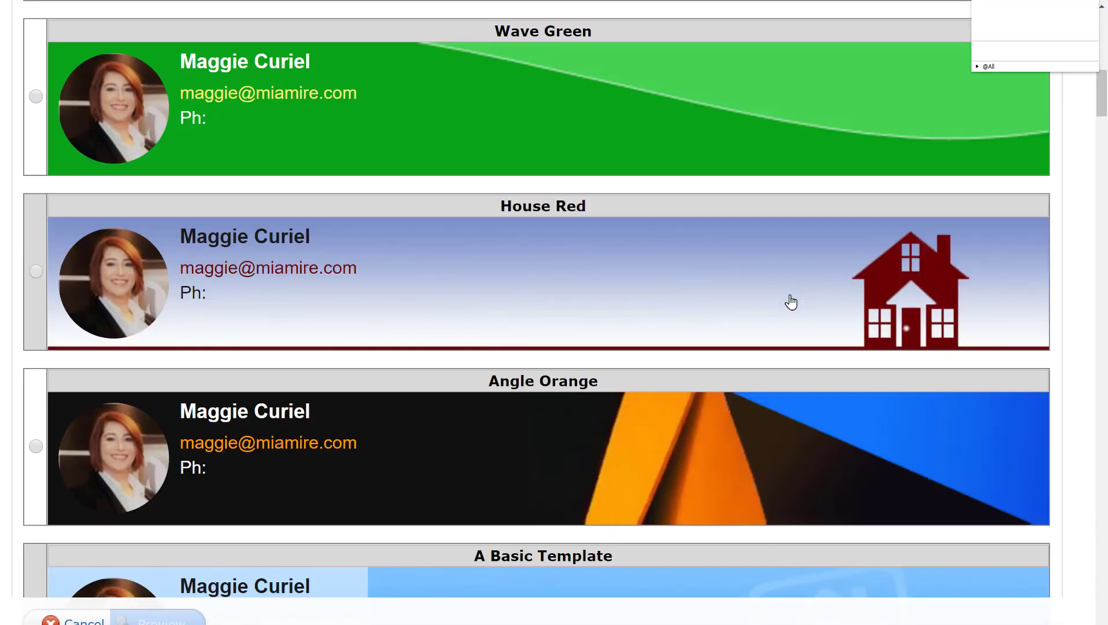
scroll(792, 297, down, 20)
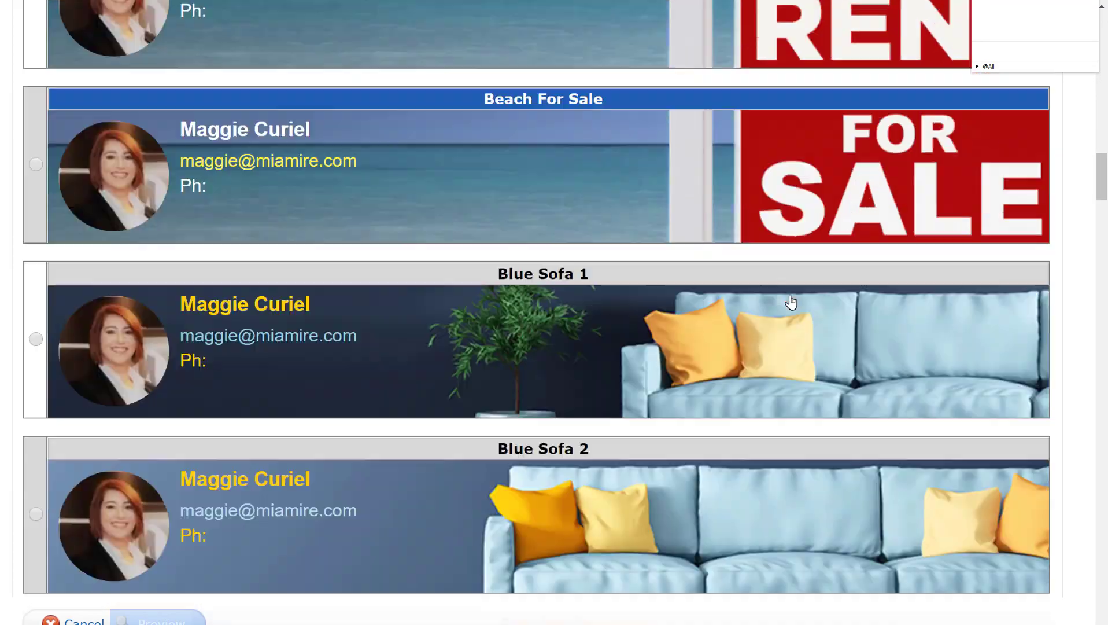
scroll(791, 295, down, 12)
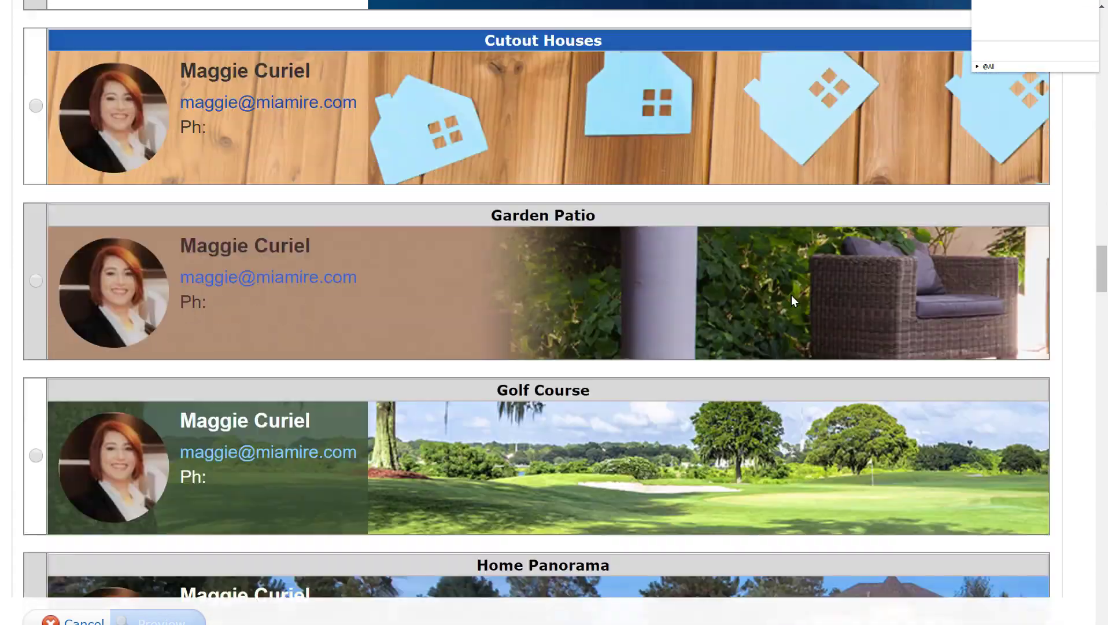
scroll(791, 298, down, 2)
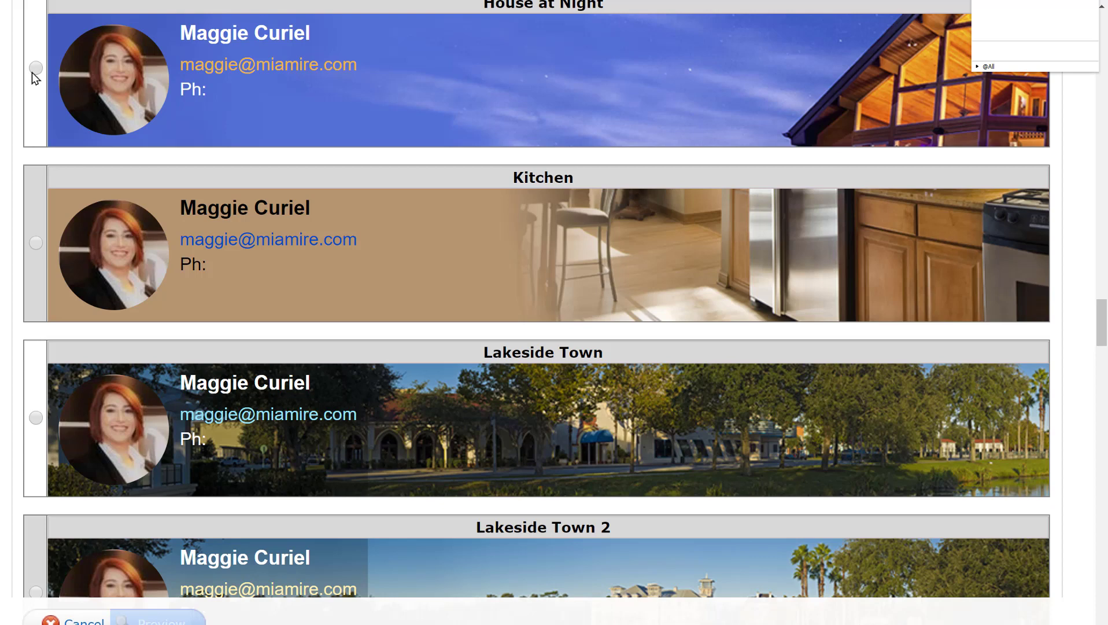
click(37, 80)
scroll(84, 167, down, 10)
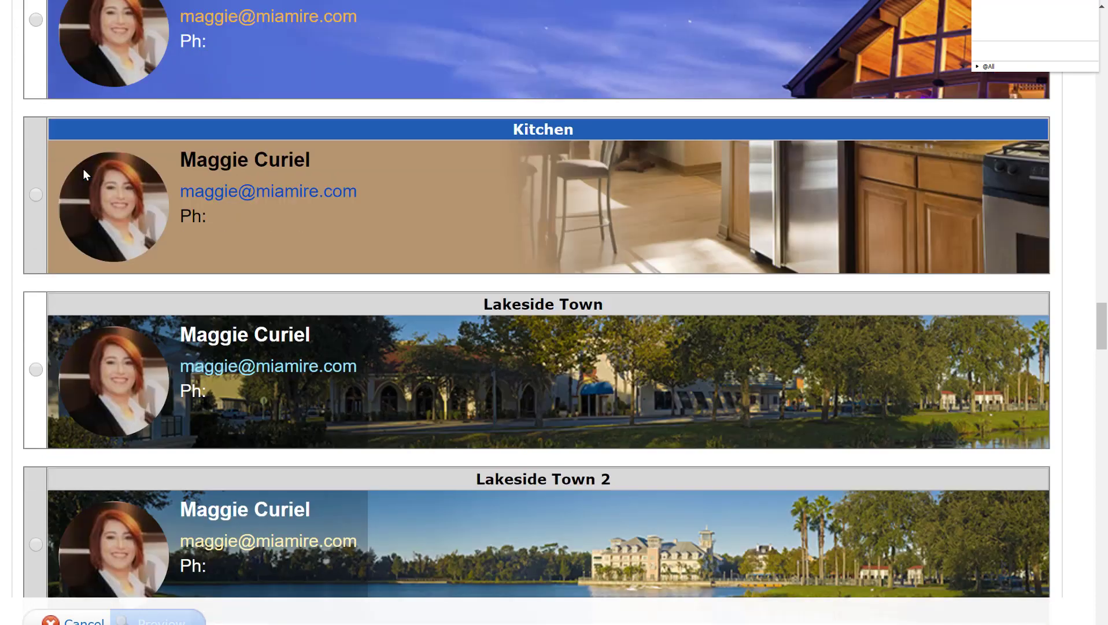
scroll(83, 173, down, 4)
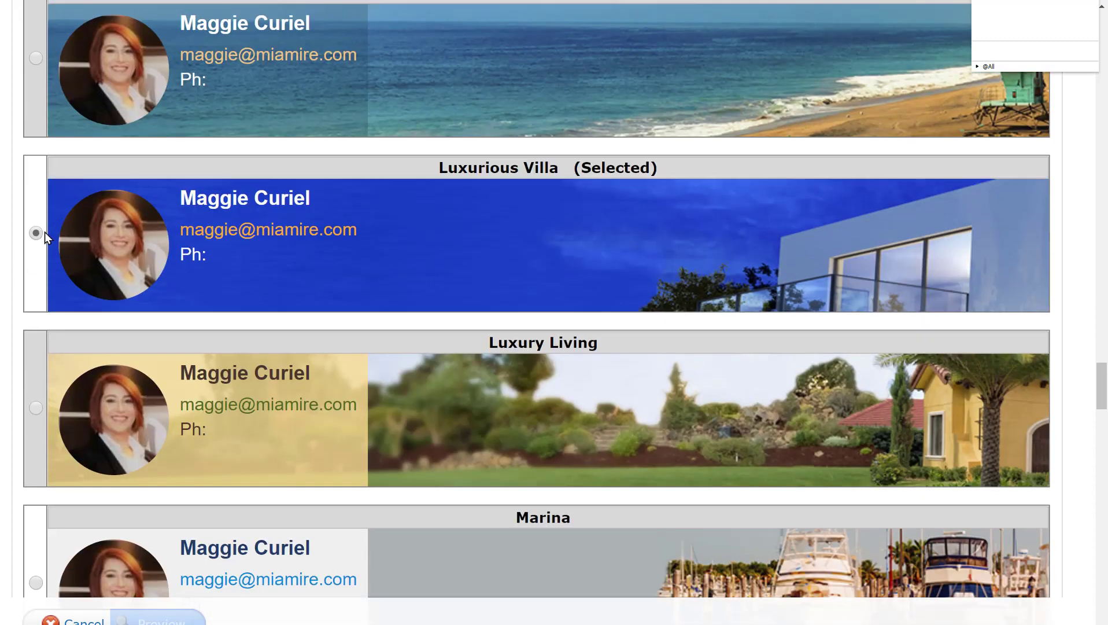
Try the beach theme, then reselect Luxurious Villa and preview it
click(35, 58)
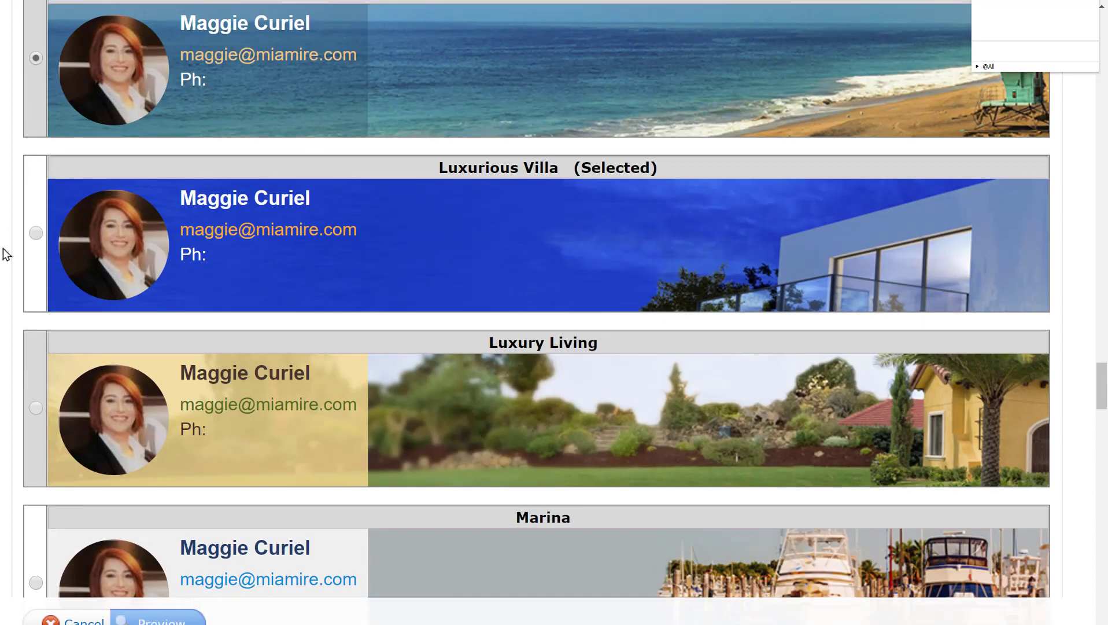
click(35, 233)
click(164, 620)
click(165, 620)
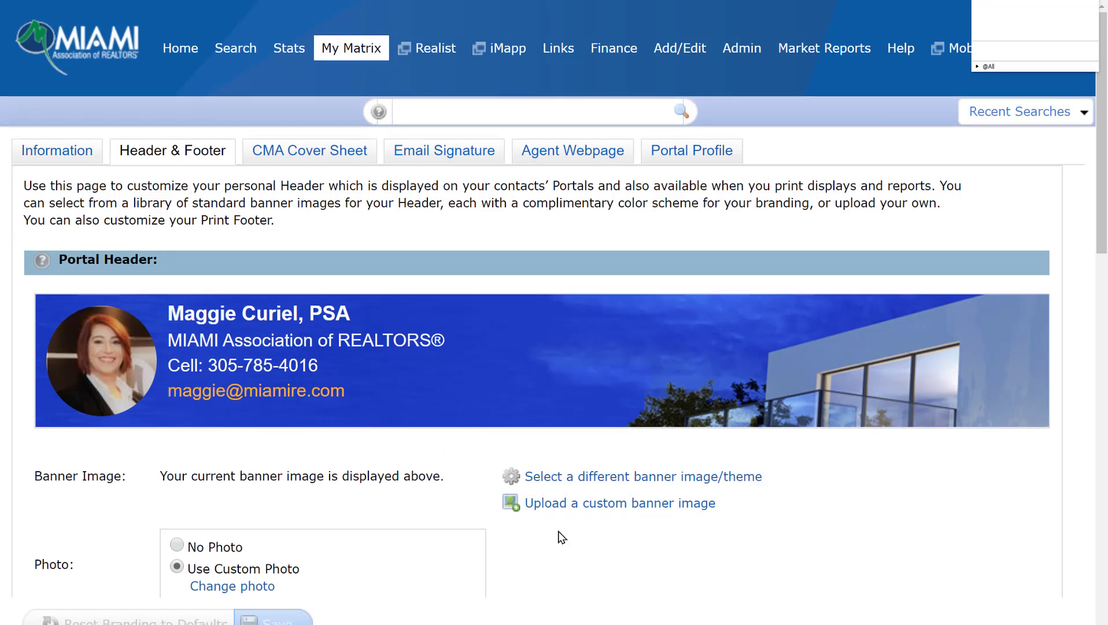
scroll(553, 524, down, 1)
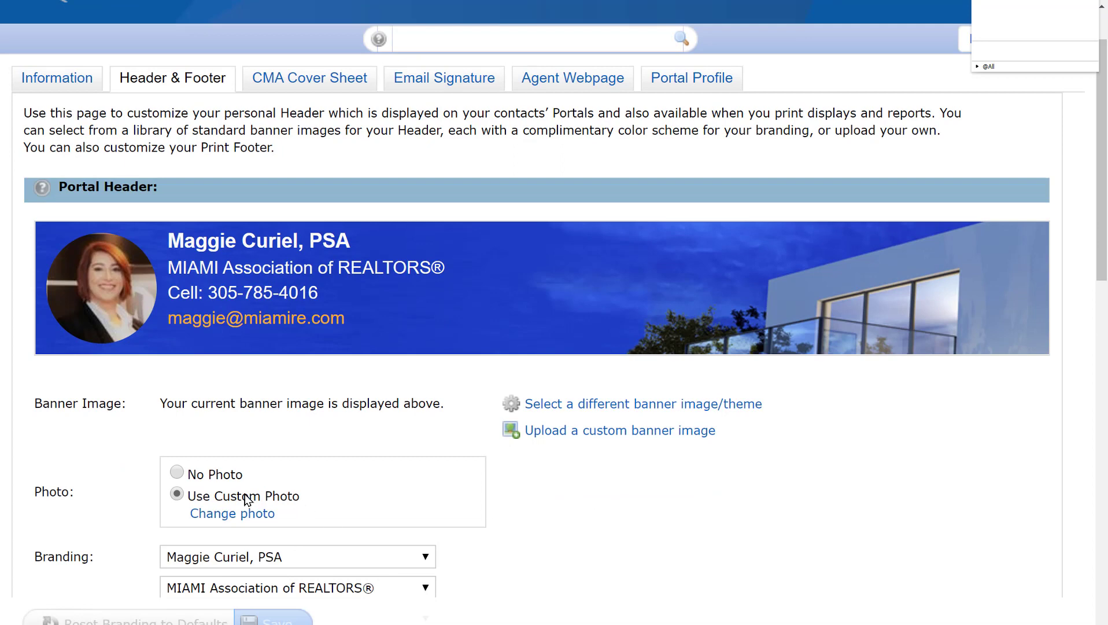
scroll(185, 472, down, 1)
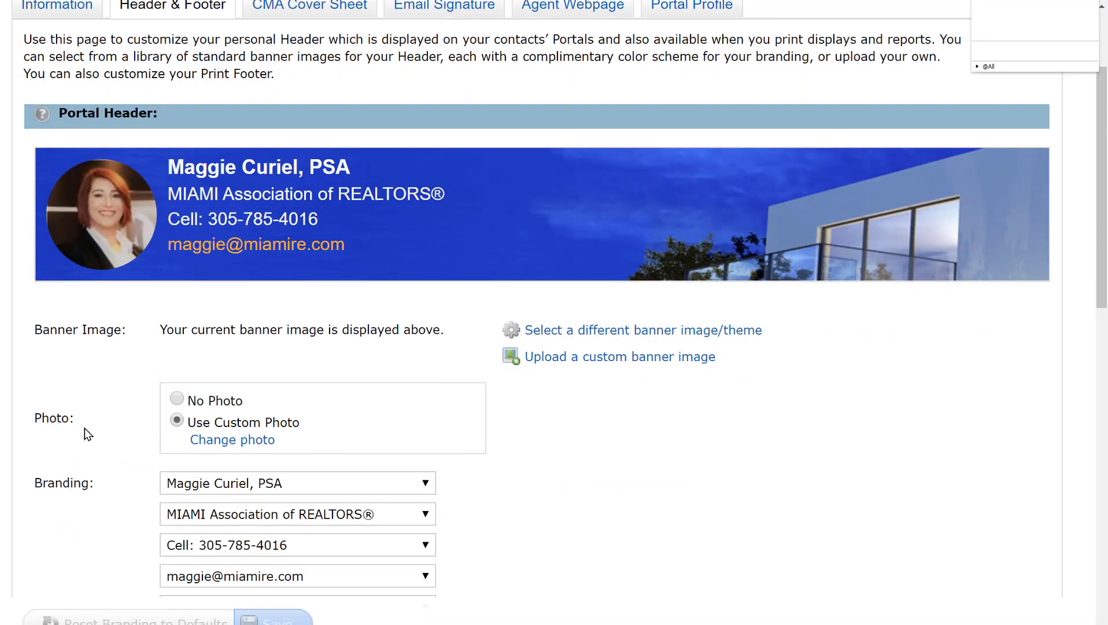
click(177, 400)
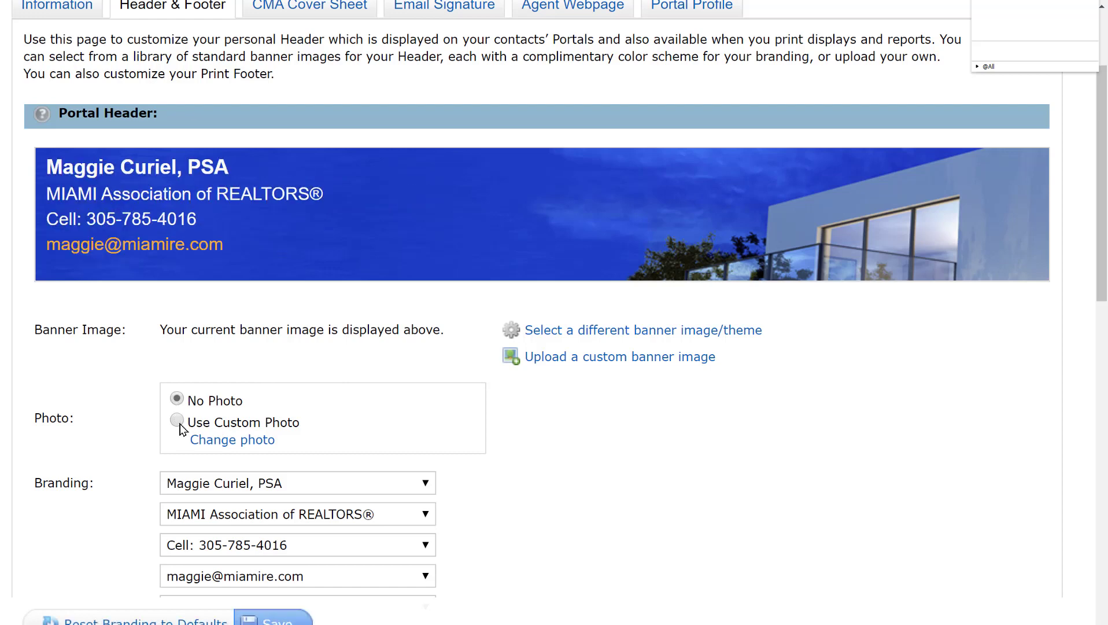
click(178, 421)
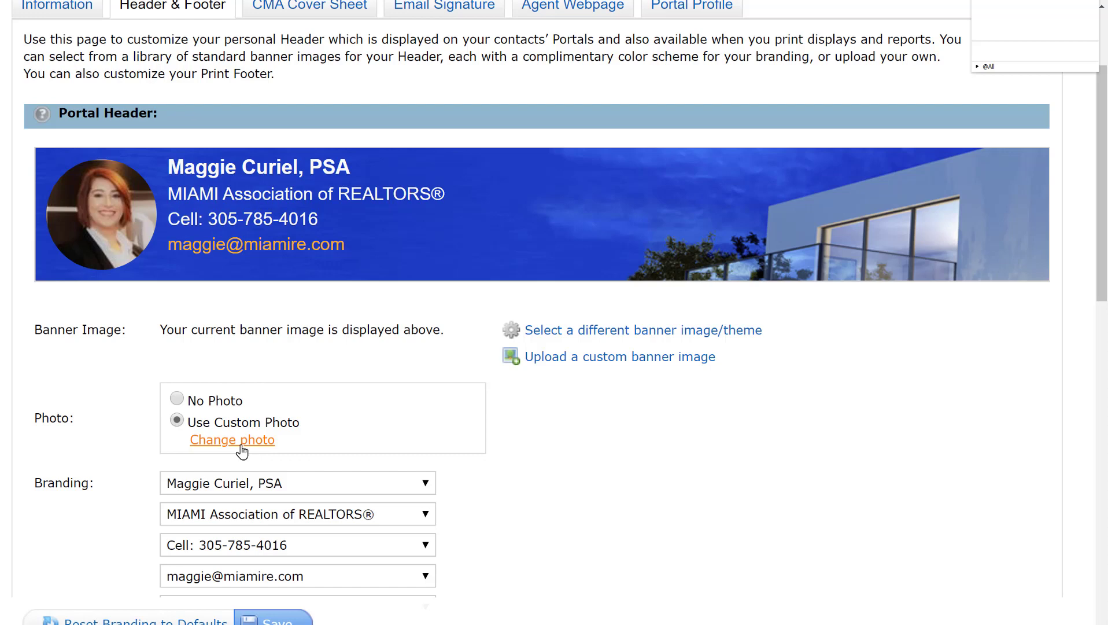
scroll(347, 420, down, 1)
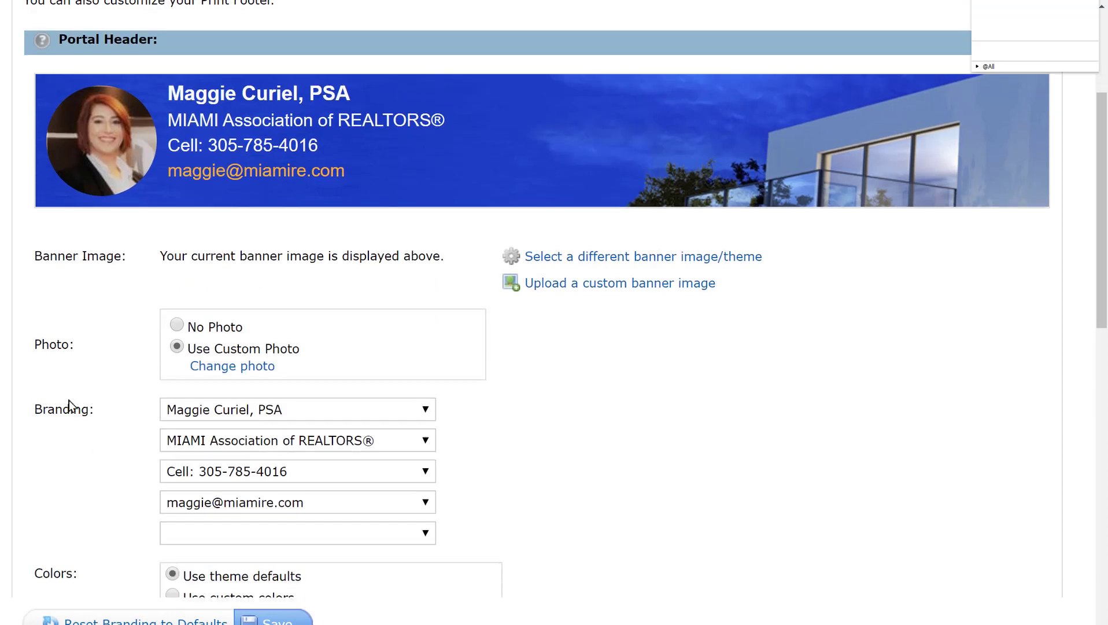
click(372, 412)
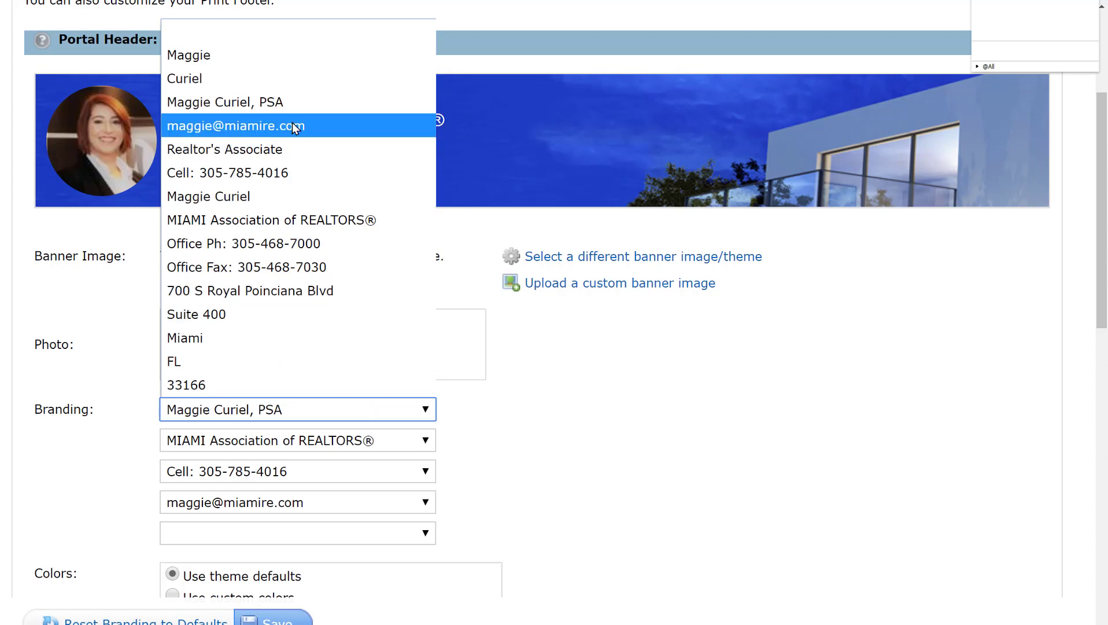
click(289, 102)
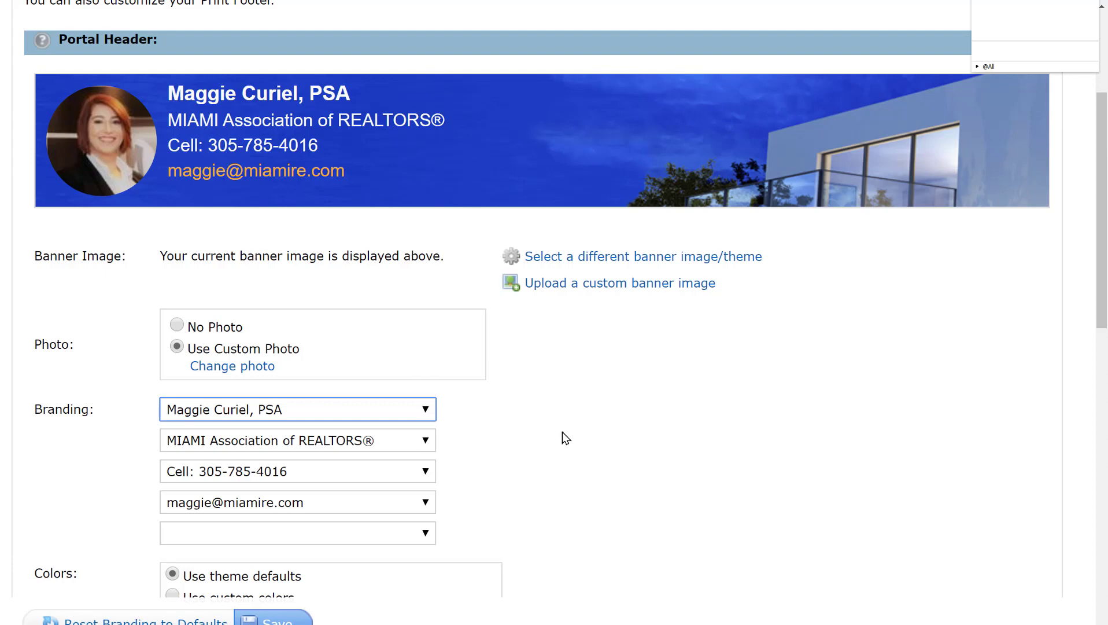
scroll(554, 430, down, 3)
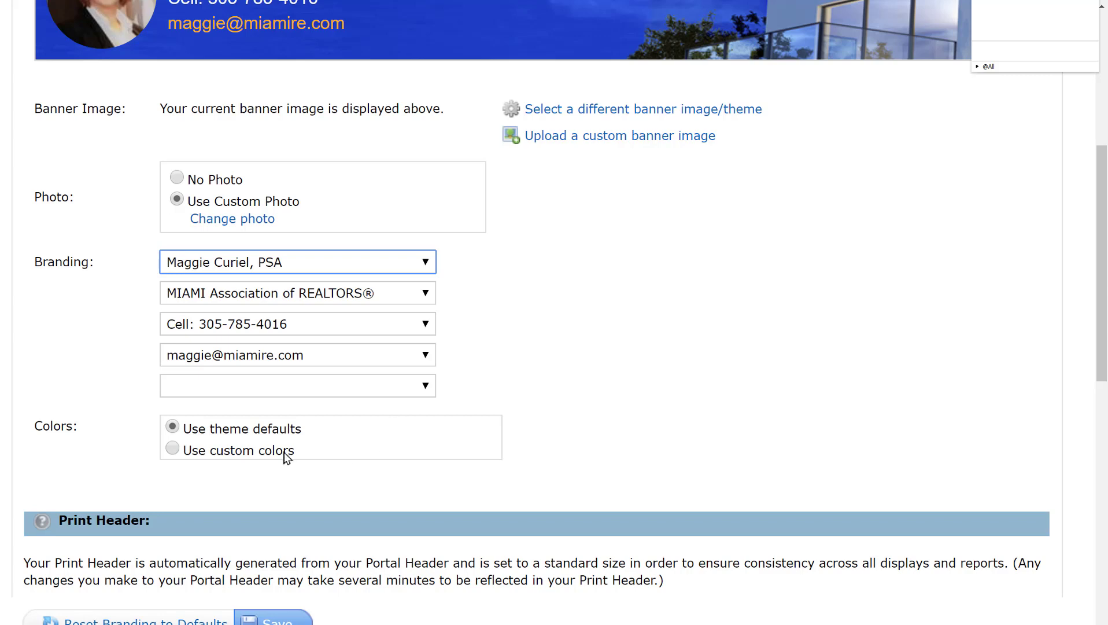
Review the Print Header and Print Footer branding settings
click(215, 458)
scroll(690, 280, down, 6)
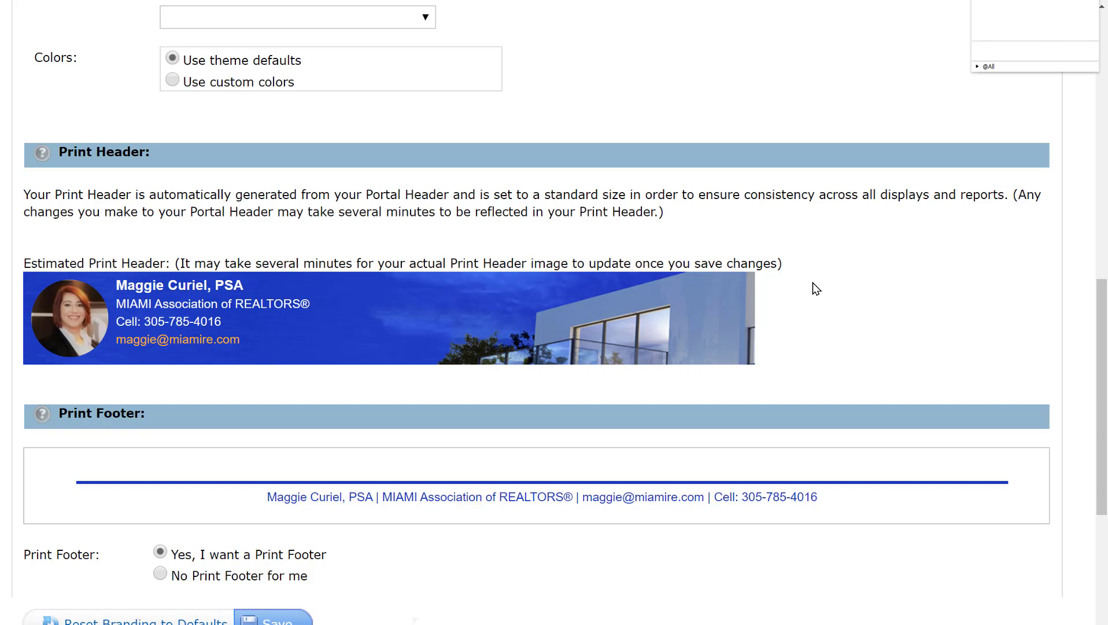
scroll(816, 288, up, 9)
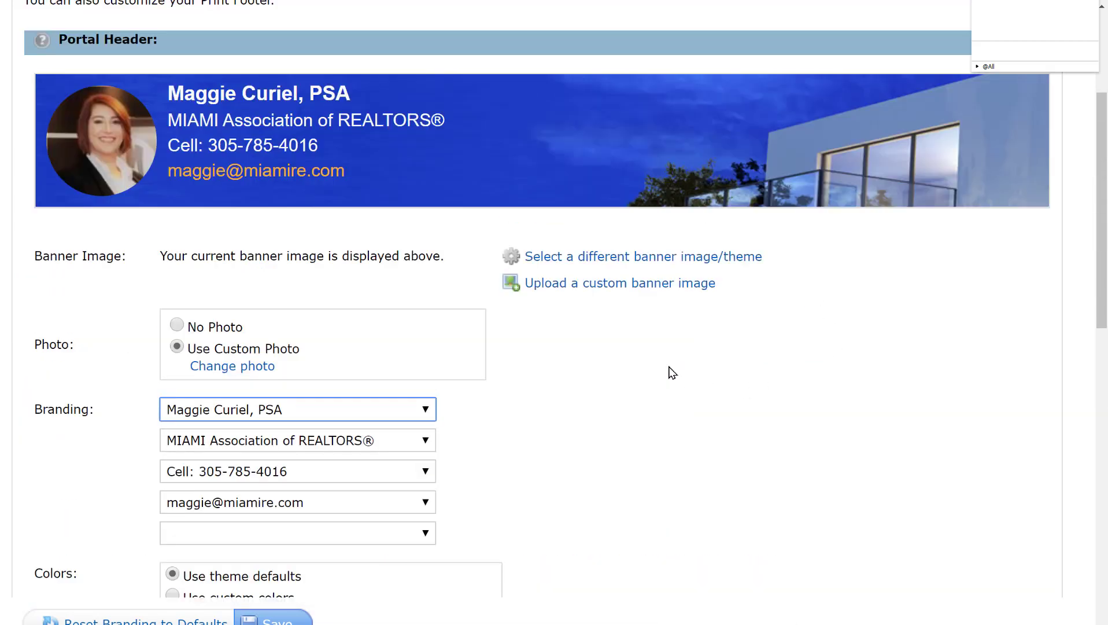
scroll(549, 396, down, 8)
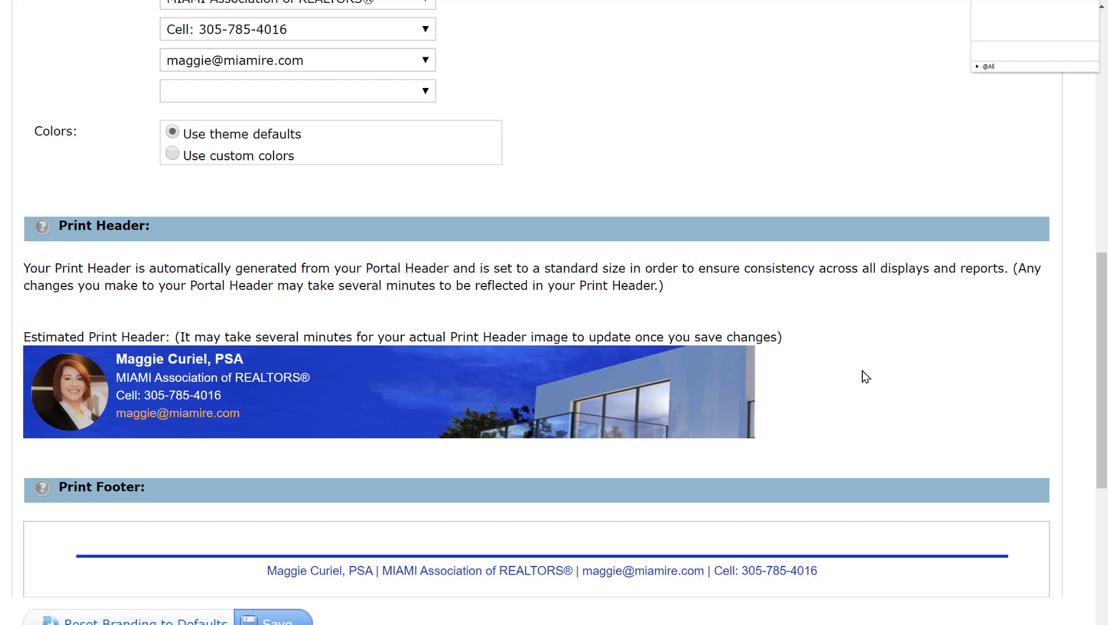
scroll(863, 368, down, 1)
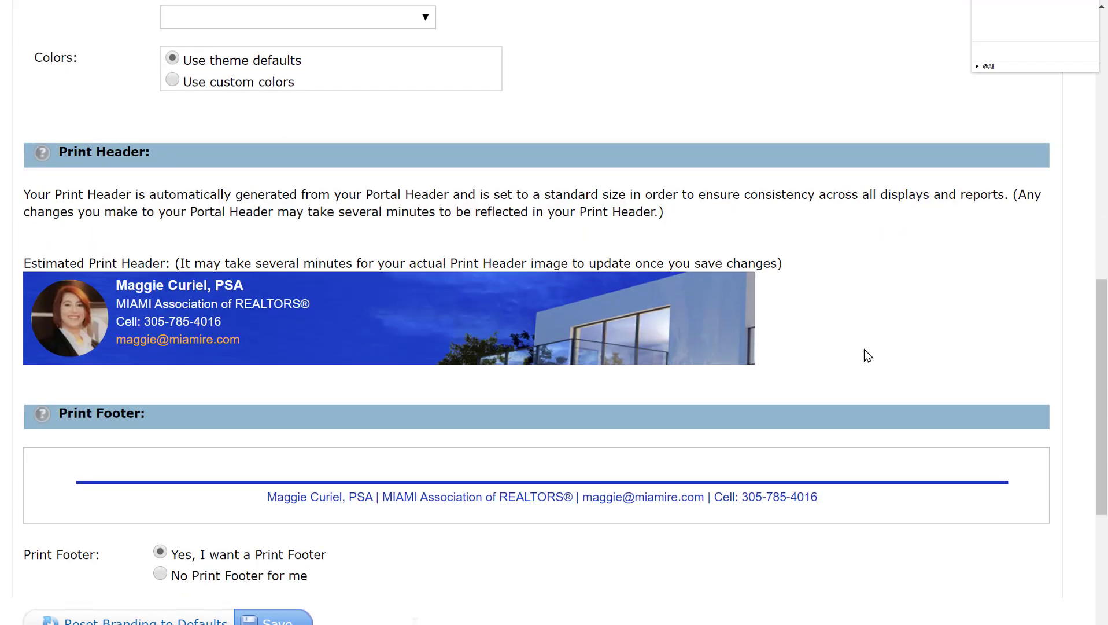
scroll(846, 355, down, 2)
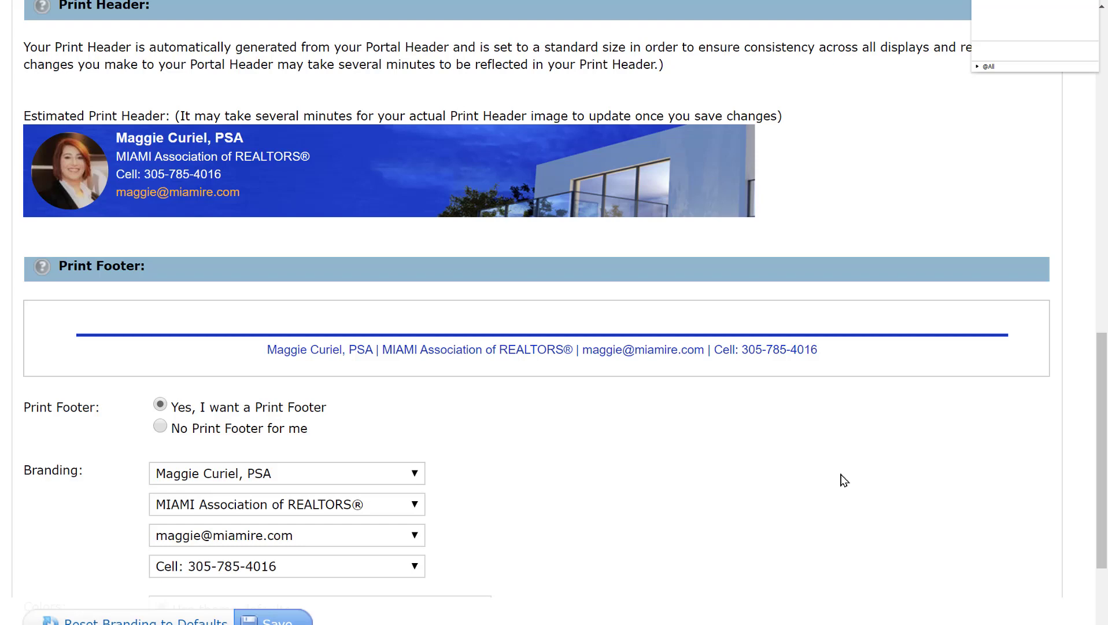
scroll(342, 455, down, 3)
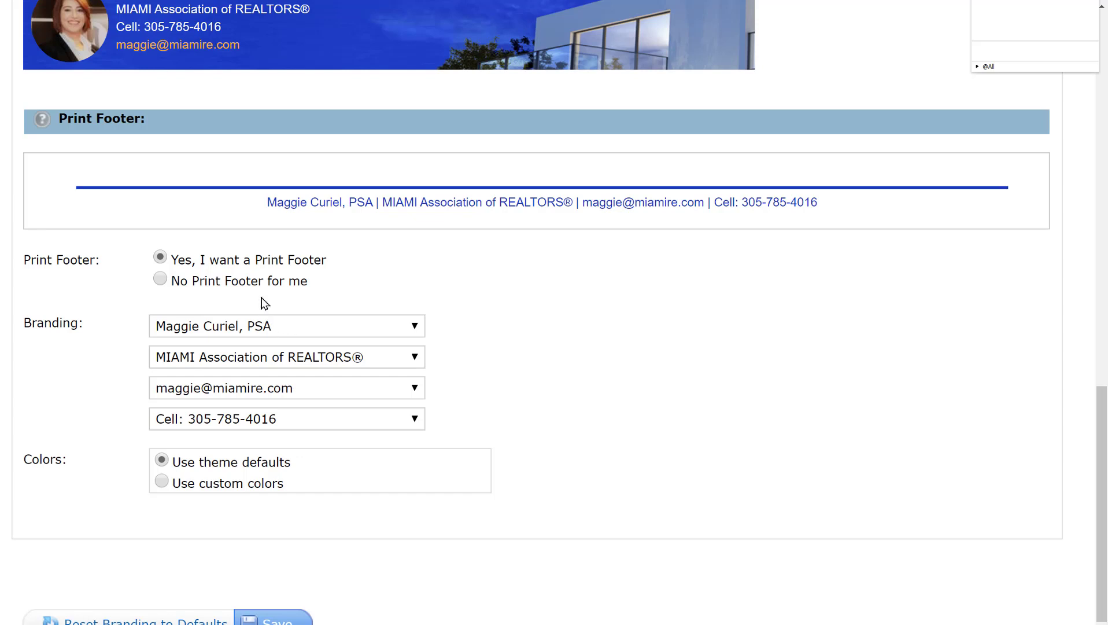
Keep full name with credential as the footer's first item, then save the Header & Footer settings
click(296, 329)
click(292, 325)
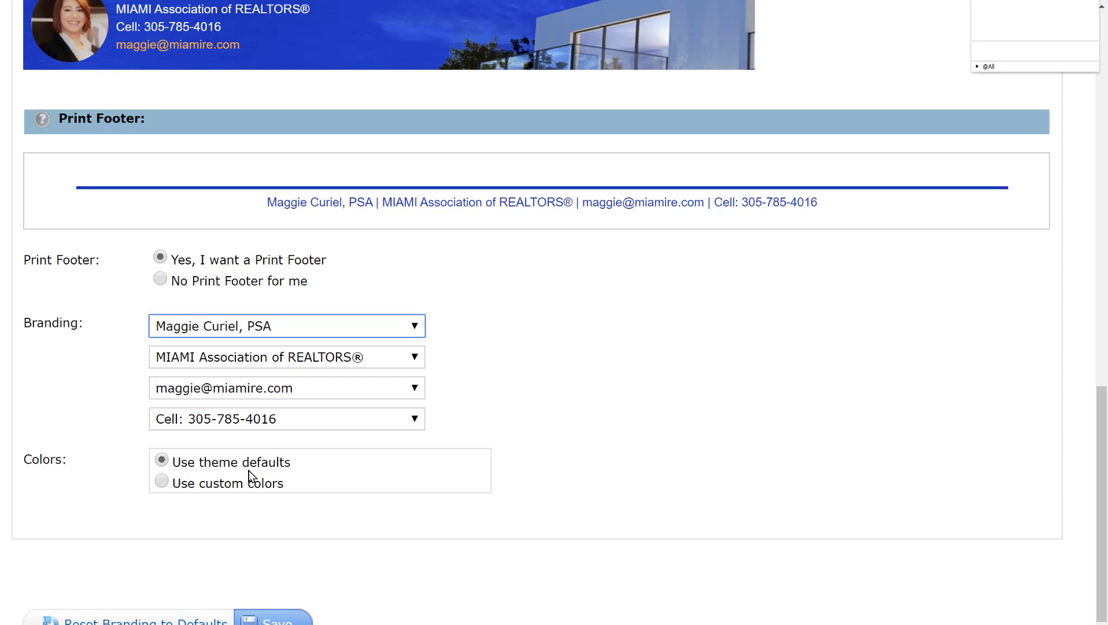
scroll(304, 588, down, 1)
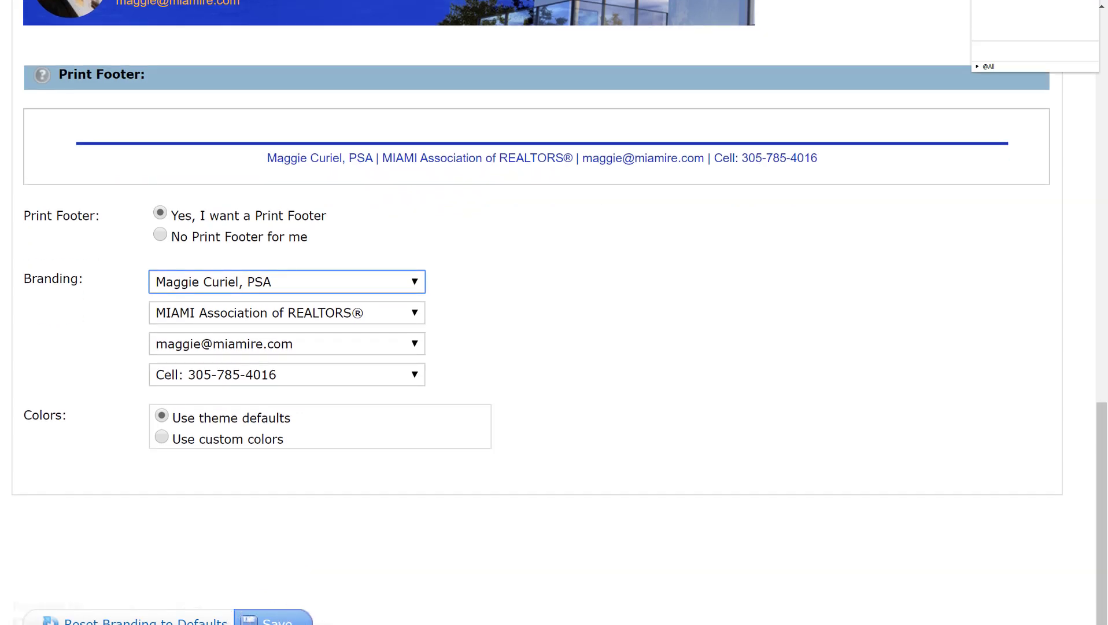
key(ctrl)
key(ctrl)
key(ctrl)
click(277, 620)
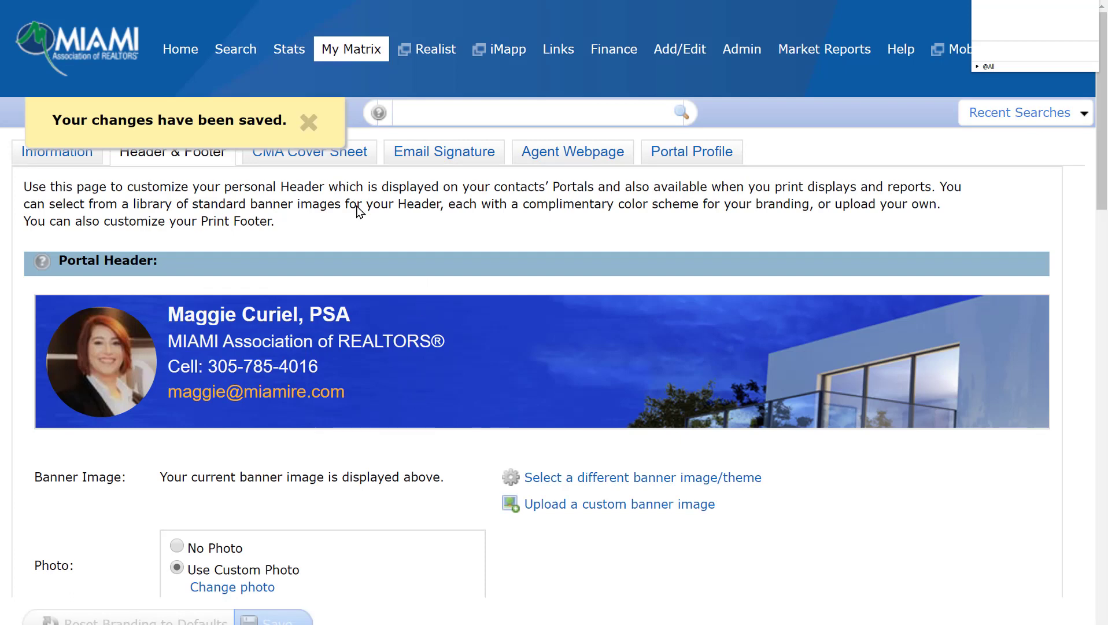
click(305, 120)
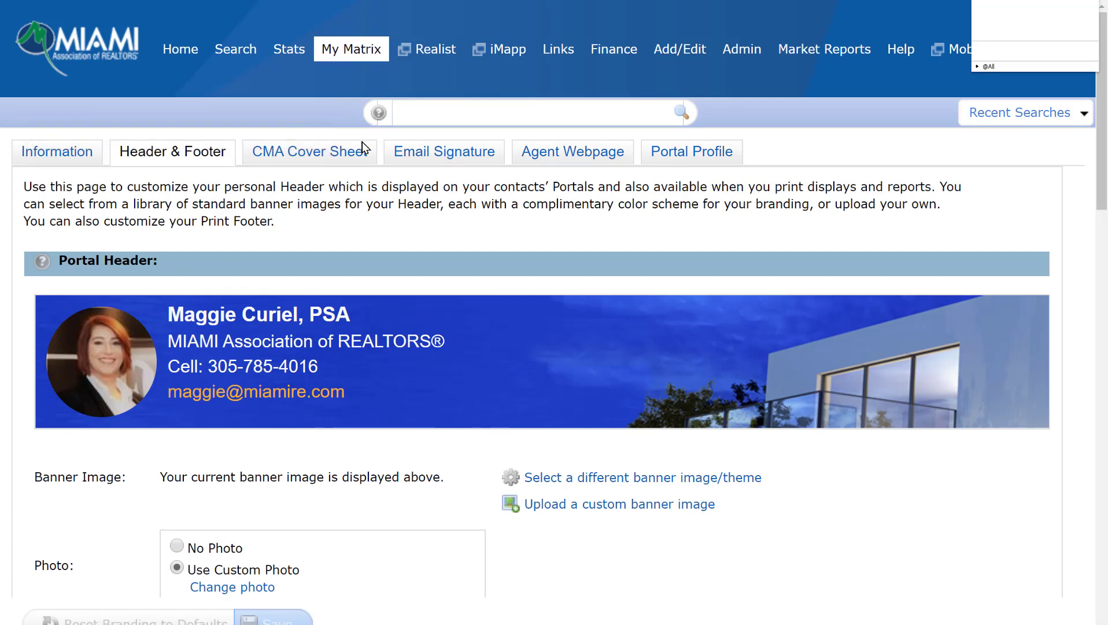
click(210, 151)
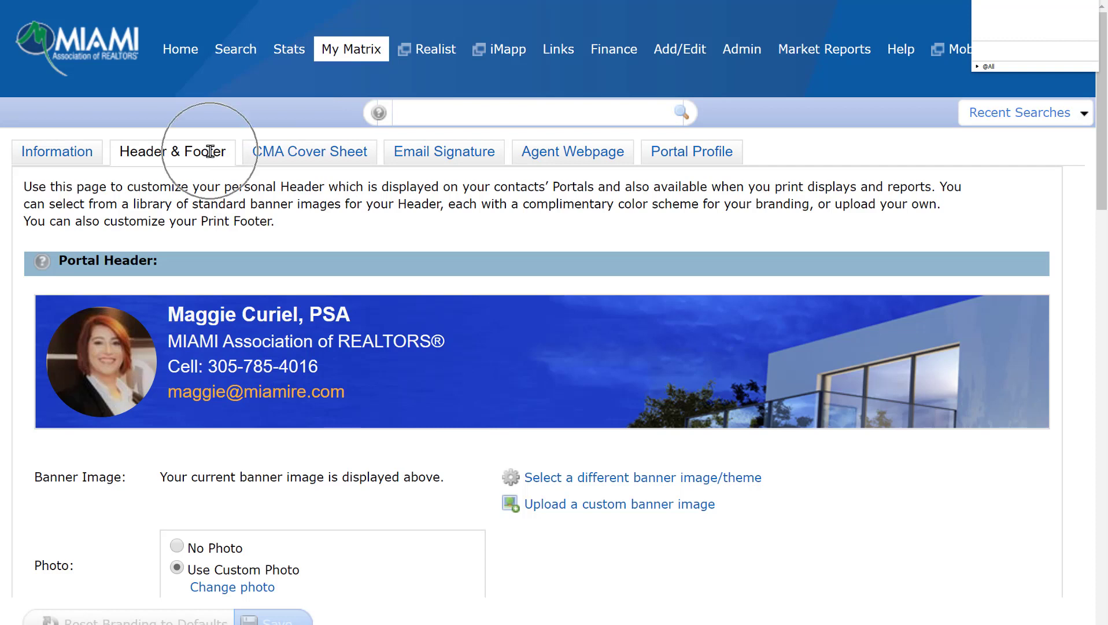
Look over the CMA Cover Sheet settings
click(307, 153)
click(307, 155)
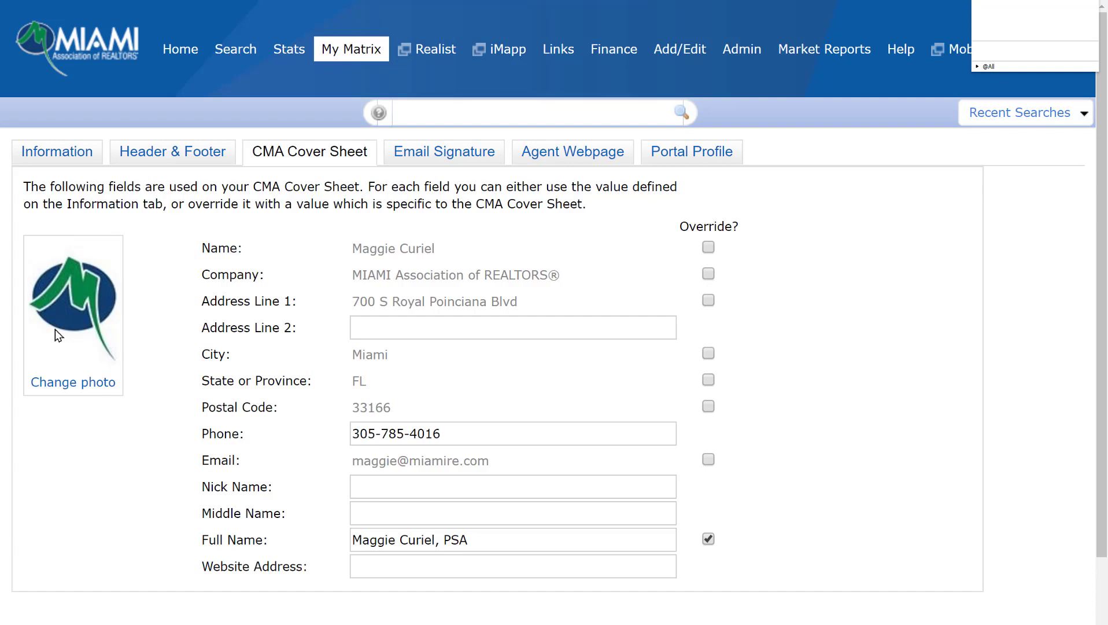
scroll(54, 334, down, 2)
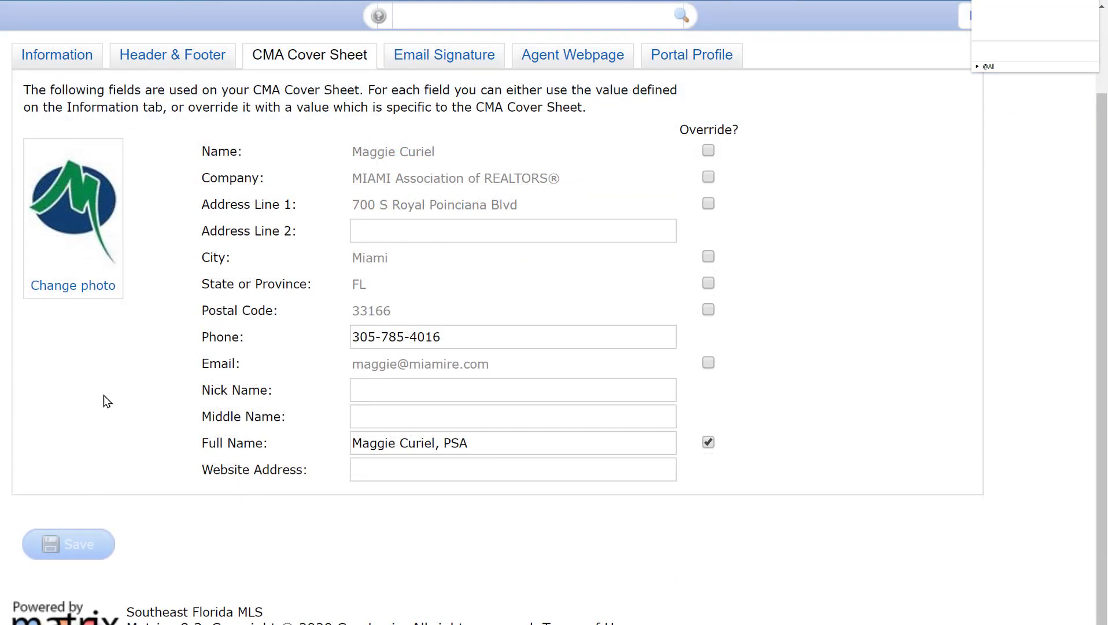
Switch to the Email Signature settings page
click(80, 543)
click(83, 547)
click(82, 547)
click(461, 56)
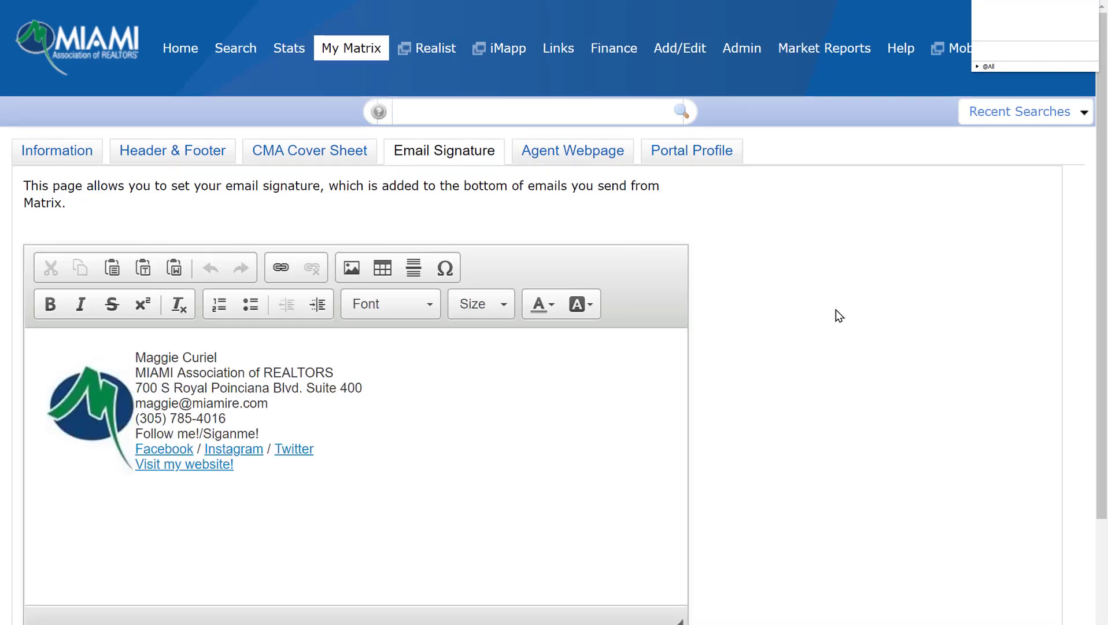
Delete the logo image from the email signature
scroll(45, 269, down, 3)
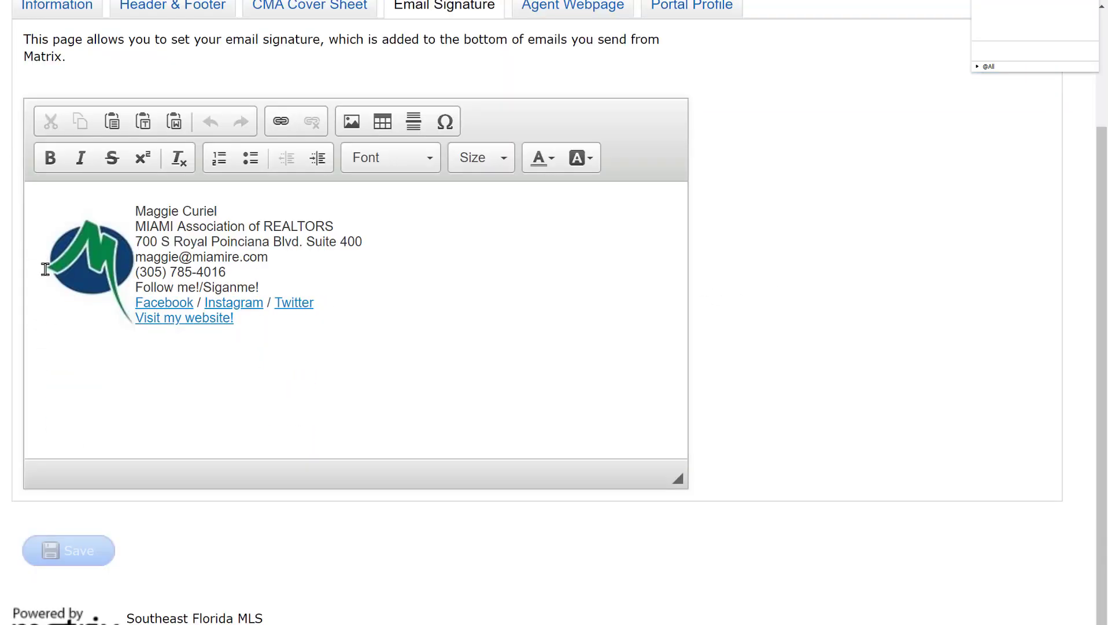
click(89, 269)
key(Delete)
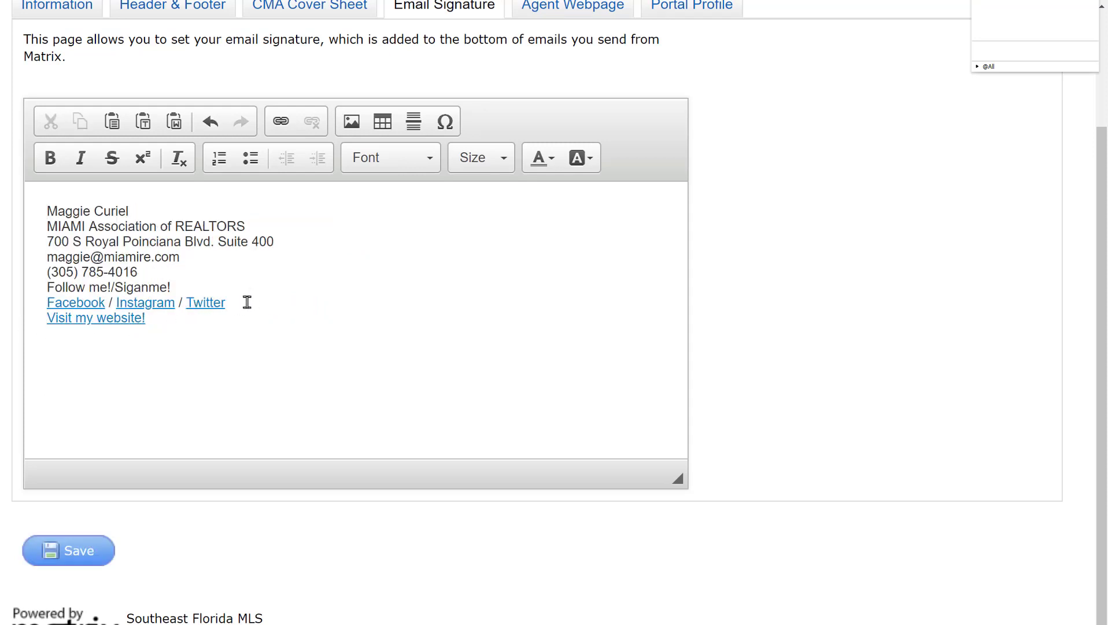
Remove the links from the Facebook / Instagram / Twitter line
drag(245, 302, 29, 309)
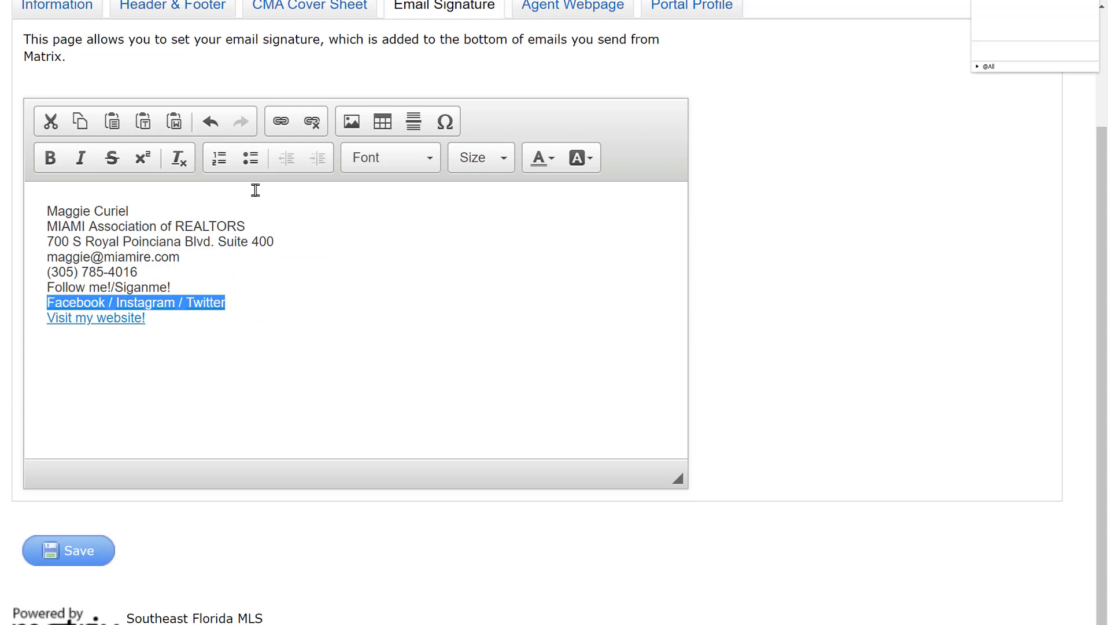
click(322, 126)
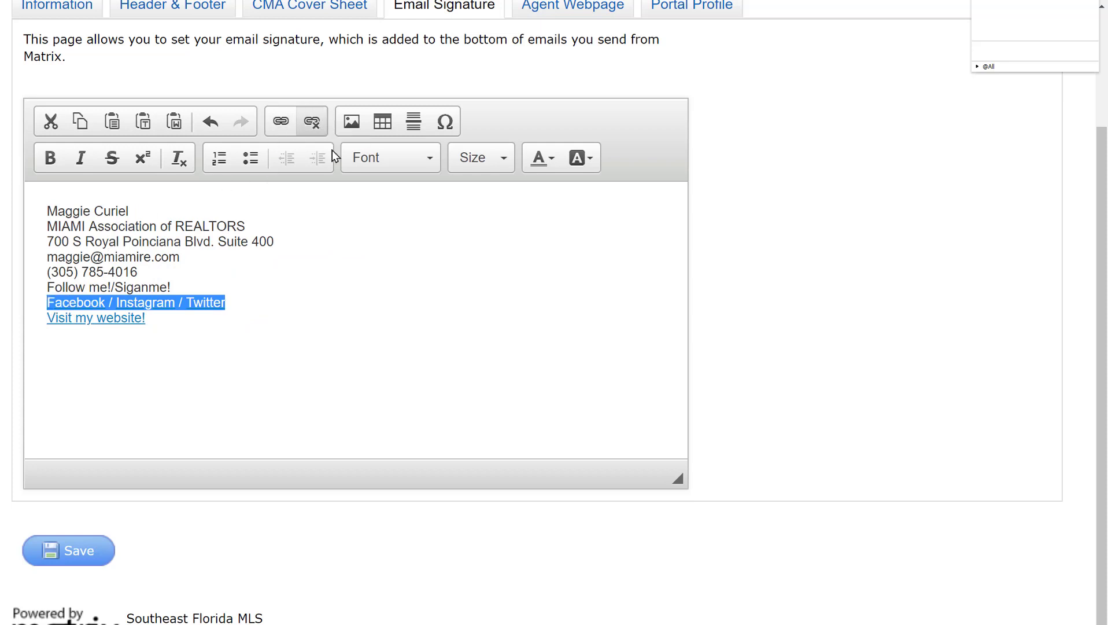
click(394, 241)
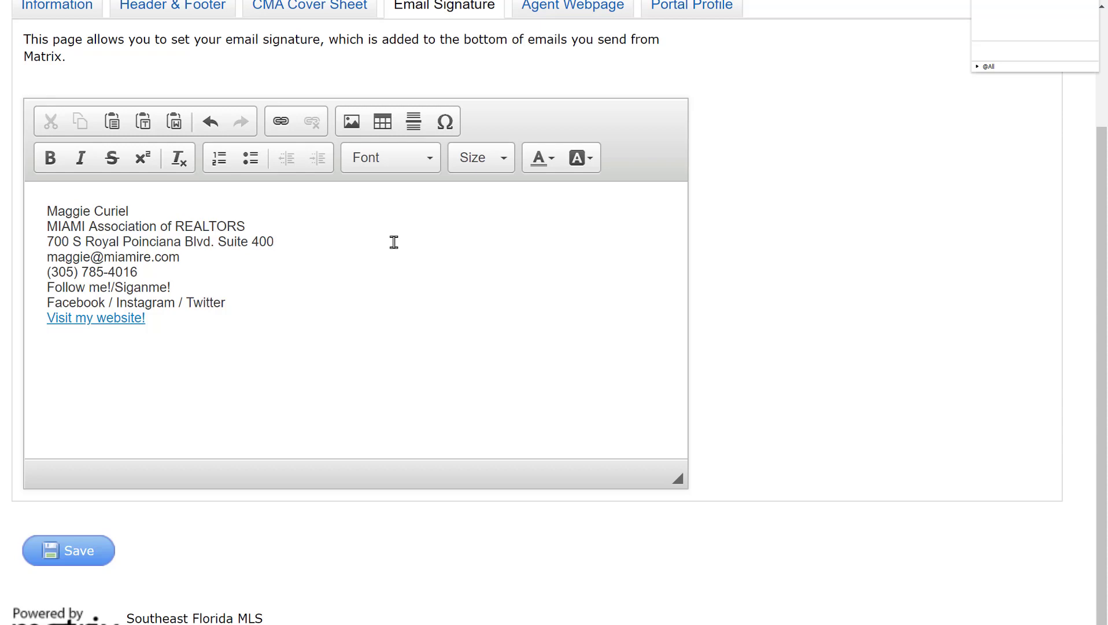
click(184, 216)
Apply Lucida Sans Unicode to all signature text, leaving the font size unchanged
drag(42, 207, 141, 372)
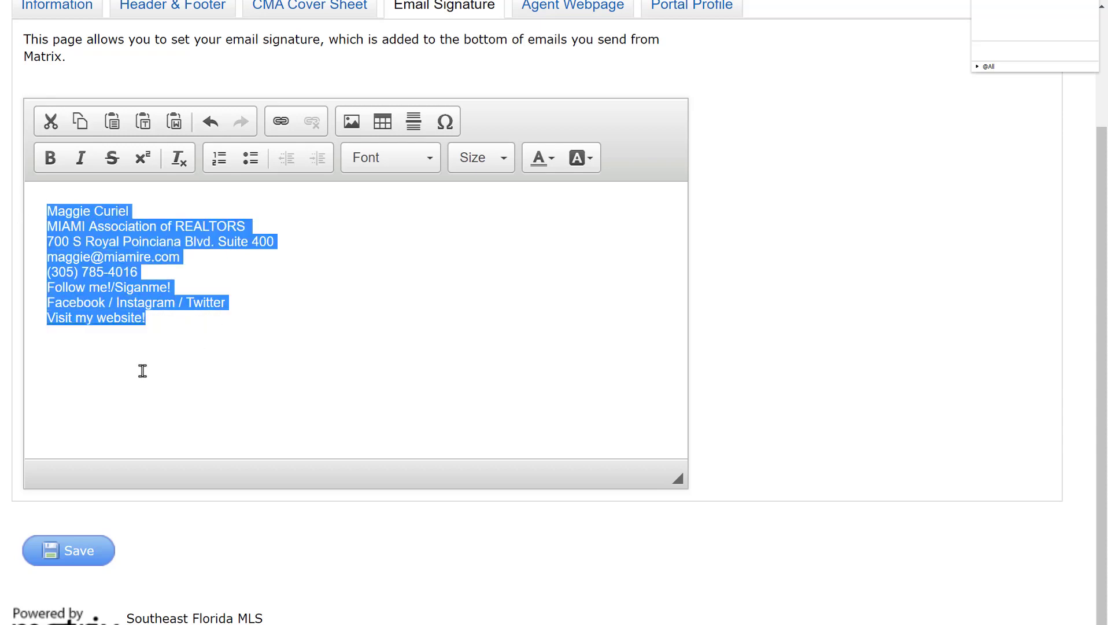
click(413, 167)
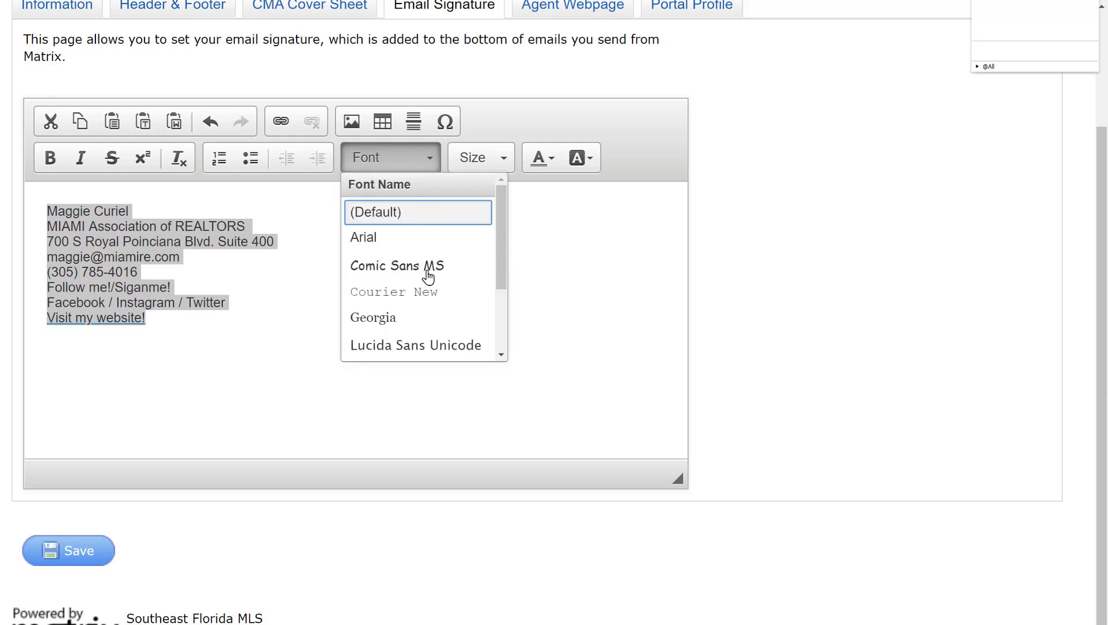
scroll(413, 347, down, 2)
click(441, 233)
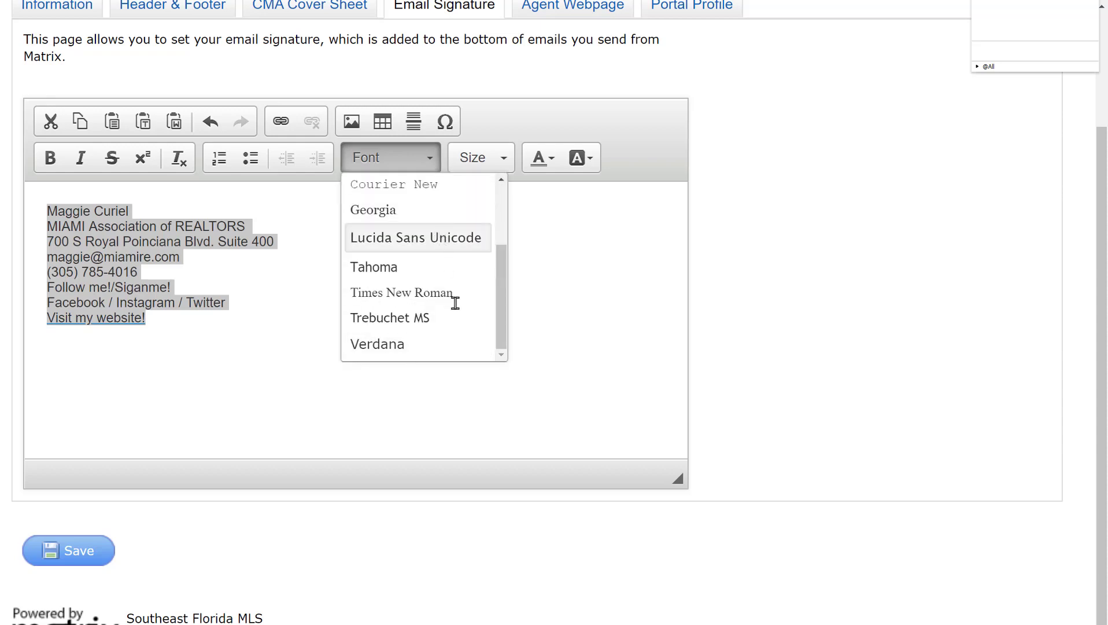
click(483, 156)
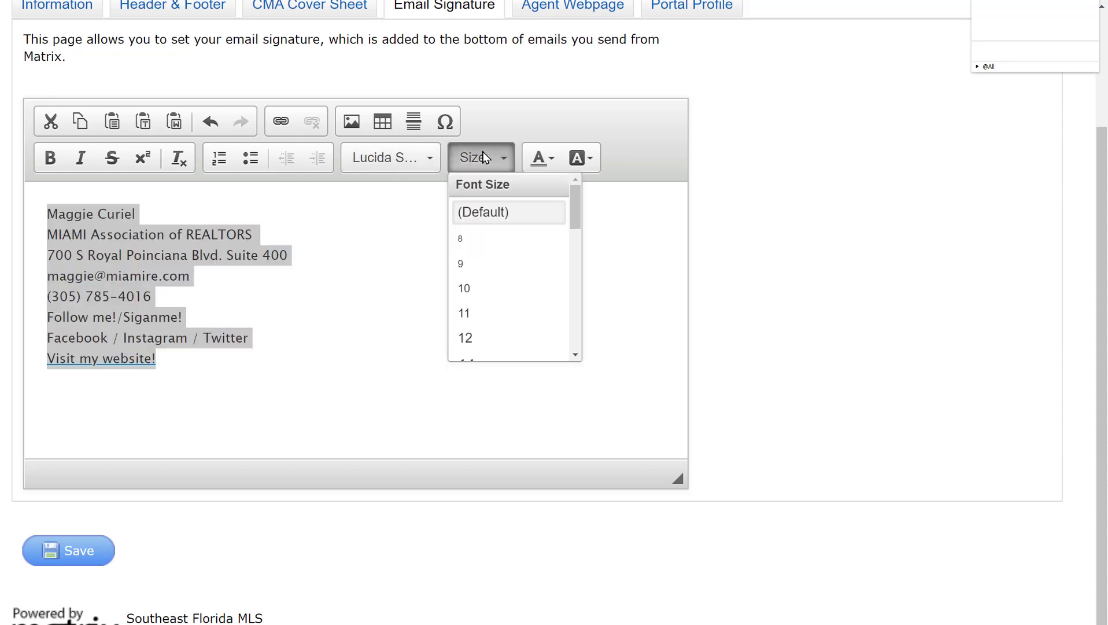
click(484, 156)
click(455, 255)
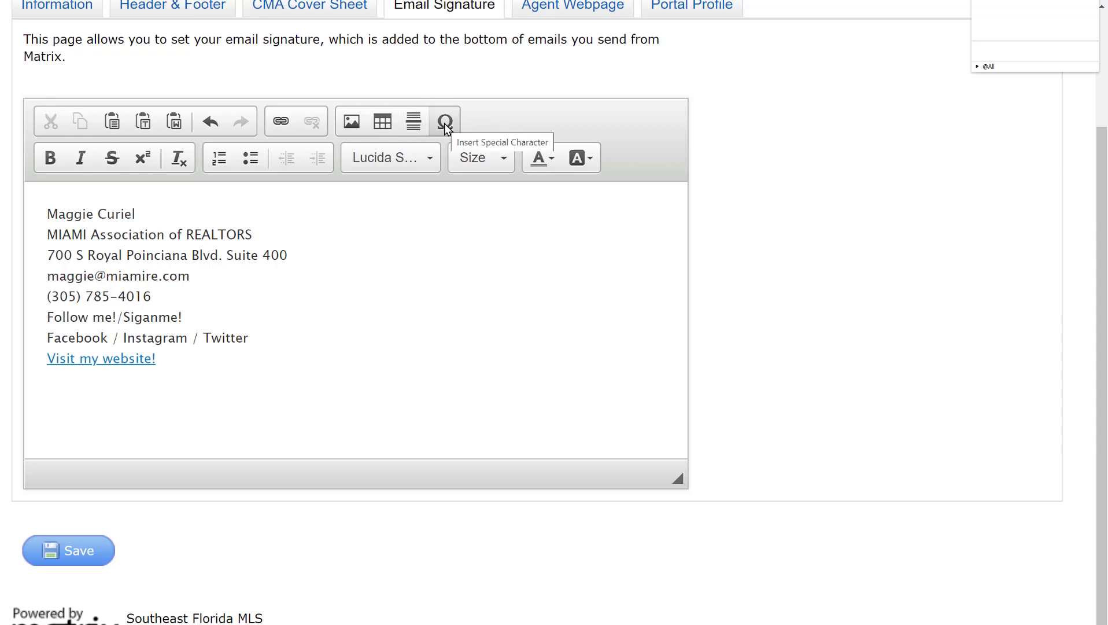
Insert a ® symbol directly after REALTORS and remove the space before it
click(284, 234)
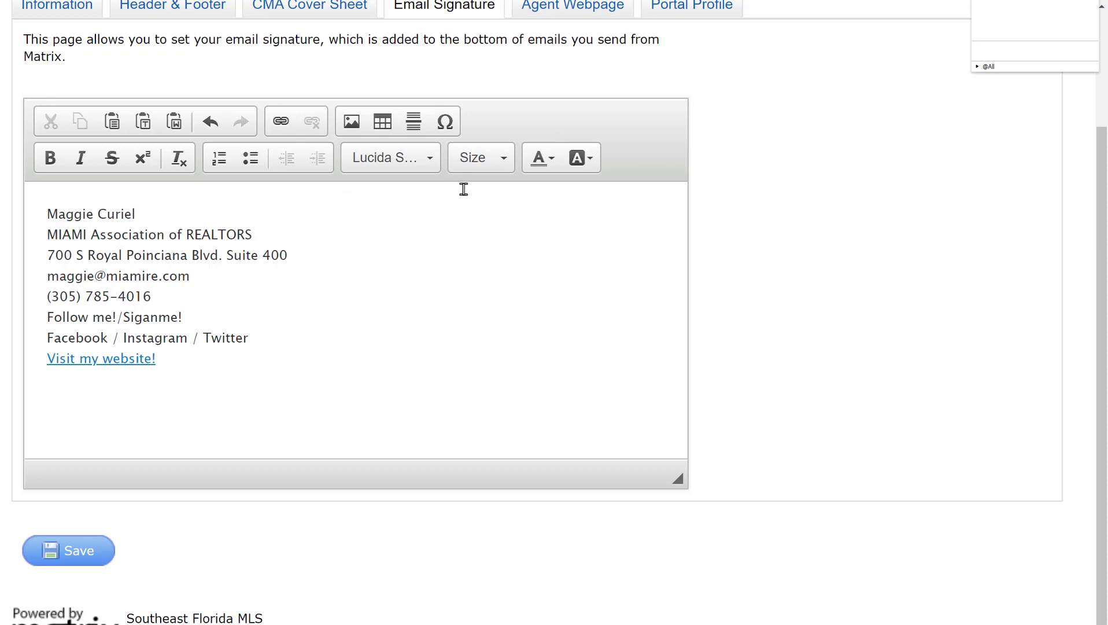
click(443, 120)
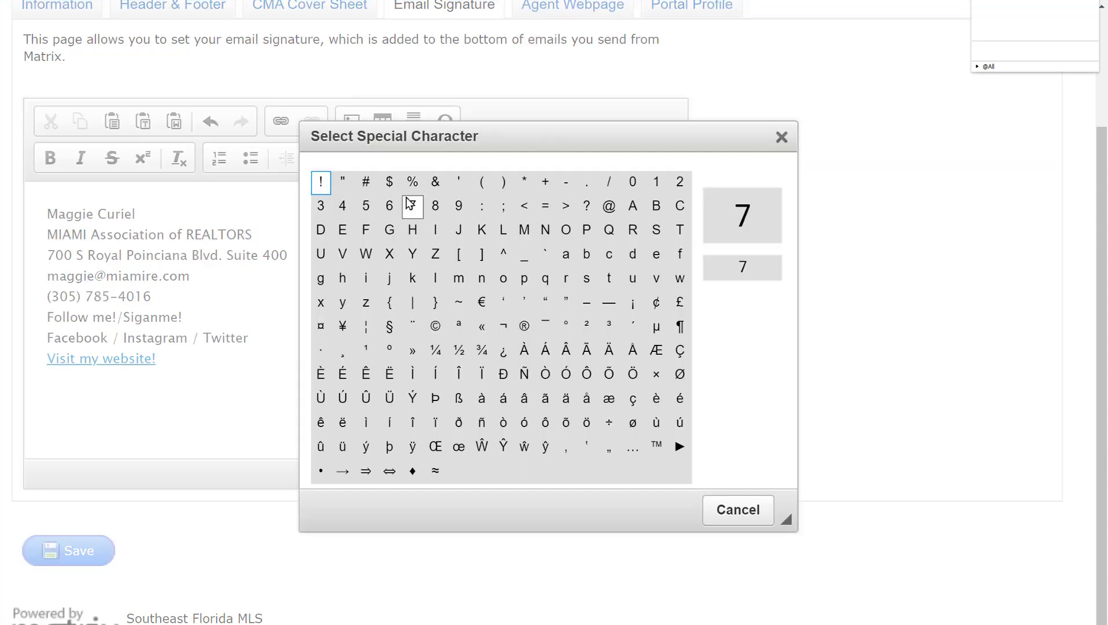
click(524, 327)
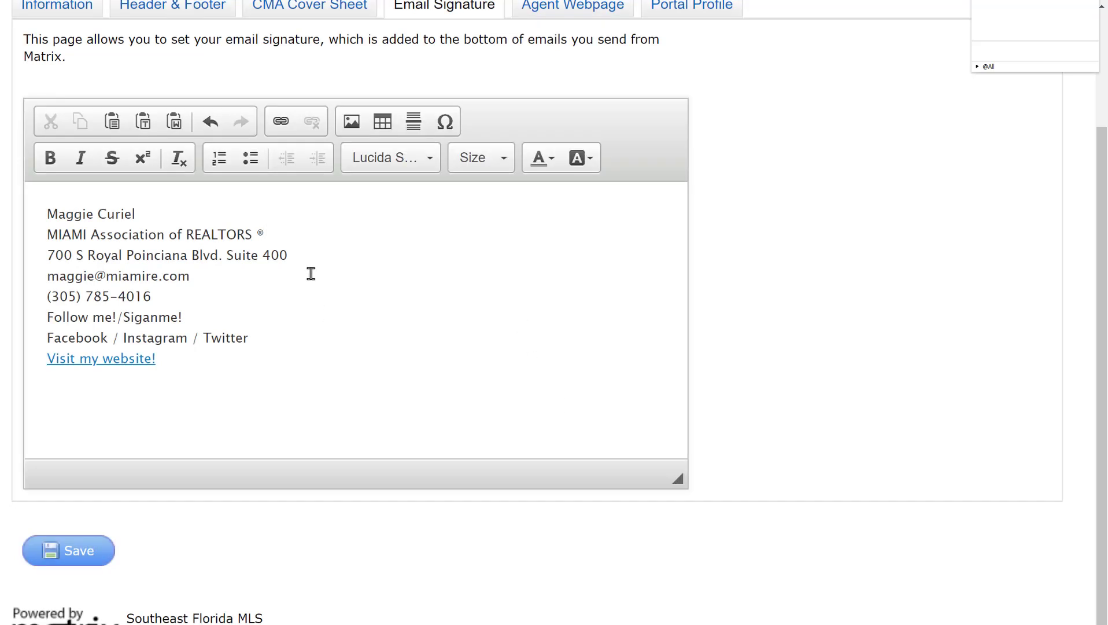
click(256, 235)
key(BackSpace)
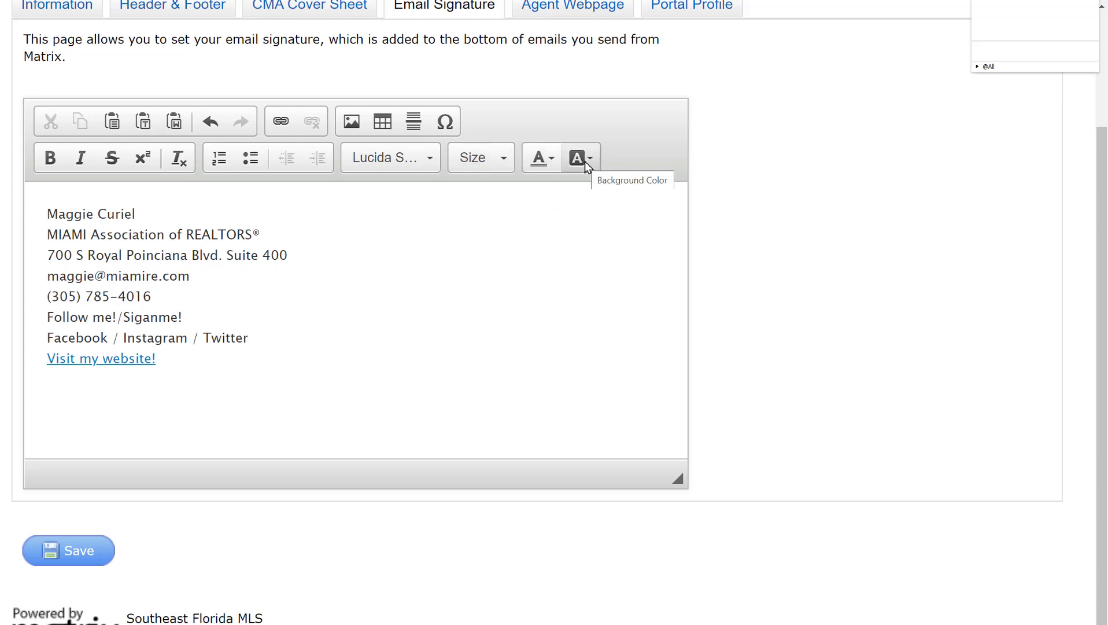
click(533, 254)
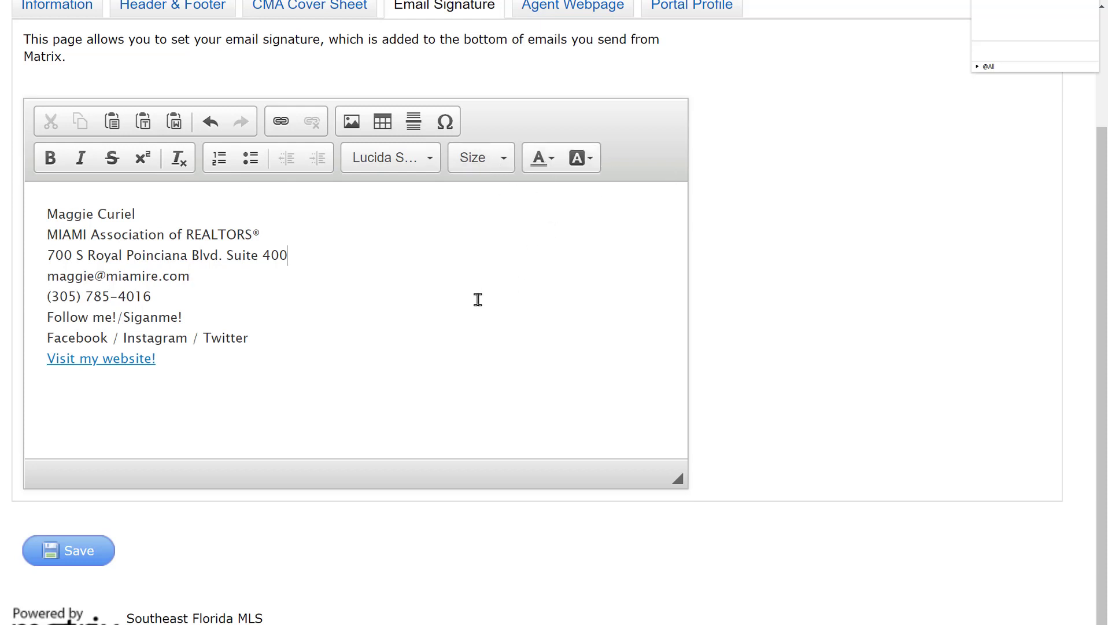
Insert a logo from the uploaded images at the start of the signature, then delete it
click(51, 216)
click(353, 124)
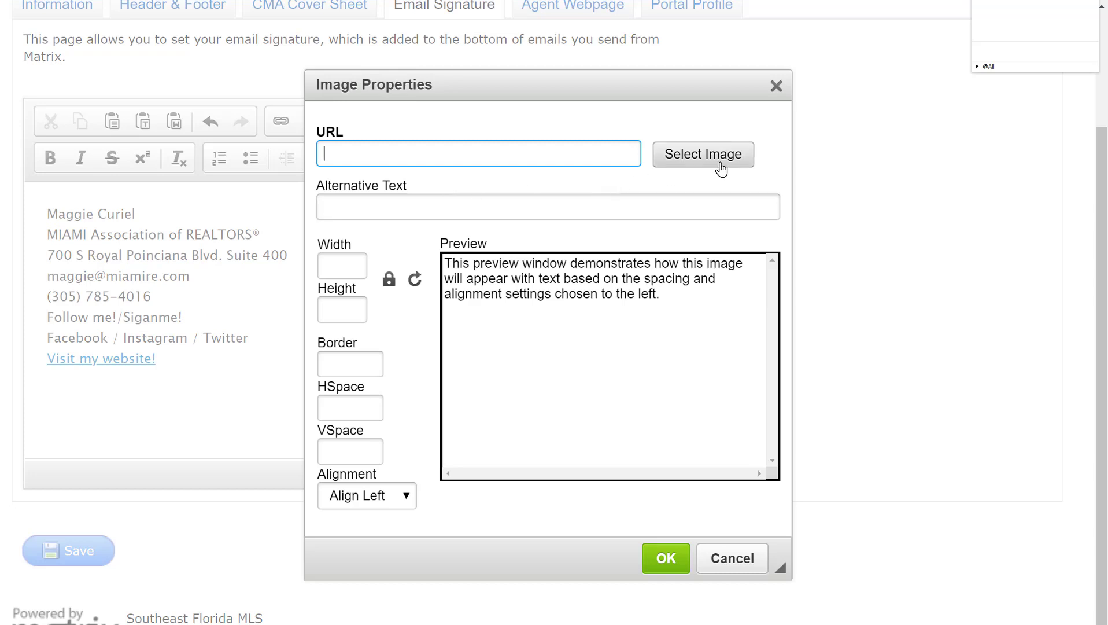
click(715, 163)
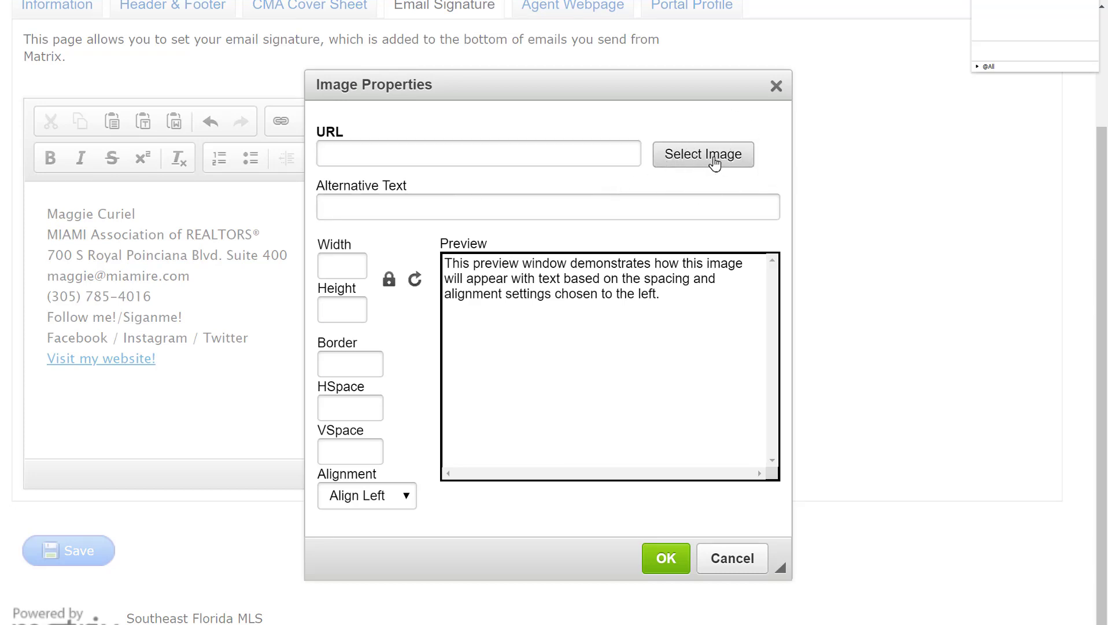
click(419, 231)
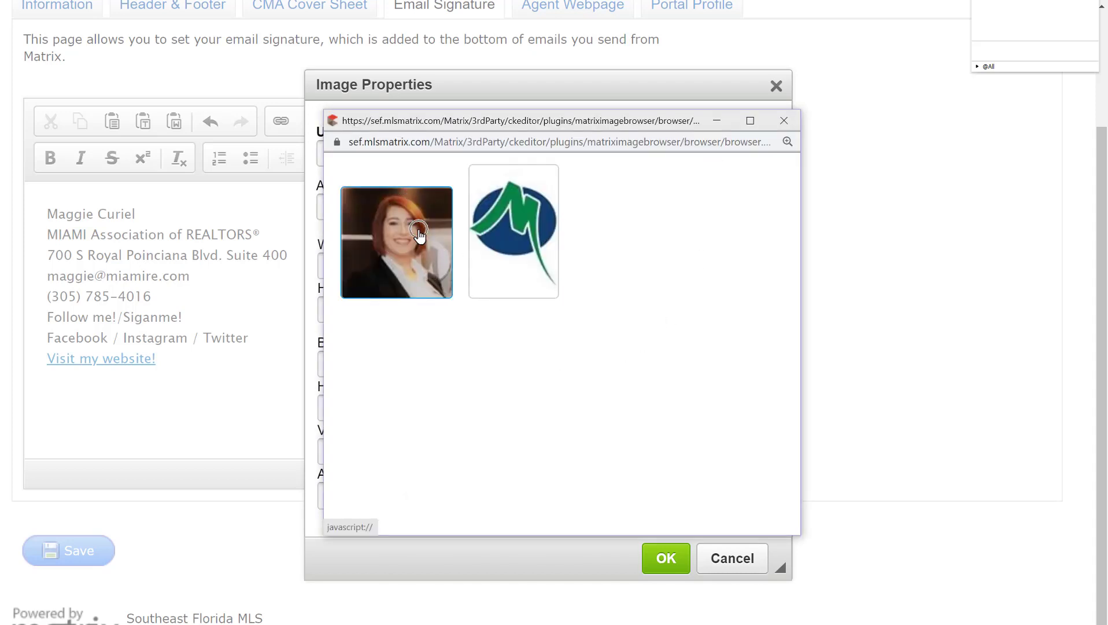
click(499, 239)
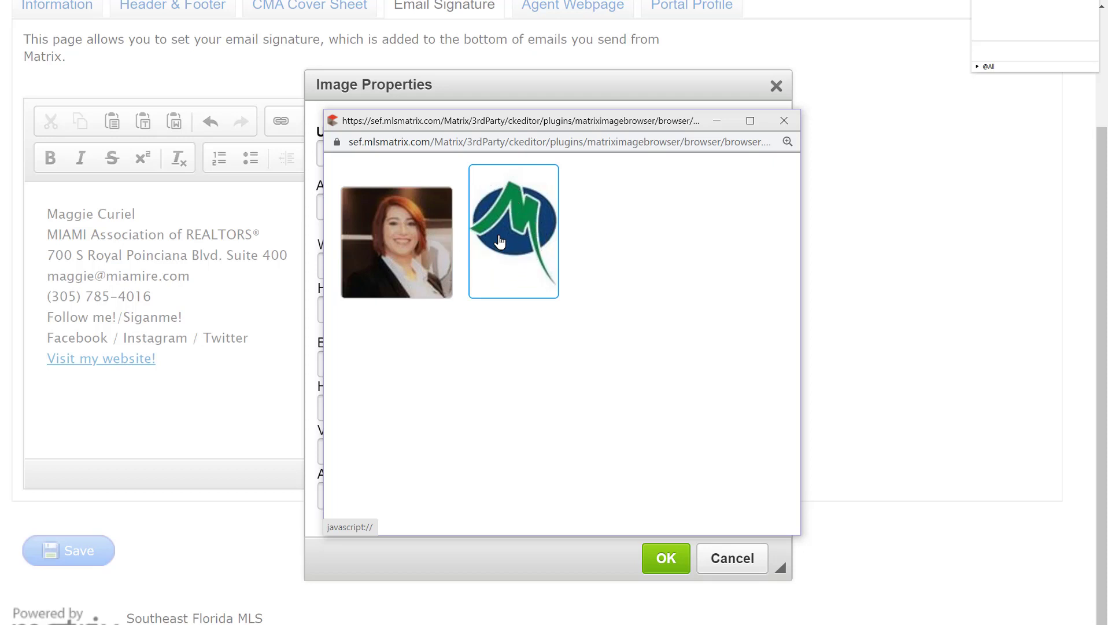
click(499, 240)
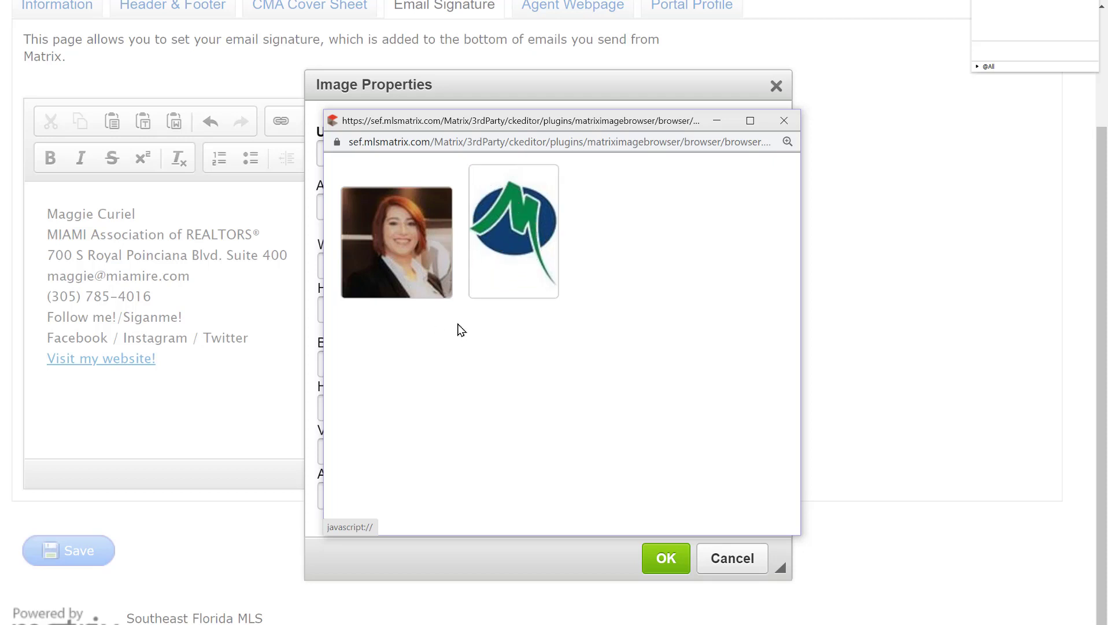
double_click(513, 246)
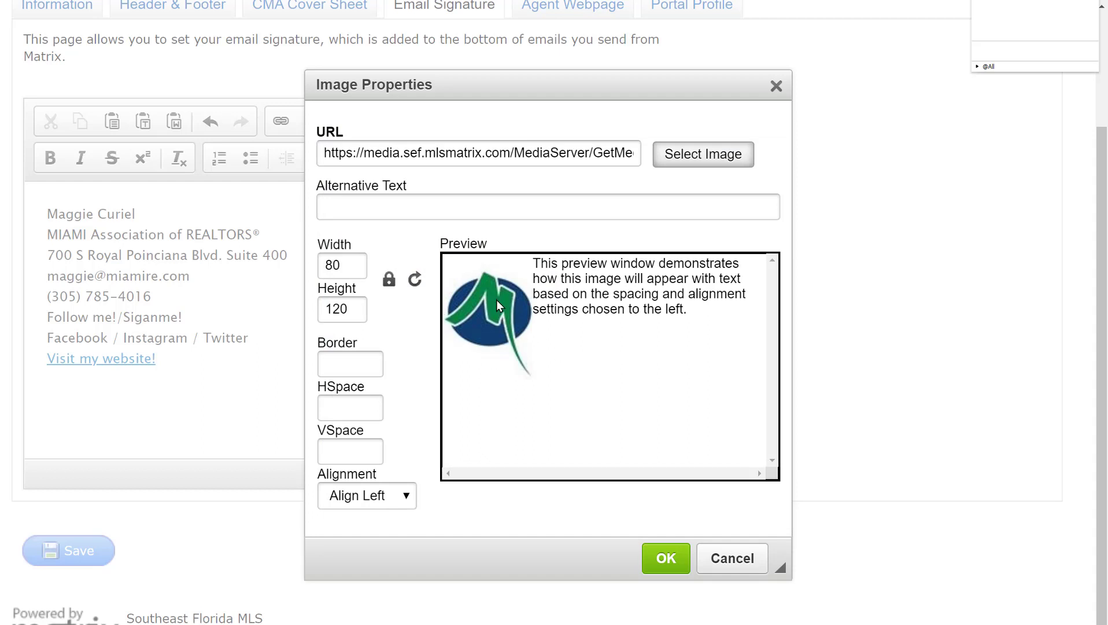
click(667, 569)
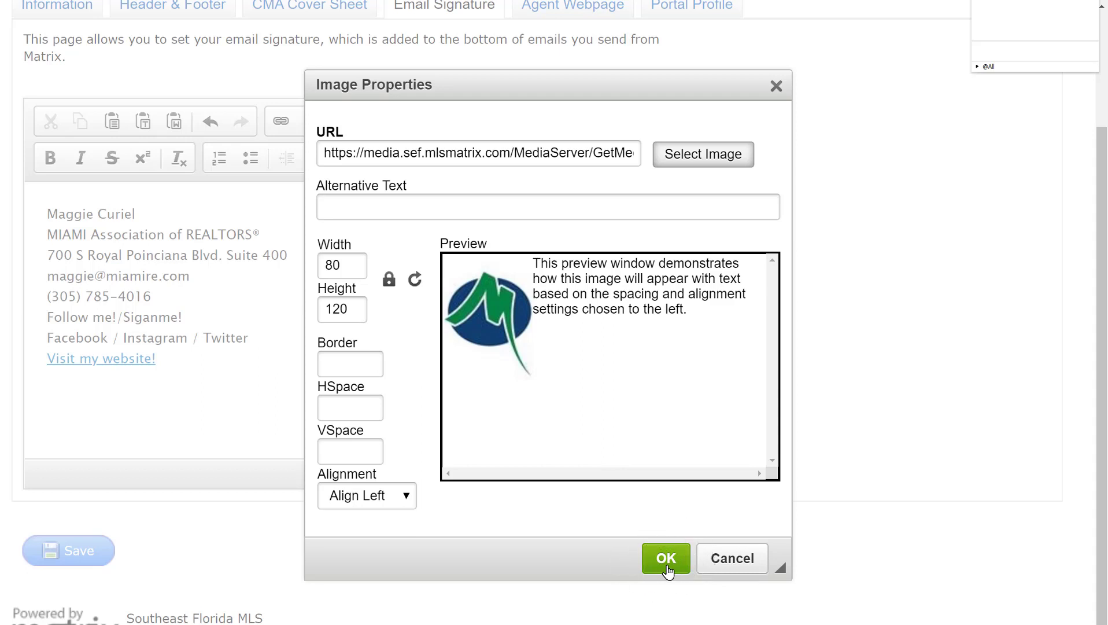
click(668, 569)
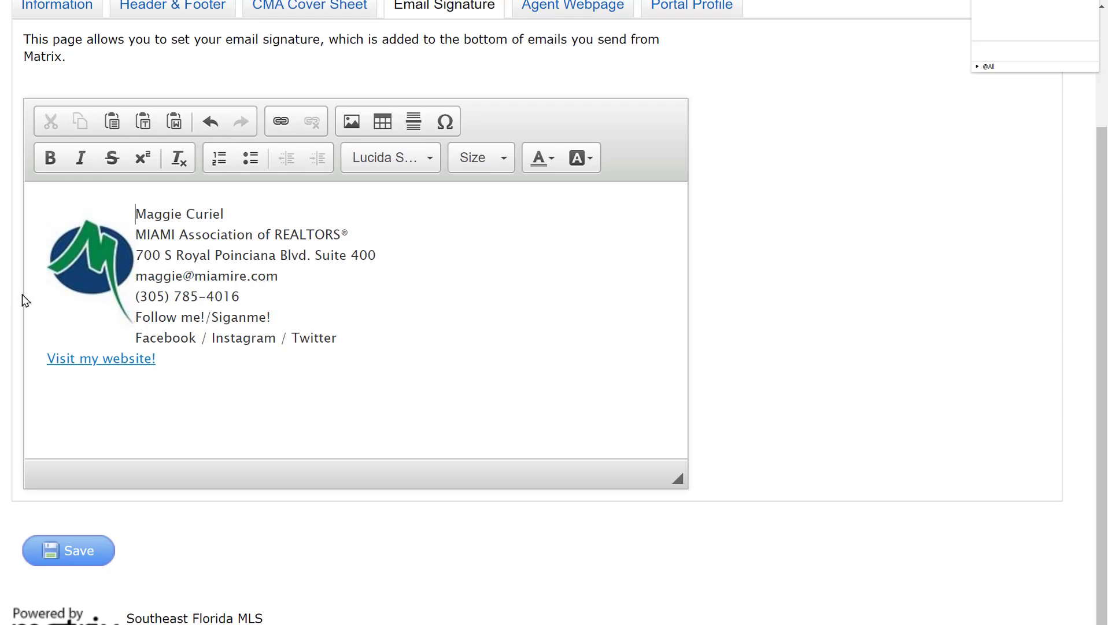
click(73, 273)
key(Delete)
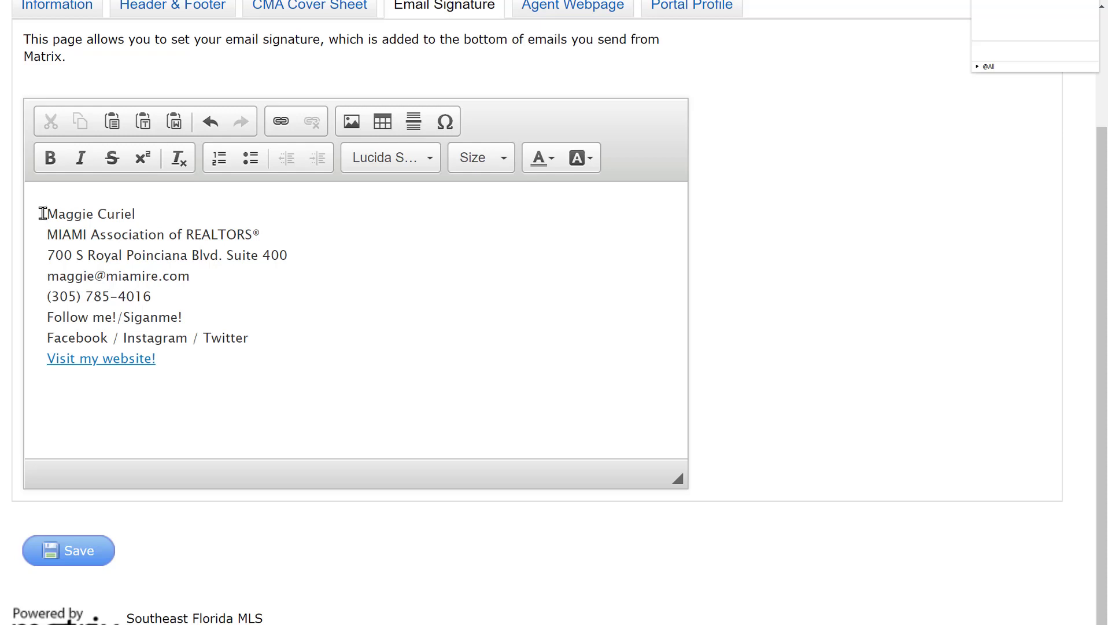
Insert the green-and-blue M logo, left-aligned beside the contact lines
click(357, 130)
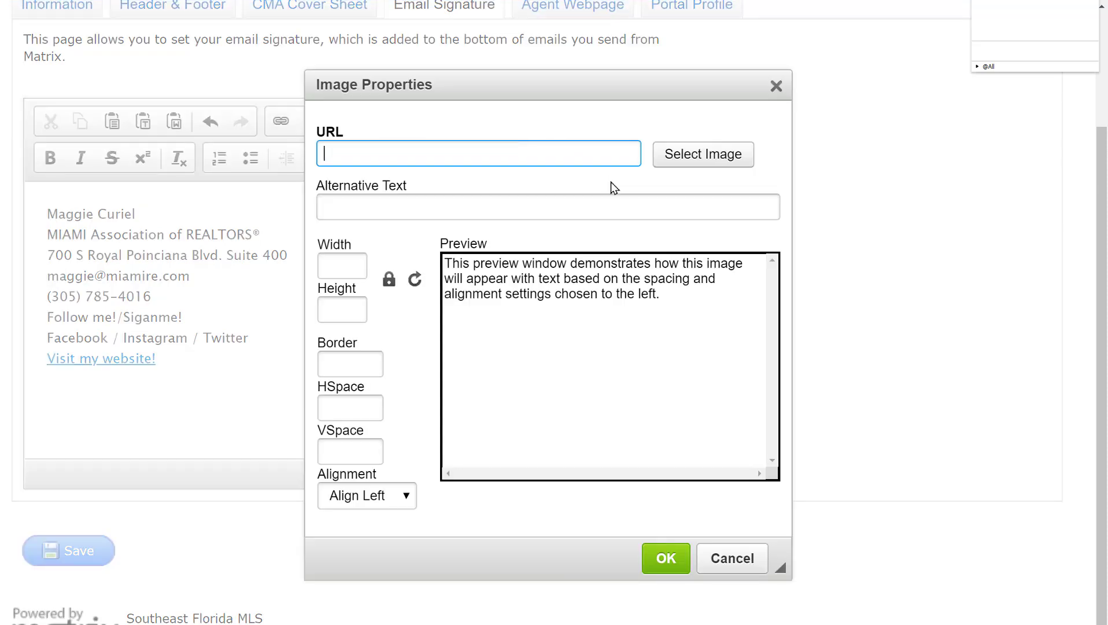
click(686, 154)
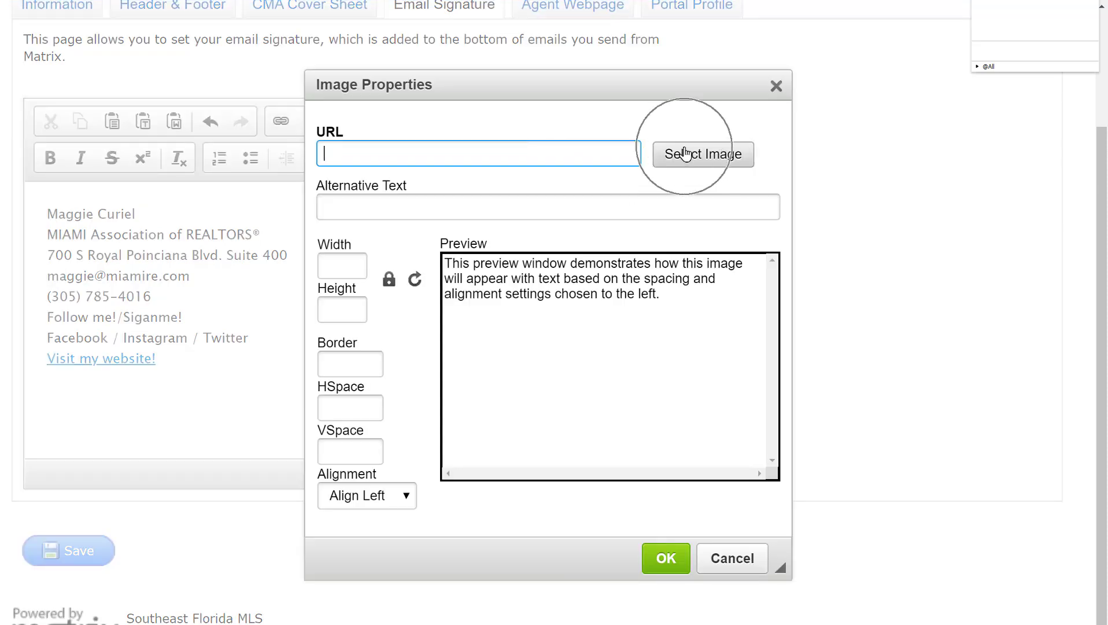
click(698, 162)
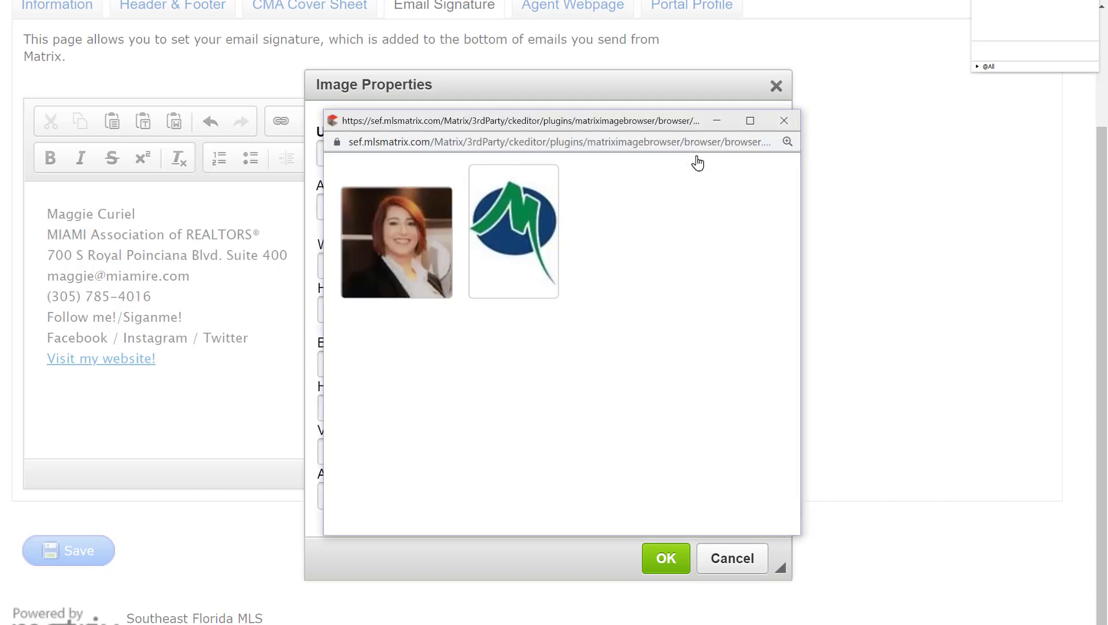
click(491, 247)
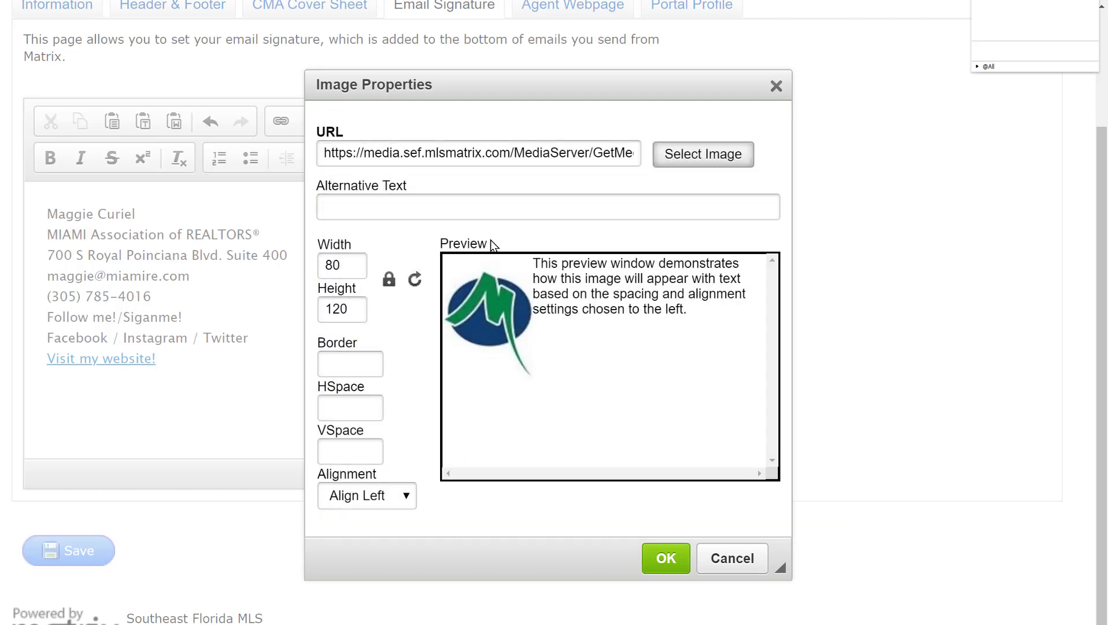
click(674, 569)
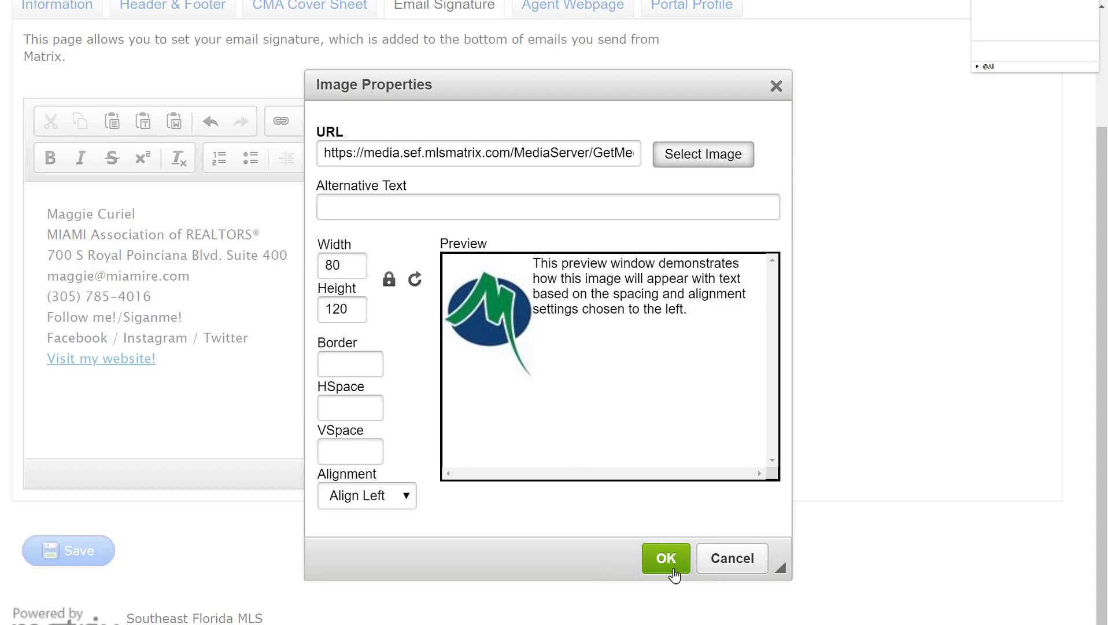
click(674, 571)
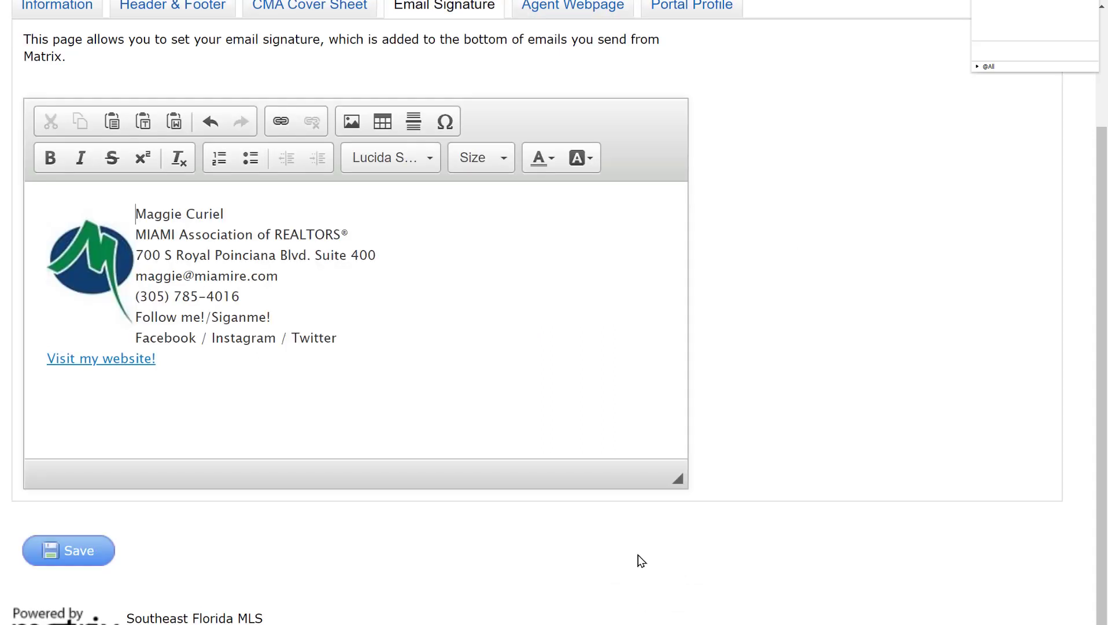
Push the Follow me!/Siganme! and Facebook / Instagram / Twitter lines below the logo, removing the extra blank line
click(41, 356)
click(136, 338)
key(Return)
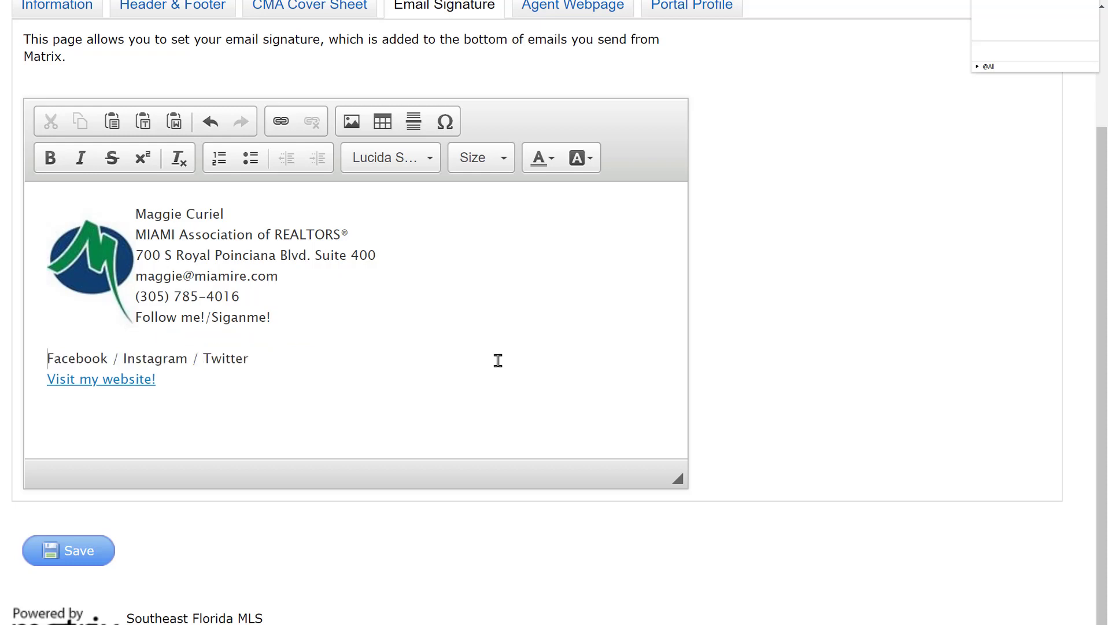
click(136, 318)
key(Return)
key(Return)
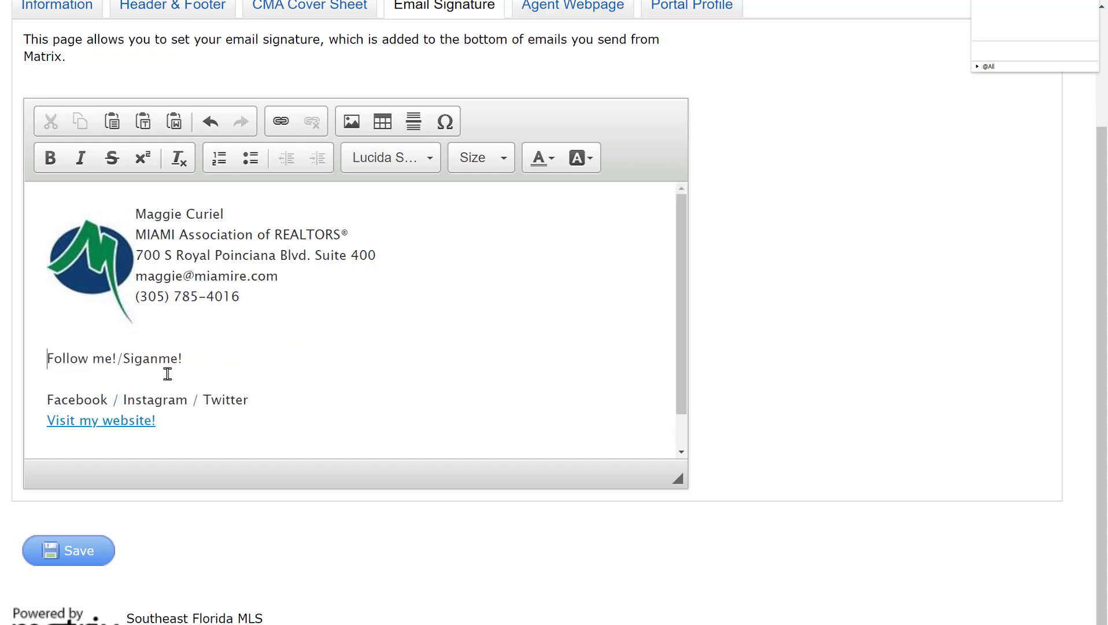
click(48, 399)
key(BackSpace)
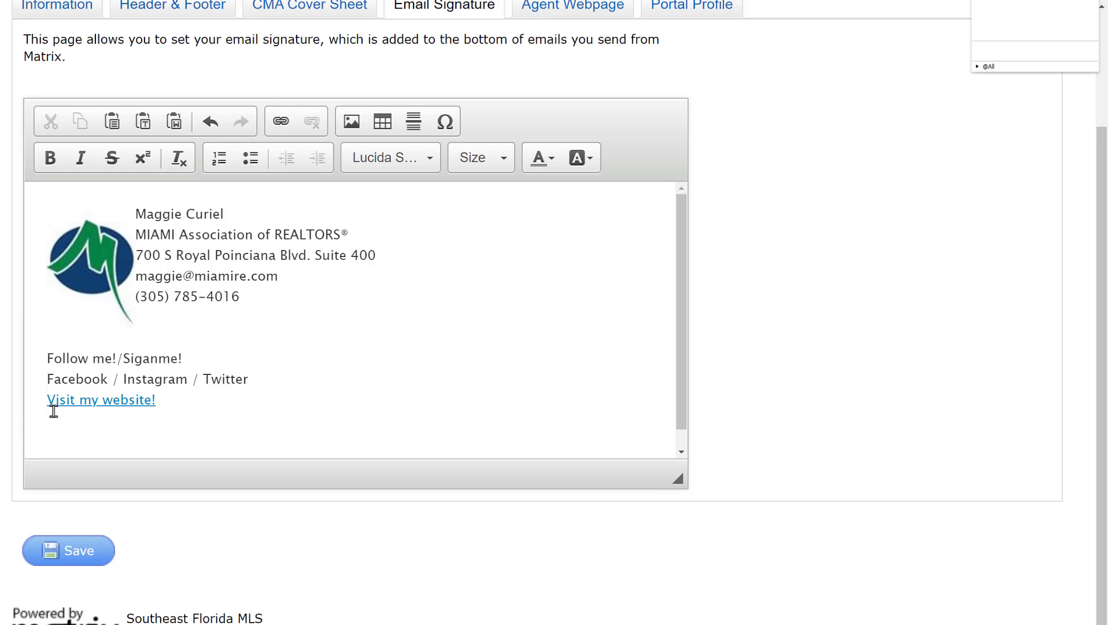
drag(46, 379, 108, 380)
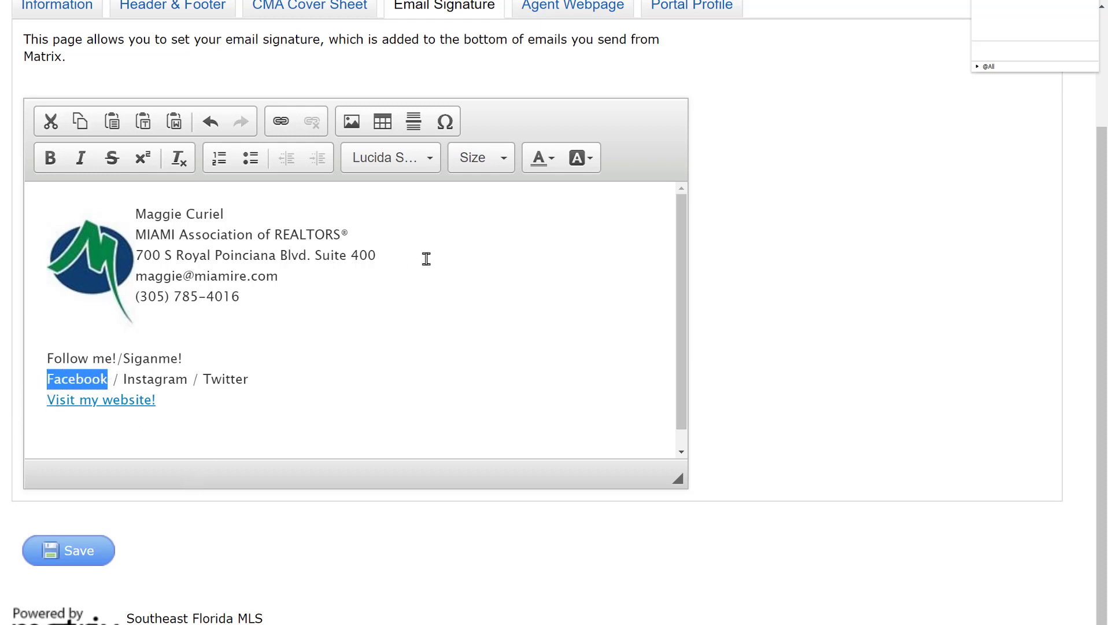
scroll(7, 107, down, 1)
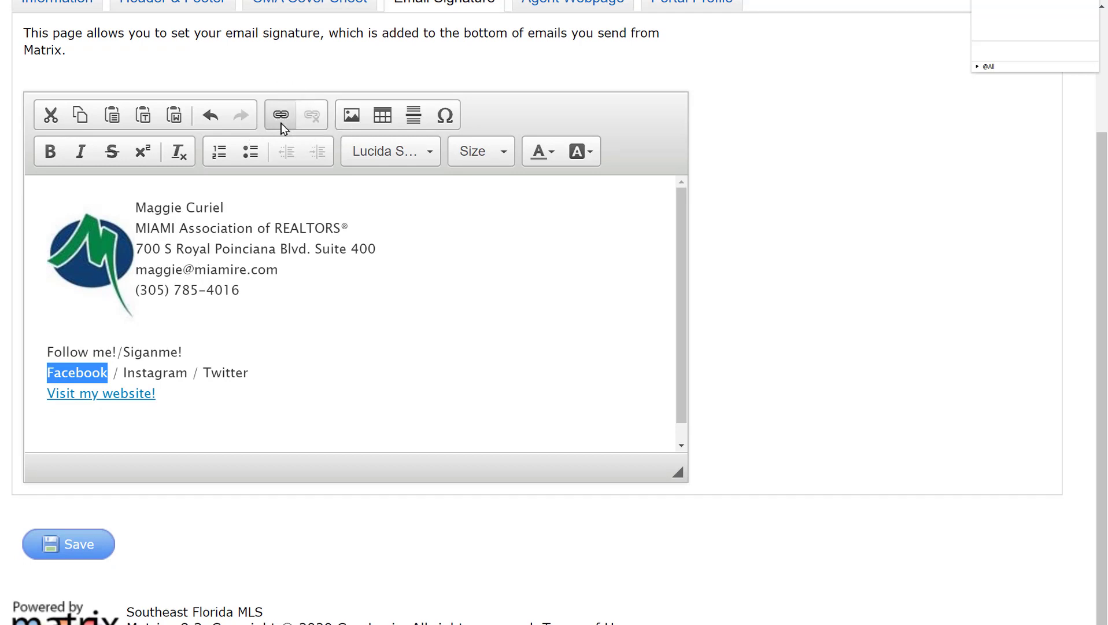
click(282, 124)
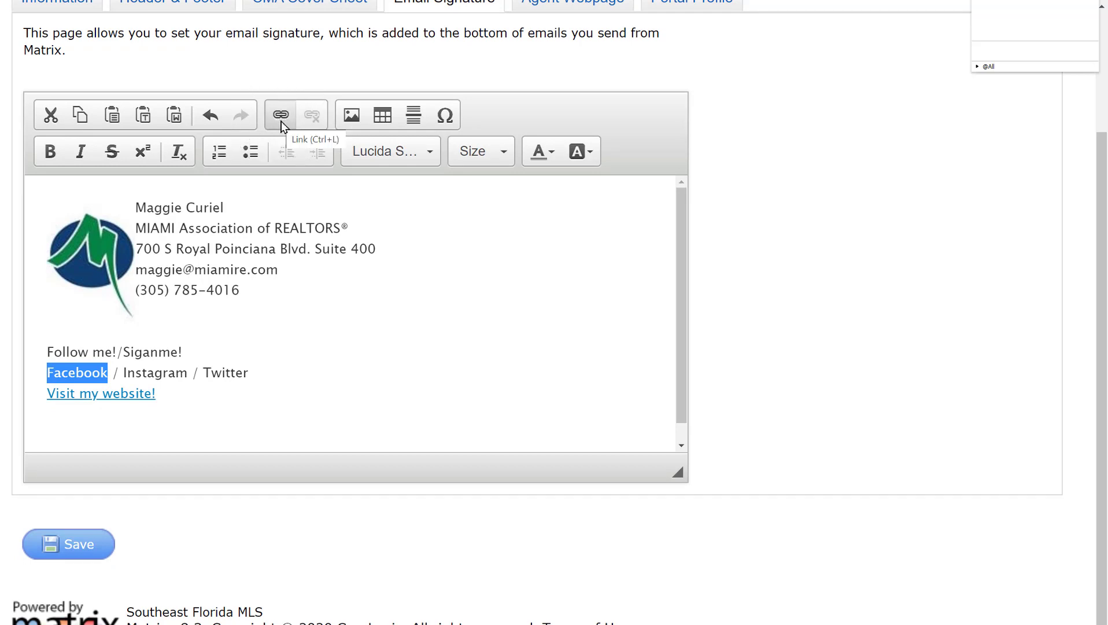
click(279, 117)
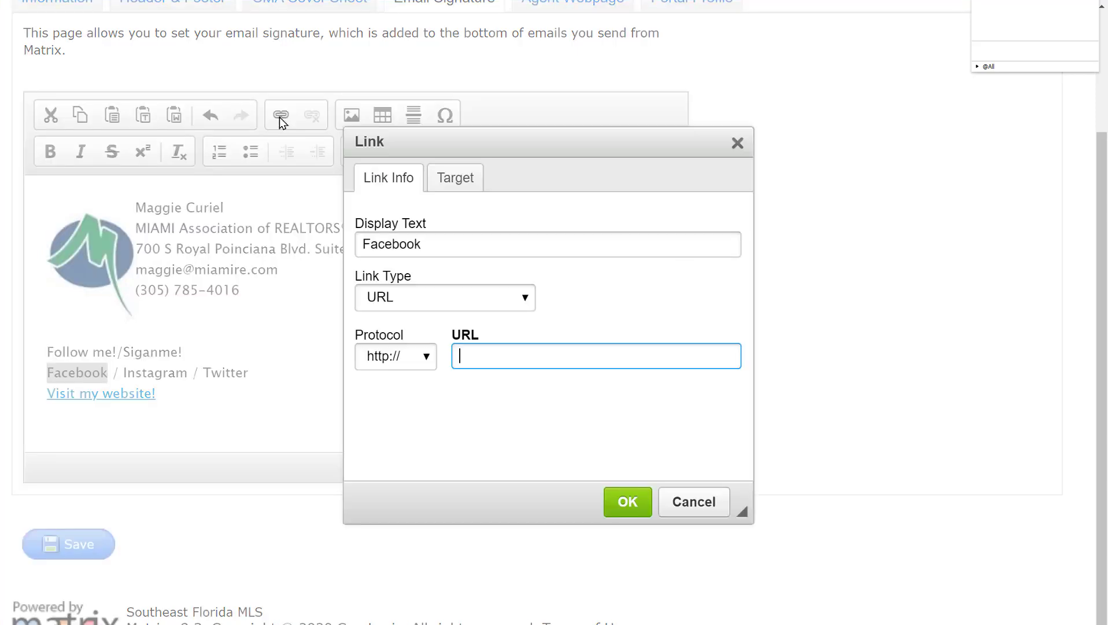
text(www.facebook.com)
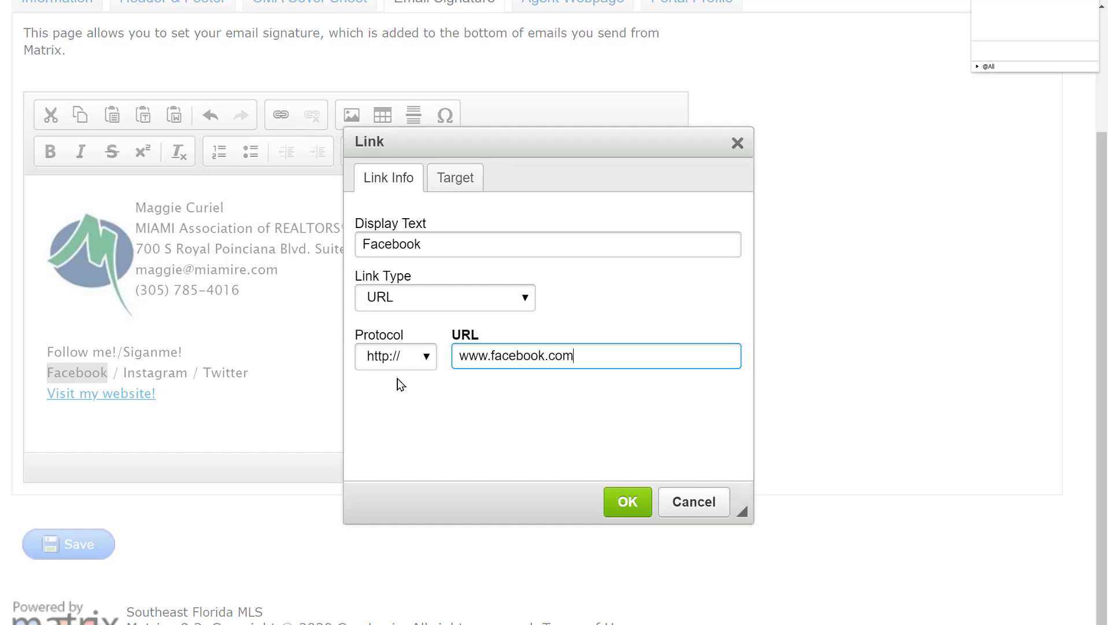
text(/mcmiamire)
click(635, 507)
click(504, 398)
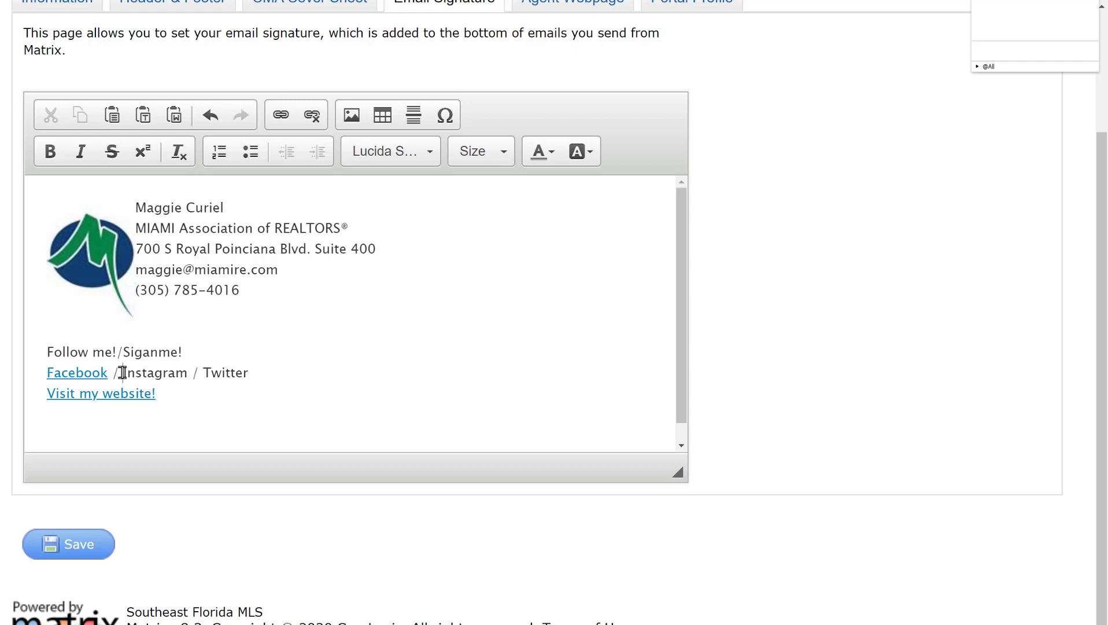
drag(122, 373, 188, 385)
drag(188, 384, 187, 376)
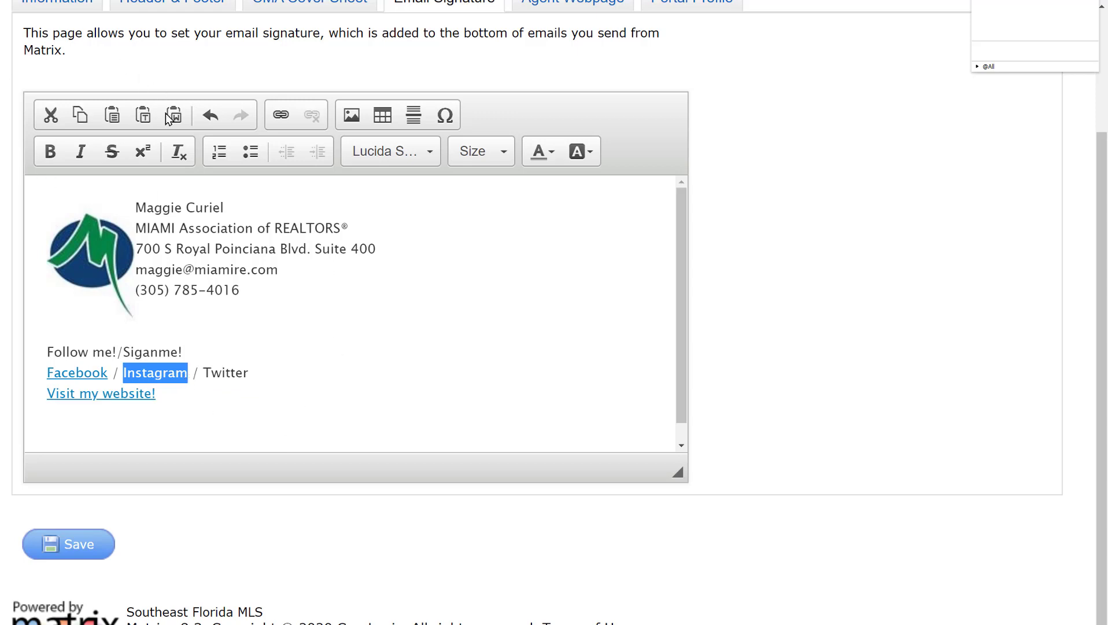
click(280, 115)
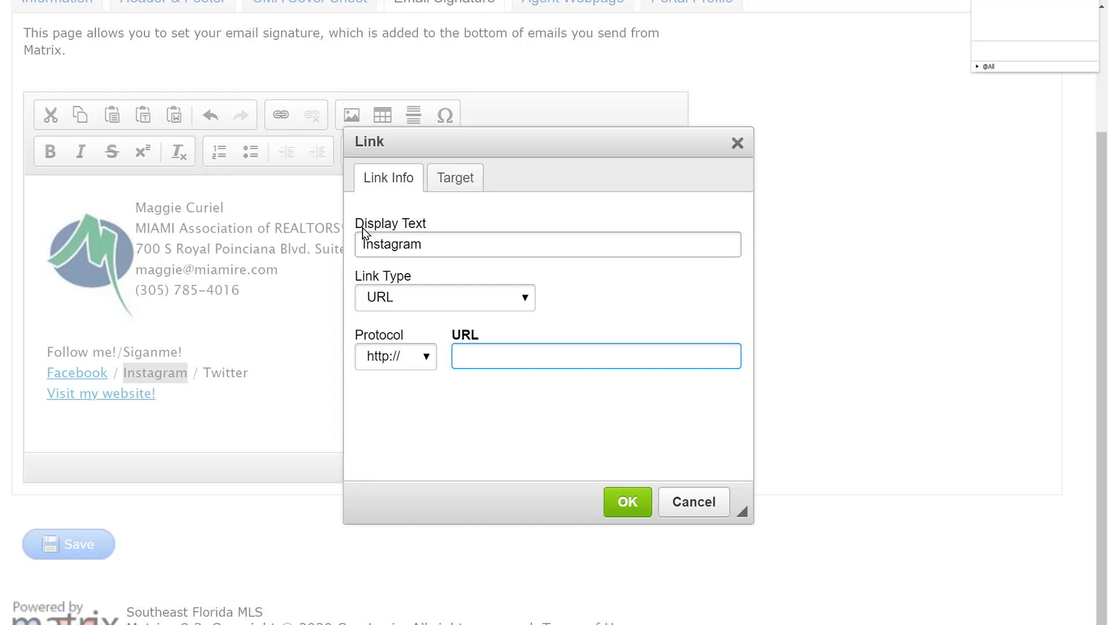
text(www.instagram.com/)
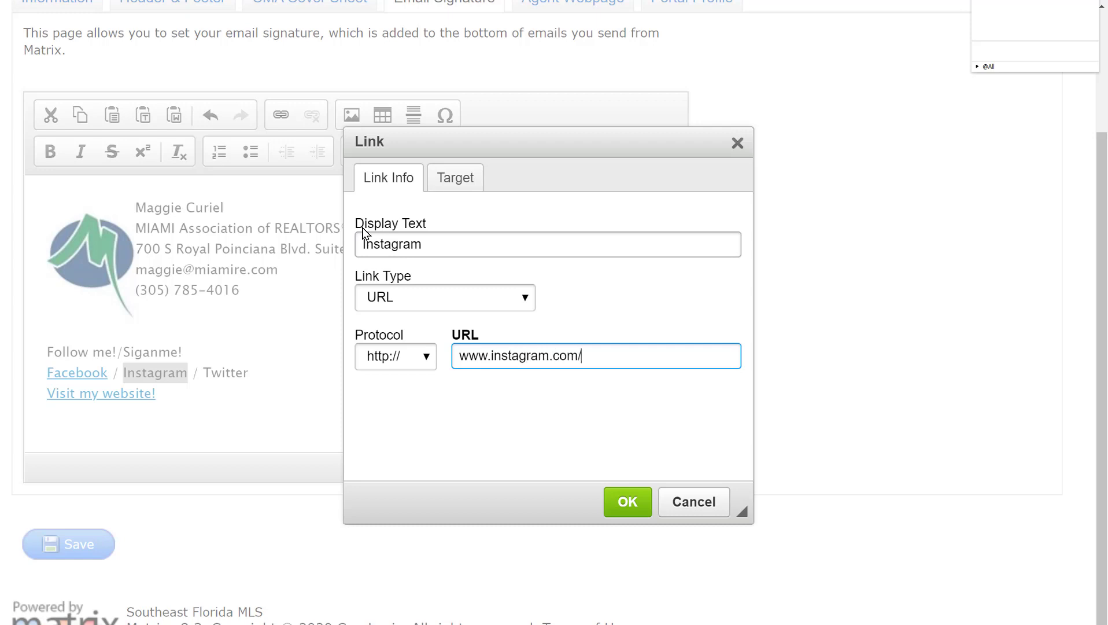
text(mcmiamire)
click(628, 507)
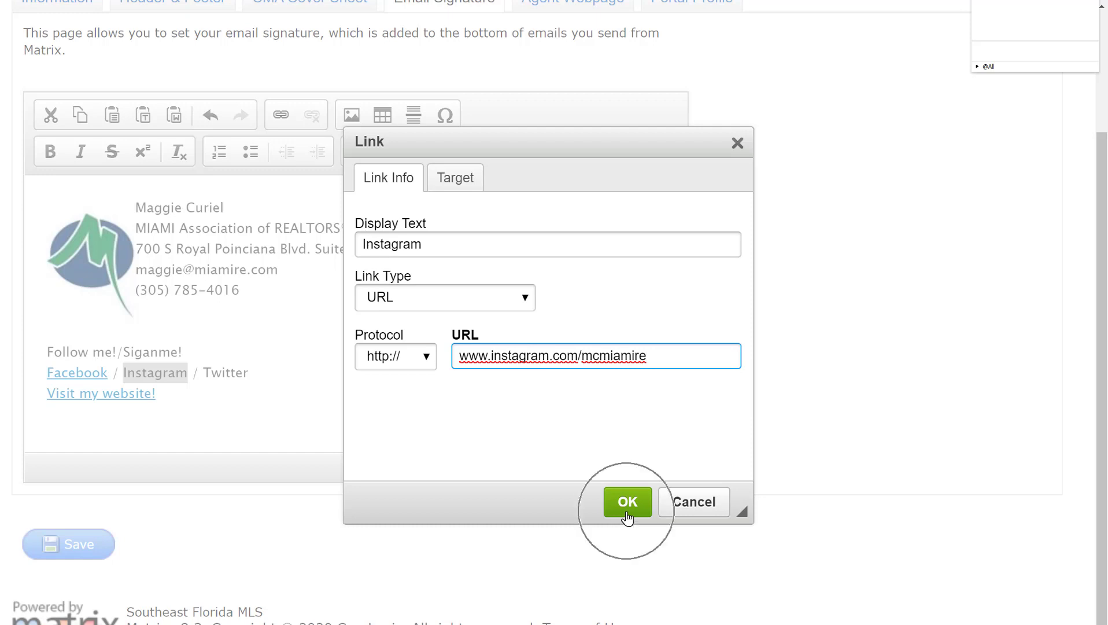
click(628, 514)
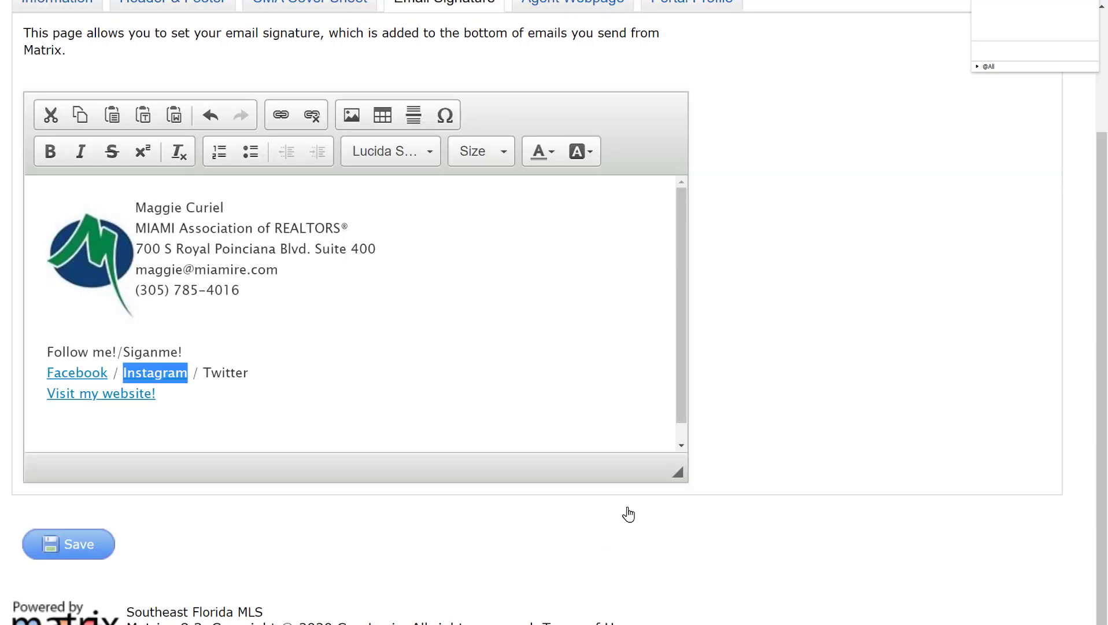
click(449, 401)
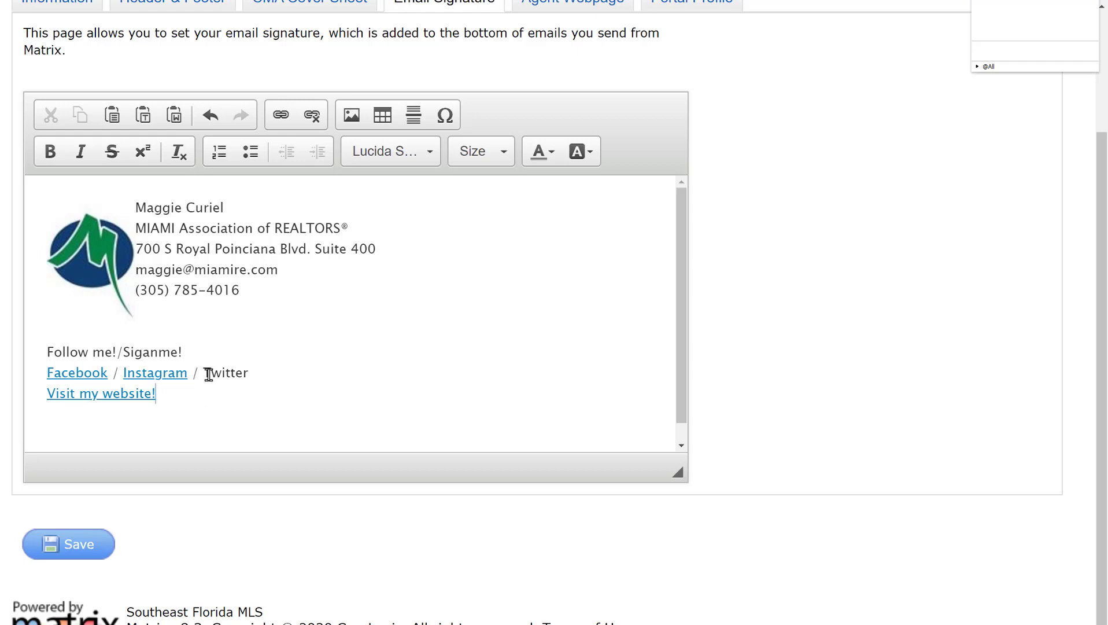
drag(207, 375, 252, 376)
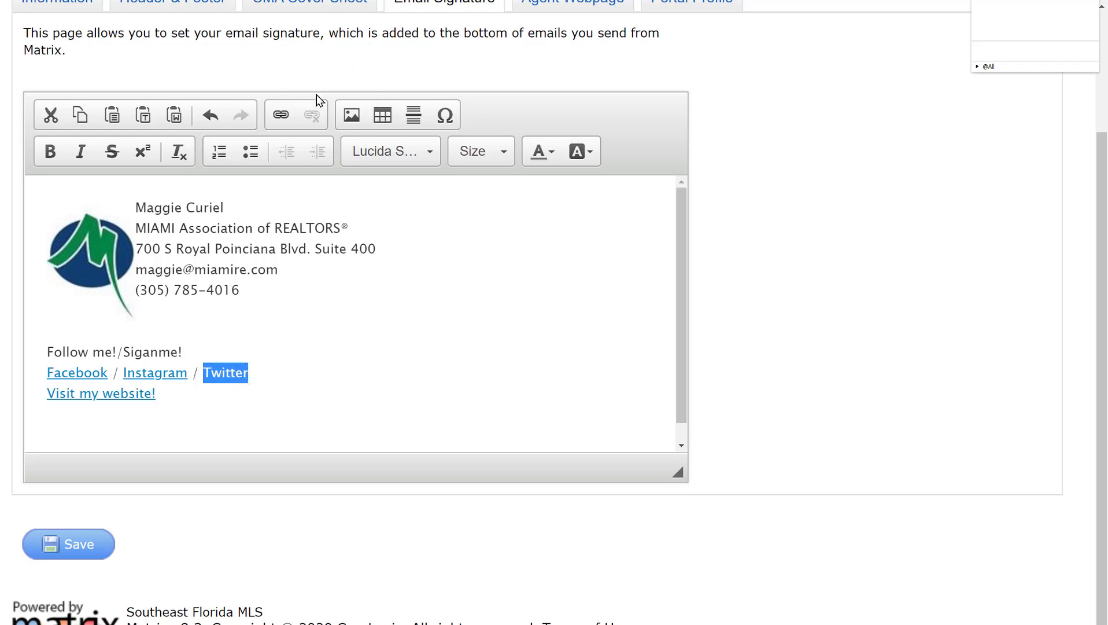
click(288, 115)
text(ww)
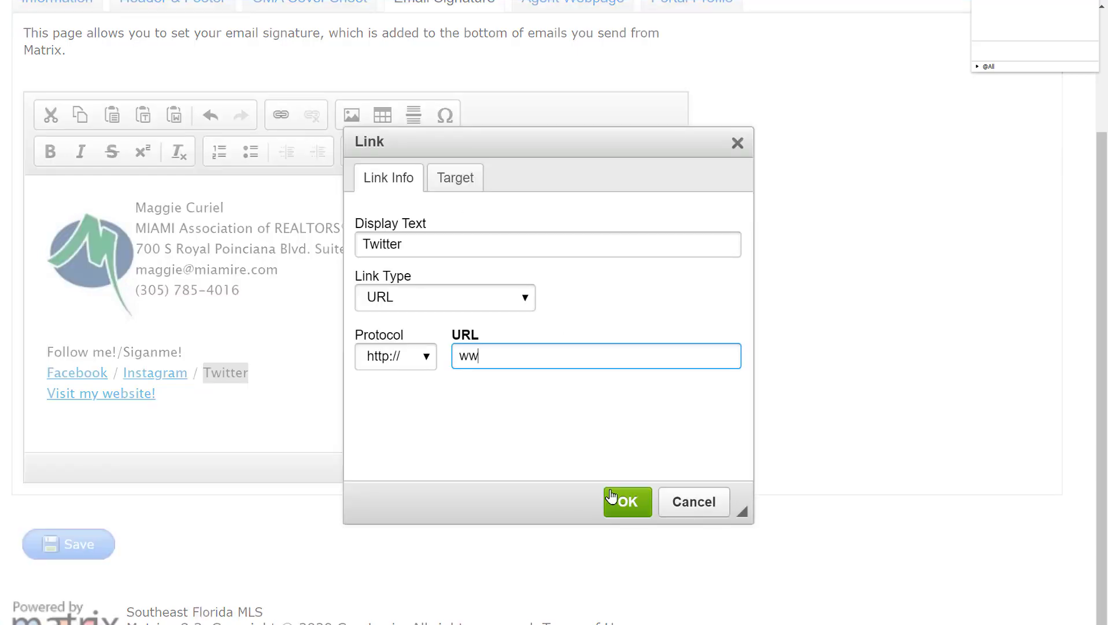
text(w.twitter.com/mcmiamire)
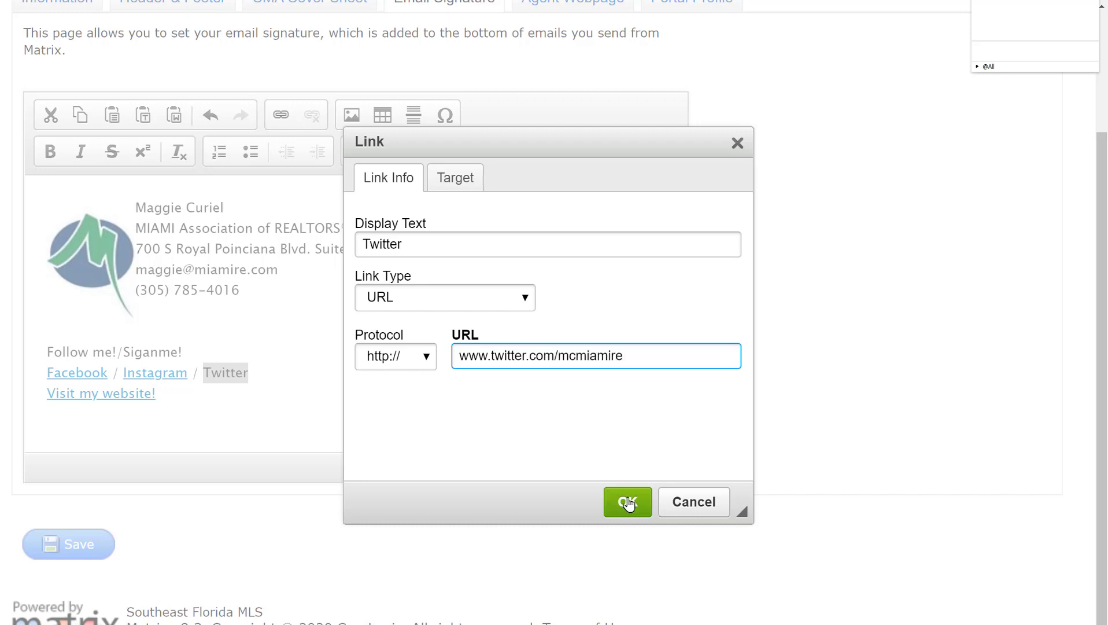
click(613, 498)
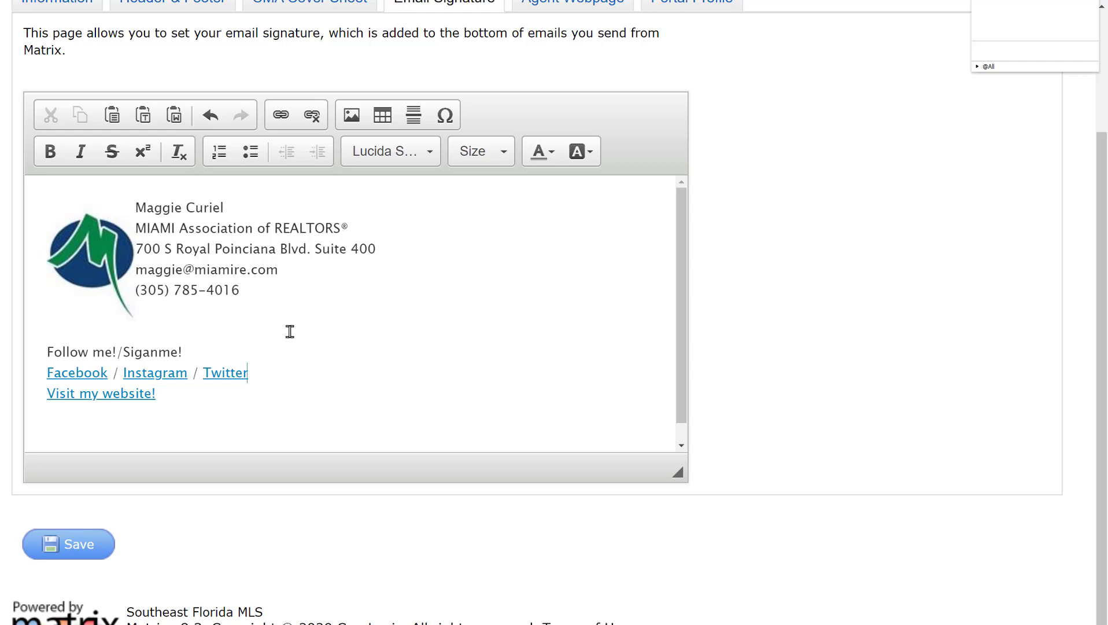
Save the email signature with its logo, contact details and social media links, then go to Portal Profile
click(82, 549)
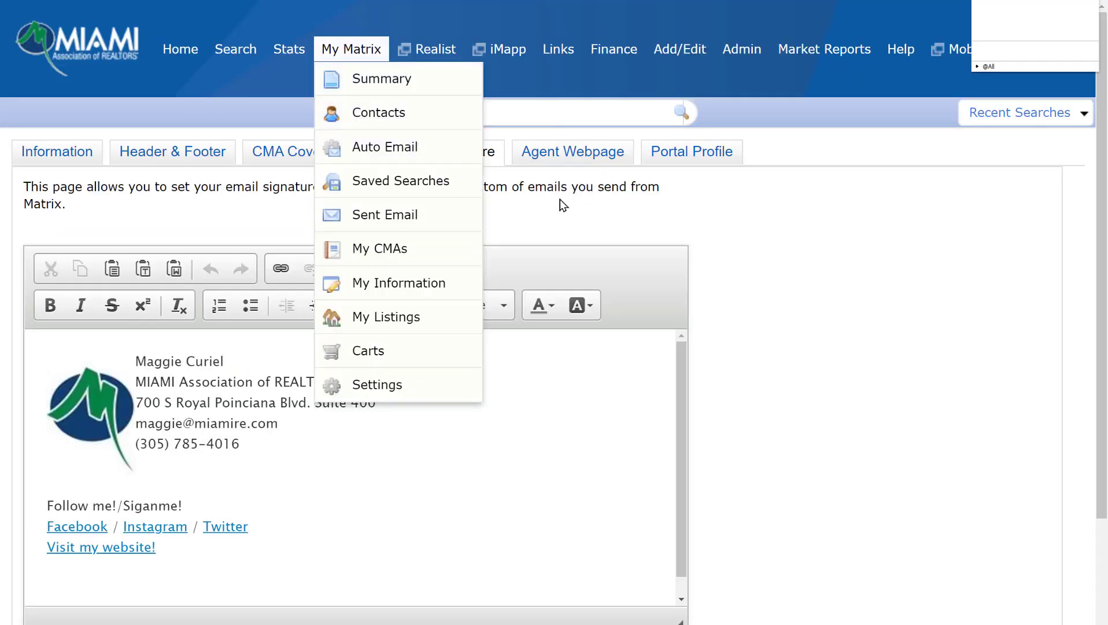
click(480, 160)
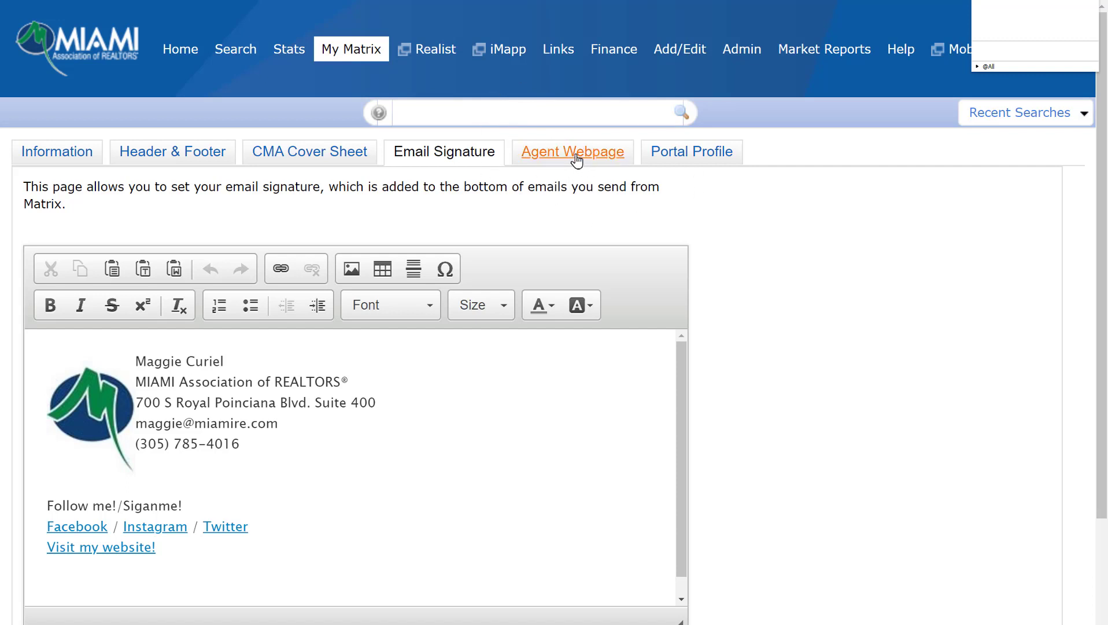
click(701, 155)
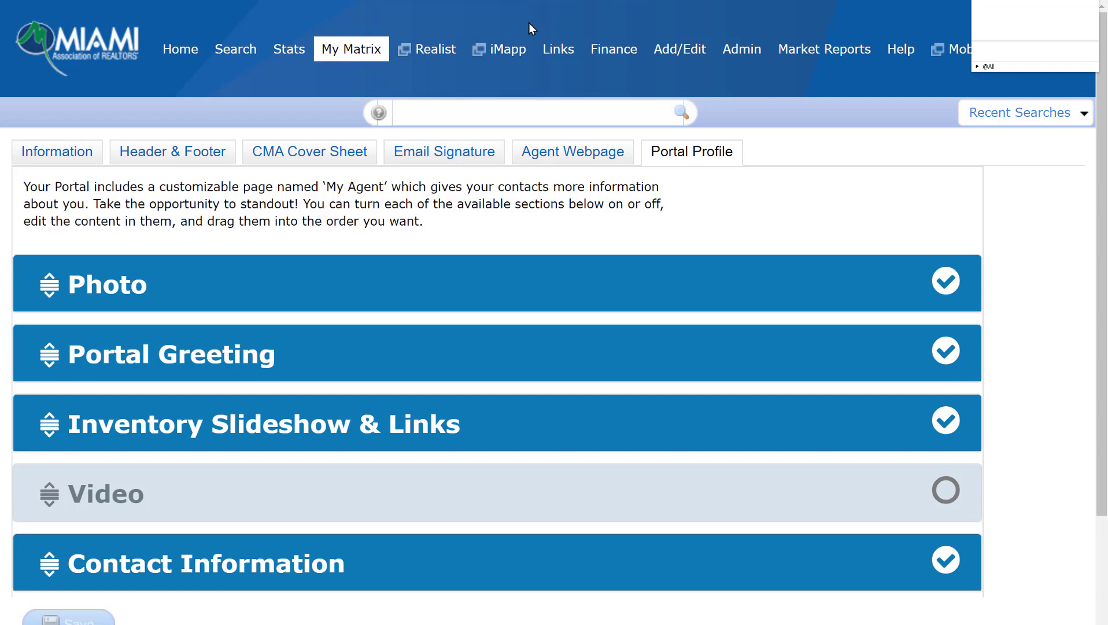
Review the Portal Profile sections: Photo, Greeting, Slideshow & Links and Contact on, with Video off
mouse_move(353, 54)
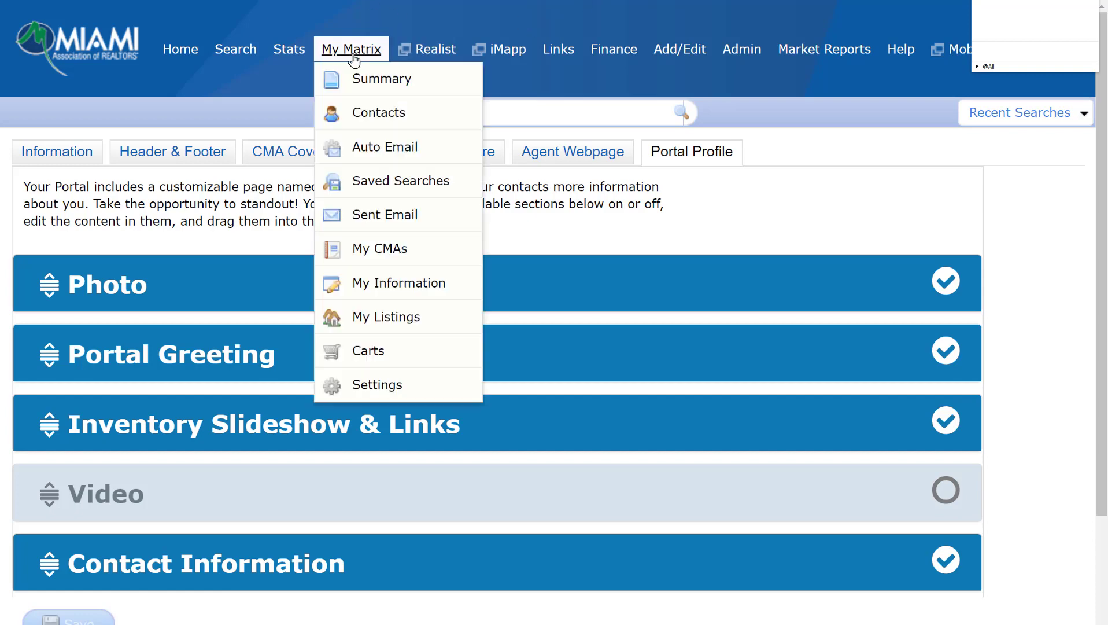
From Auto Email, view the Condos for You search's 5 listings in the client portal
click(391, 148)
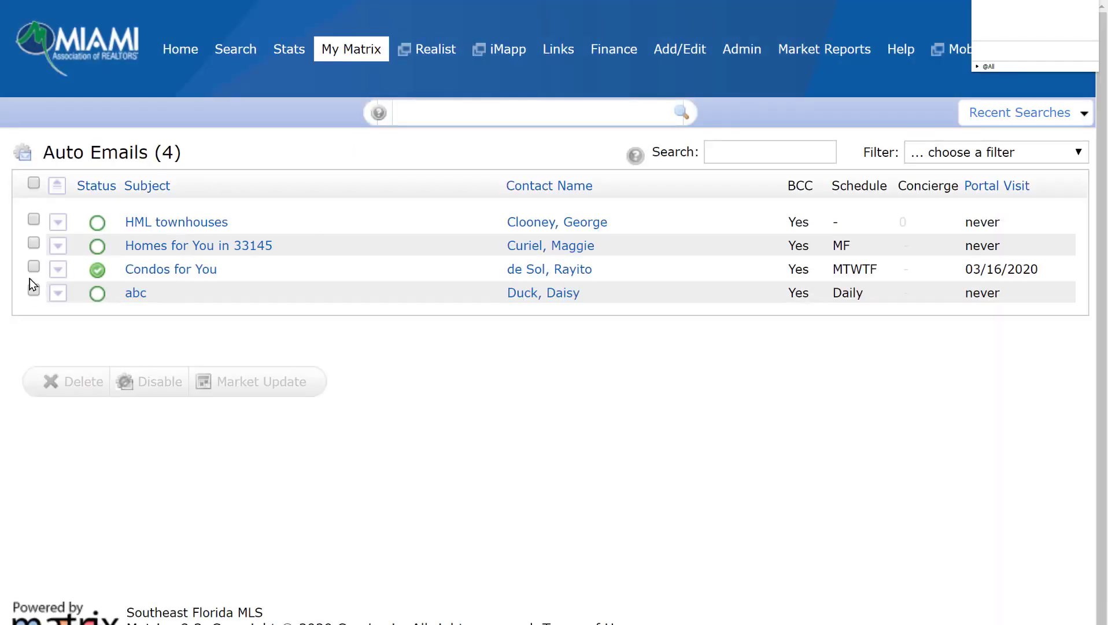
click(58, 270)
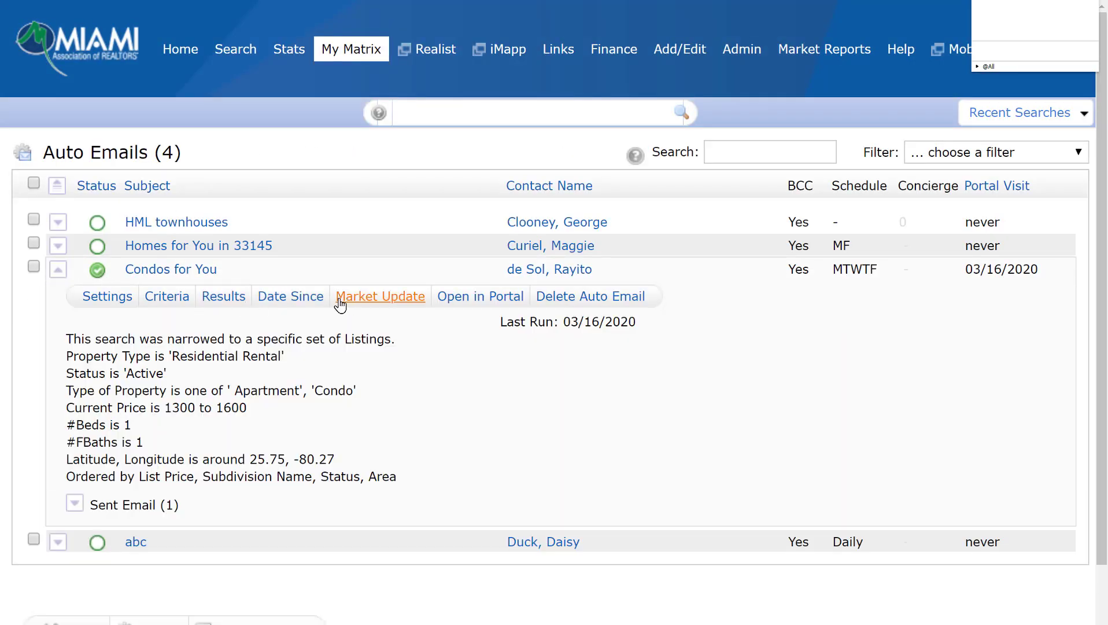
click(463, 297)
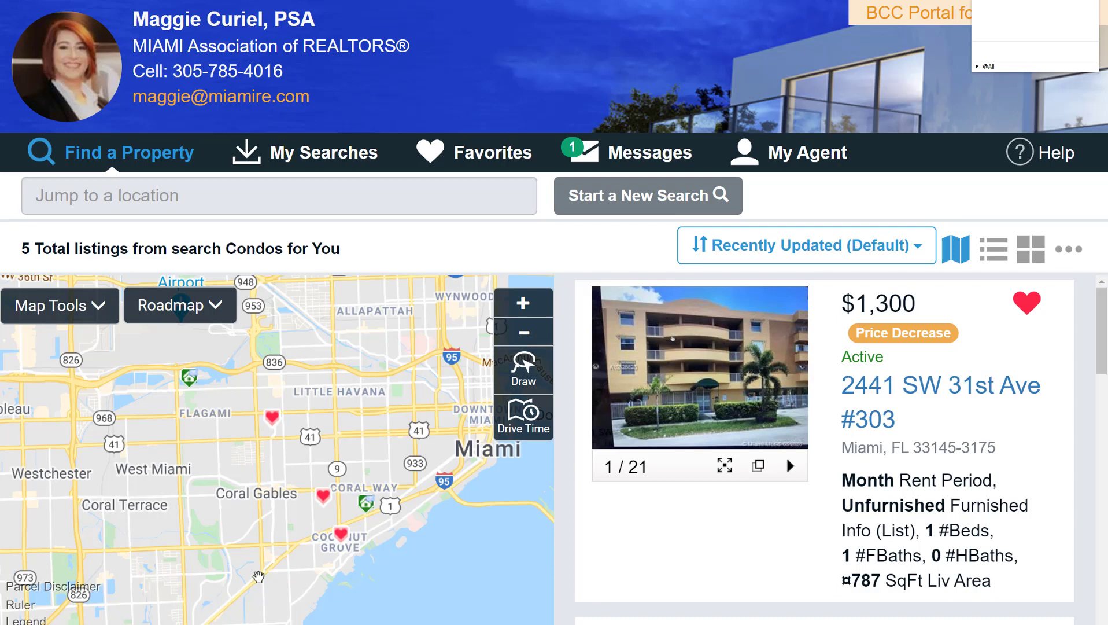
scroll(812, 384, down, 5)
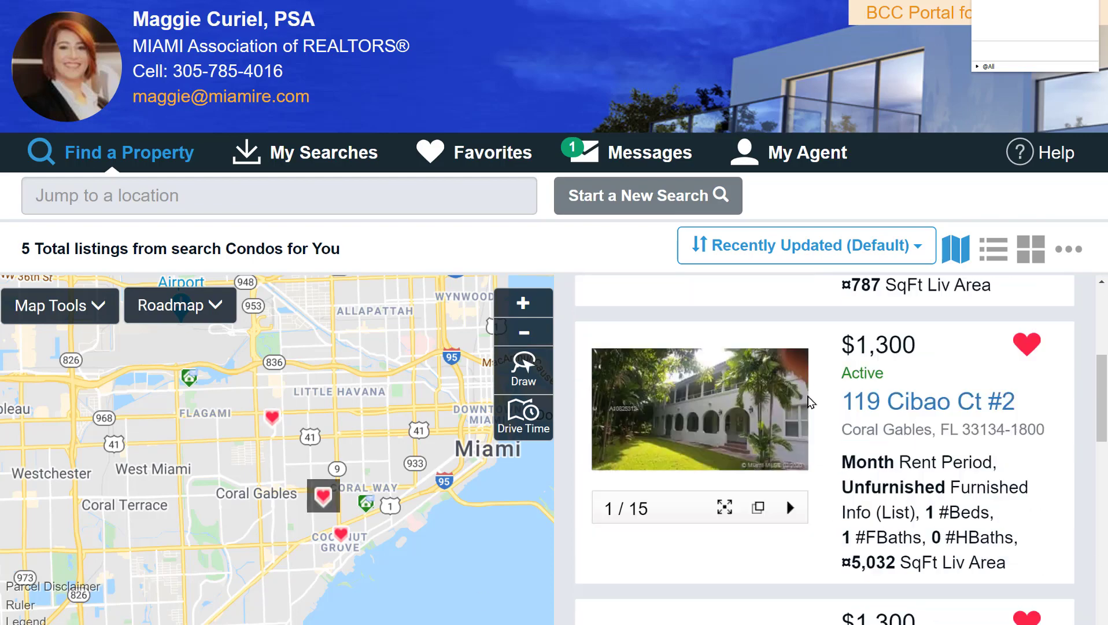
scroll(810, 402, down, 8)
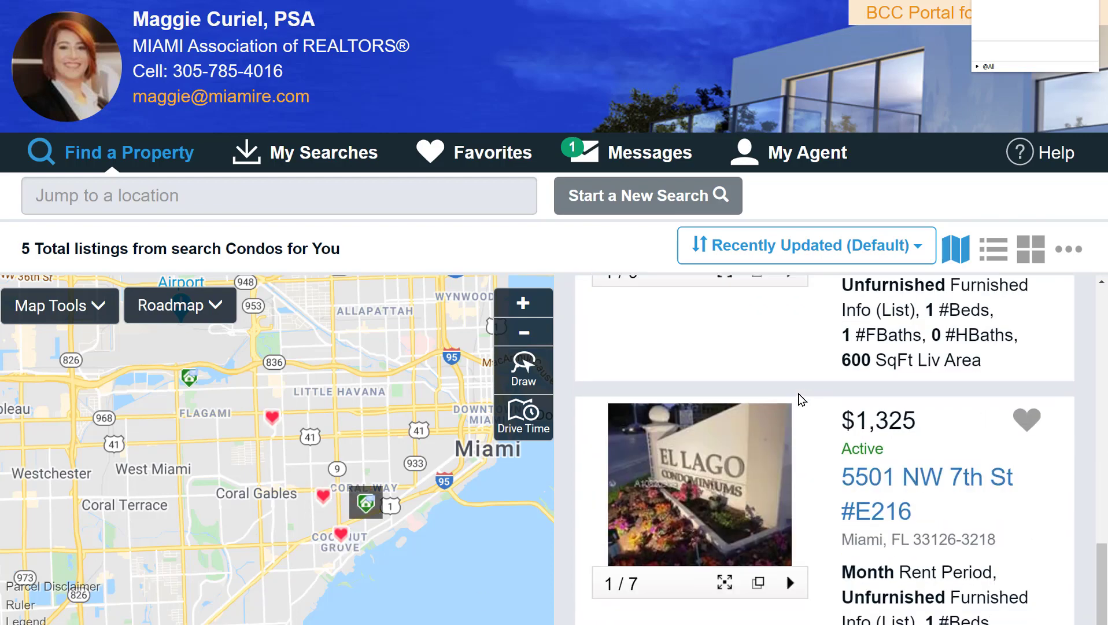
scroll(793, 443, up, 15)
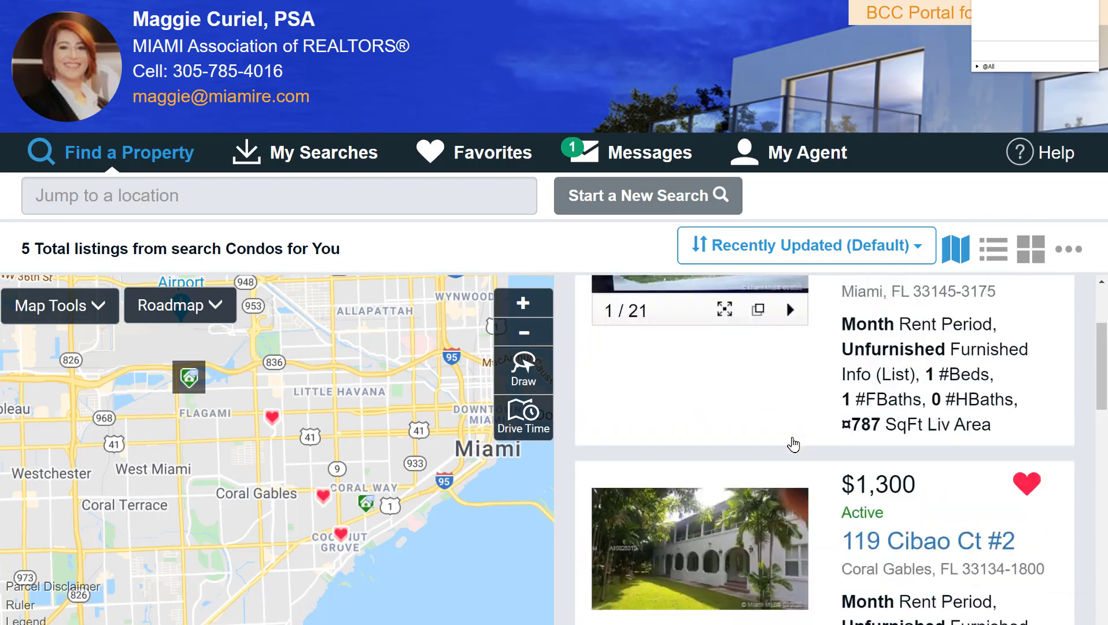
scroll(799, 474, up, 3)
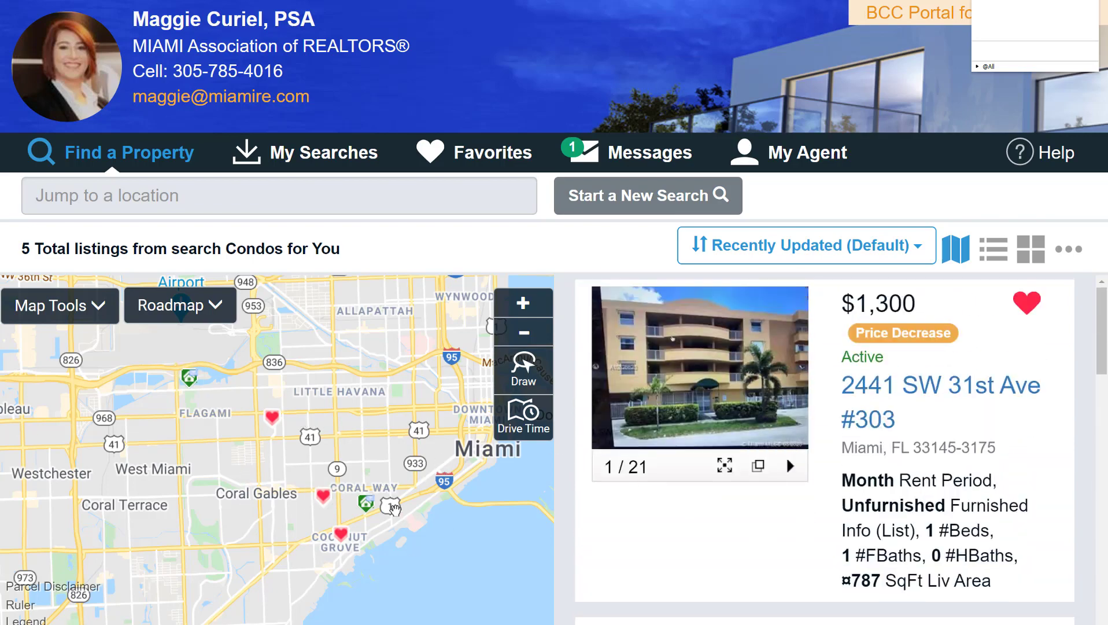
scroll(954, 387, down, 8)
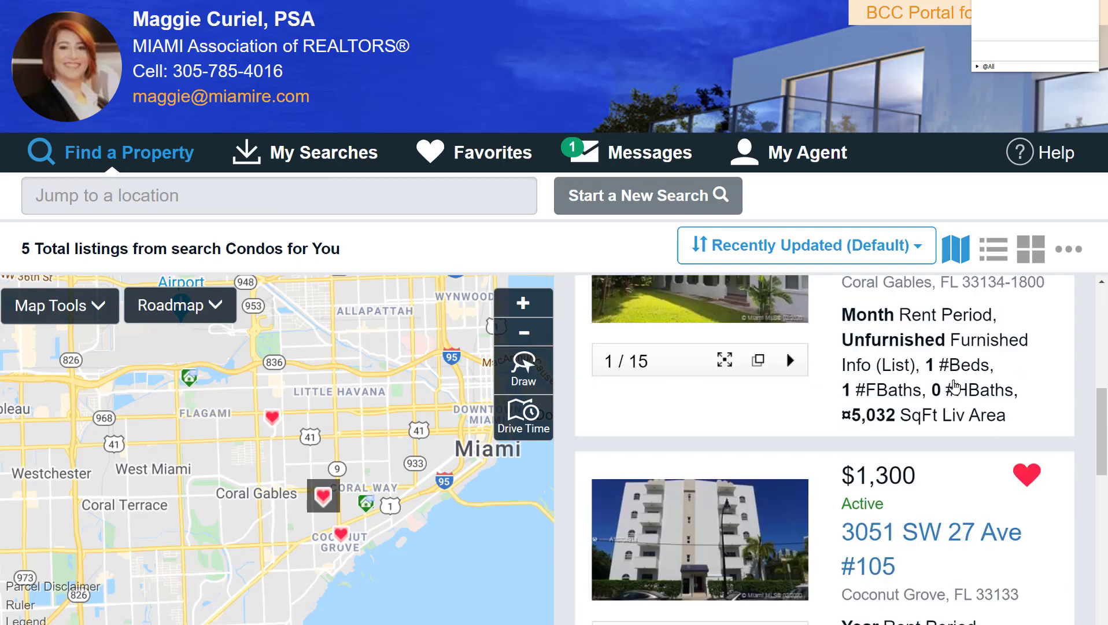
scroll(954, 386, down, 3)
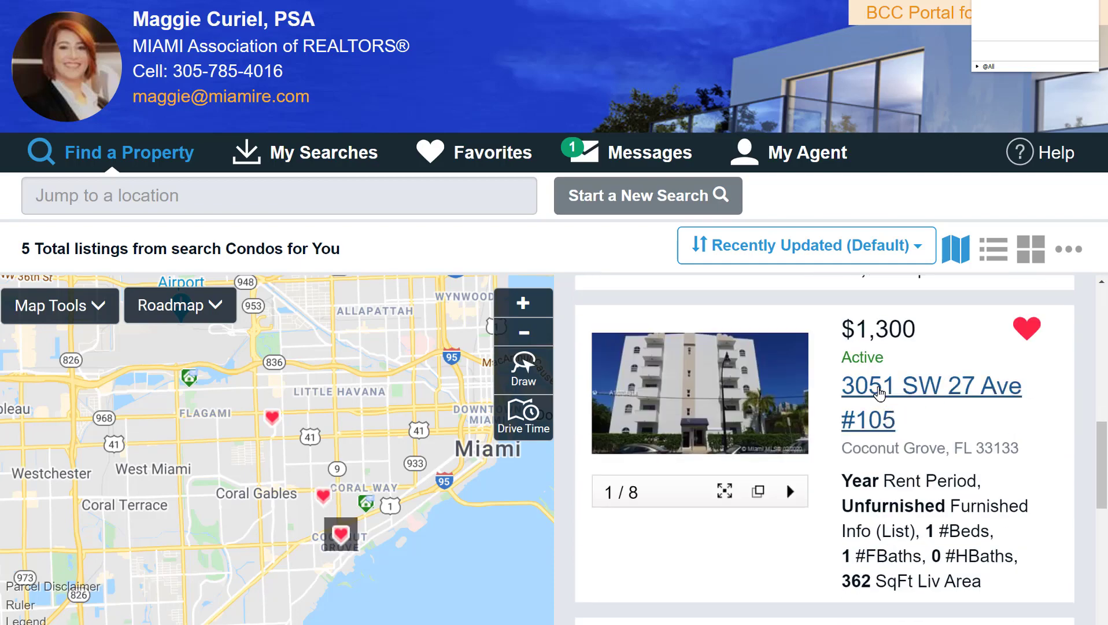
click(879, 394)
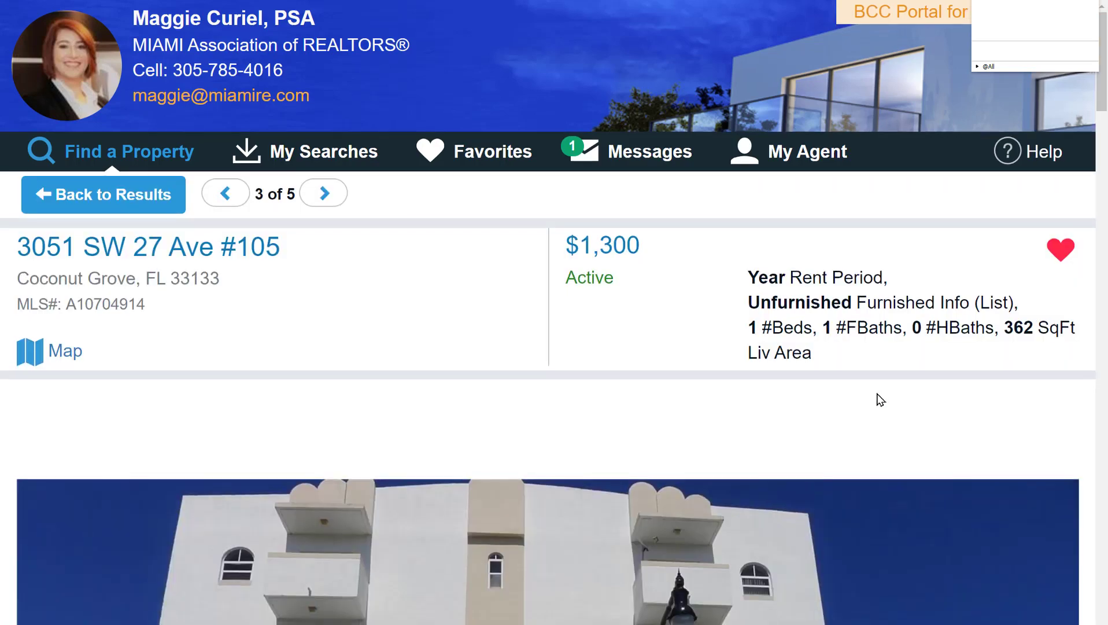
scroll(878, 394, down, 4)
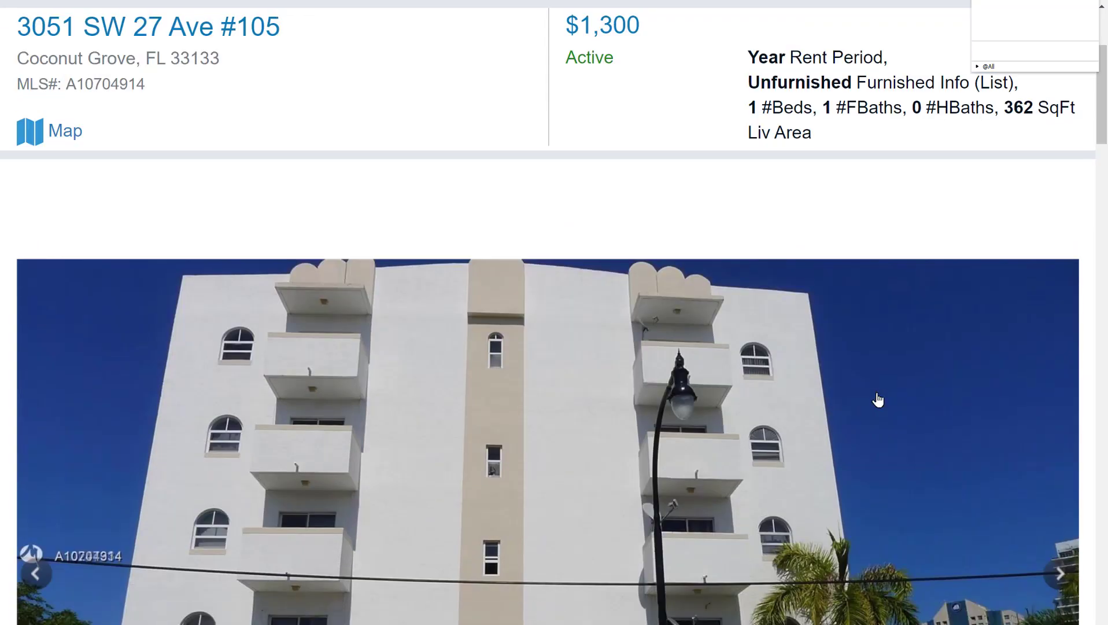
scroll(878, 399, down, 8)
scroll(879, 399, down, 3)
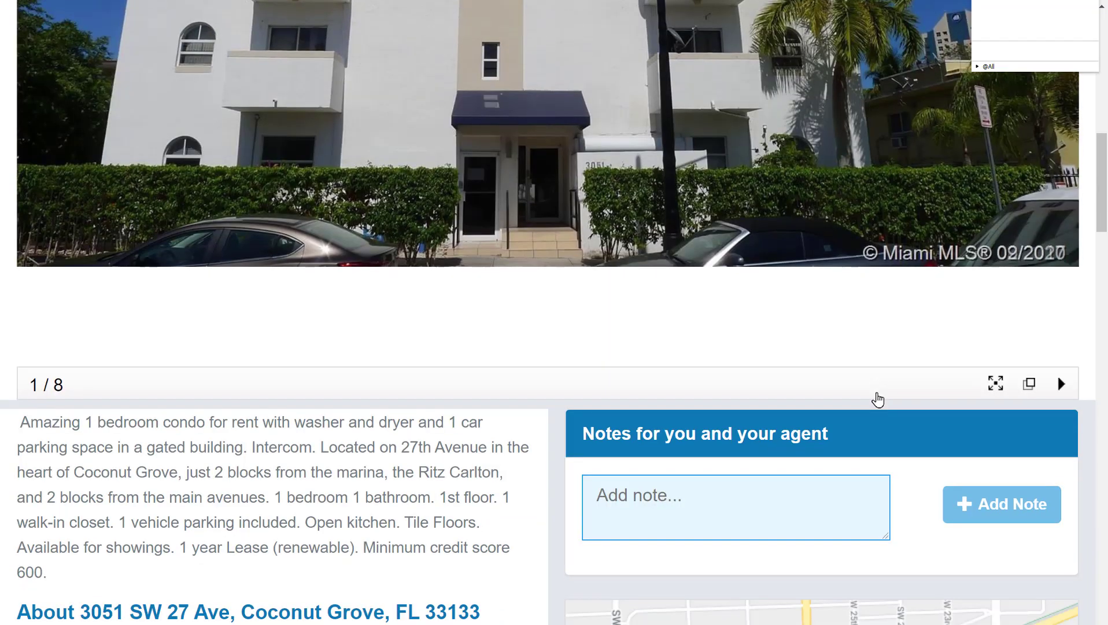
scroll(875, 396, down, 3)
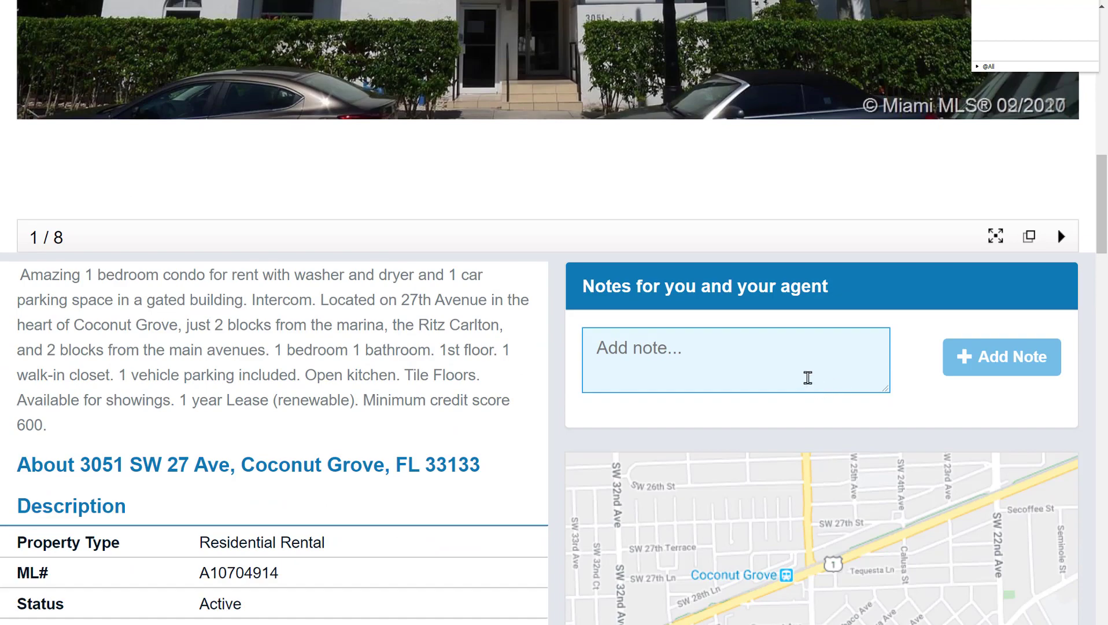
scroll(788, 375, down, 16)
scroll(775, 379, down, 20)
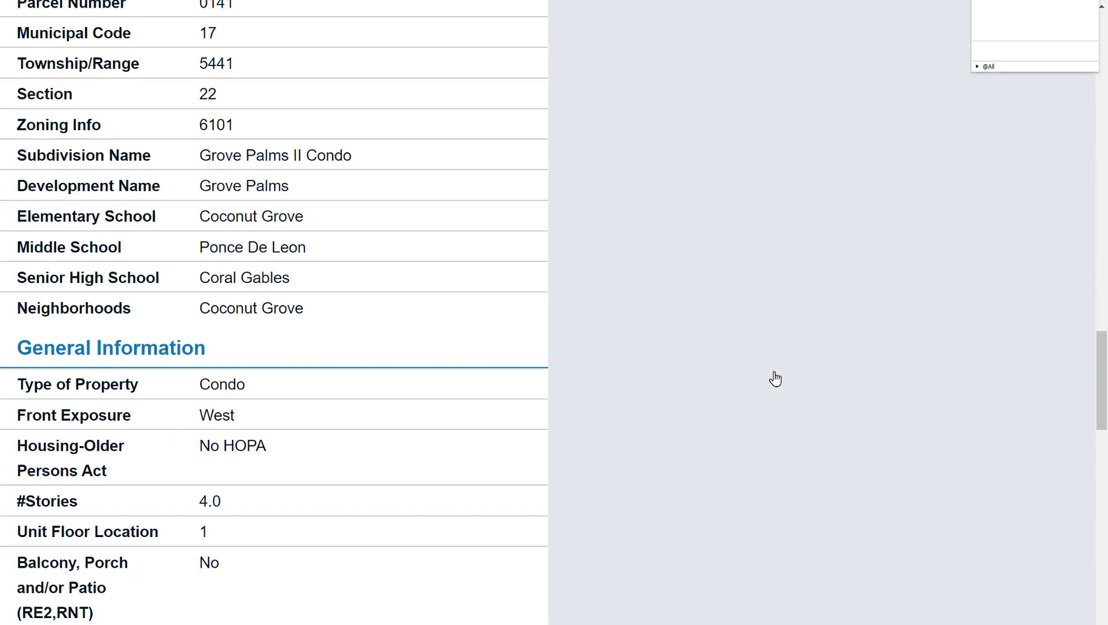
scroll(775, 378, down, 9)
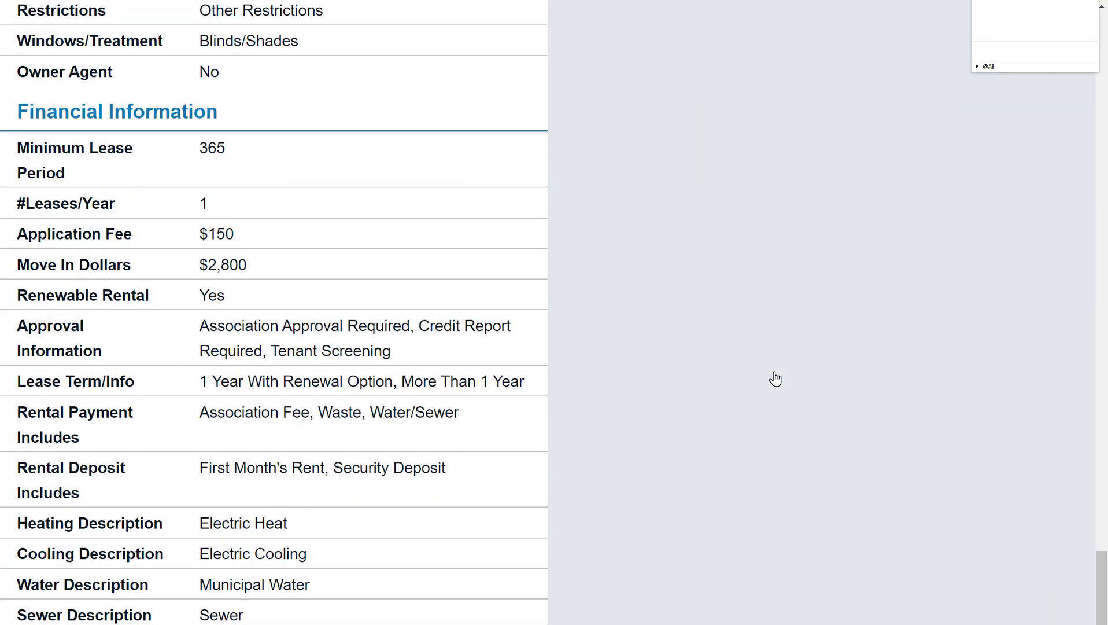
scroll(775, 379, up, 13)
scroll(775, 379, up, 20)
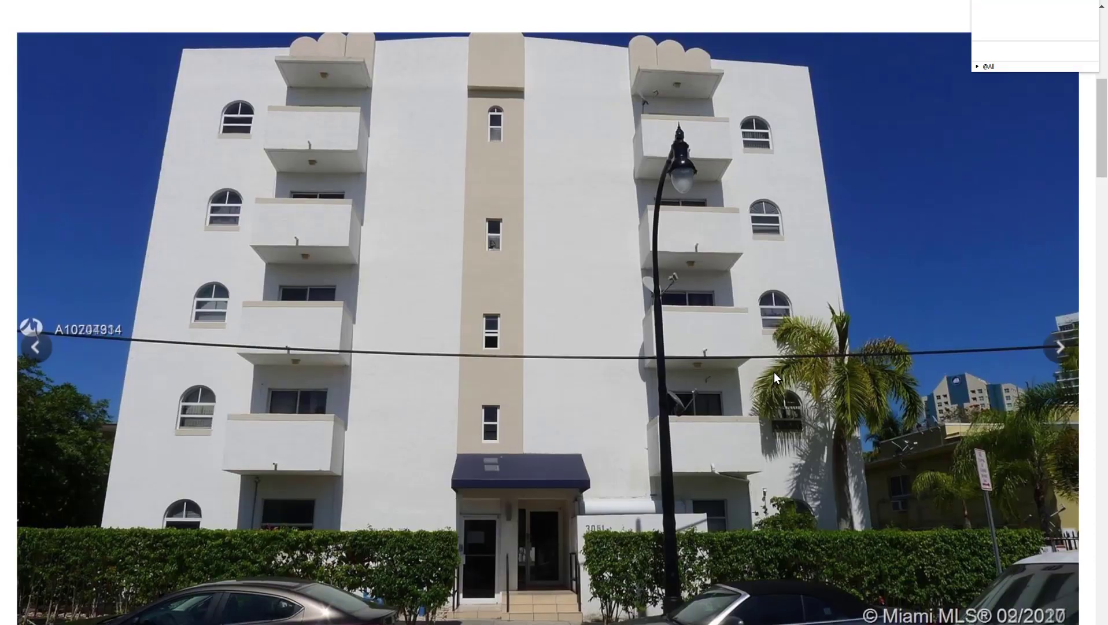
scroll(774, 376, up, 3)
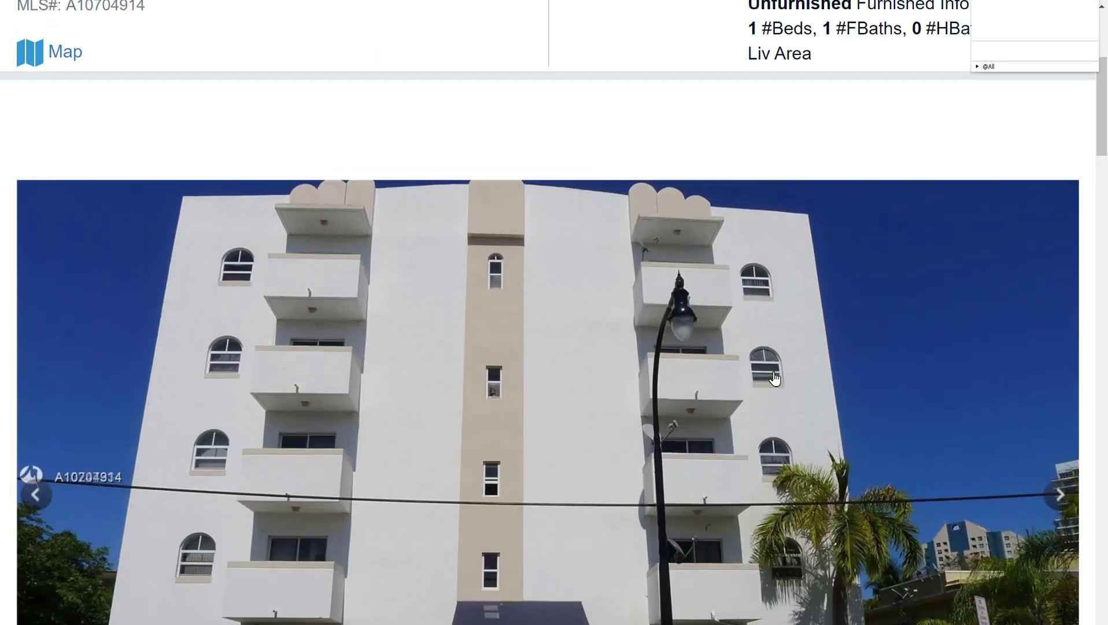
scroll(775, 379, down, 1)
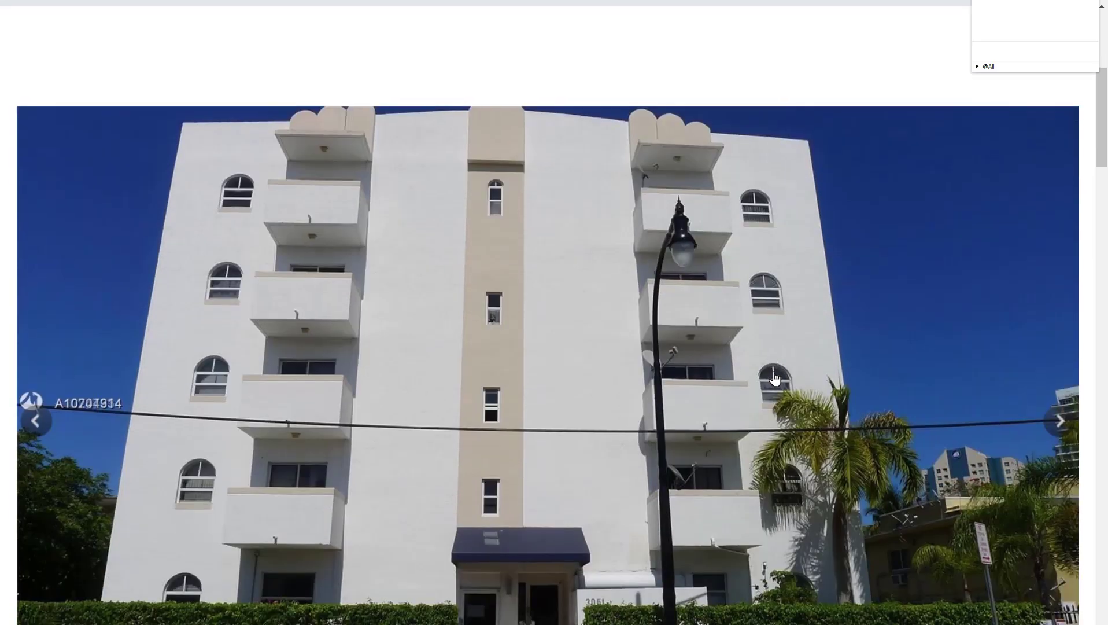
scroll(774, 377, down, 7)
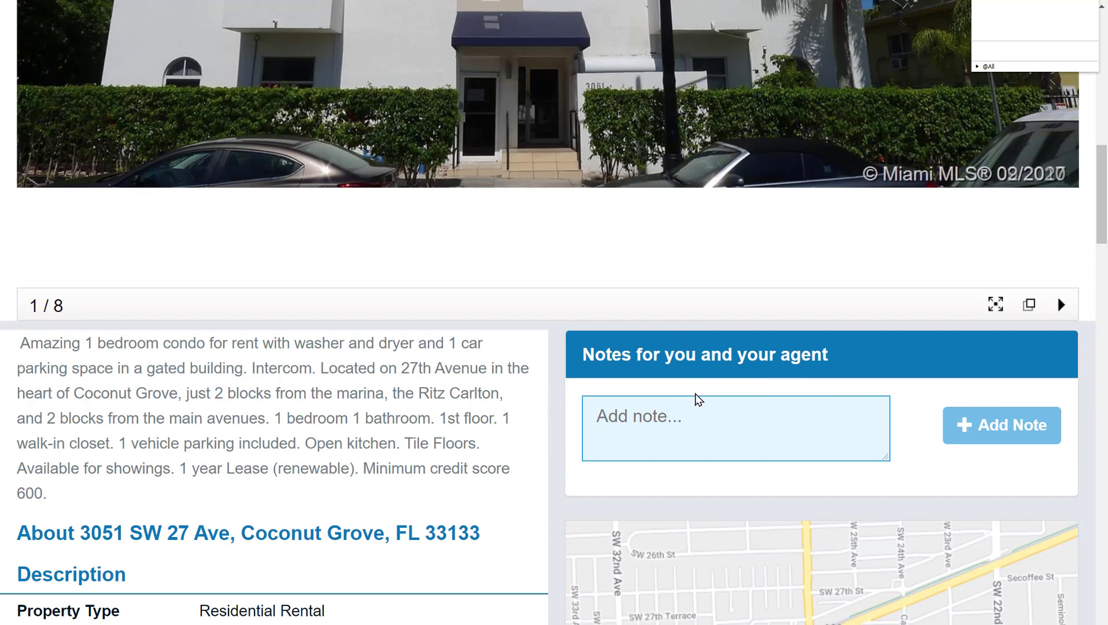
click(702, 413)
click(702, 413)
scroll(302, 217, up, 15)
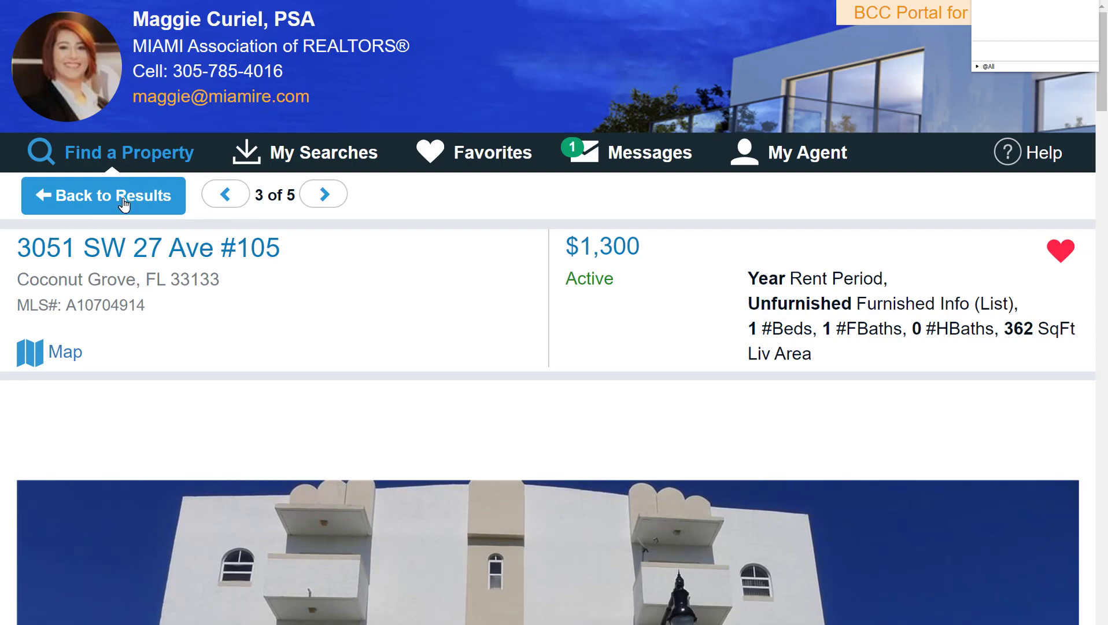
click(124, 200)
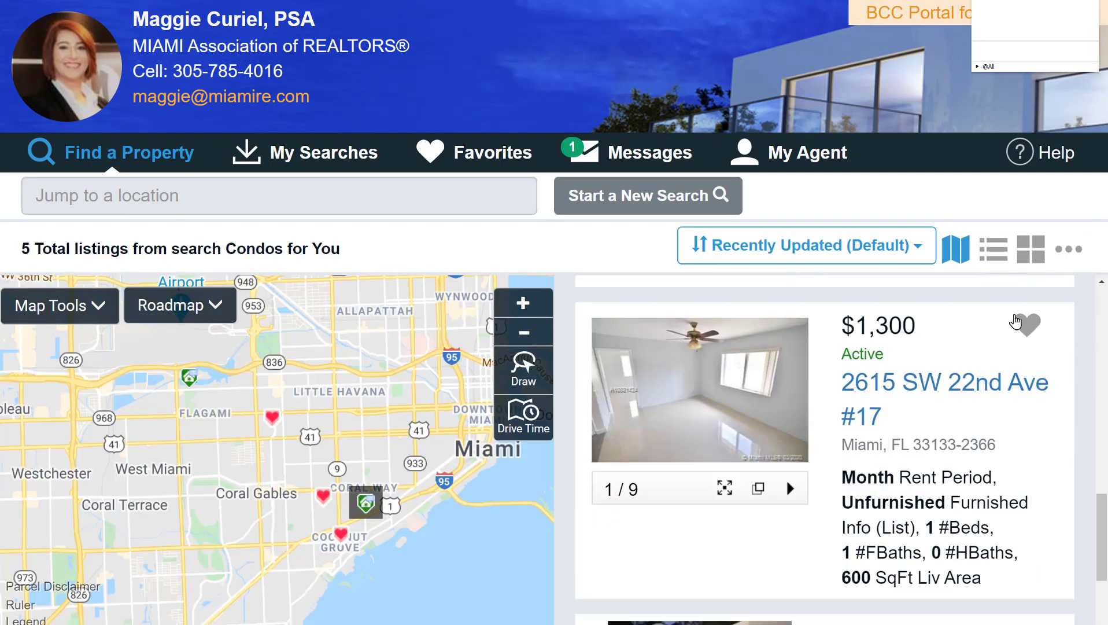
click(1033, 334)
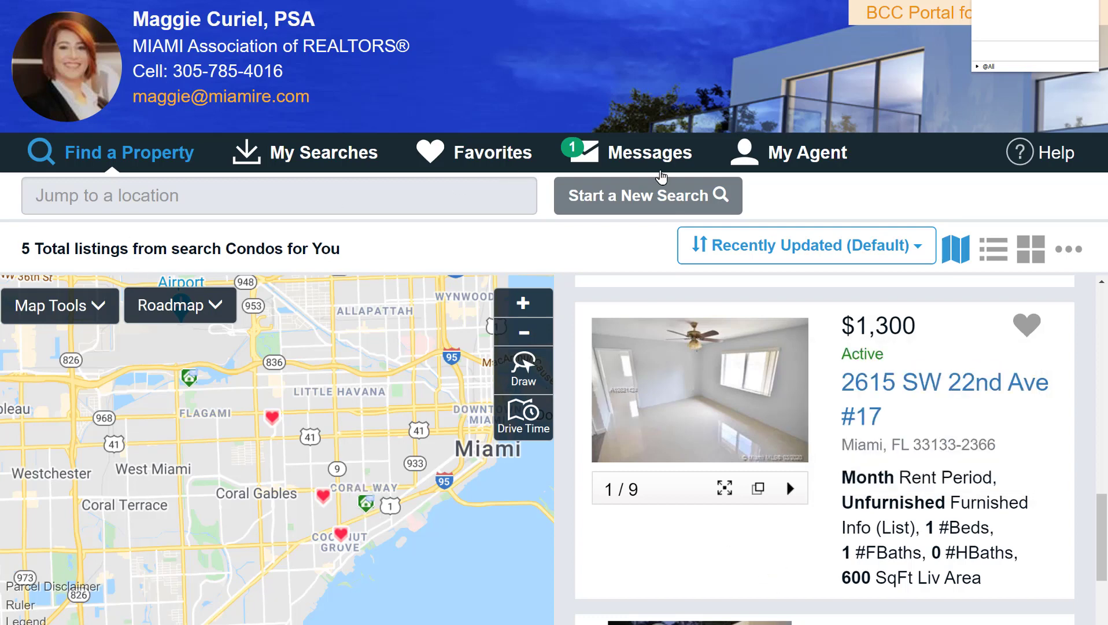
click(651, 216)
click(650, 210)
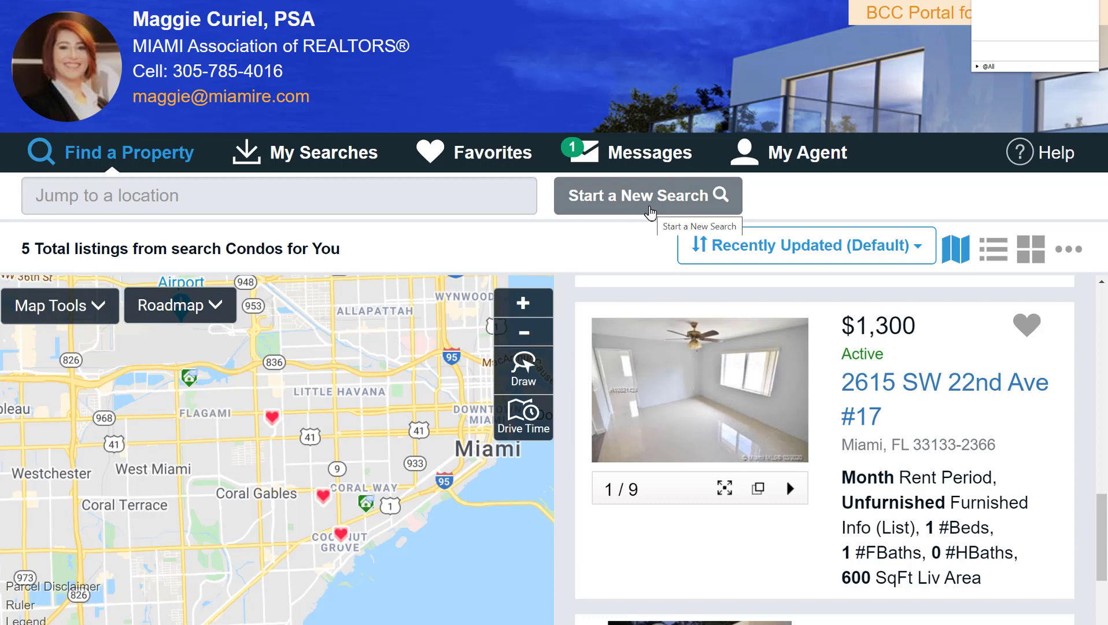
click(340, 172)
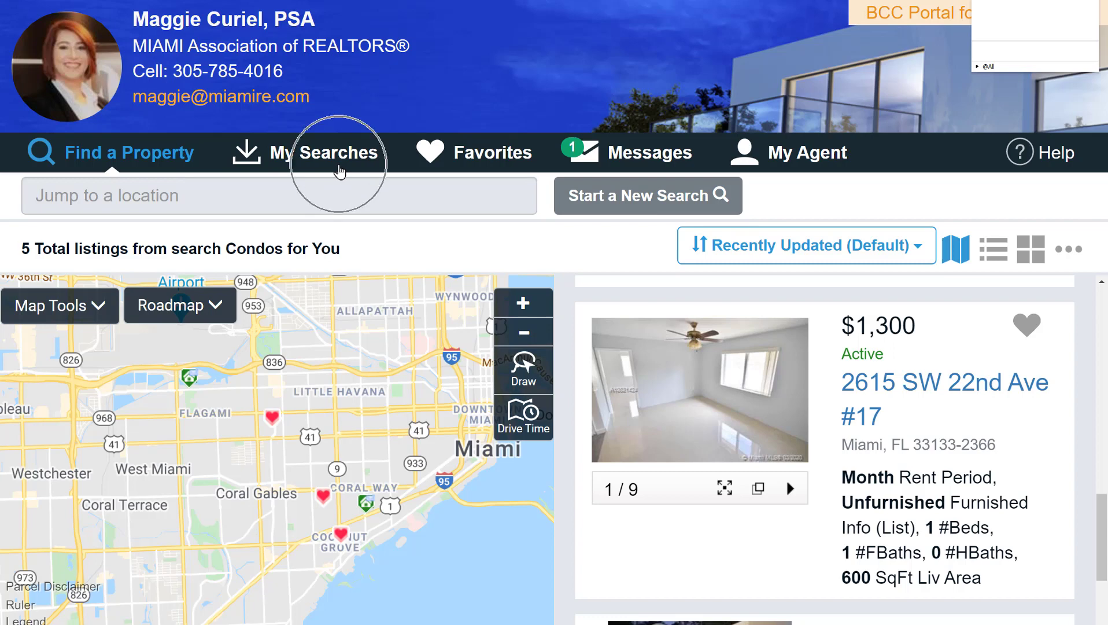
click(339, 172)
click(340, 171)
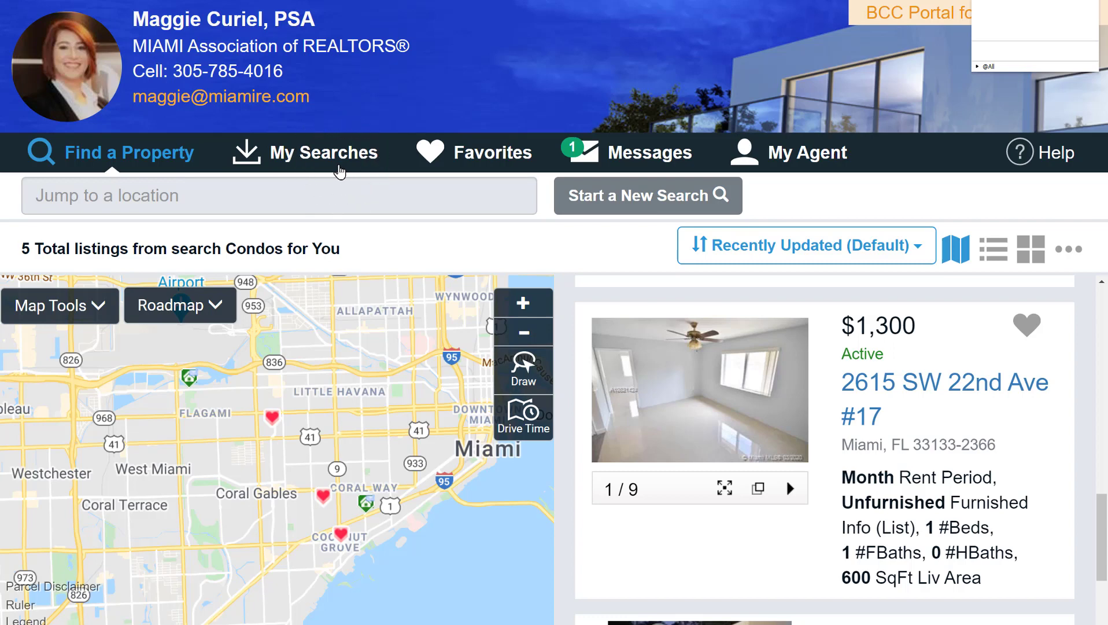
key(ctrl)
click(496, 161)
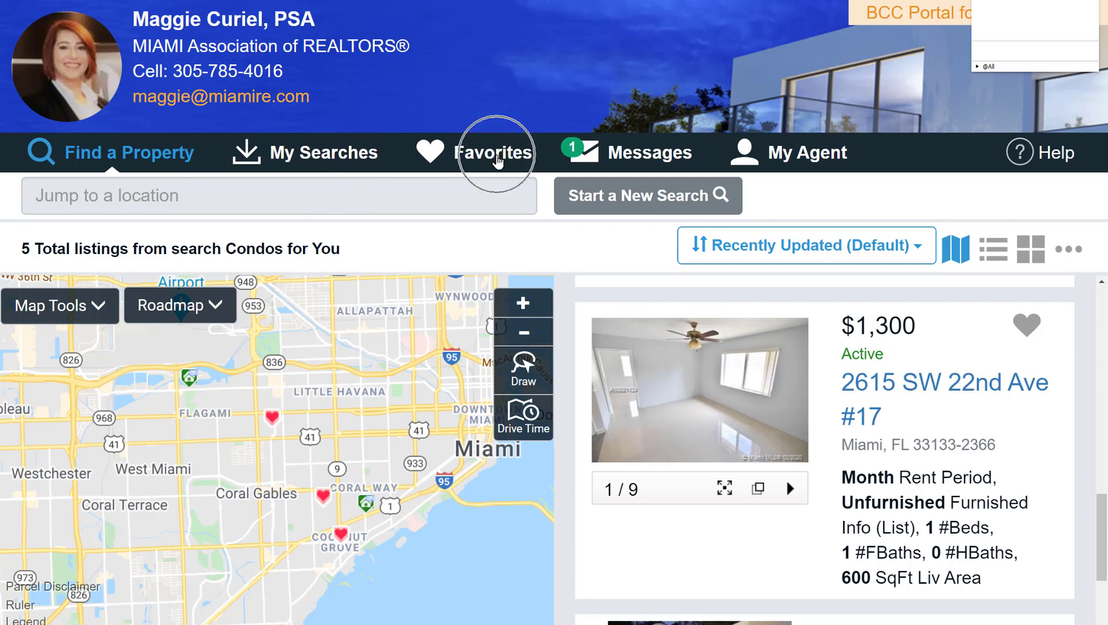
key(ctrl)
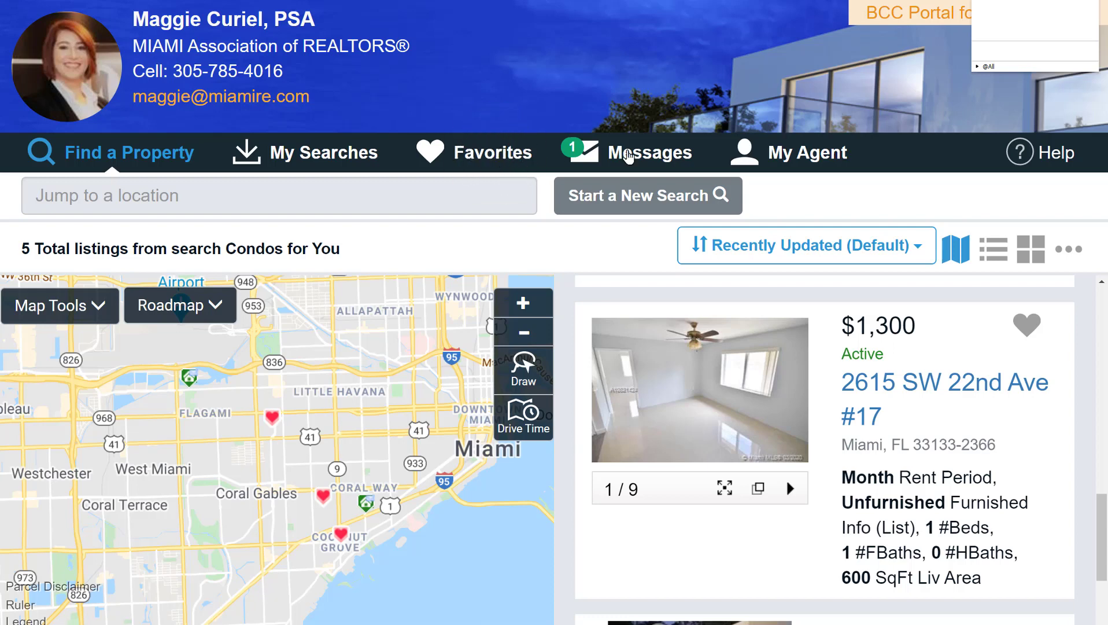
key(ctrl)
key(ctrl)
key(ctrl)
key(ctrl)
click(1045, 167)
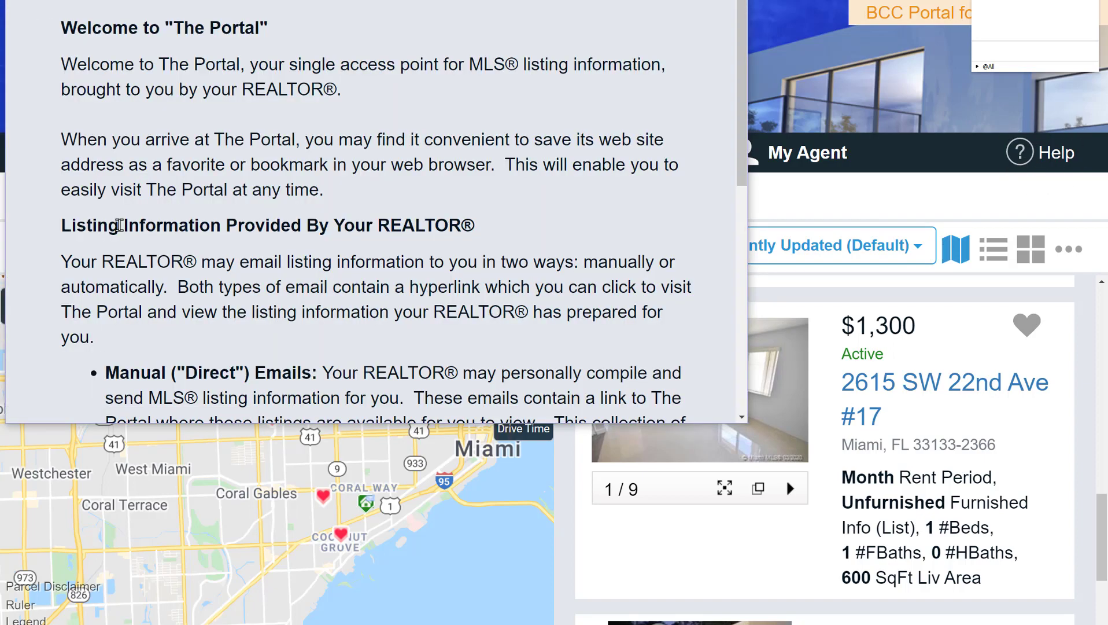
scroll(118, 220, down, 8)
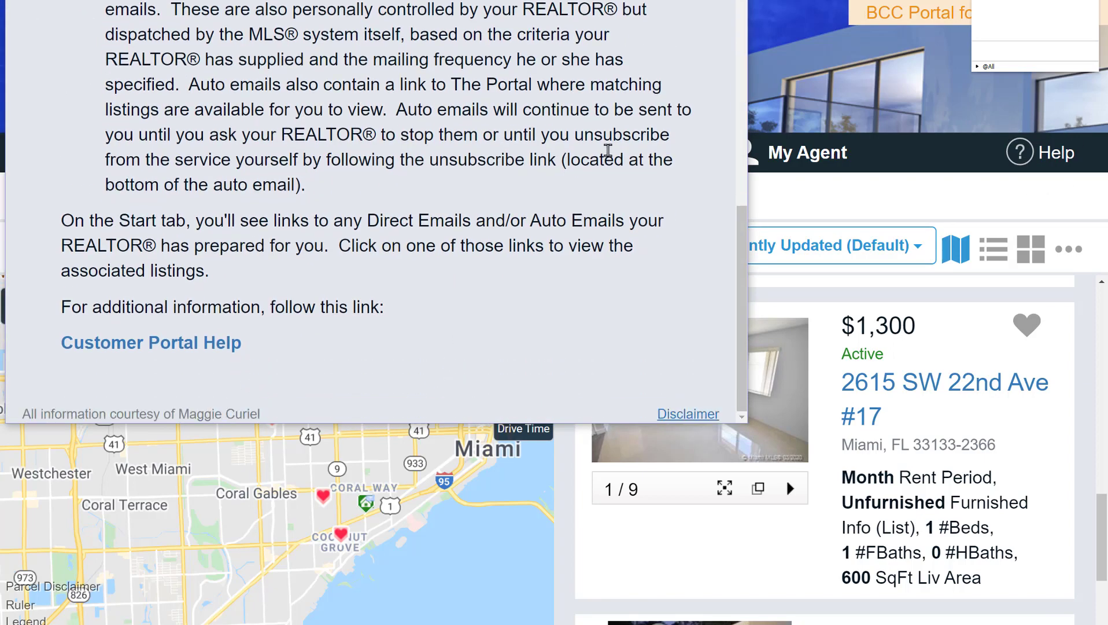
scroll(347, 325, up, 10)
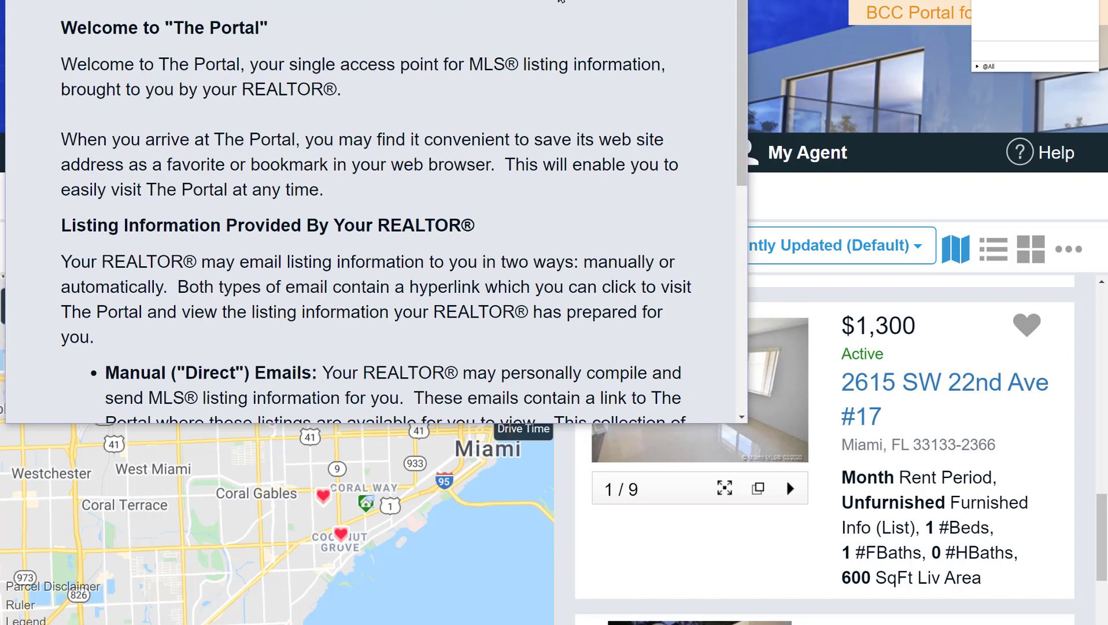
click(722, 1)
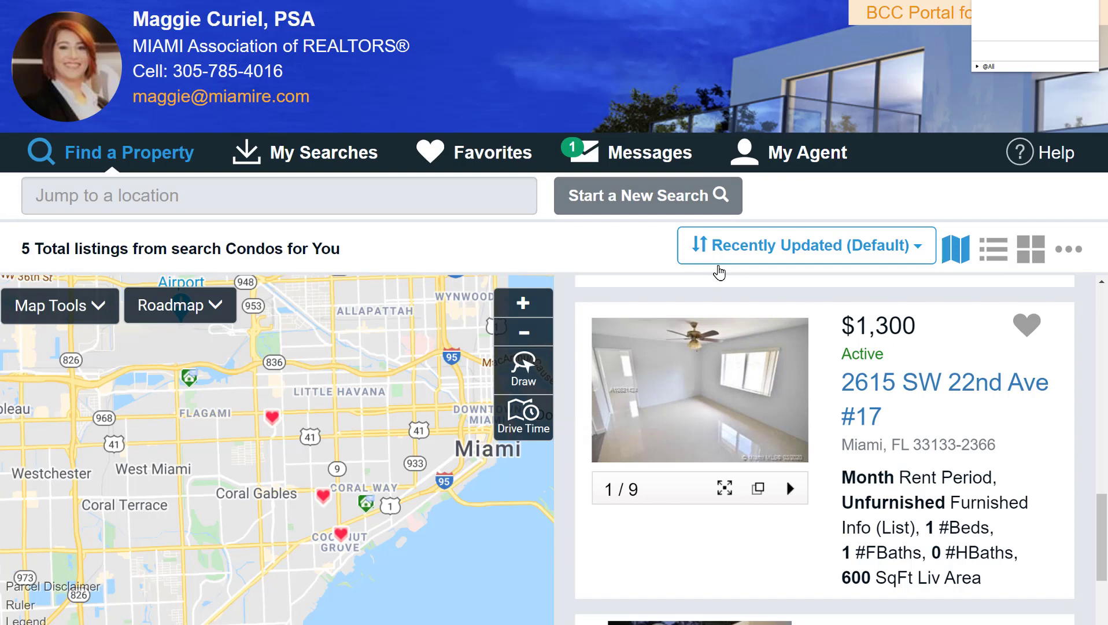
click(1039, 158)
click(789, 164)
Open the My Agent welcome page in the client portal and look it over
click(790, 168)
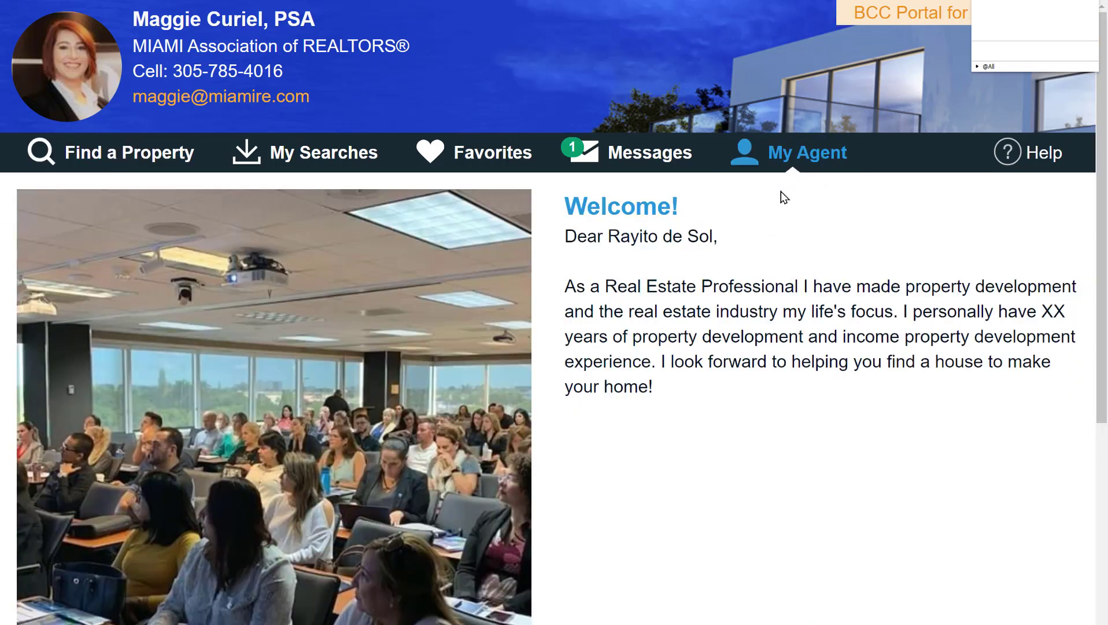
scroll(761, 328, down, 6)
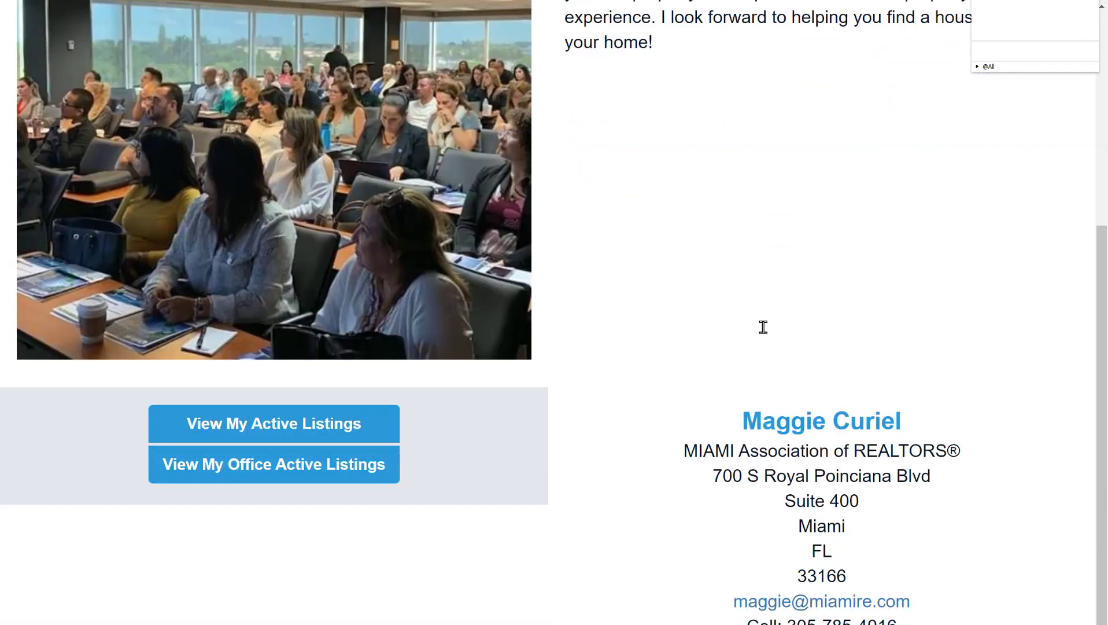
scroll(750, 333, up, 6)
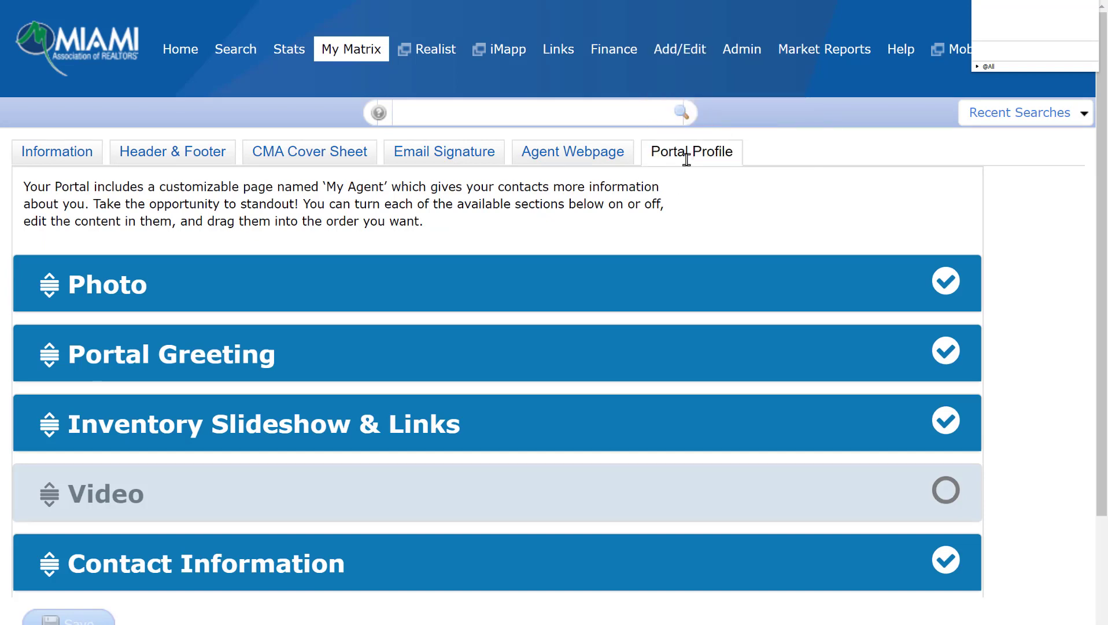
click(687, 160)
click(104, 285)
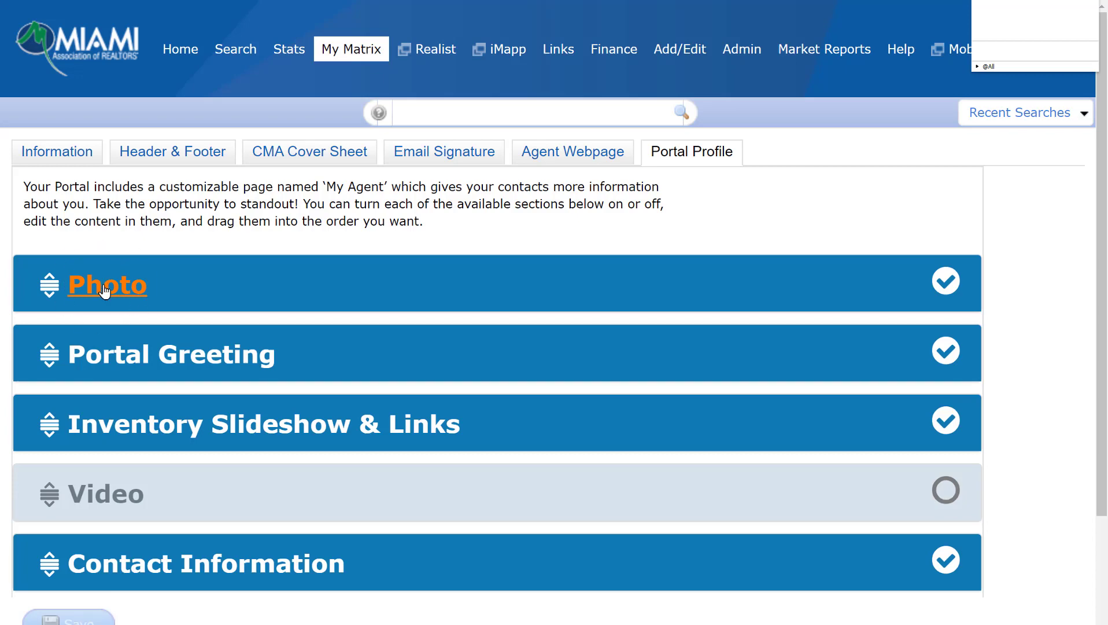
click(105, 287)
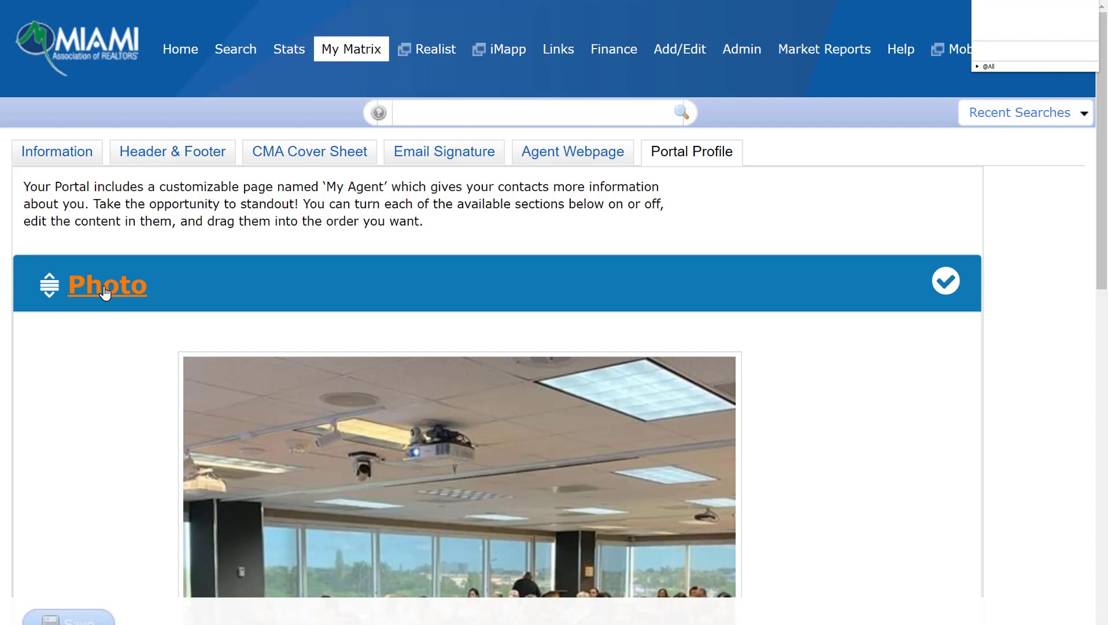
click(104, 292)
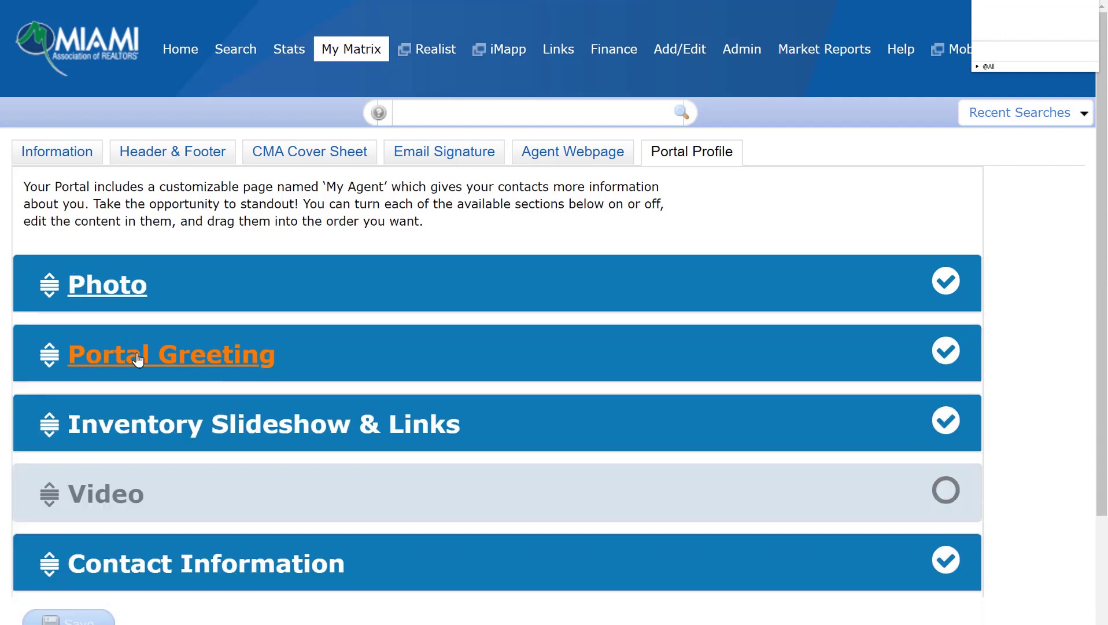
click(137, 359)
scroll(441, 299, down, 5)
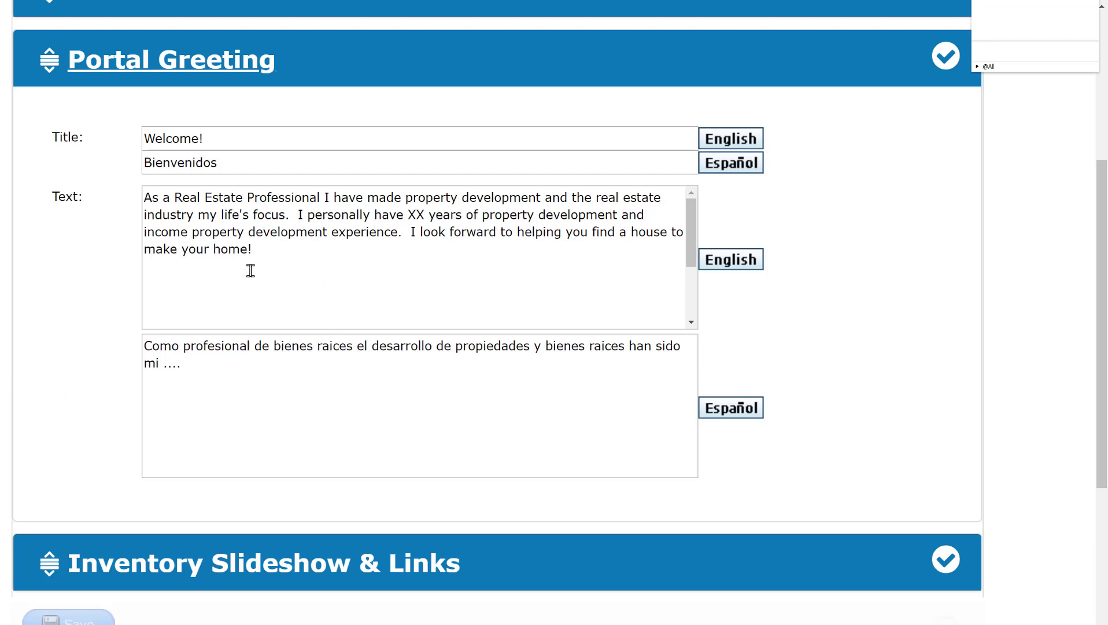
drag(260, 250, 108, 206)
click(94, 311)
click(169, 60)
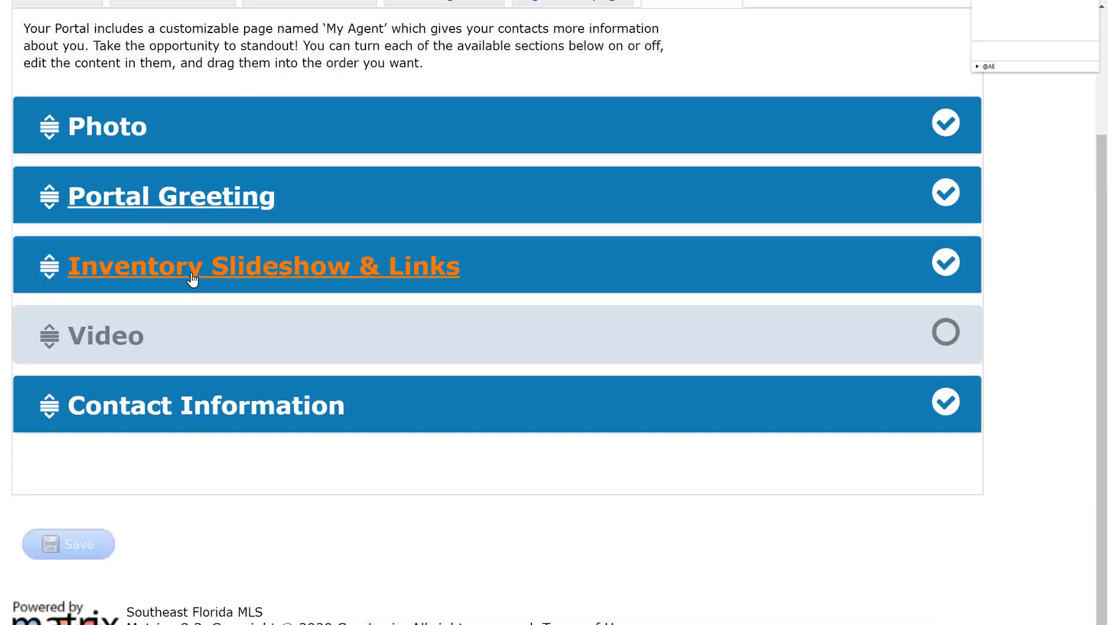
click(193, 281)
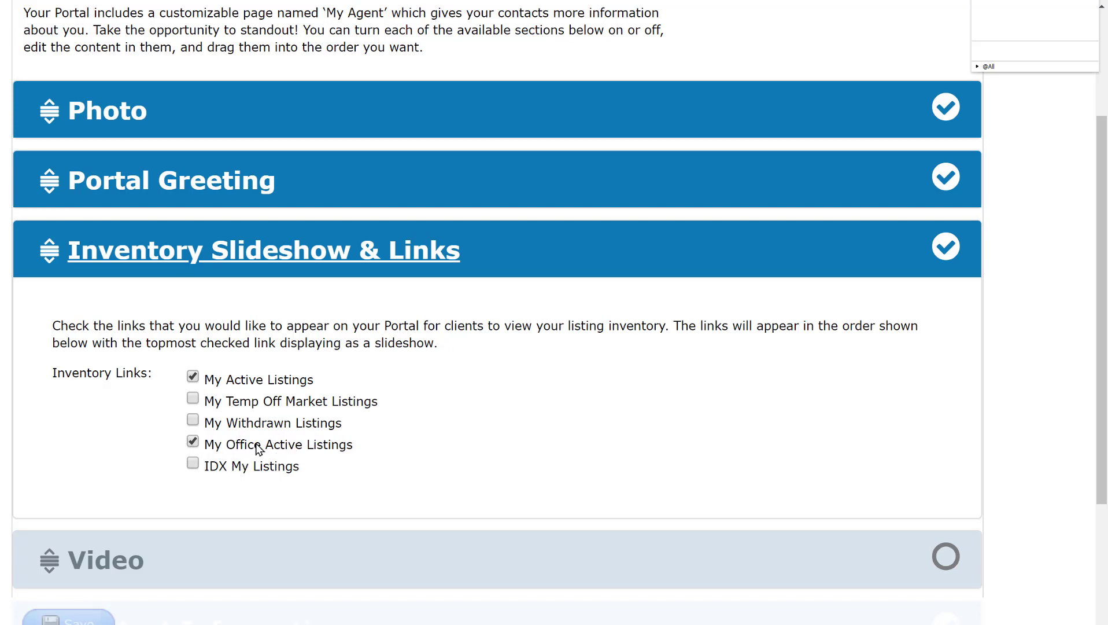
click(183, 264)
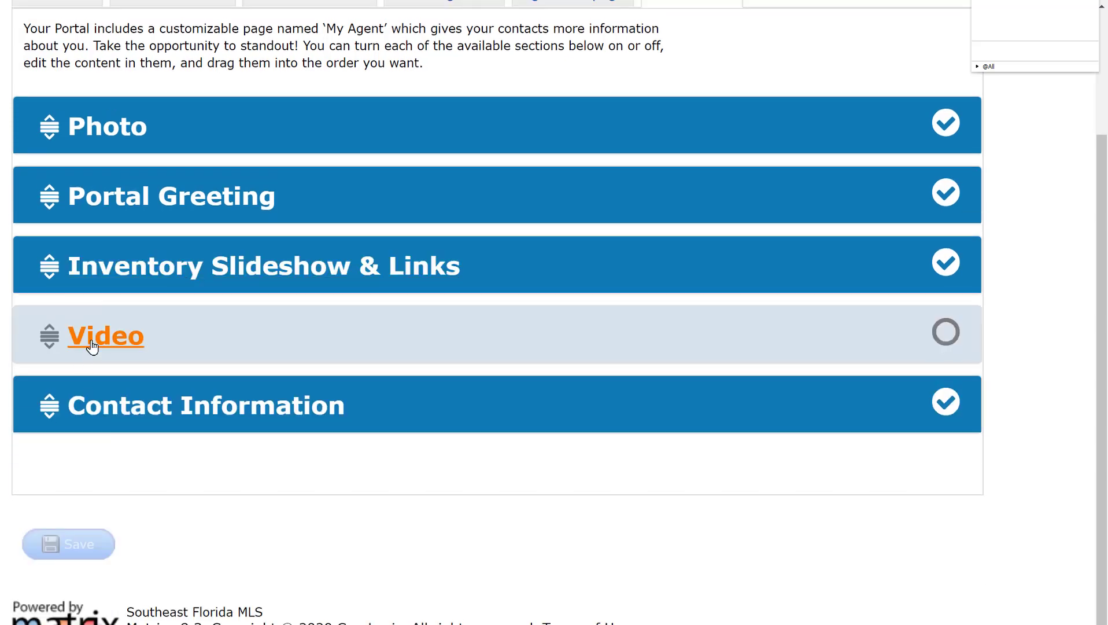
click(91, 346)
scroll(91, 356, down, 2)
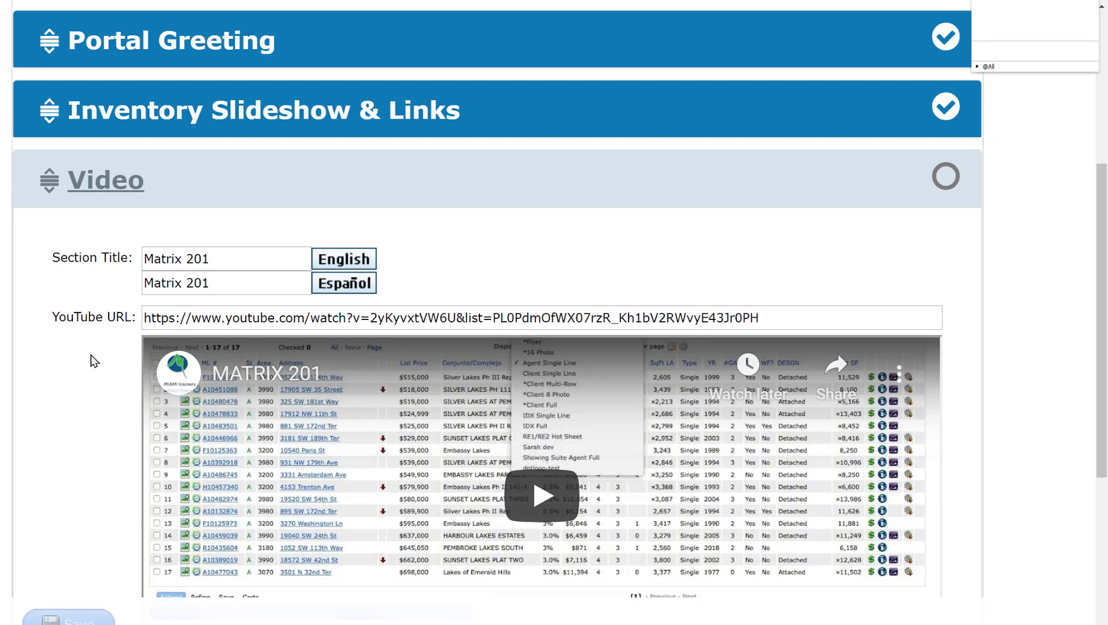
scroll(87, 301, down, 1)
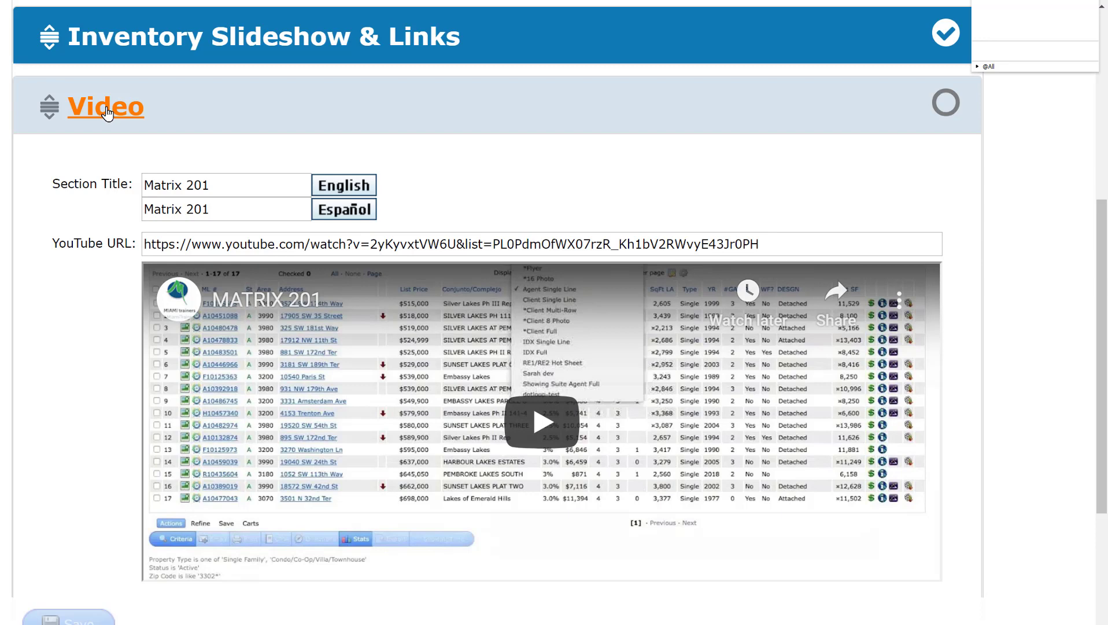
click(107, 110)
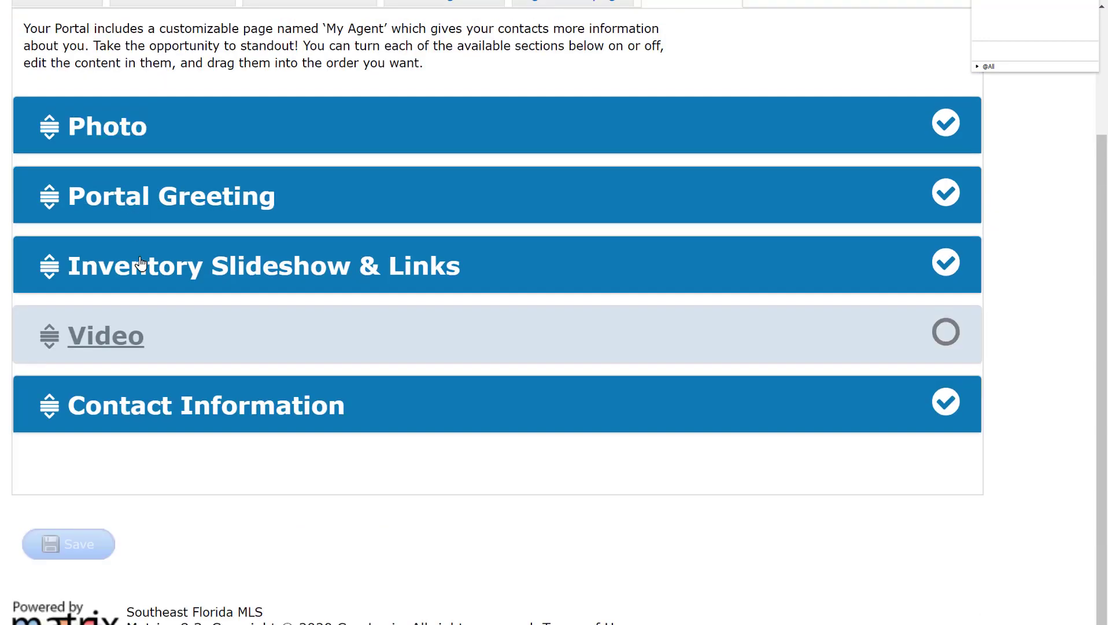
Review then collapse the Contact Information drop-downs, and expand Video to show its title and YouTube URL
click(141, 416)
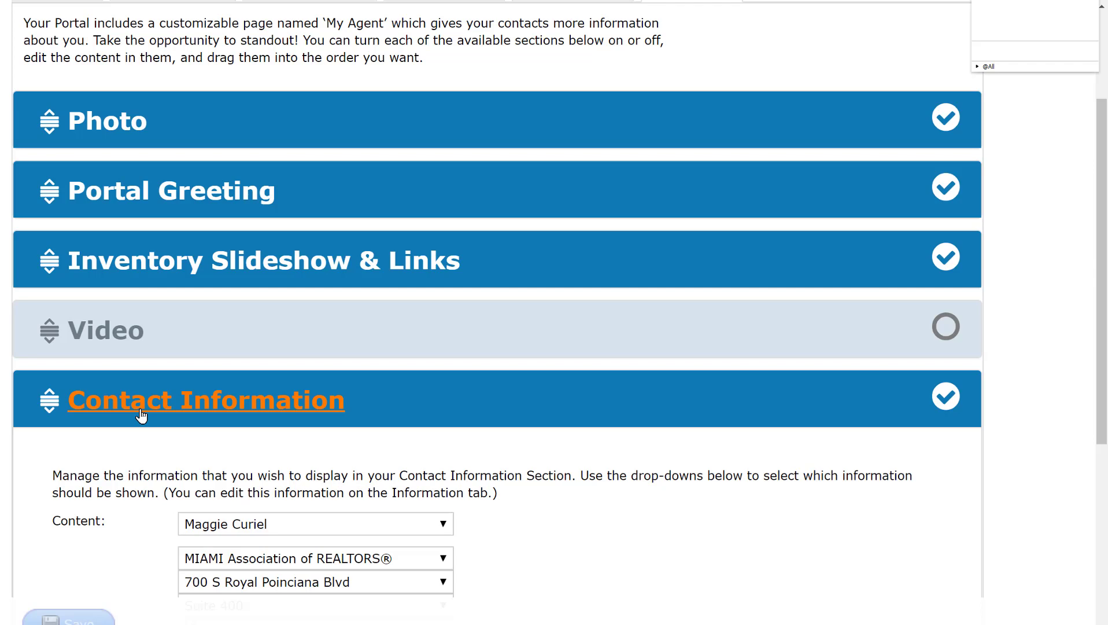
scroll(287, 415, down, 1)
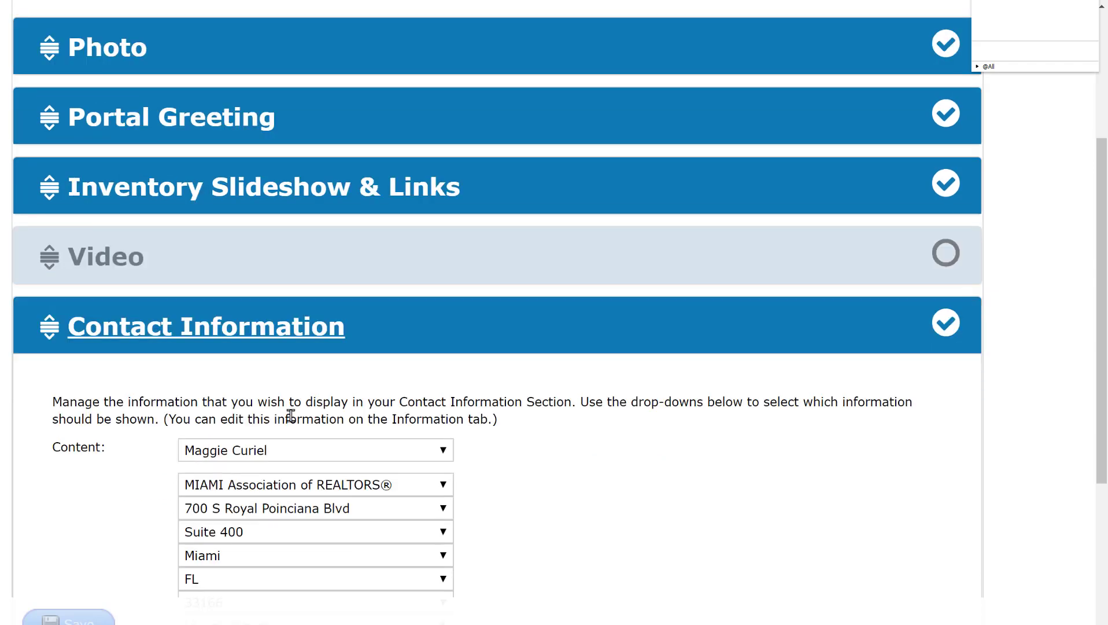
scroll(606, 445, down, 2)
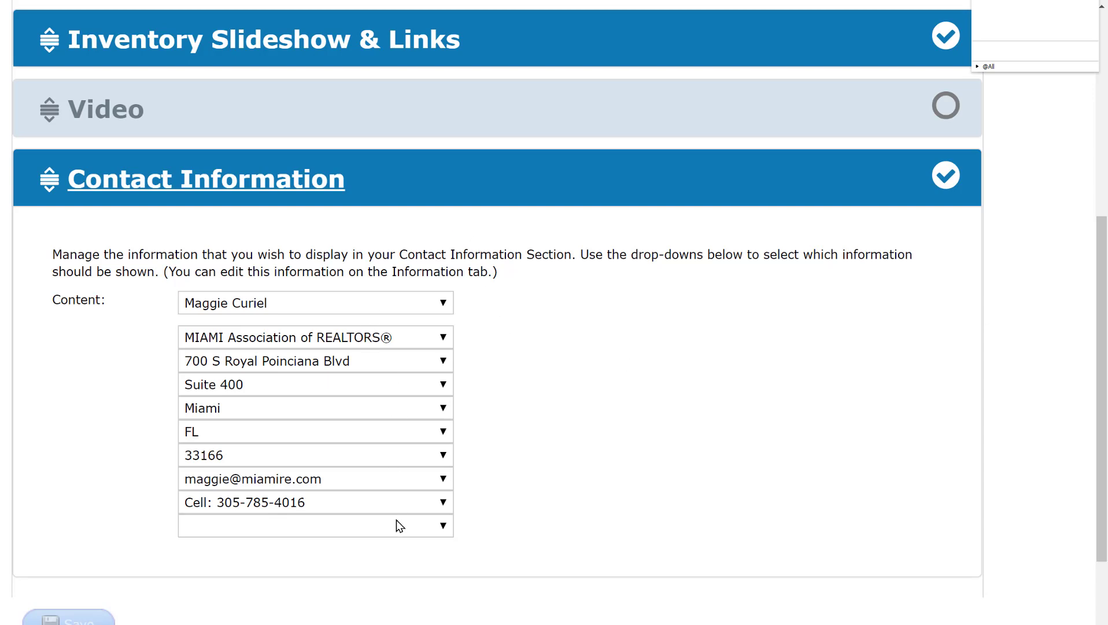
scroll(554, 463, down, 3)
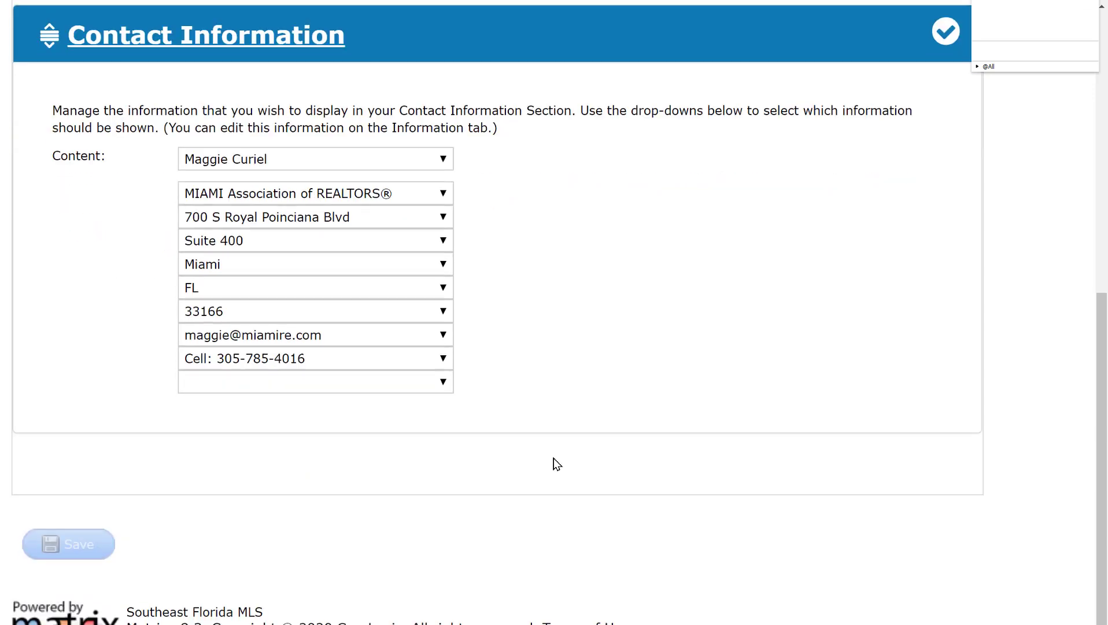
scroll(467, 448, up, 4)
click(249, 270)
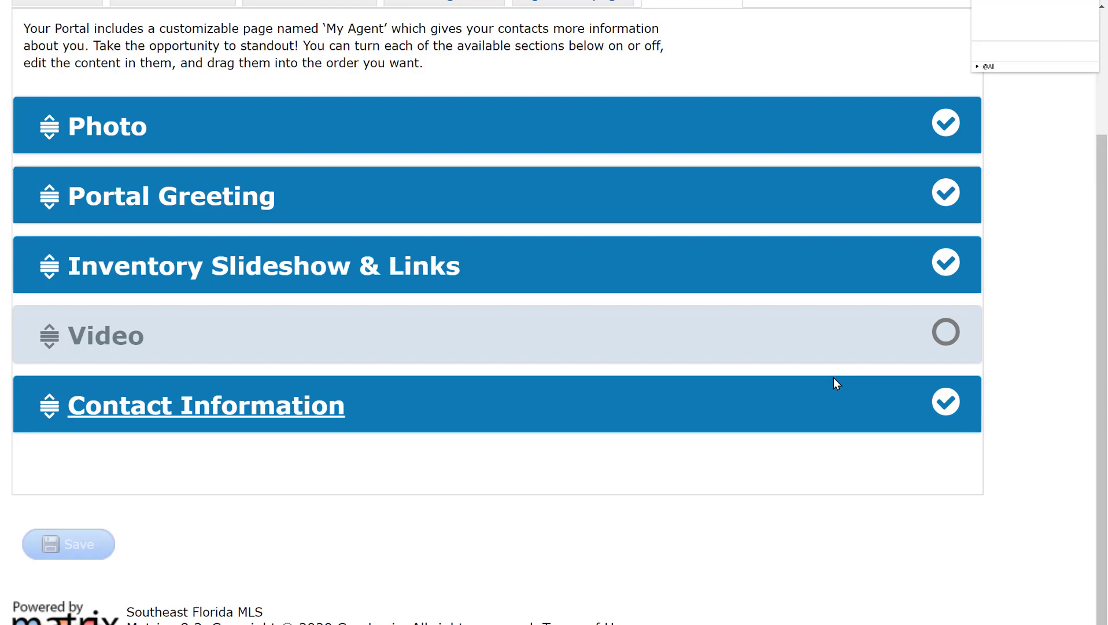
click(118, 346)
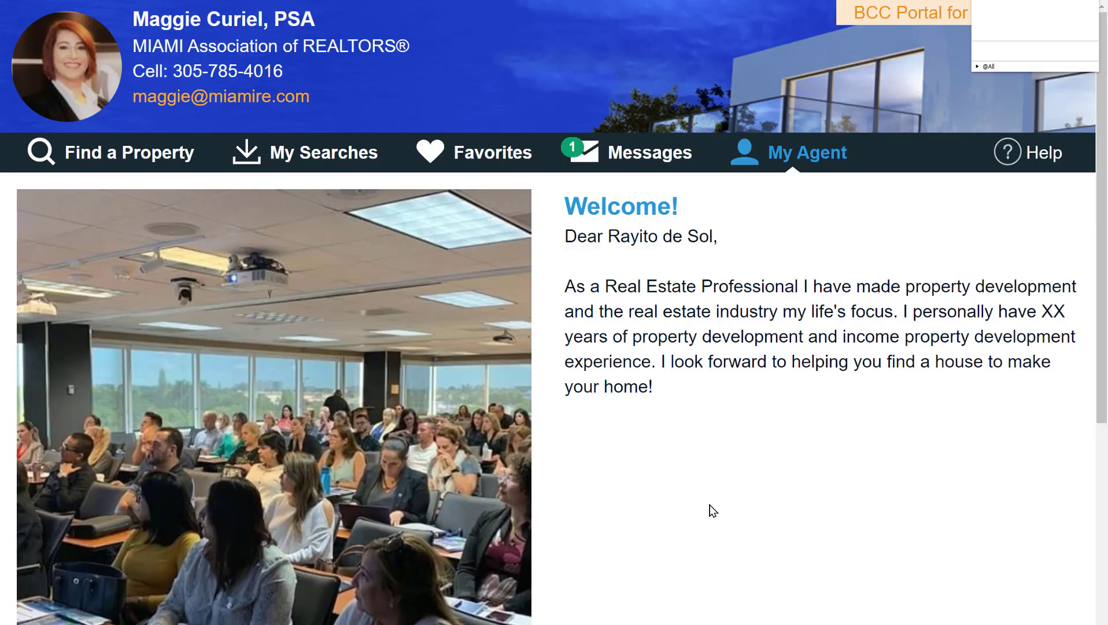
Collapse the Video section and toggle Contact Information off and back on
scroll(713, 510, down, 6)
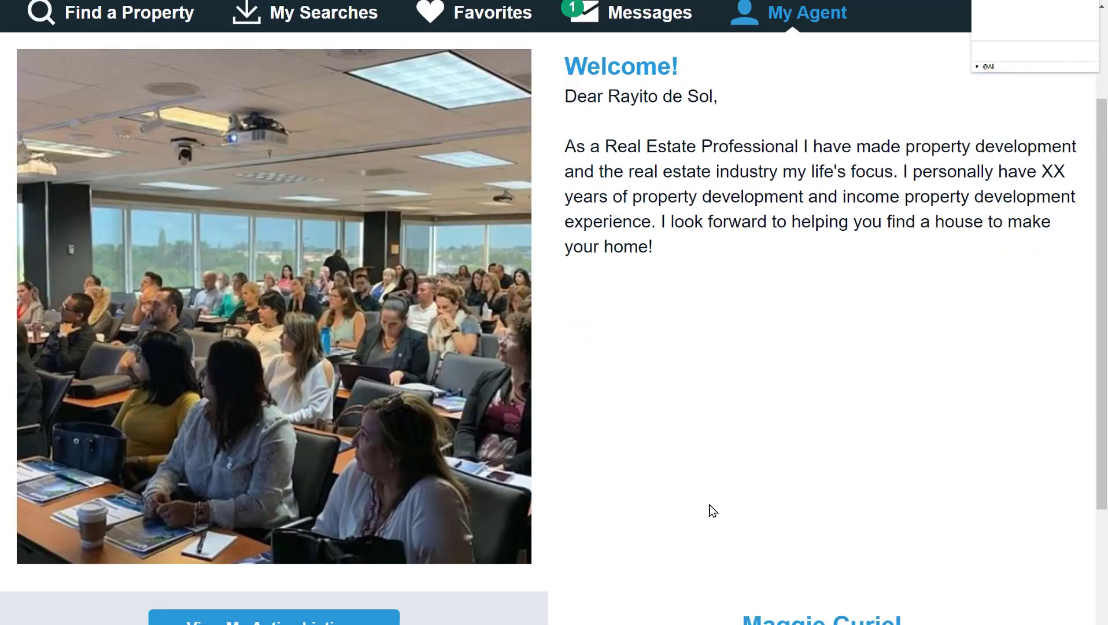
scroll(709, 505, up, 6)
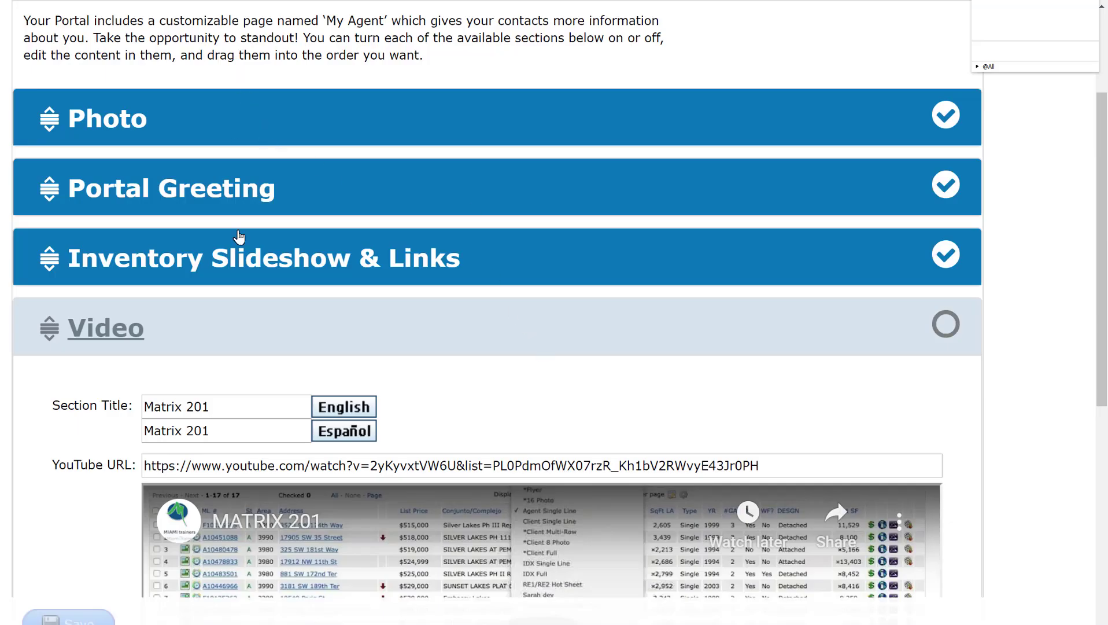
click(118, 330)
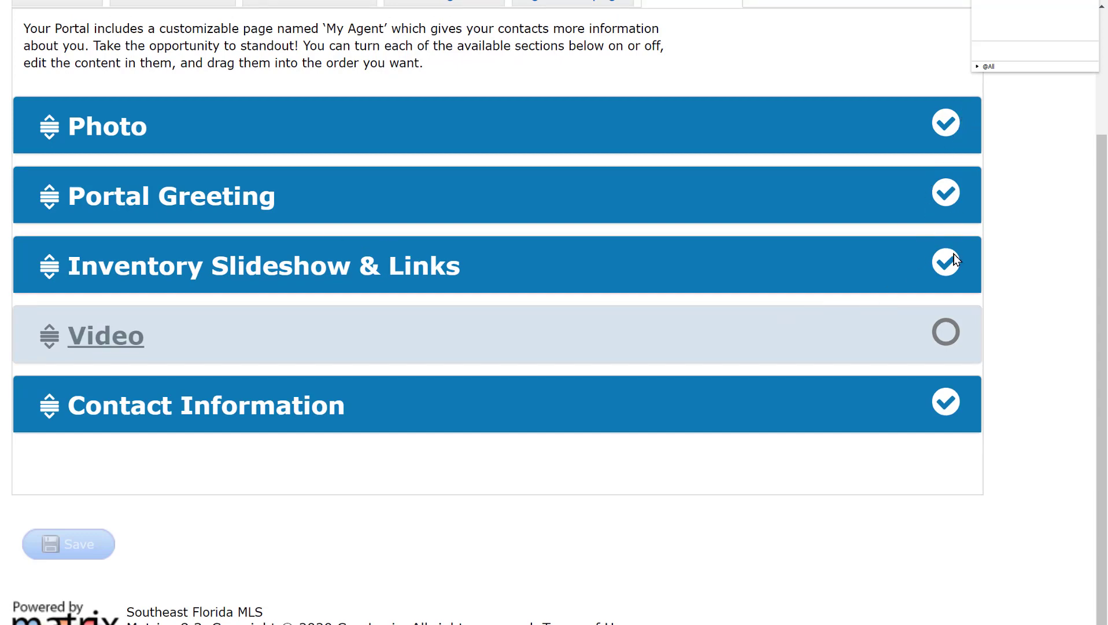
click(955, 408)
click(955, 406)
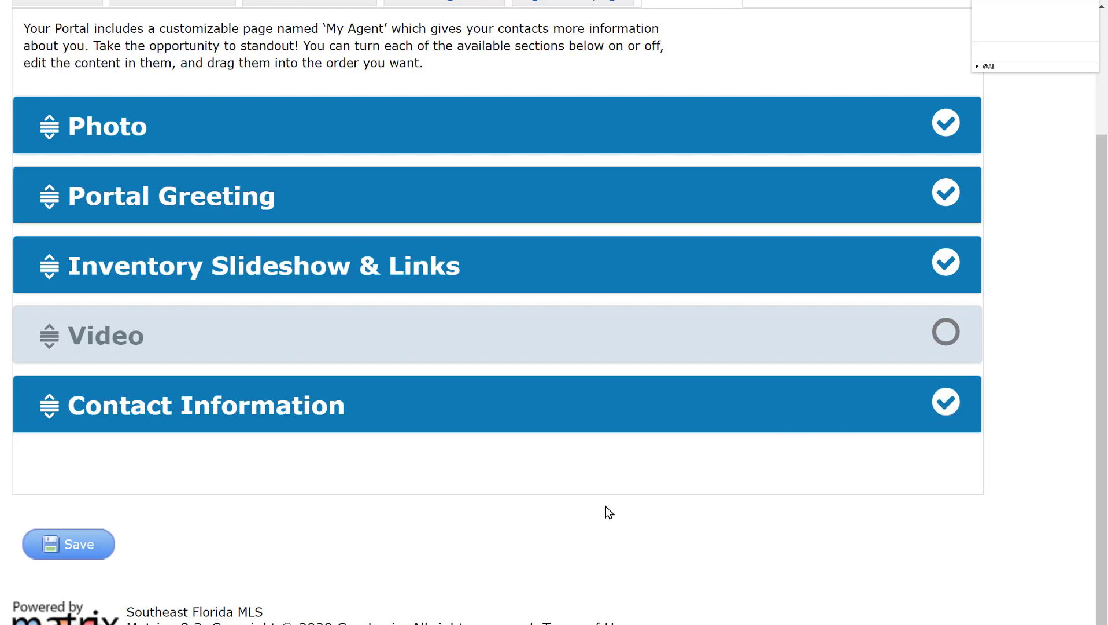
Save the Portal Profile with Video off and Photo, Greeting, Slideshow & Links, Contact Information on
click(78, 559)
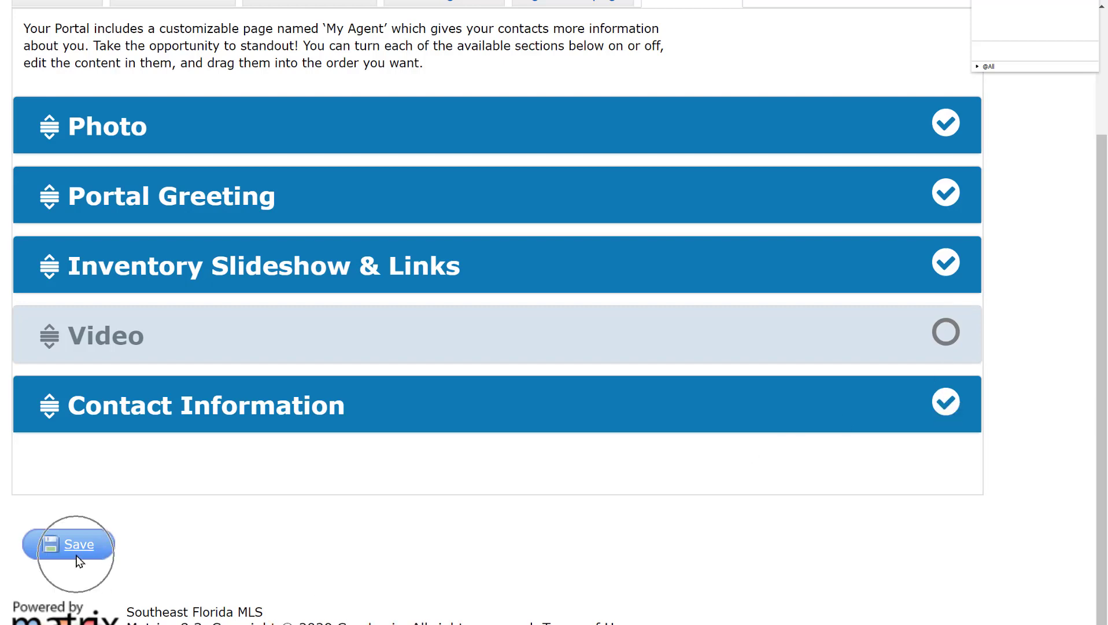
click(75, 557)
click(76, 555)
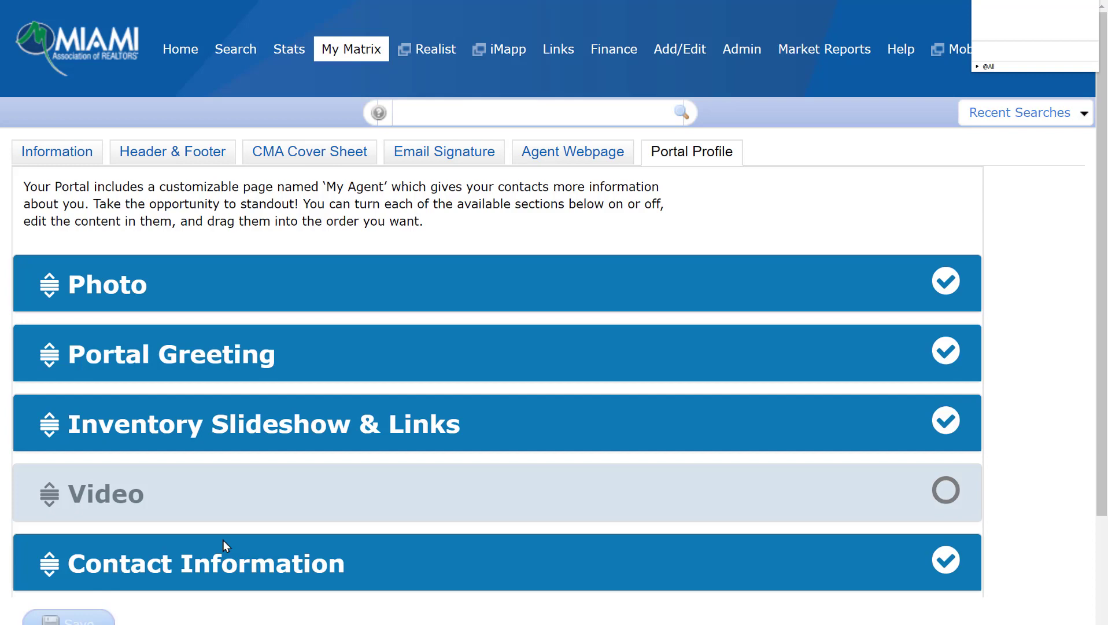
Preview the live agent web page from Agent Webpage, then close it to return to its settings
click(562, 159)
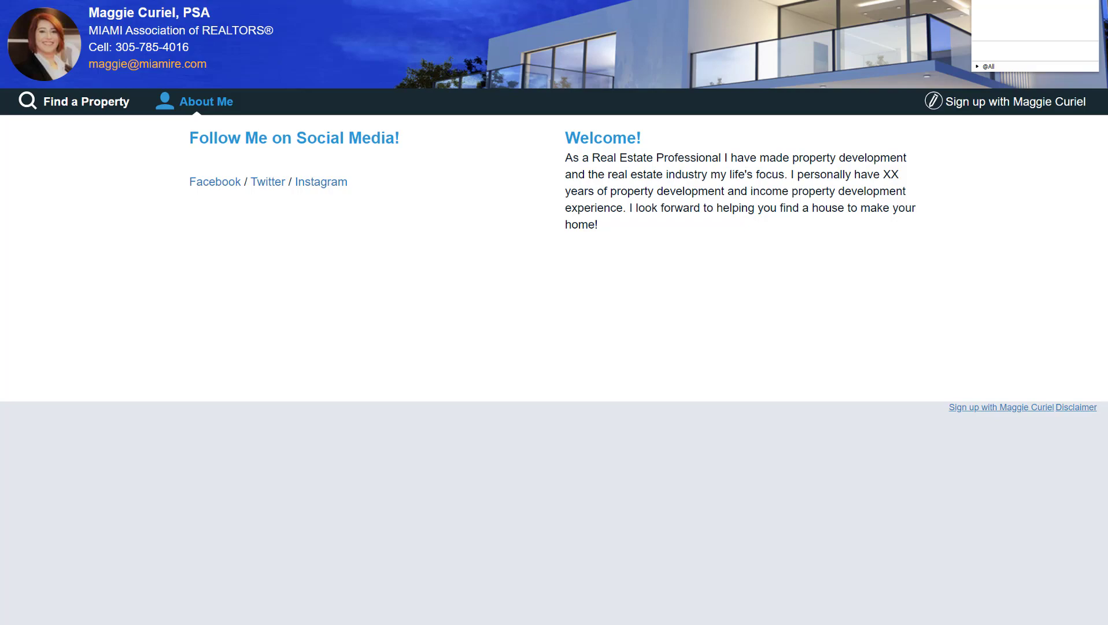
key(ctrl+w)
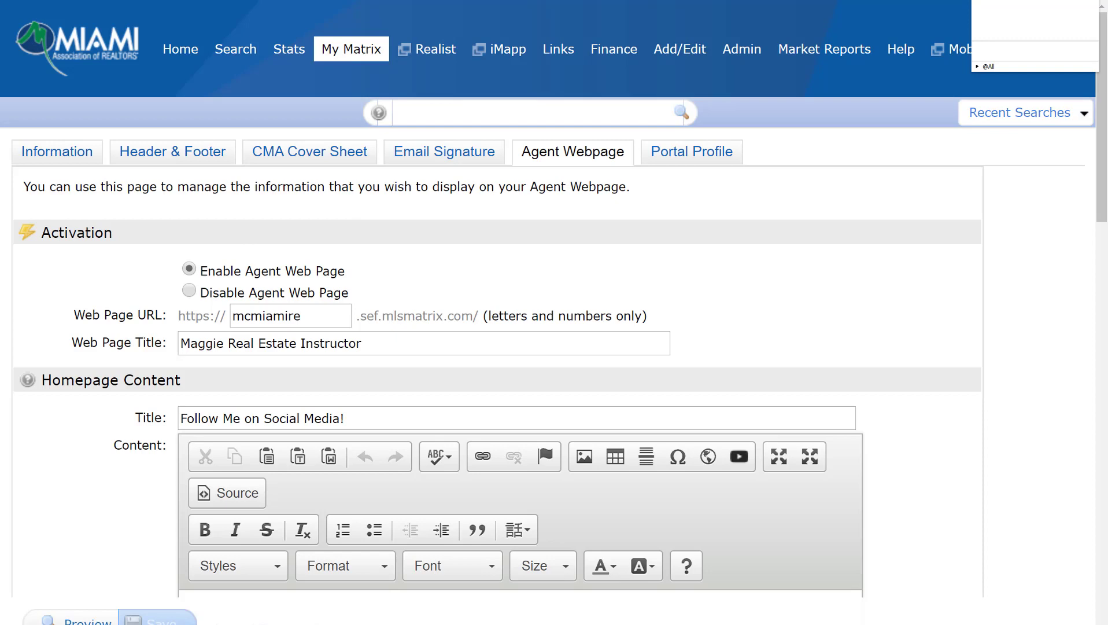
Move Portal Greeting from Selected Sections back to Available Sections under Additional Sections
scroll(196, 297, down, 2)
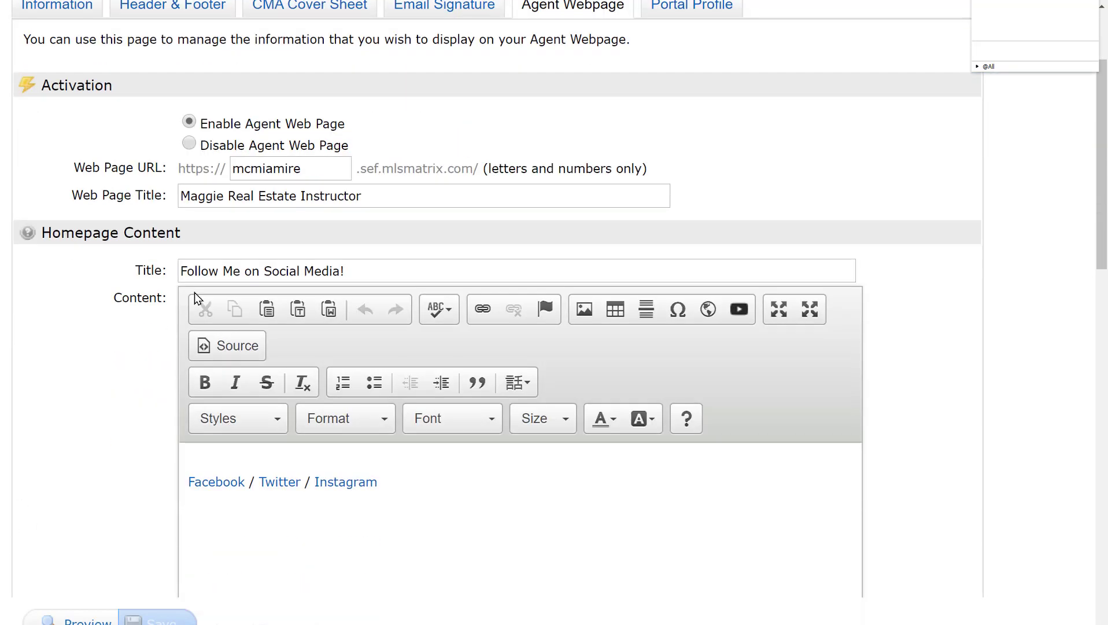
scroll(334, 446, down, 2)
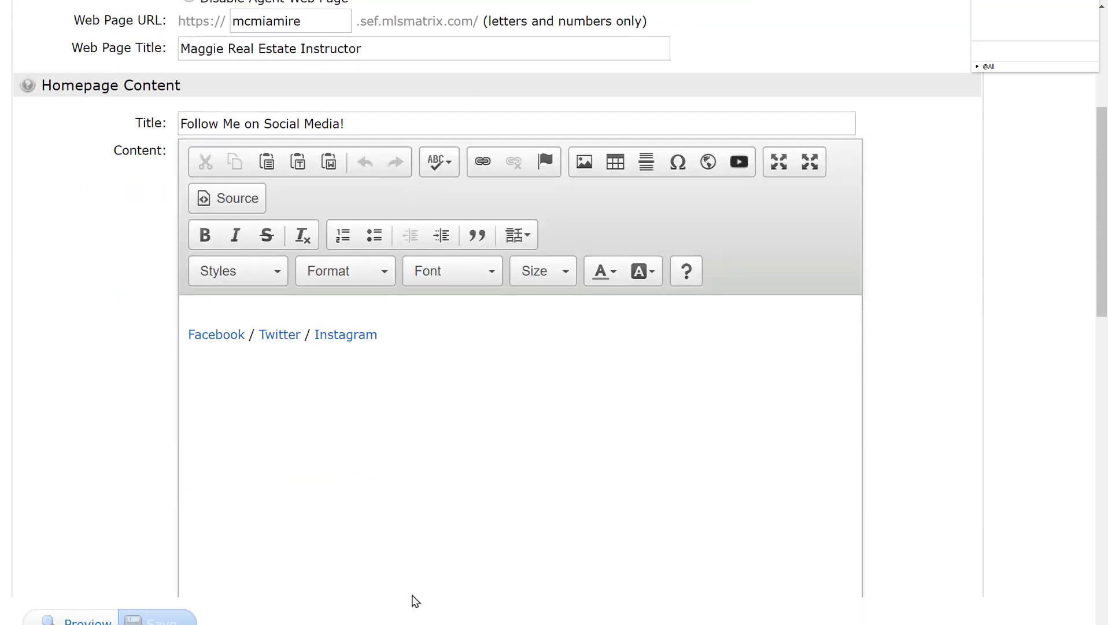
scroll(992, 454, down, 4)
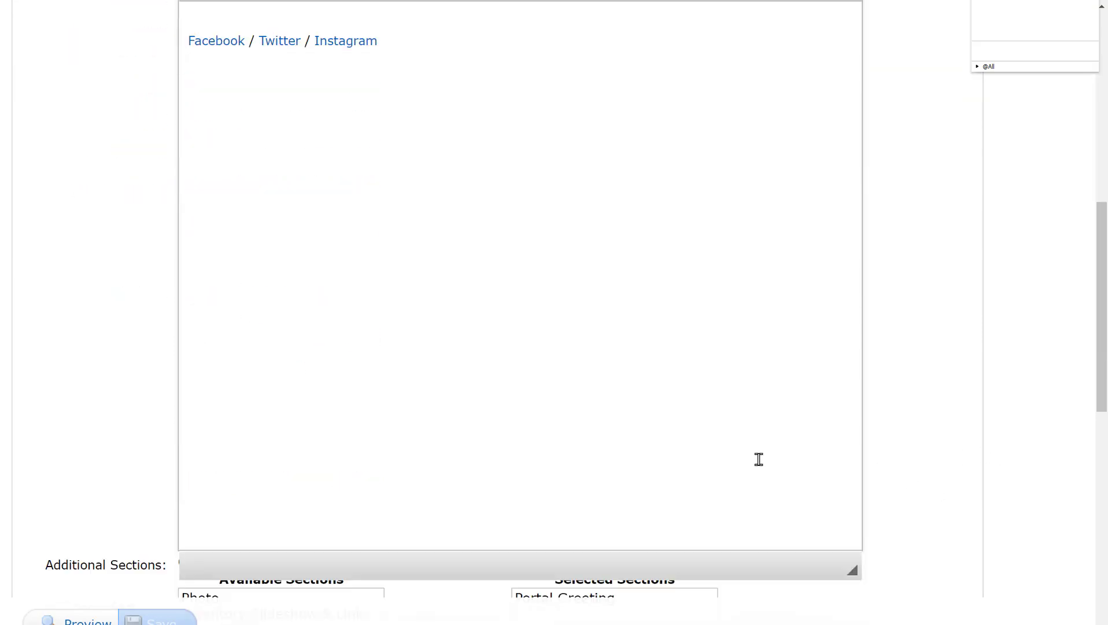
scroll(759, 459, down, 1)
scroll(327, 435, up, 7)
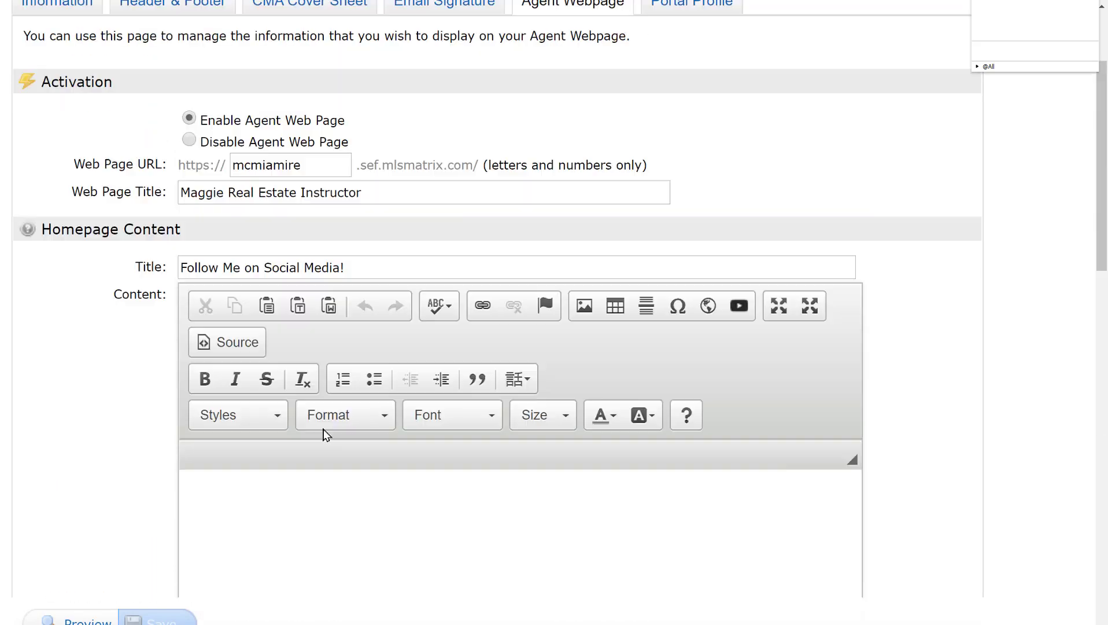
scroll(443, 499, down, 3)
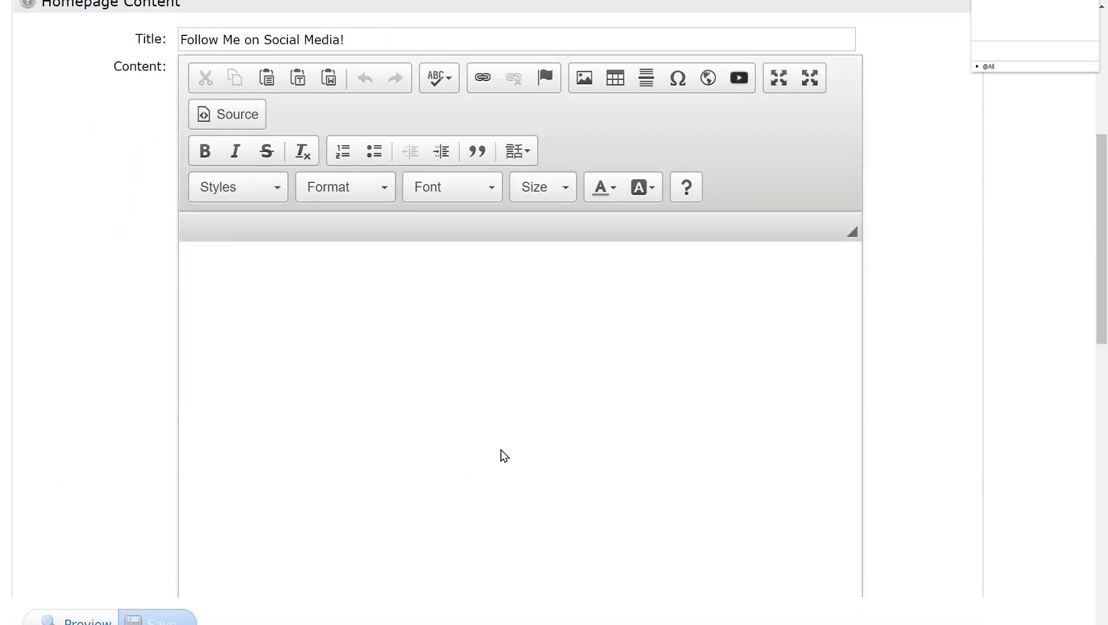
scroll(501, 450, down, 5)
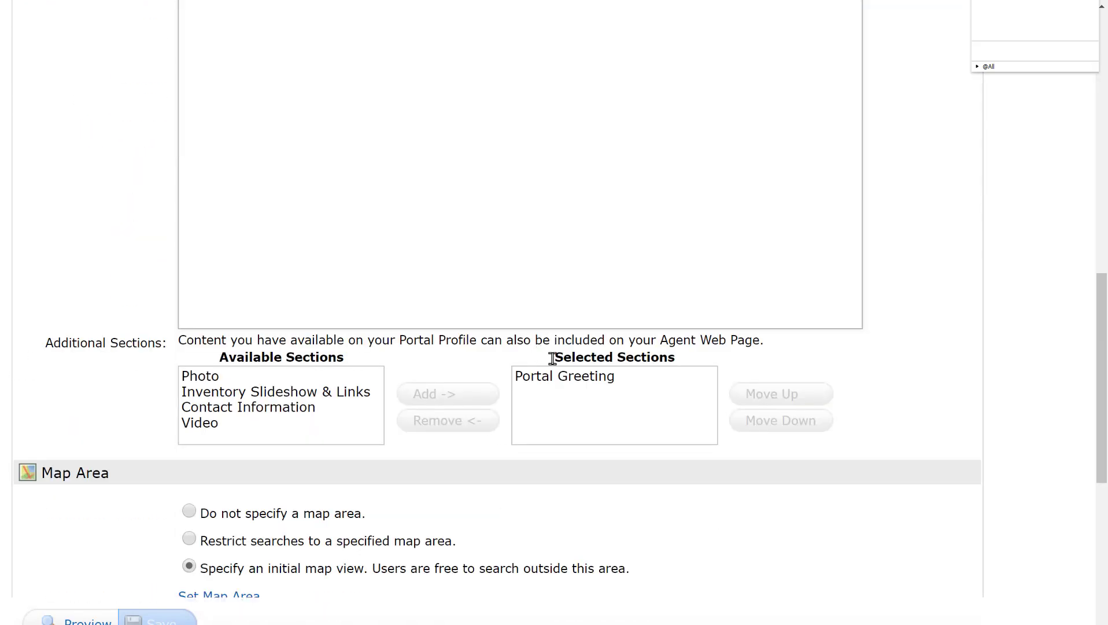
double_click(551, 381)
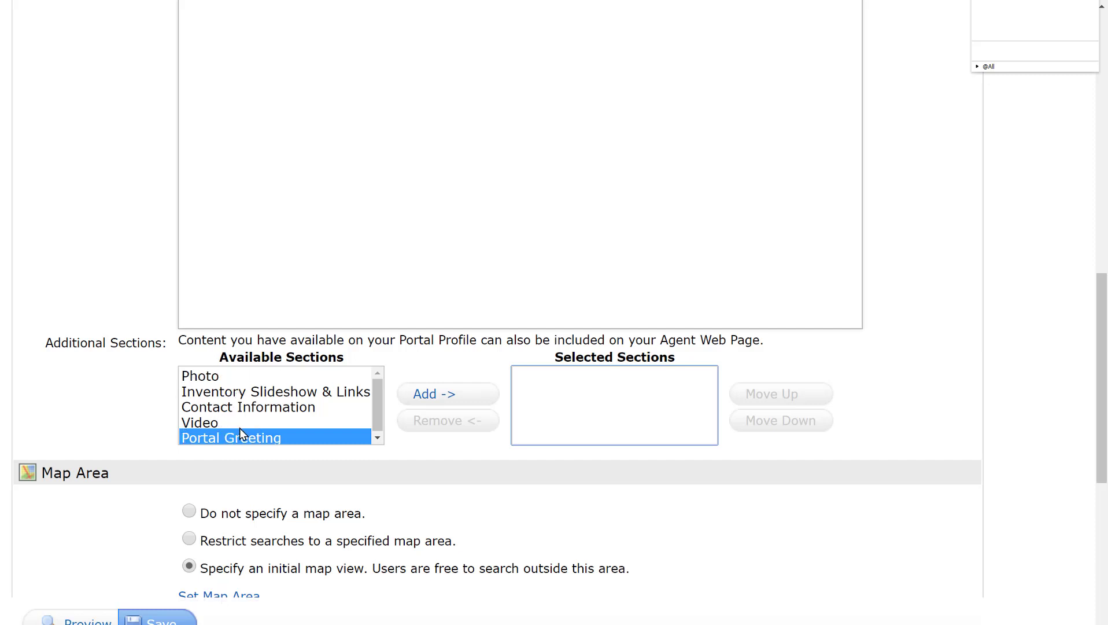
Move Portal Greeting, Photo and Contact Information into the webpage's Selected Sections
click(246, 441)
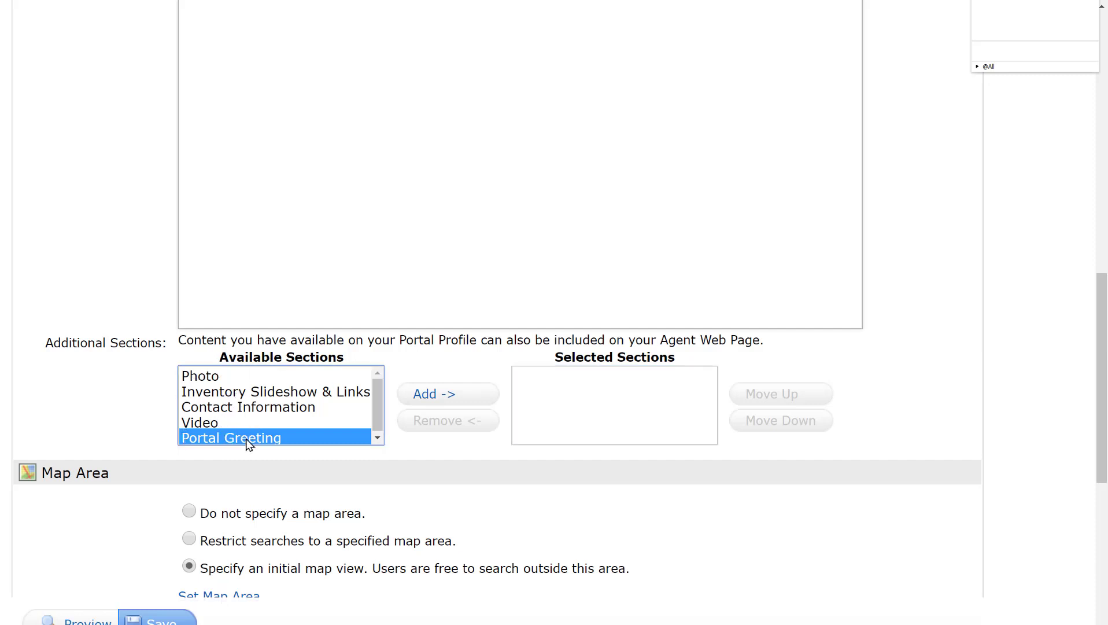
click(424, 395)
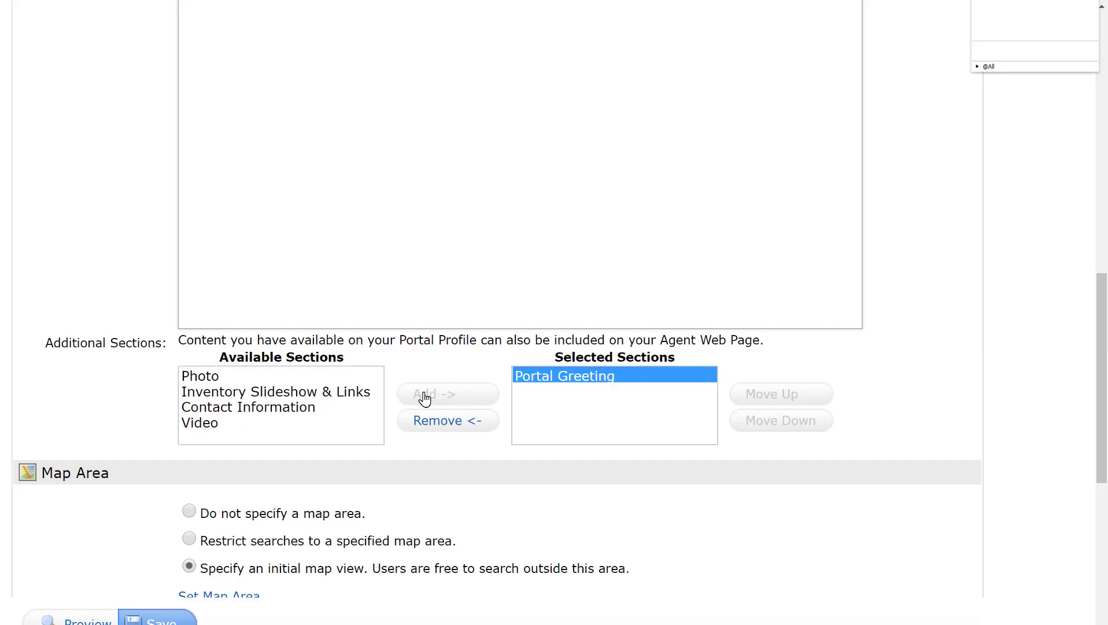
double_click(212, 382)
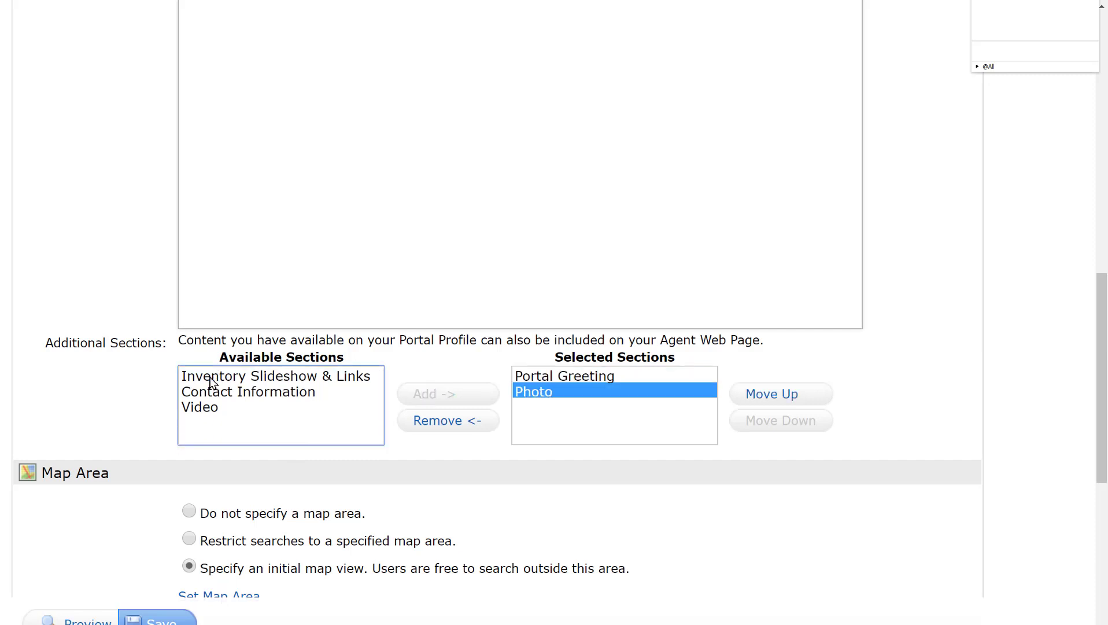
click(216, 394)
double_click(217, 395)
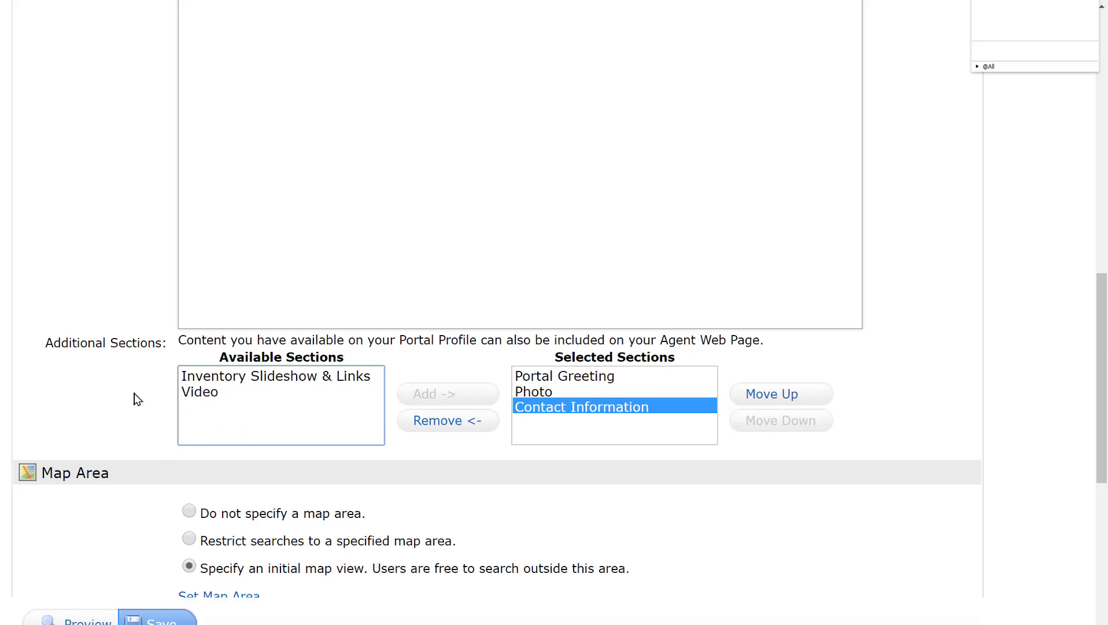
scroll(137, 399, down, 4)
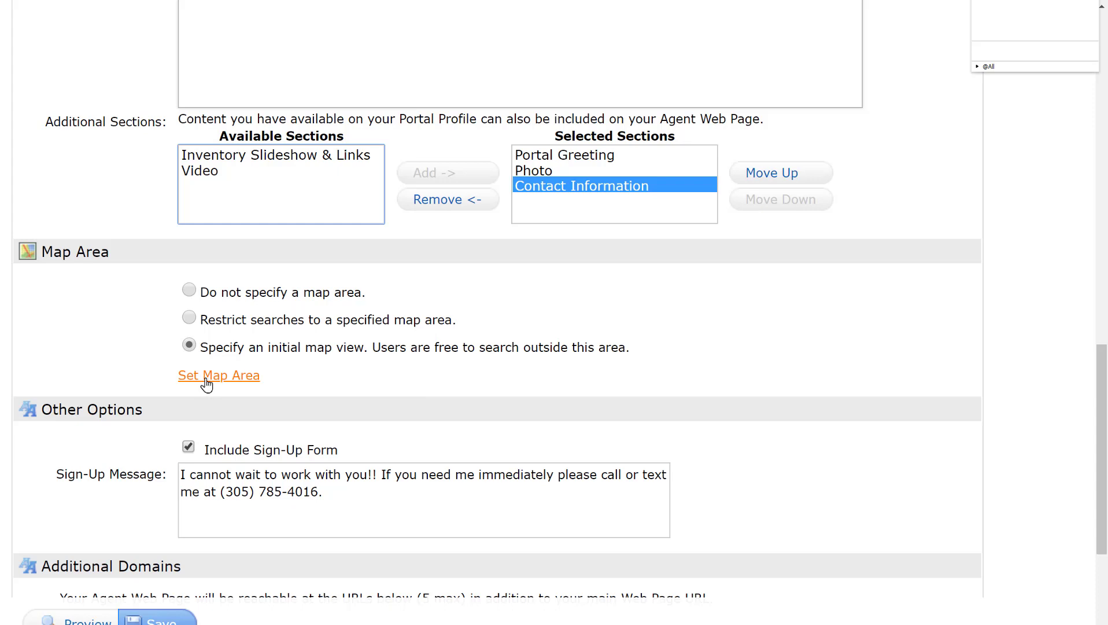
Scroll past Other Options and Additional Domains, save the webpage settings, and close the confirmation banner
scroll(91, 440, down, 1)
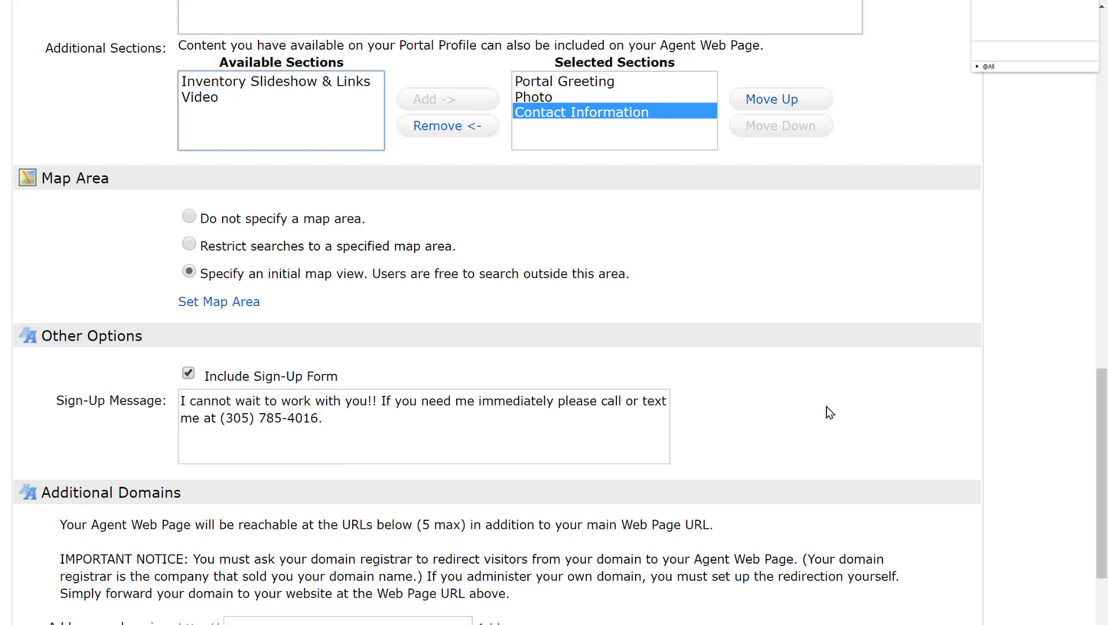
scroll(787, 388, down, 3)
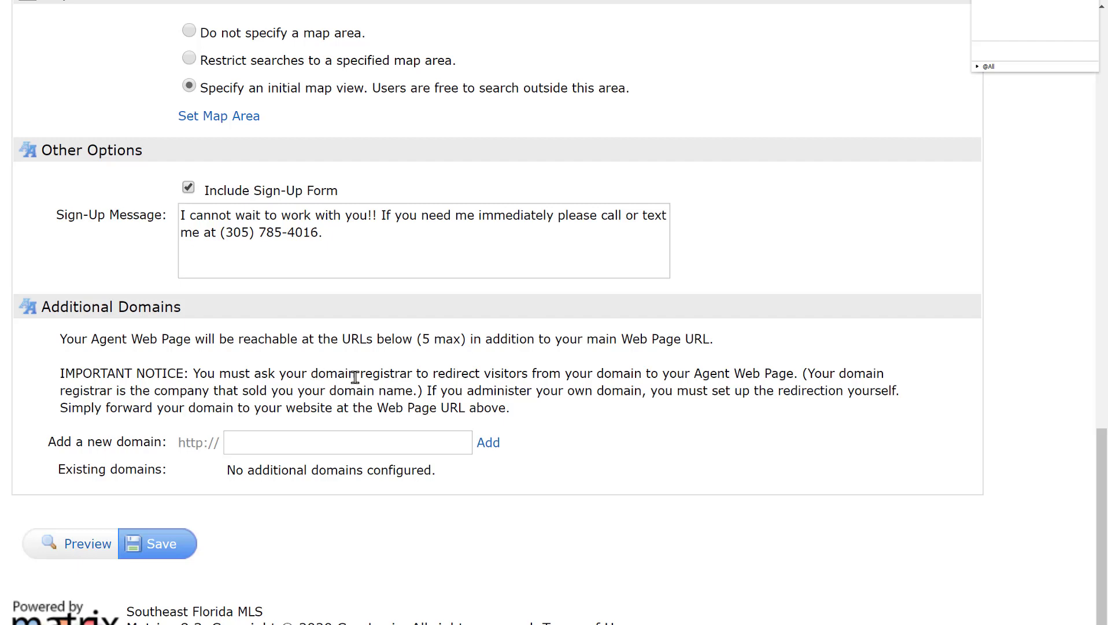
drag(311, 375, 423, 374)
click(584, 386)
click(160, 548)
click(160, 548)
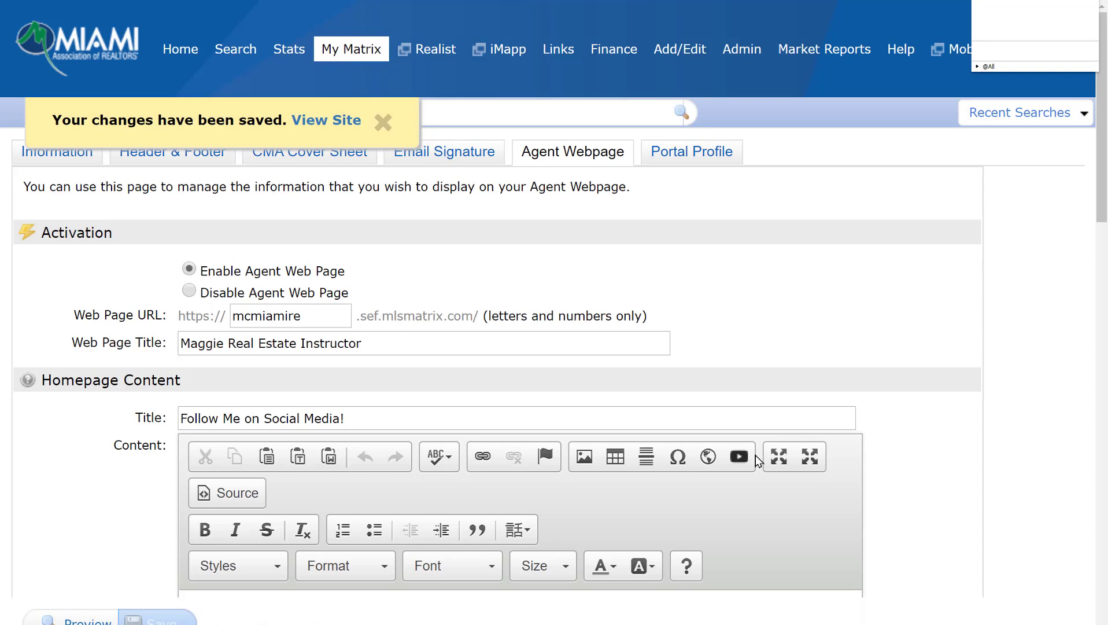
click(384, 122)
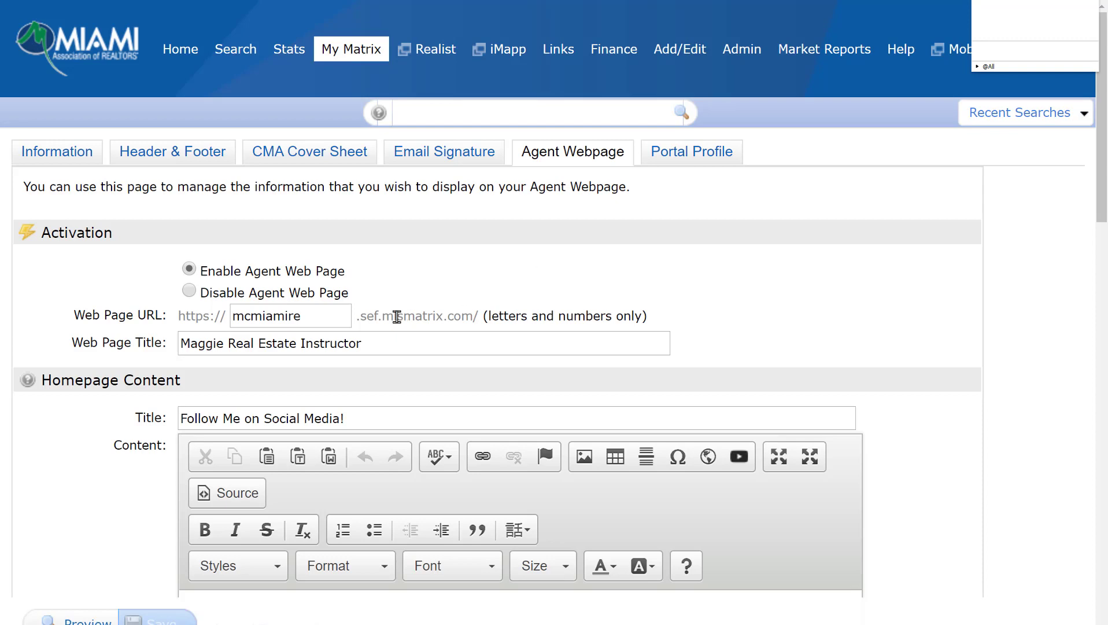
Go to My Matrix > Settings and open Portal Notification Settings
mouse_move(354, 49)
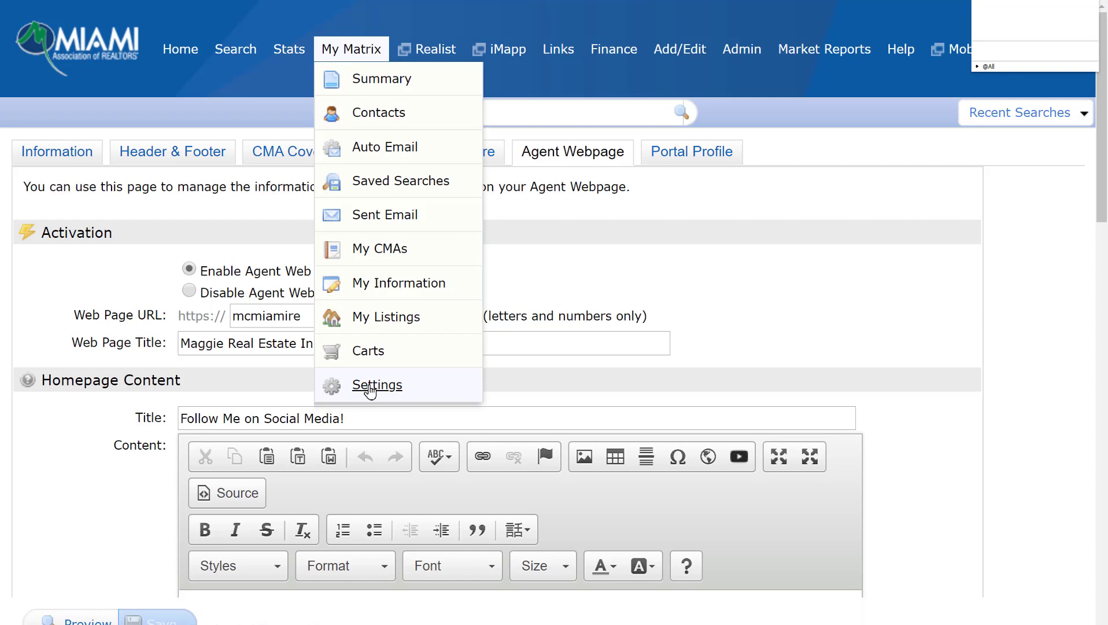
click(371, 390)
scroll(354, 368, down, 5)
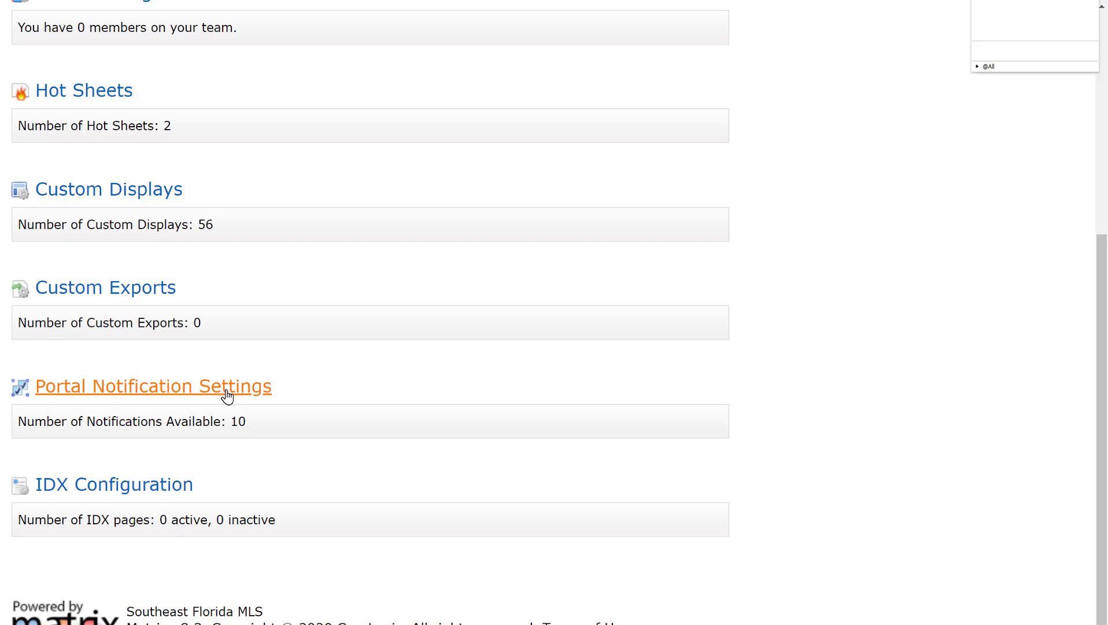
click(227, 396)
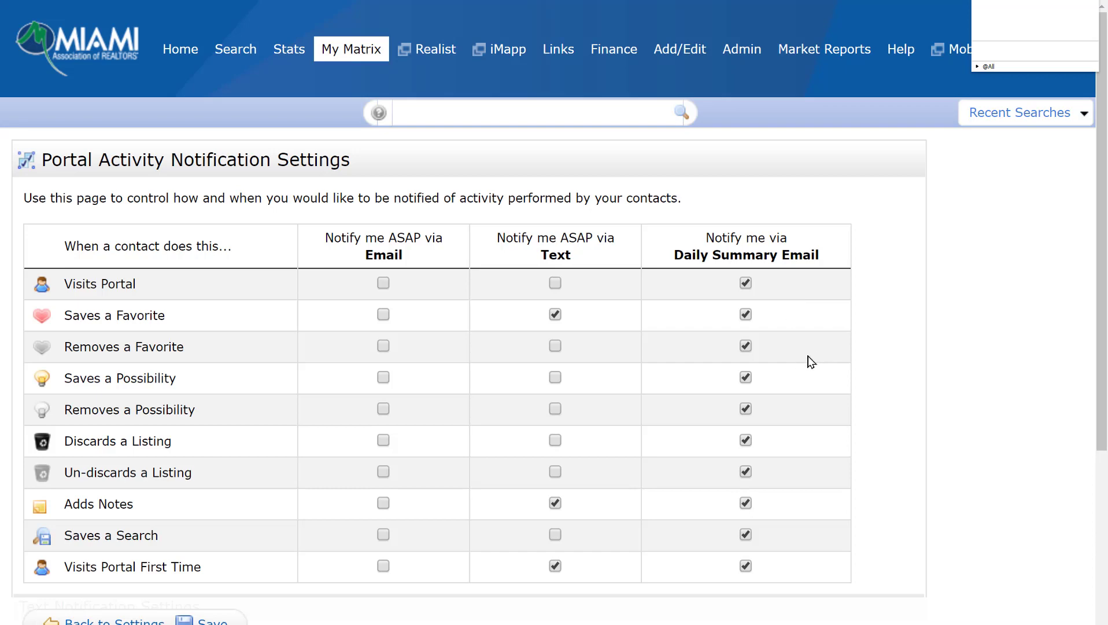
Scroll down to the Text Notification Settings section and the Save button
scroll(710, 321, down, 4)
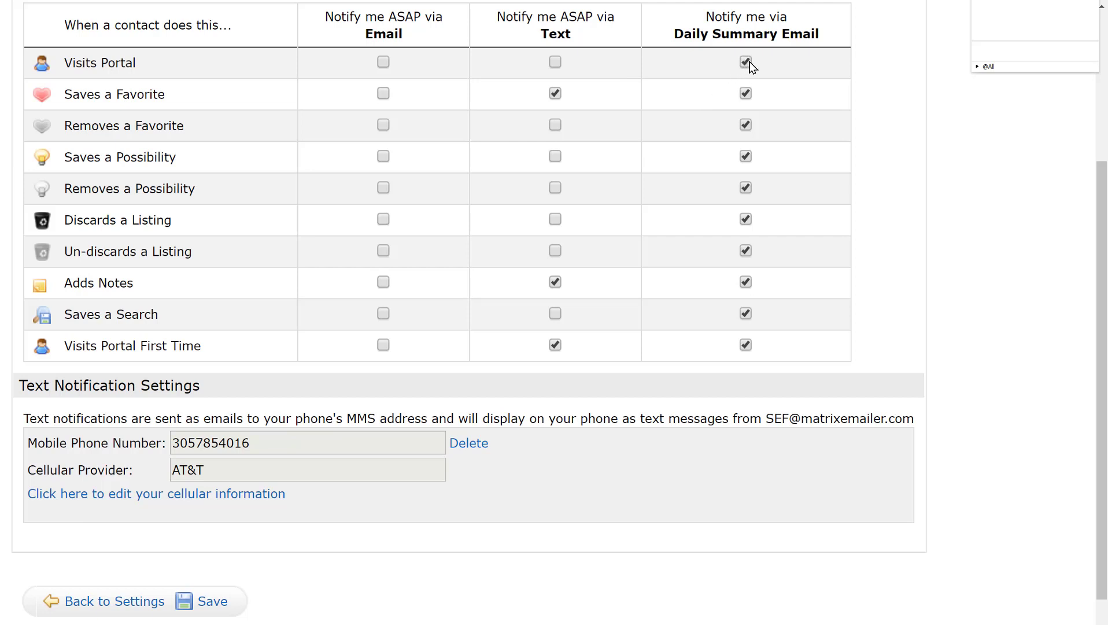
Uncheck Visits Portal under Daily Summary Email and open the cellular information editor
click(748, 63)
scroll(347, 335, down, 1)
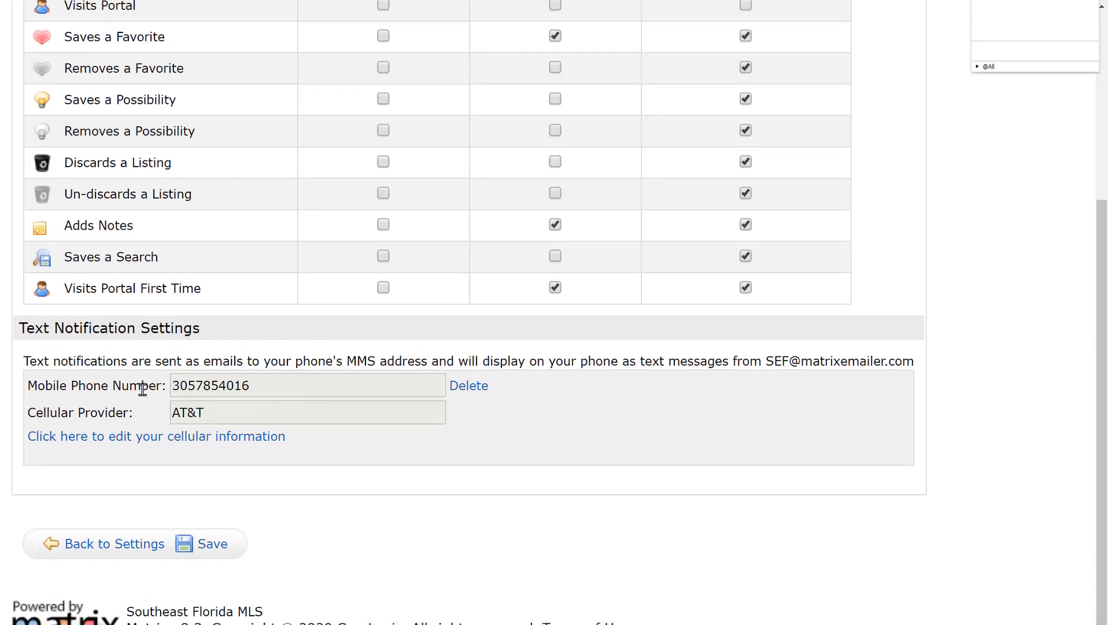
click(208, 448)
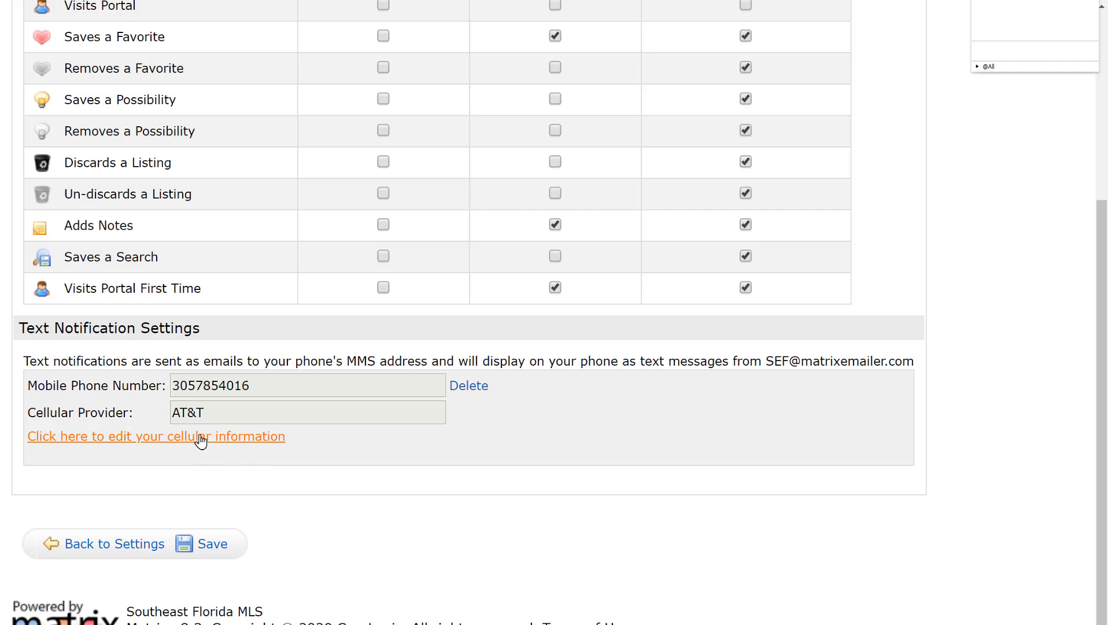
key(ctrl)
key(ctrl)
key(ctrl)
key(ctrl)
Edit the mobile number, request a texted verification code, and enter the received code
click(202, 441)
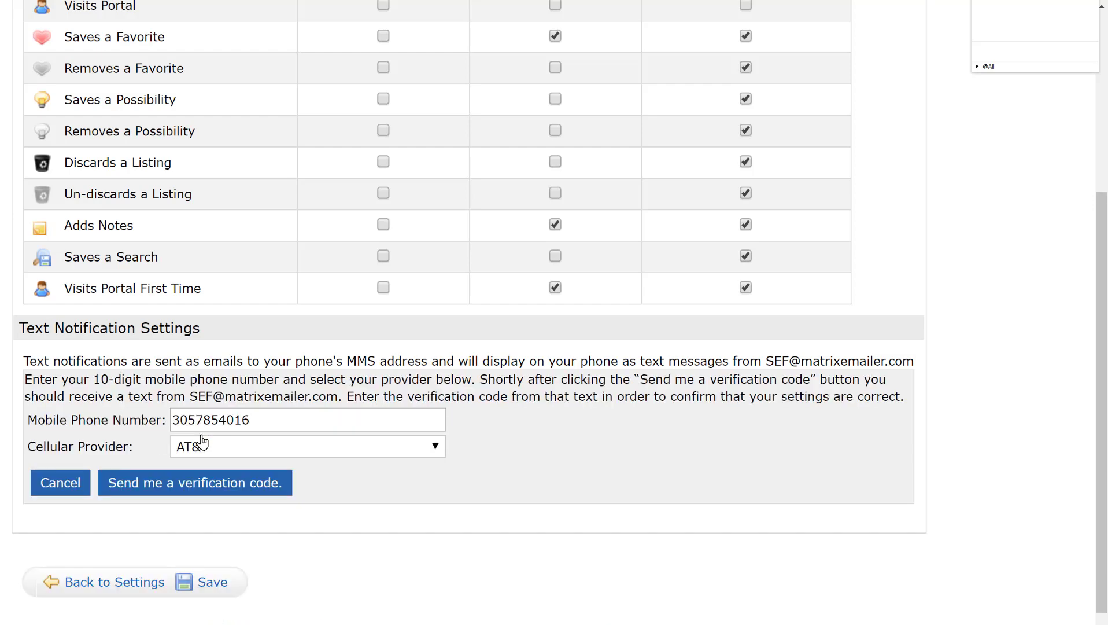
click(292, 415)
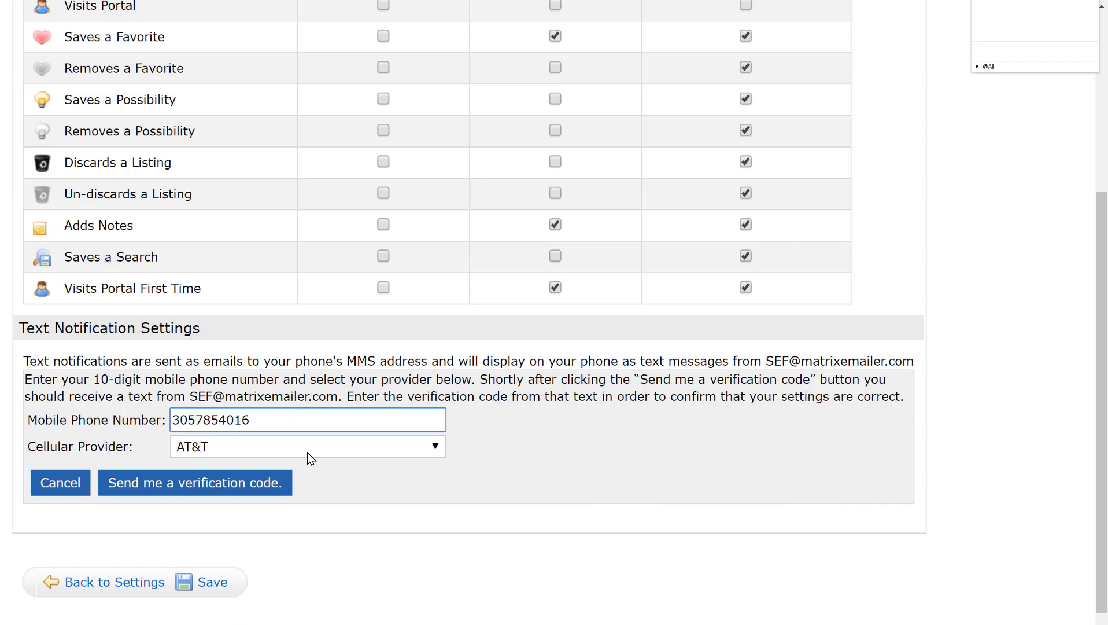
click(253, 494)
click(253, 493)
click(267, 476)
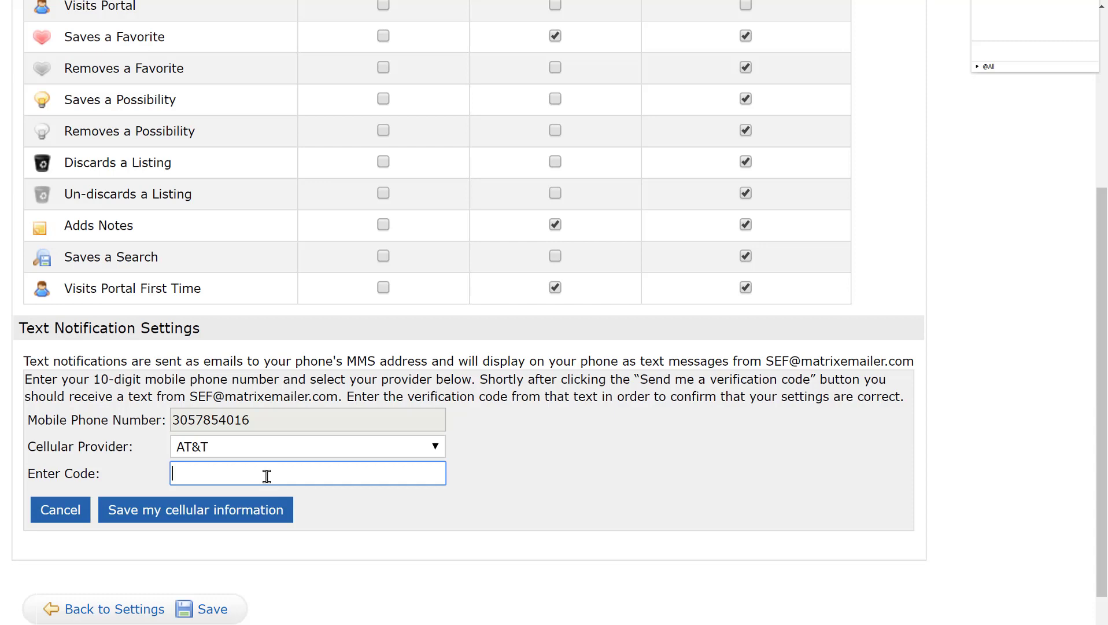
Save the verified cellular information and then the notification settings
click(224, 524)
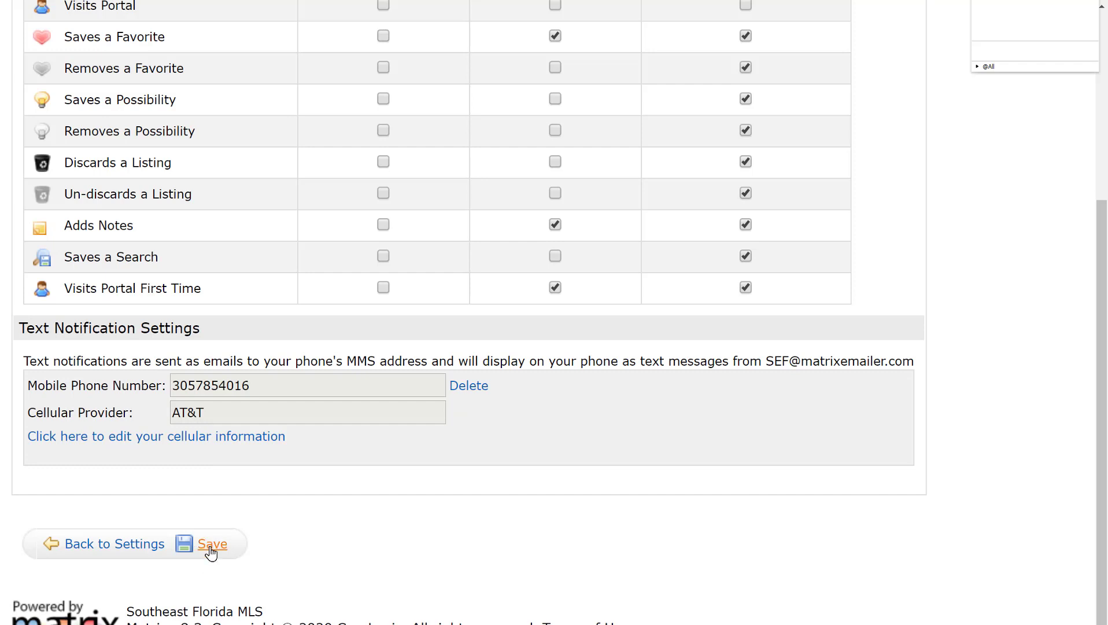
click(208, 549)
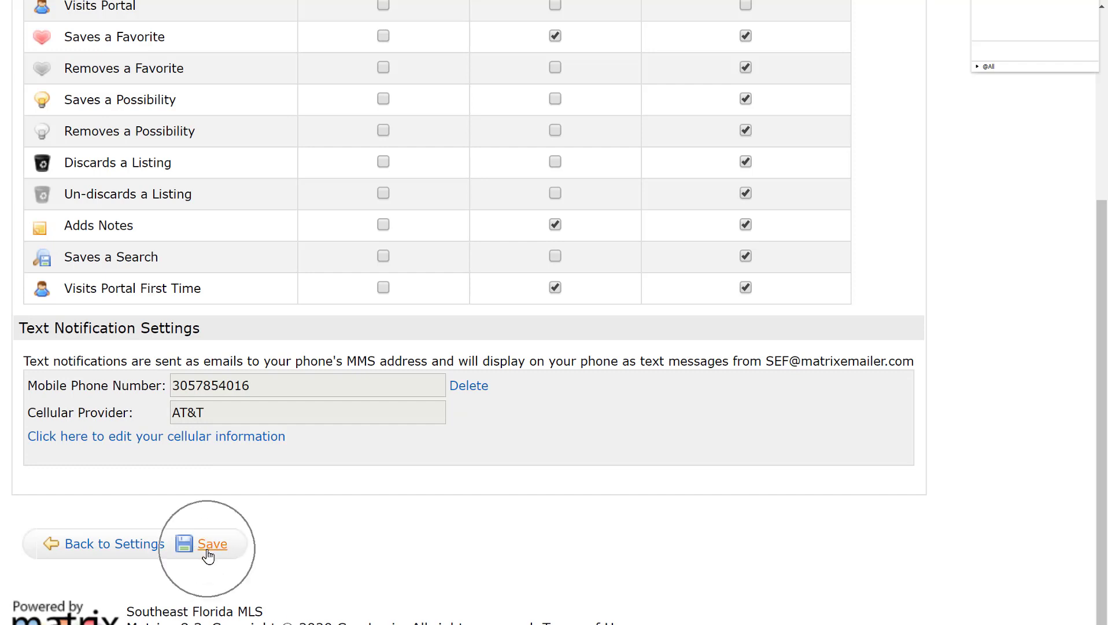
click(207, 551)
Return to the My Matrix overview and bring up the My Matrix dropdown
key(ctrl)
key(ctrl)
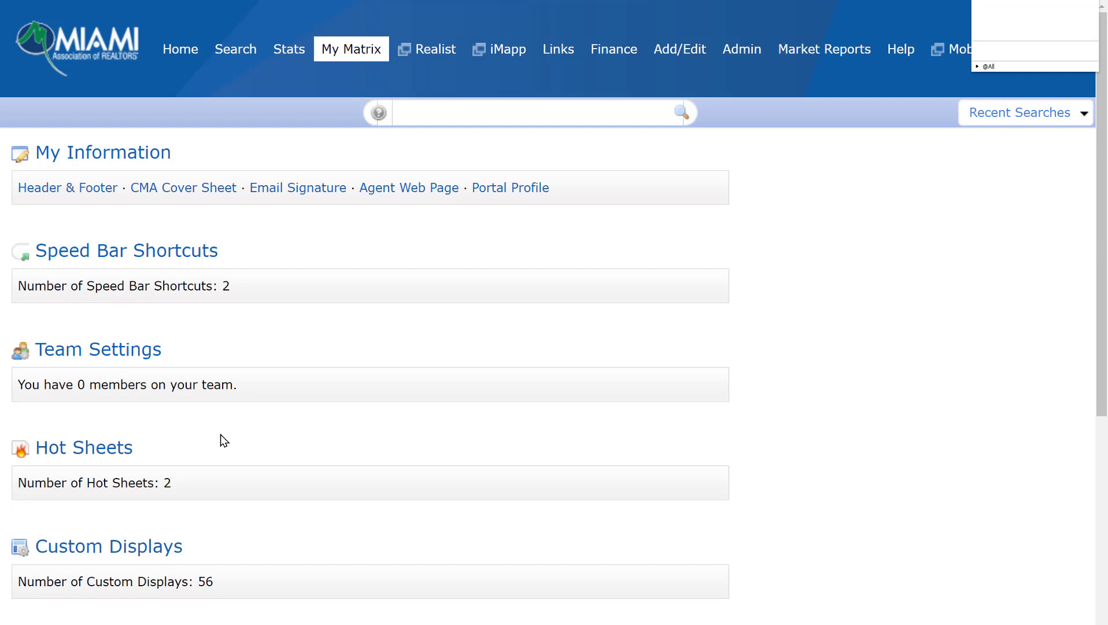
mouse_move(355, 53)
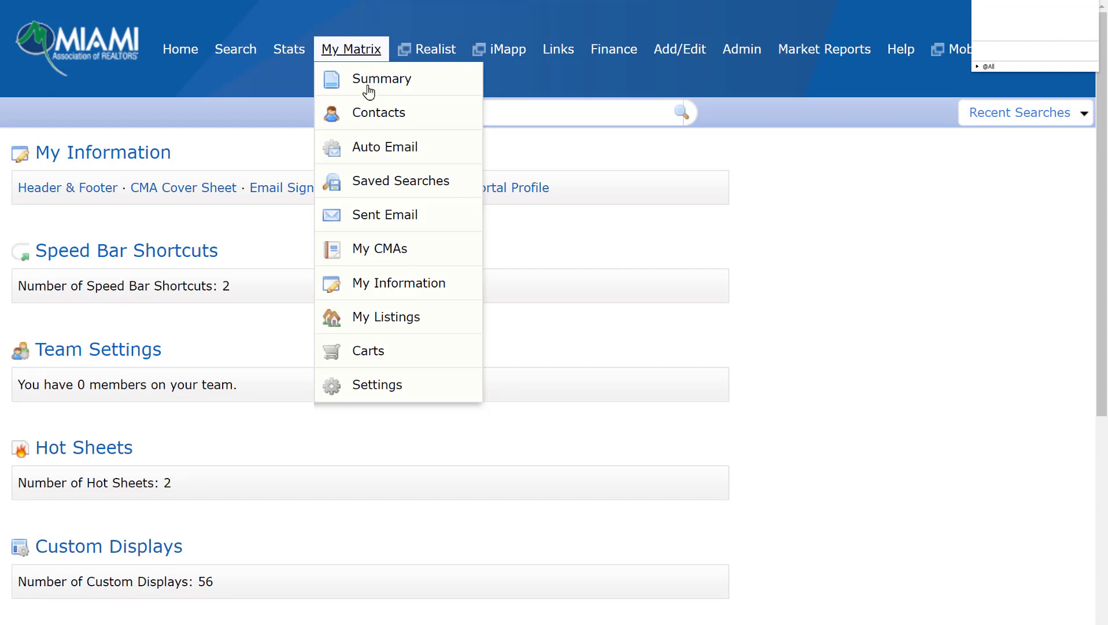
Open the 35-contact Active Contacts list, start a new contact, then cancel the form
click(369, 123)
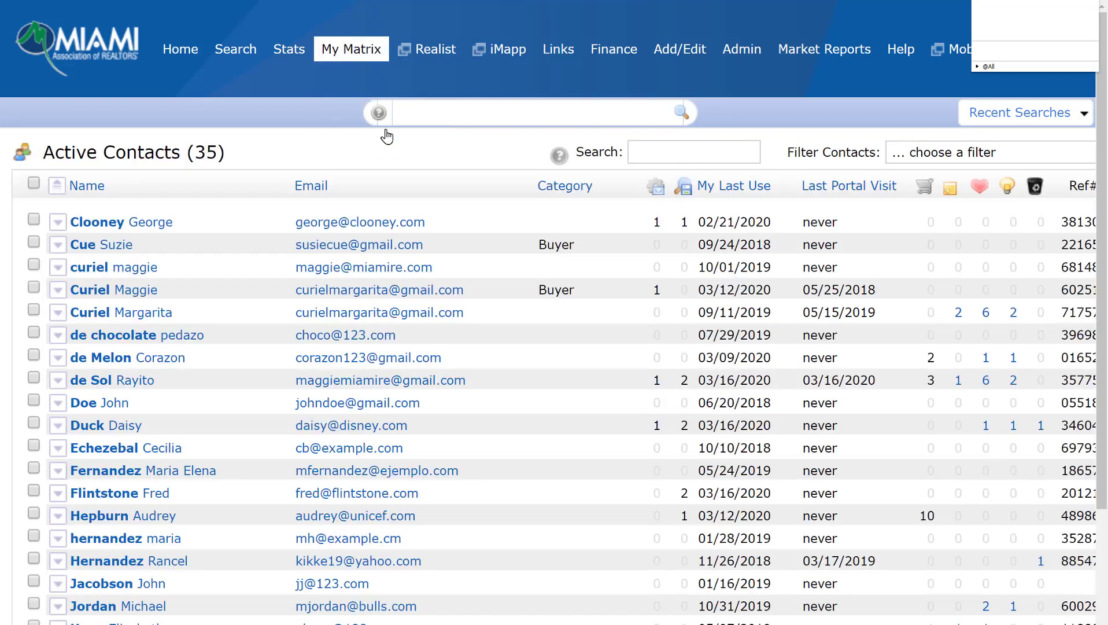
scroll(515, 341, down, 10)
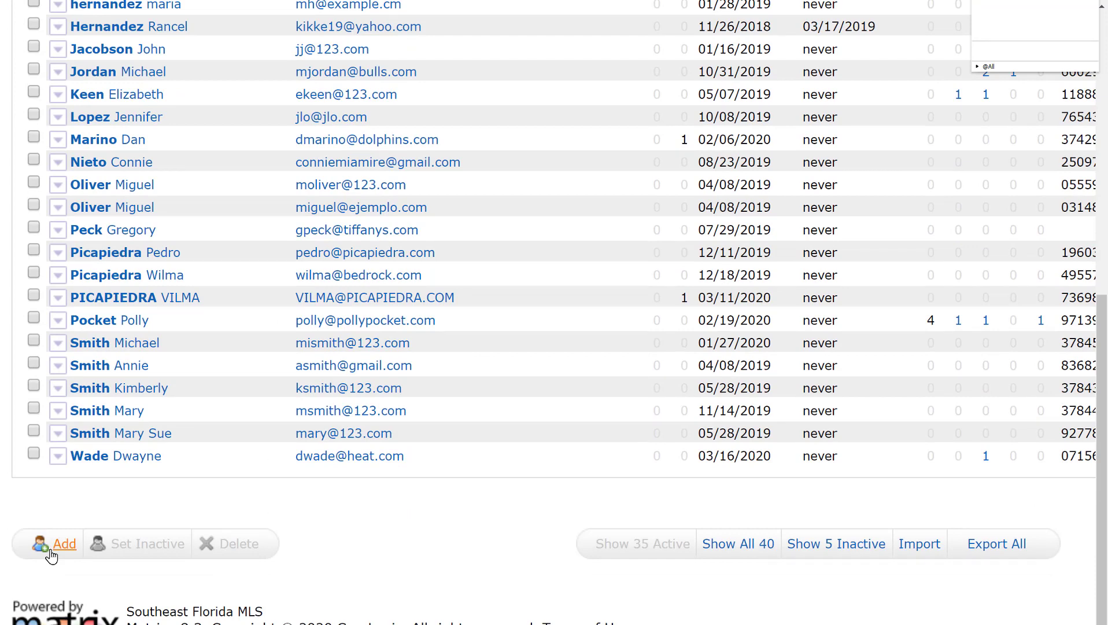
click(50, 552)
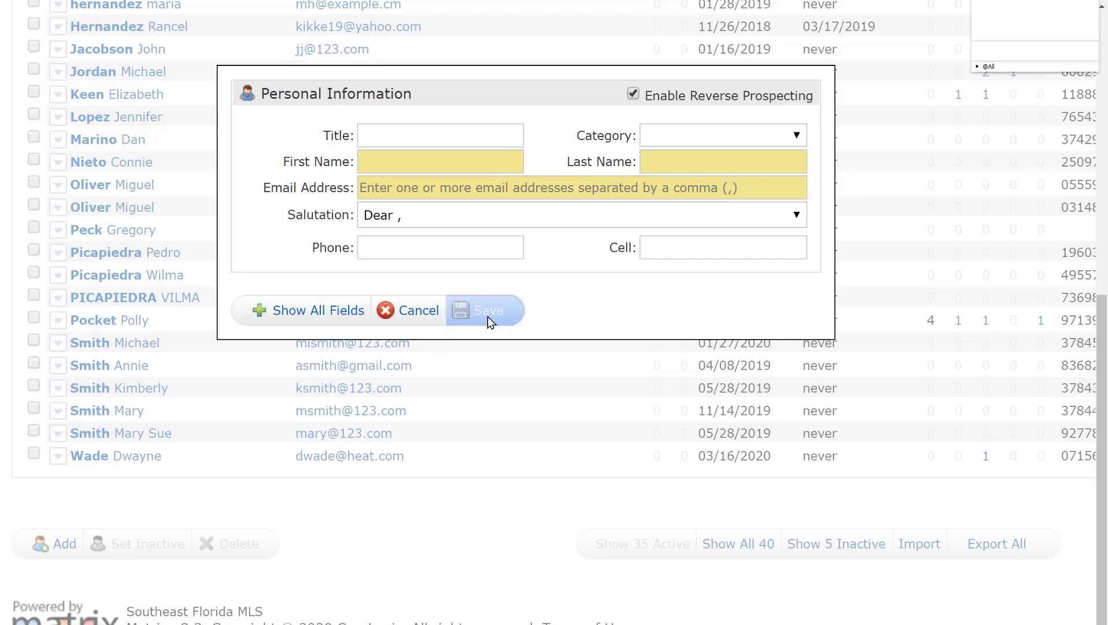
click(418, 310)
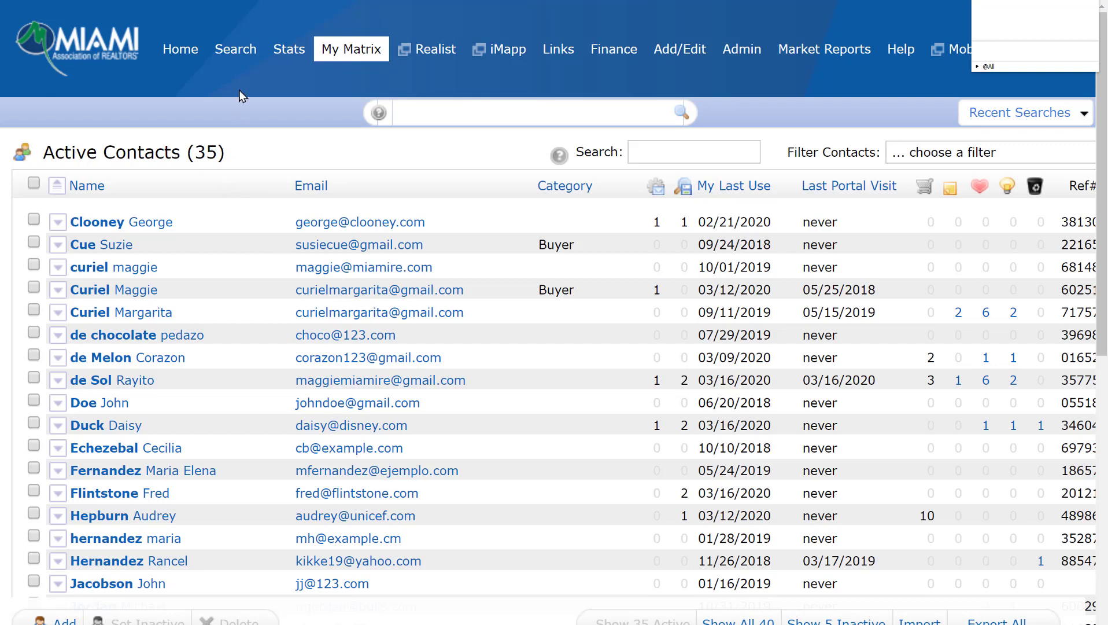
Open Search > RE1/RE2 Single Family/Condo and scroll down to the Additional Fields section
click(245, 55)
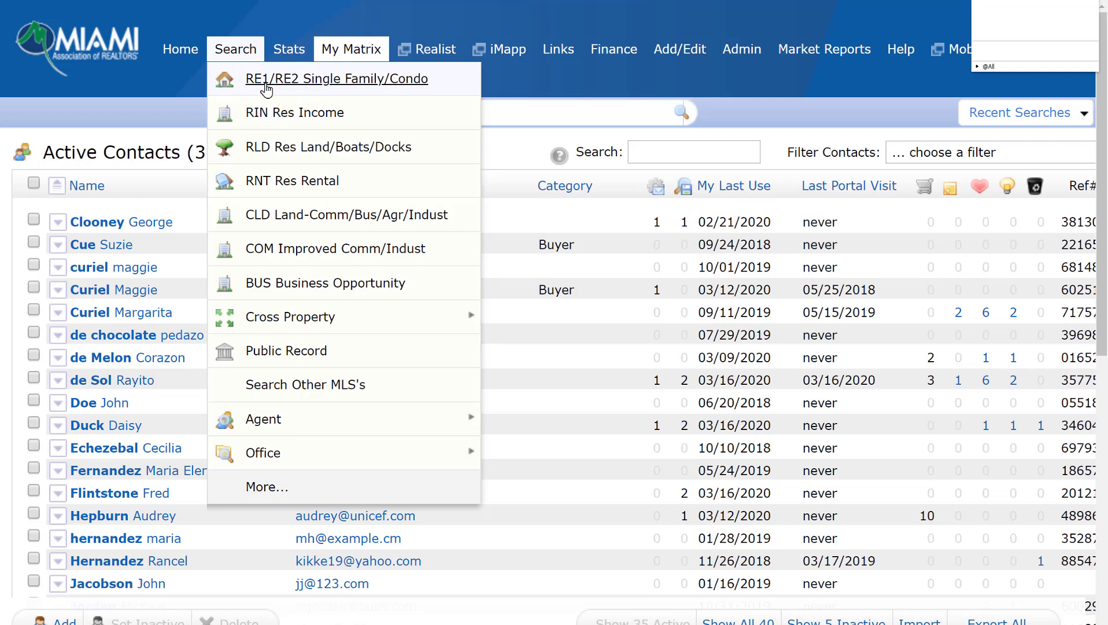
click(267, 90)
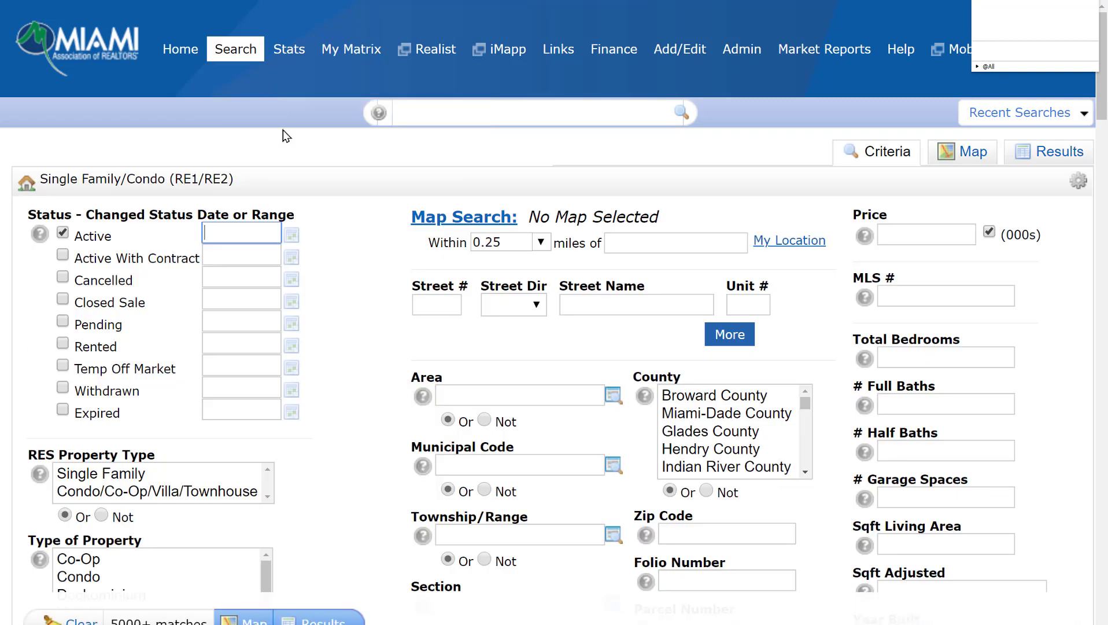
mouse_move(242, 51)
click(200, 136)
scroll(210, 163, down, 3)
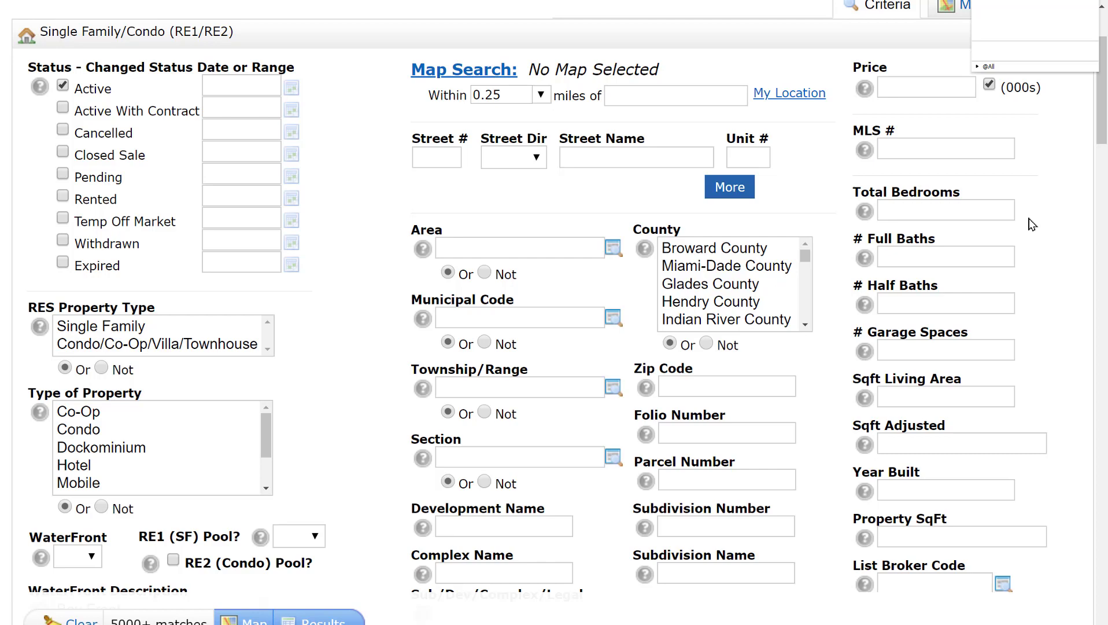
scroll(773, 297, down, 3)
scroll(380, 358, down, 5)
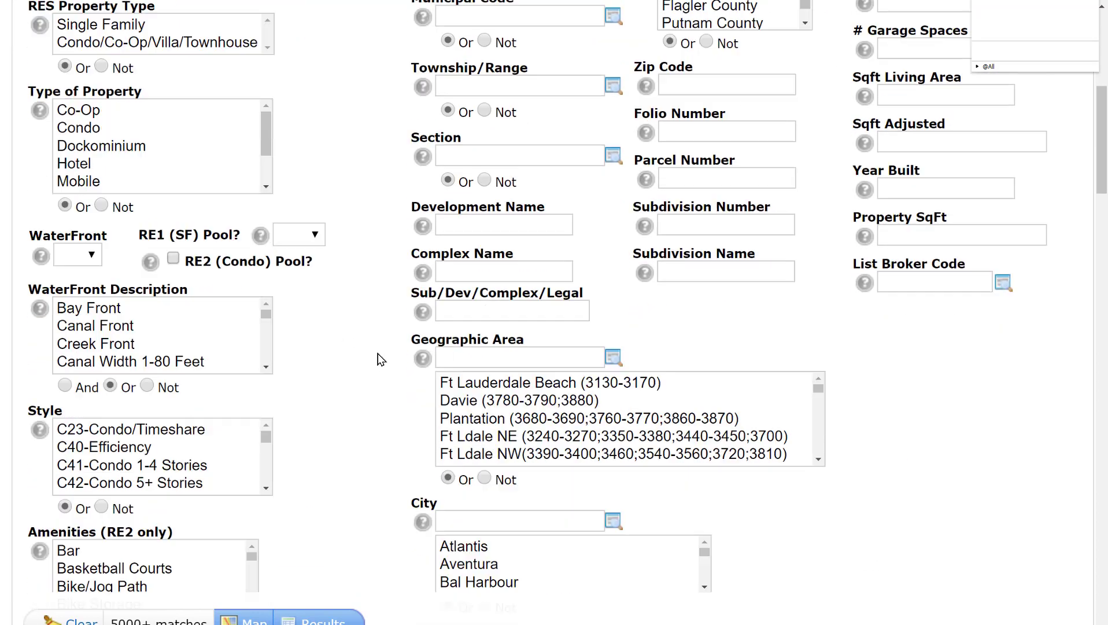
scroll(379, 359, down, 6)
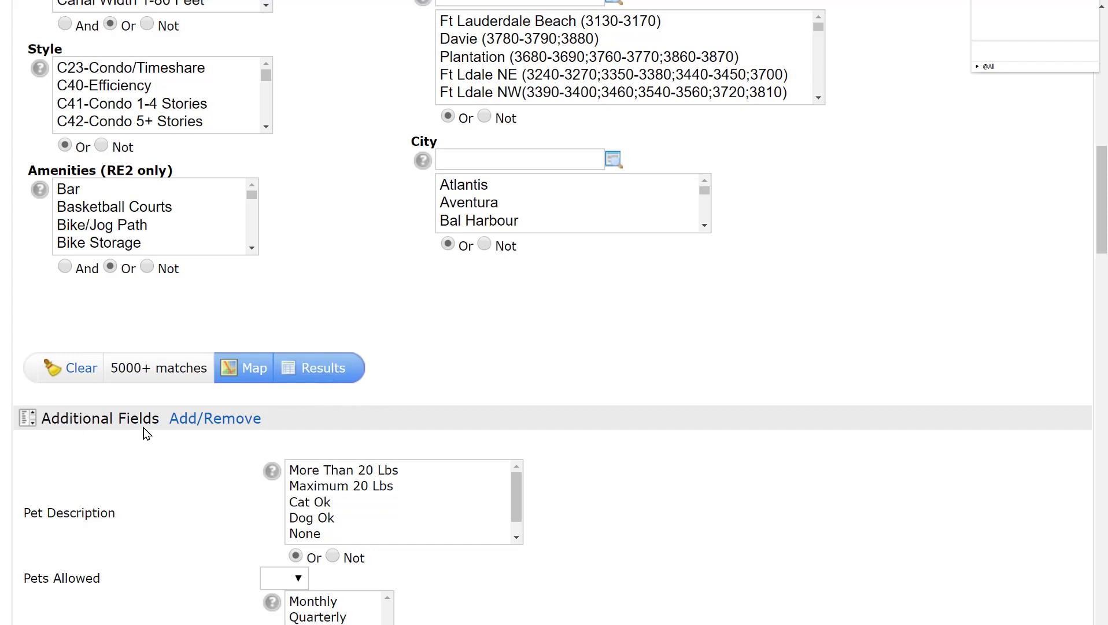
Search Available Fields for 'hopa' and add HOPA to the frequently used search fields
click(199, 430)
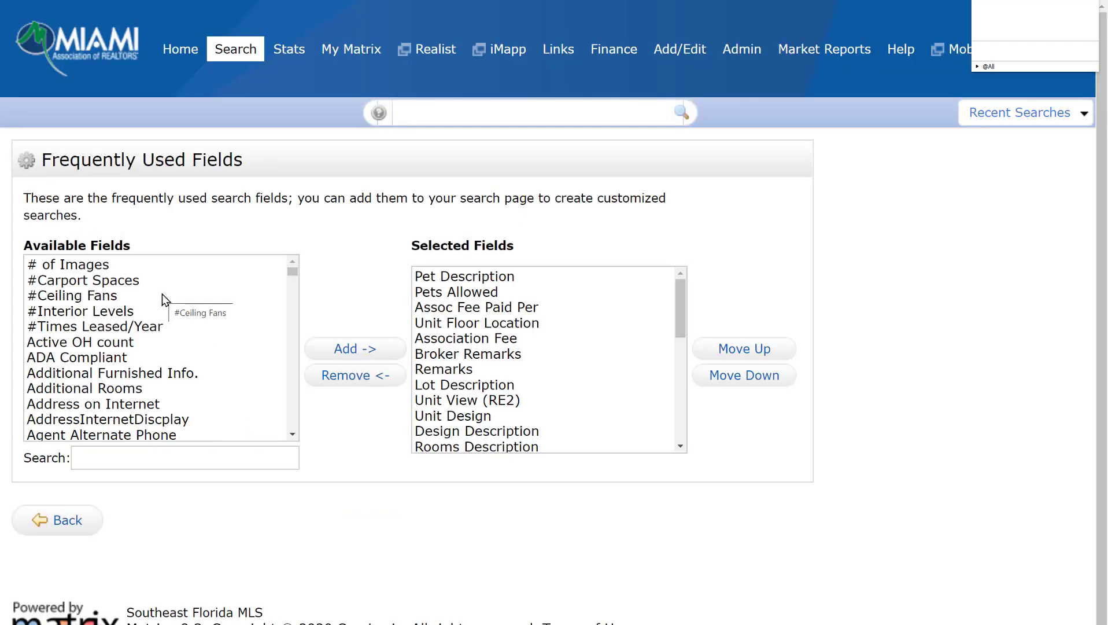
scroll(164, 298, down, 5)
scroll(166, 302, down, 20)
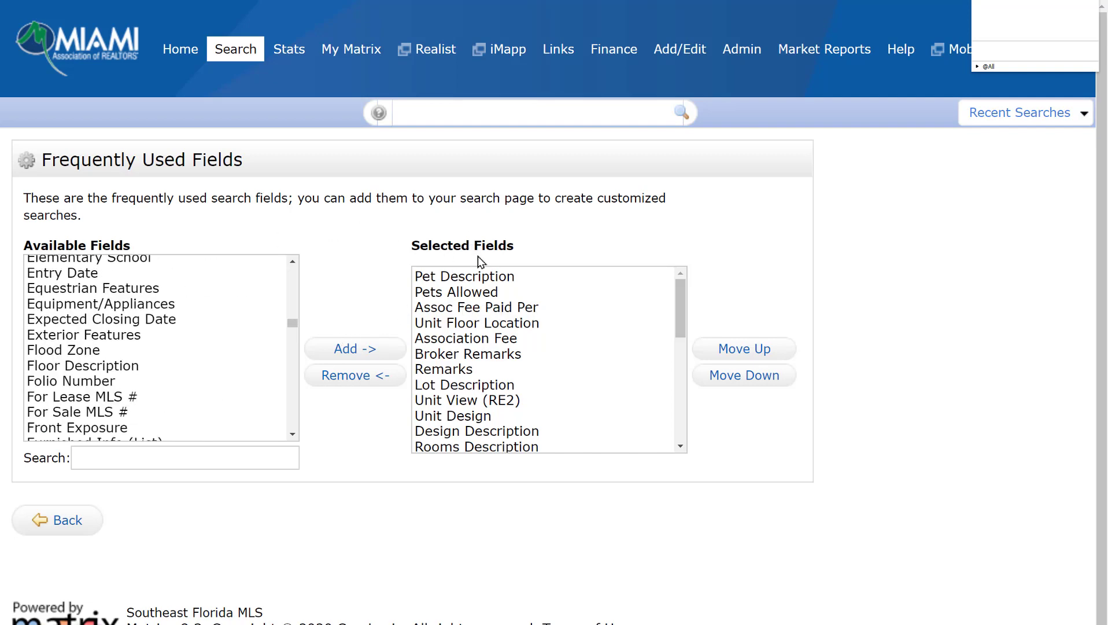
click(188, 453)
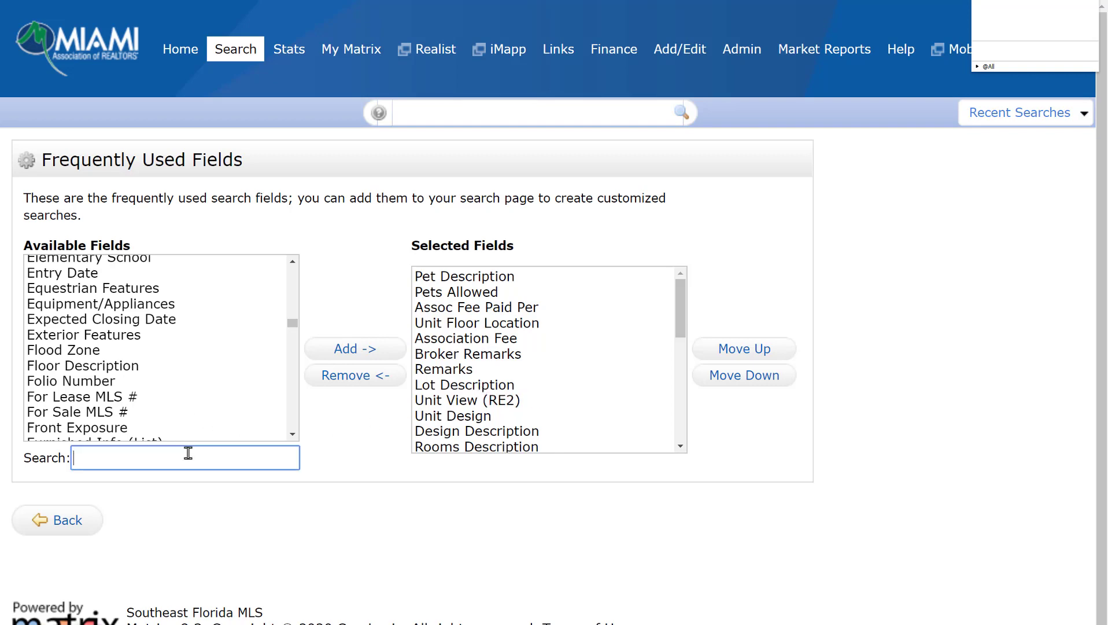
text(hopa)
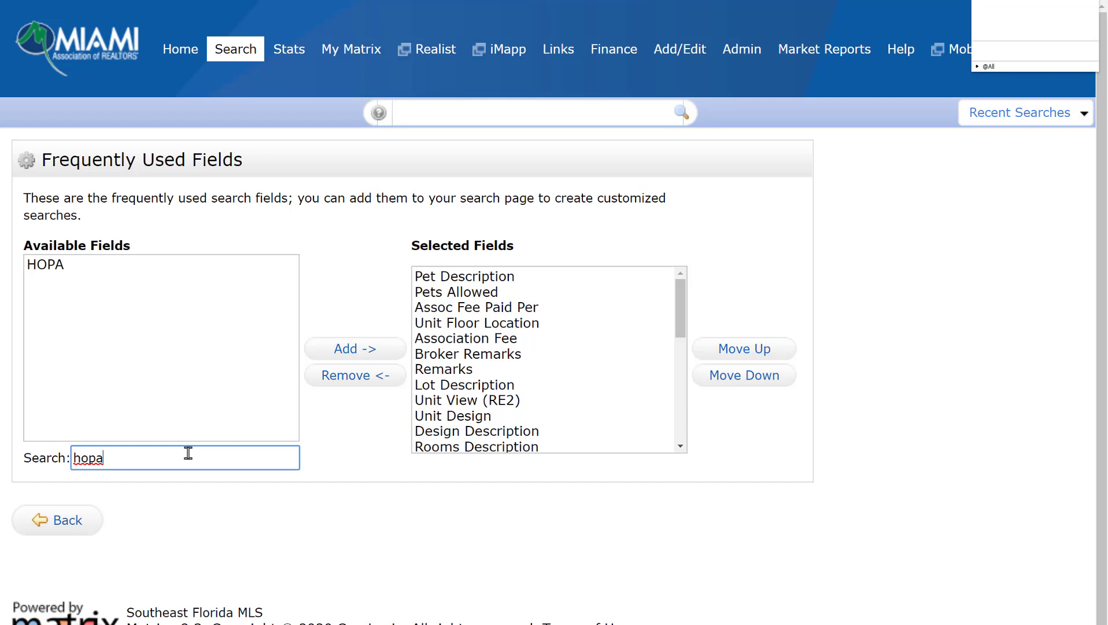
click(46, 269)
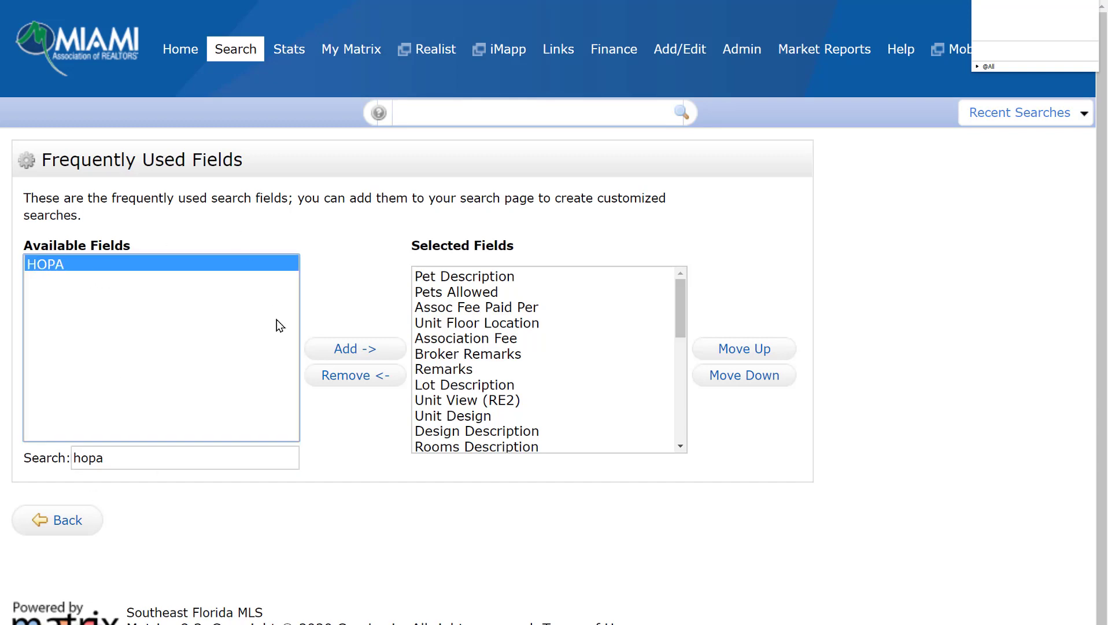
click(673, 311)
scroll(659, 405, down, 7)
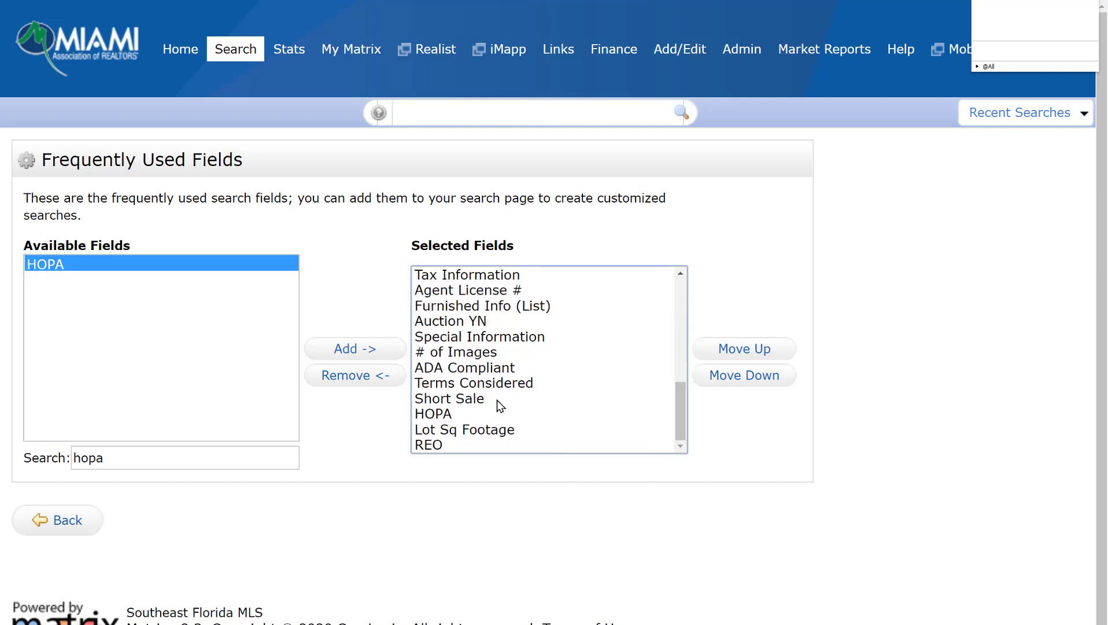
click(455, 414)
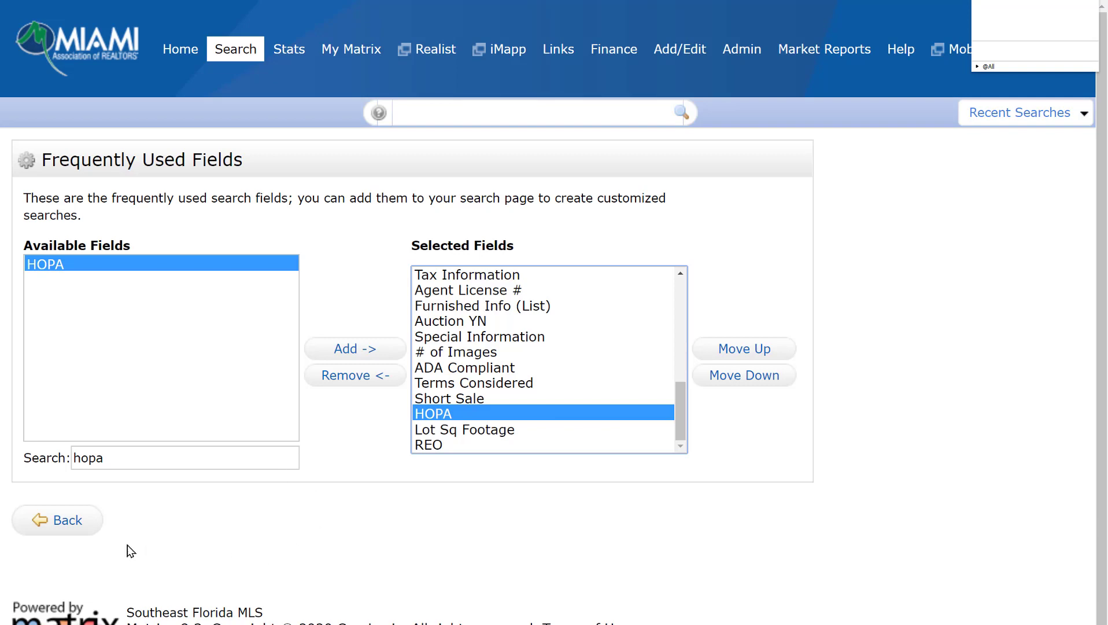
key(ctrl)
key(ctrl)
key(ctrl)
key(ctrl)
key(ctrl)
key(ctrl)
key(ctrl)
key(ctrl)
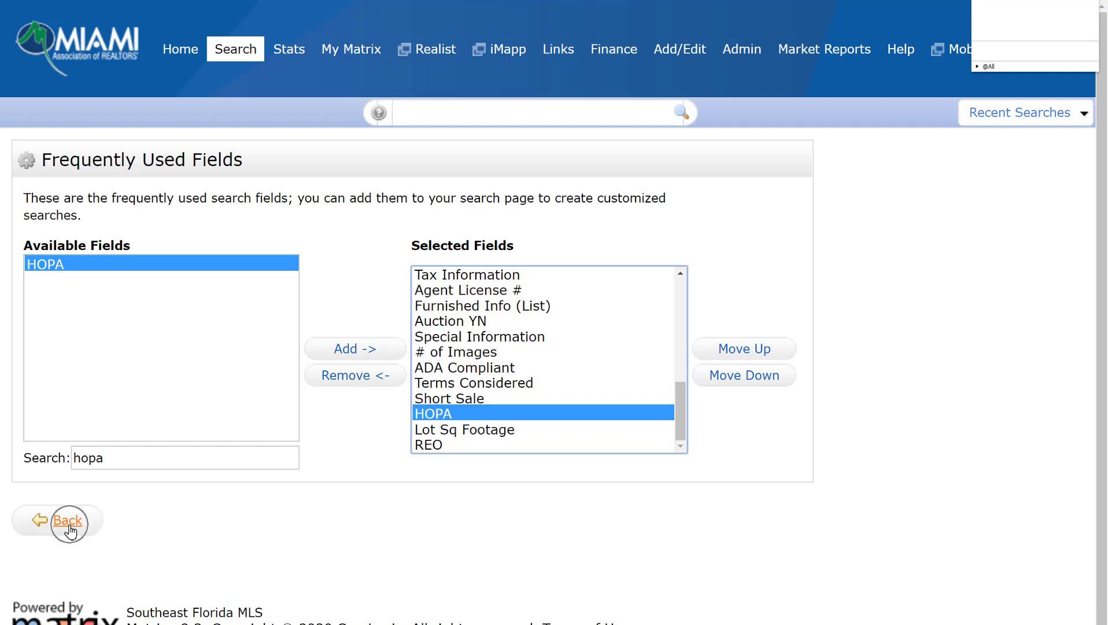
key(ctrl)
Return to the search form and set the property type to Single Family, Single
click(69, 525)
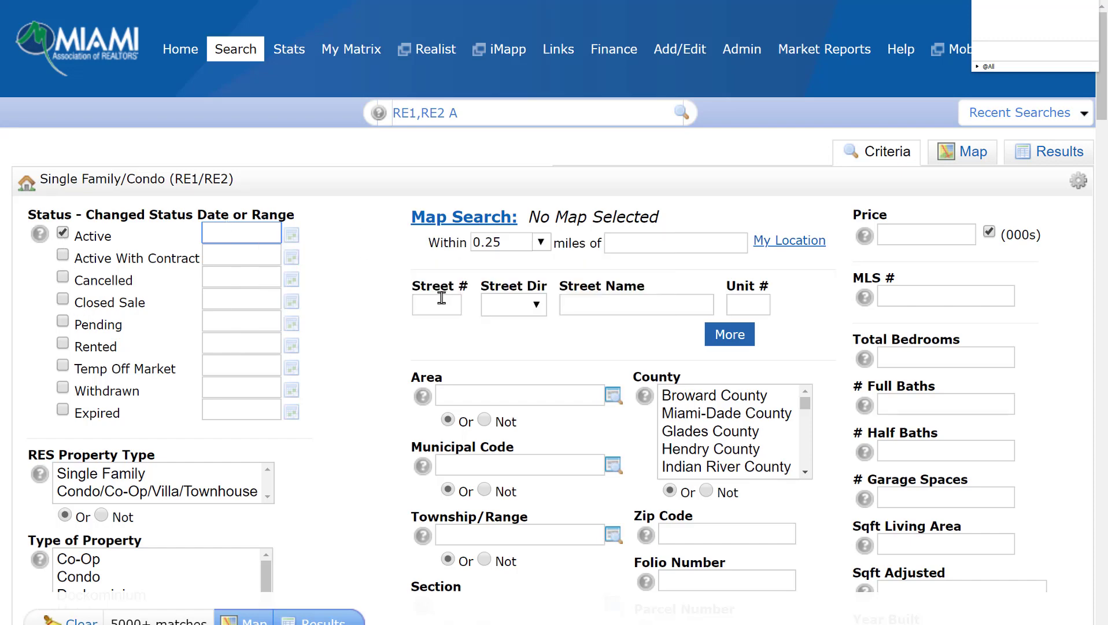
scroll(258, 351, down, 3)
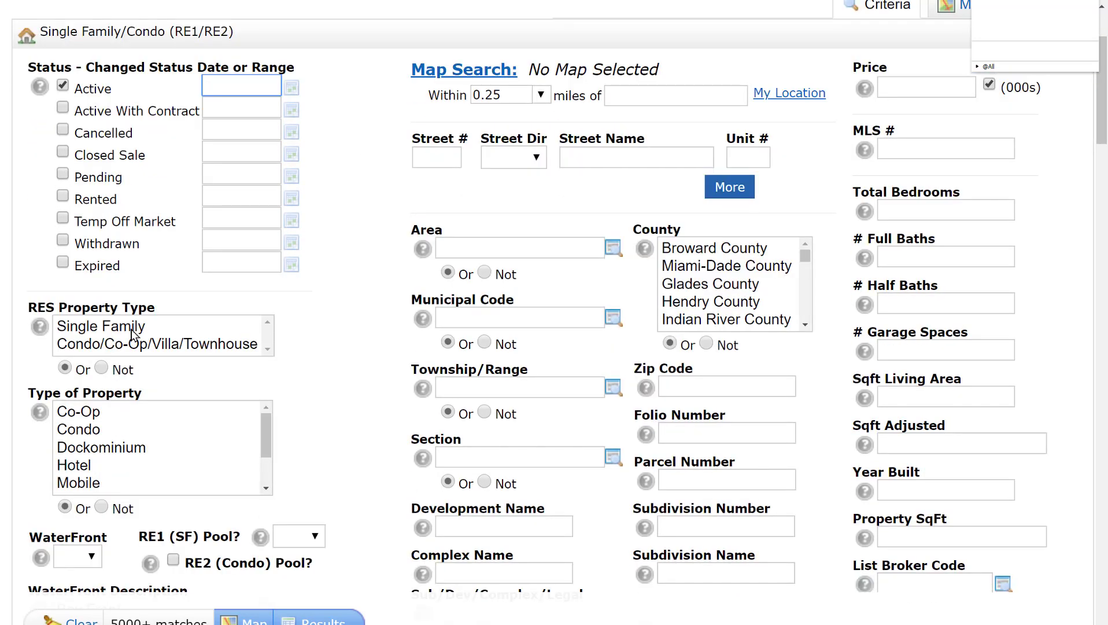
click(130, 328)
click(87, 435)
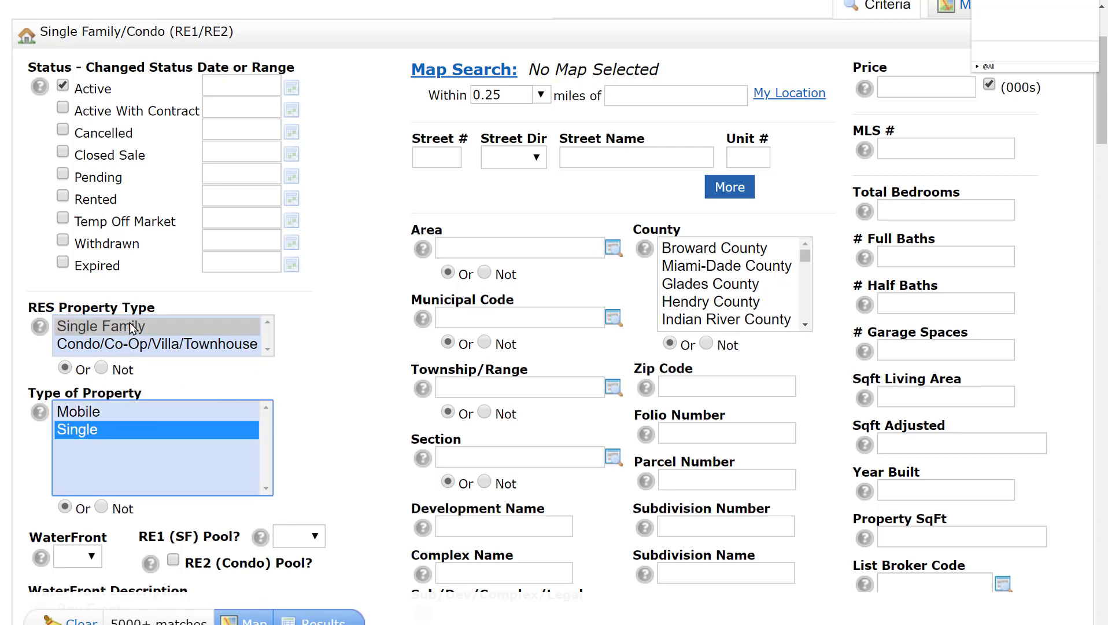
click(132, 328)
click(107, 435)
scroll(412, 316, down, 5)
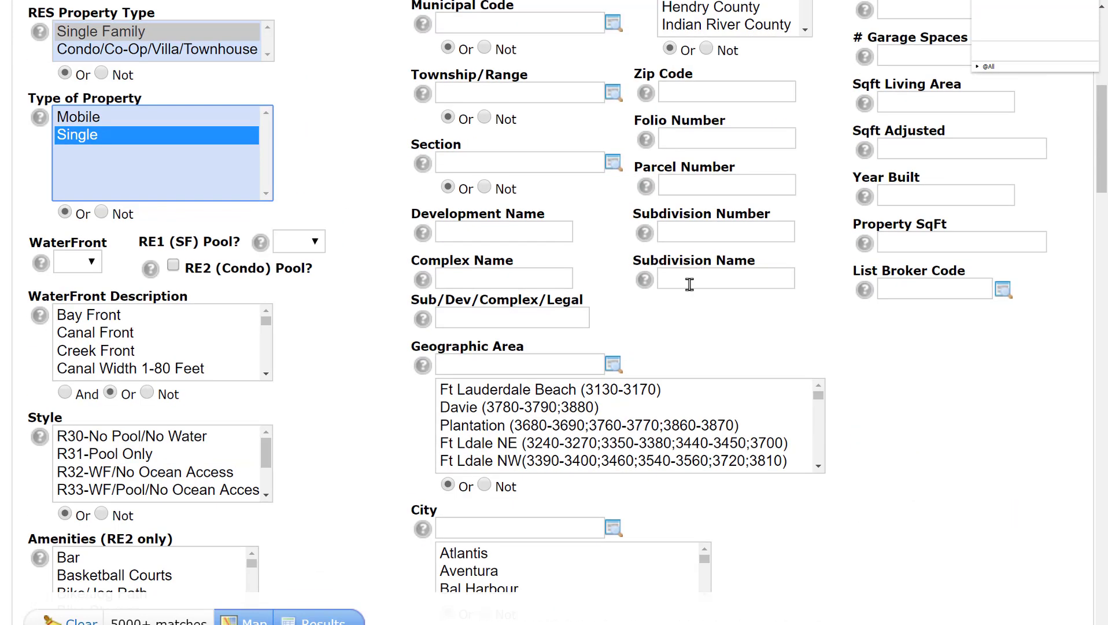
Enter Miami as the city filter
click(459, 524)
text(miami)
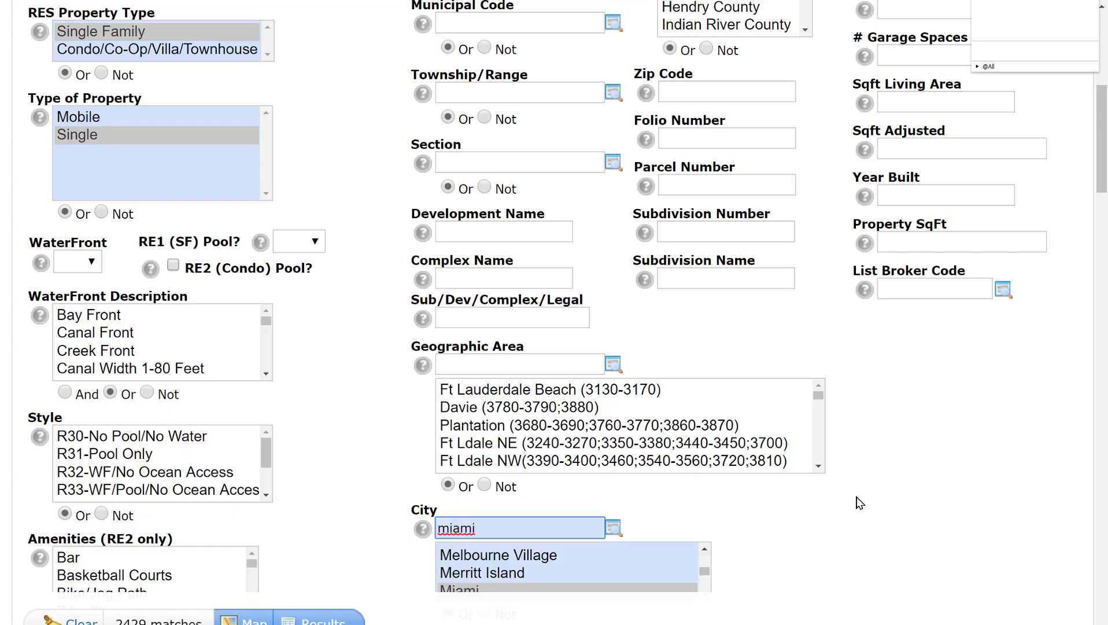
scroll(860, 503, up, 8)
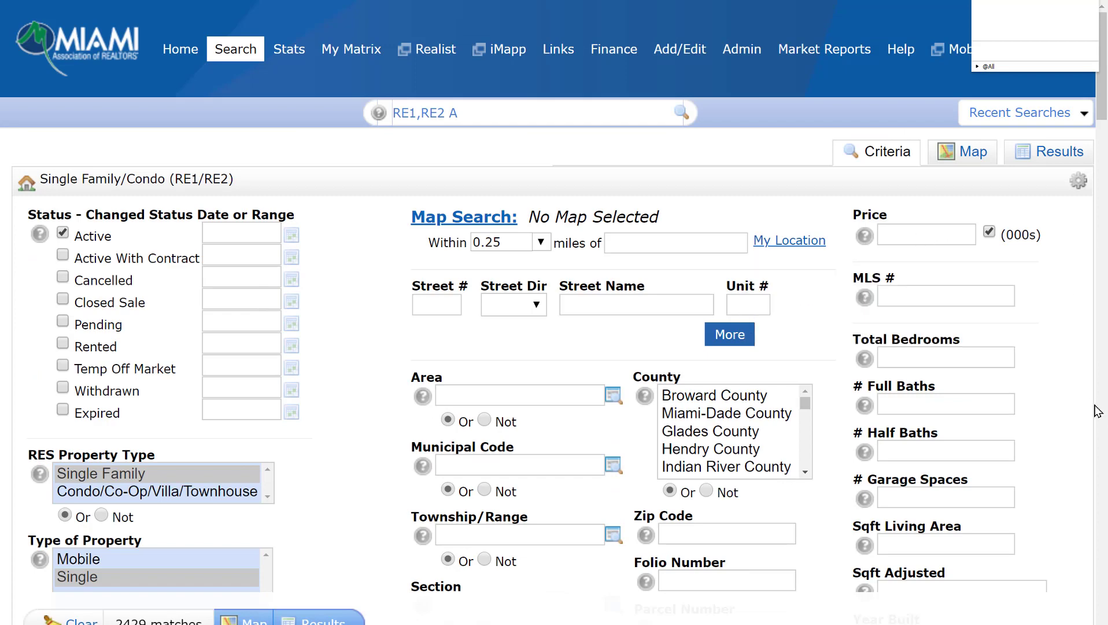
scroll(1073, 399, down, 1)
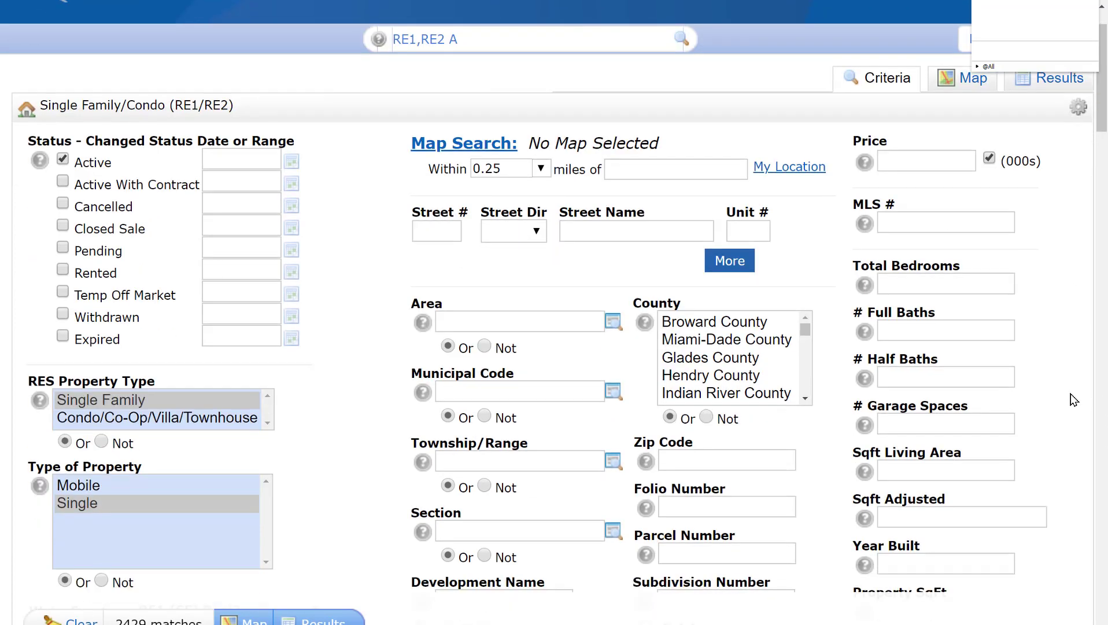
Set Total Bedrooms to 3-4 and # Full Baths to 2-3
mouse_move(1000, 286)
click(999, 286)
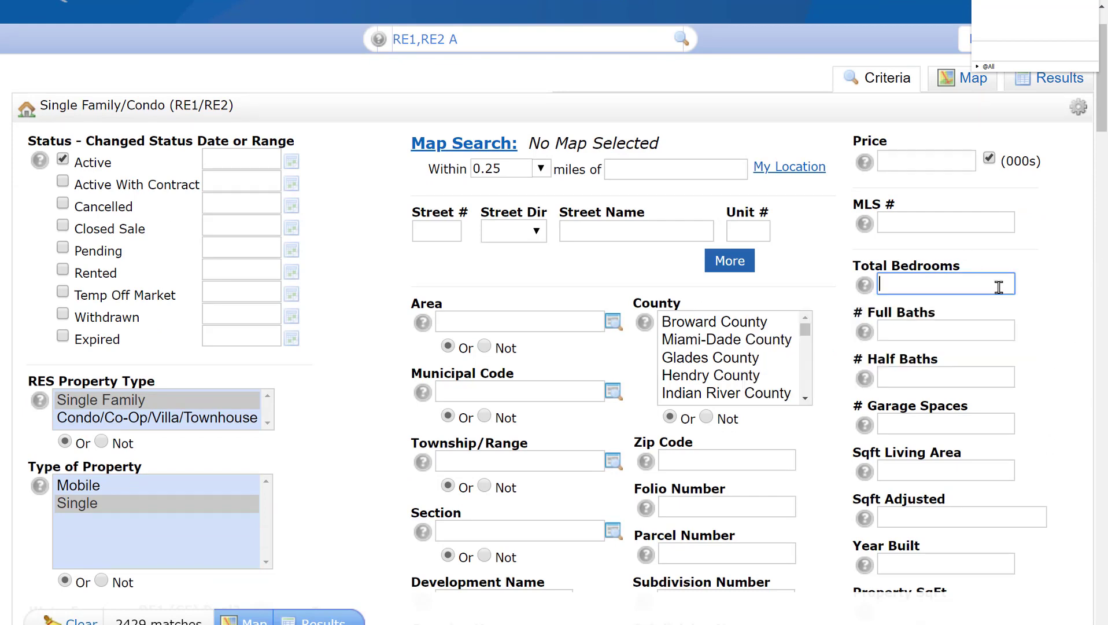
text(3)
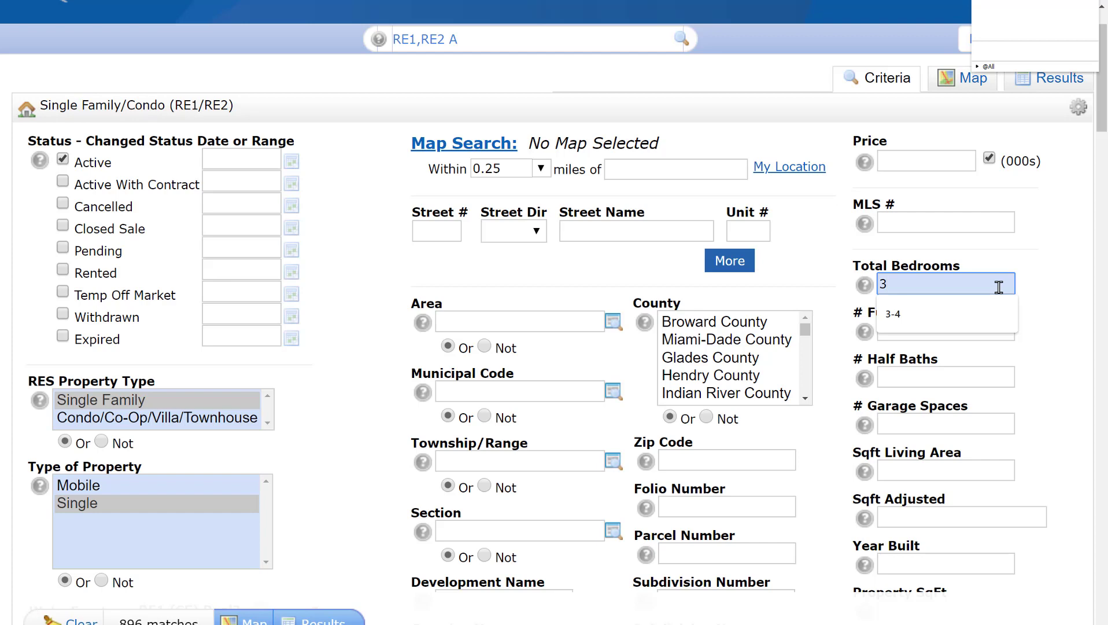
text(+)
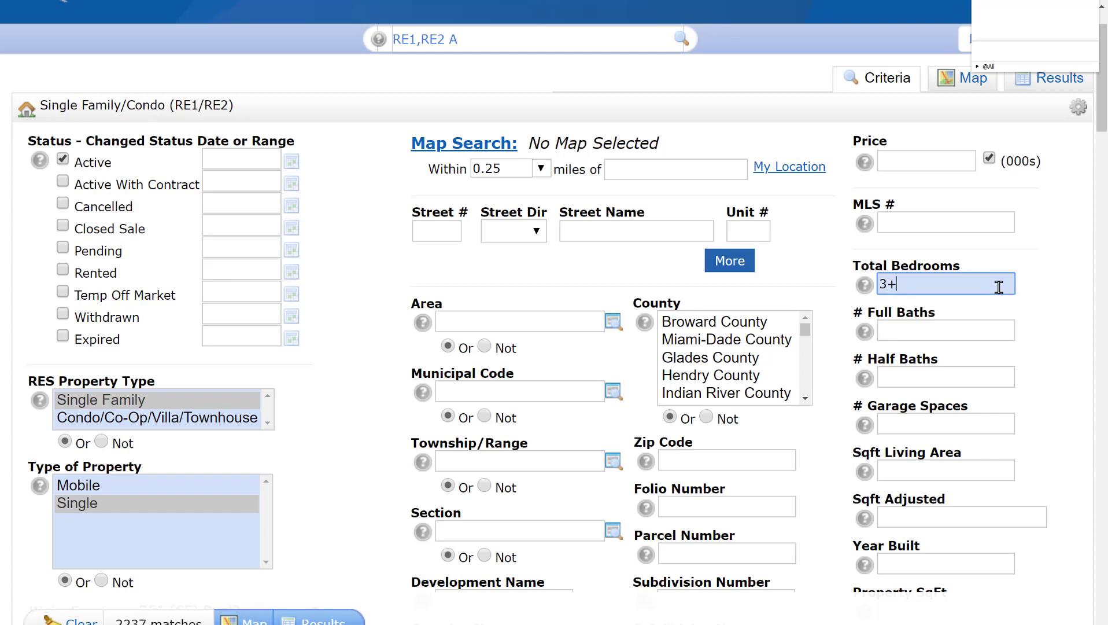
key(BackSpace)
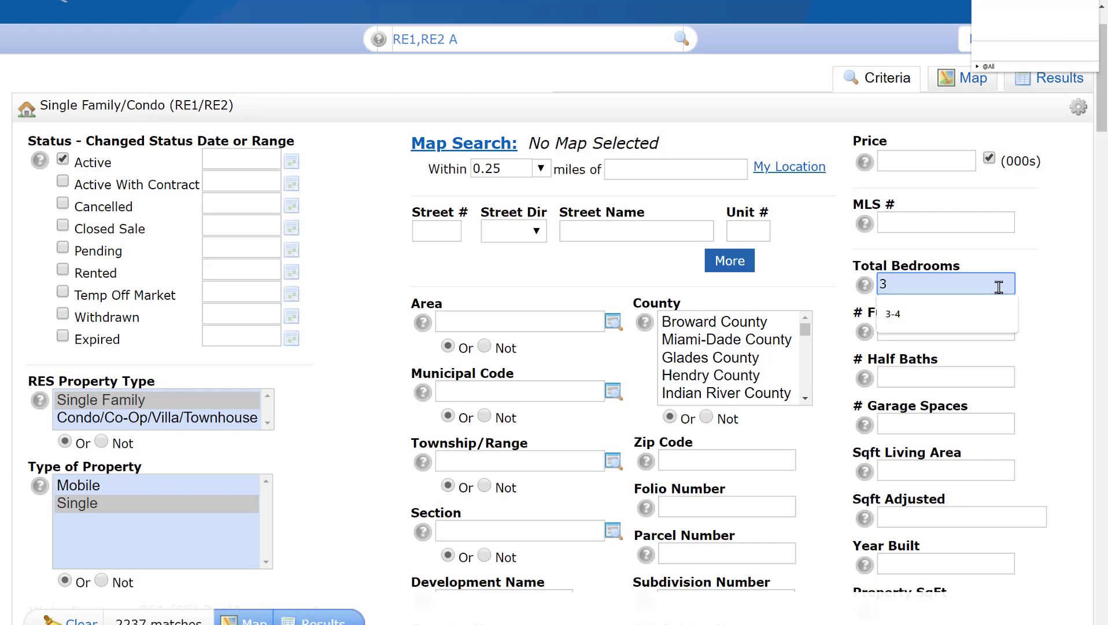
text(-4)
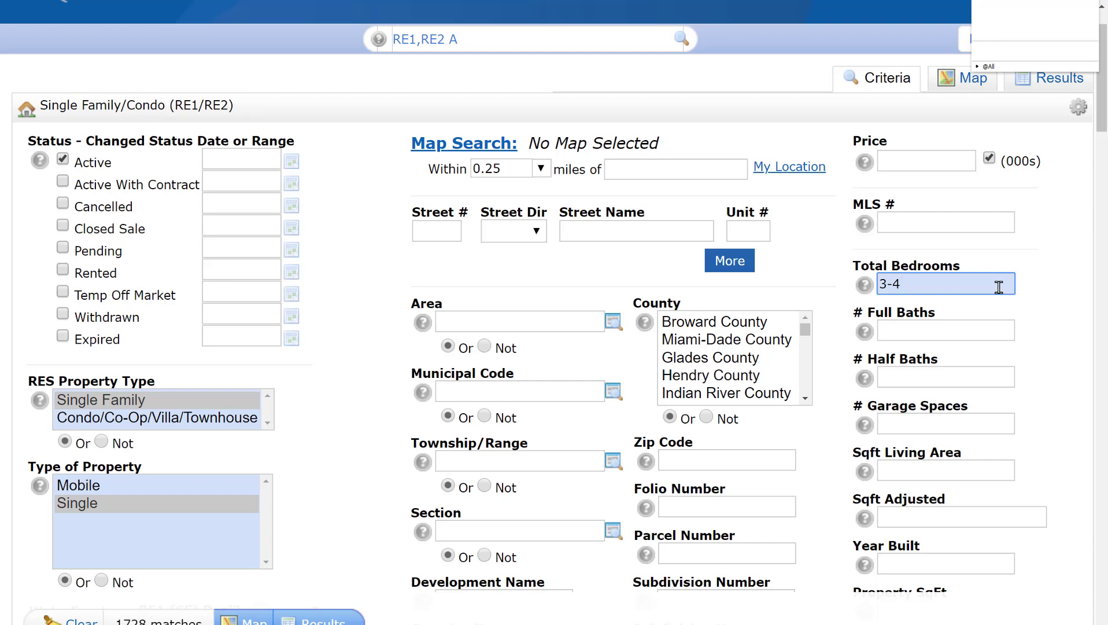
click(933, 330)
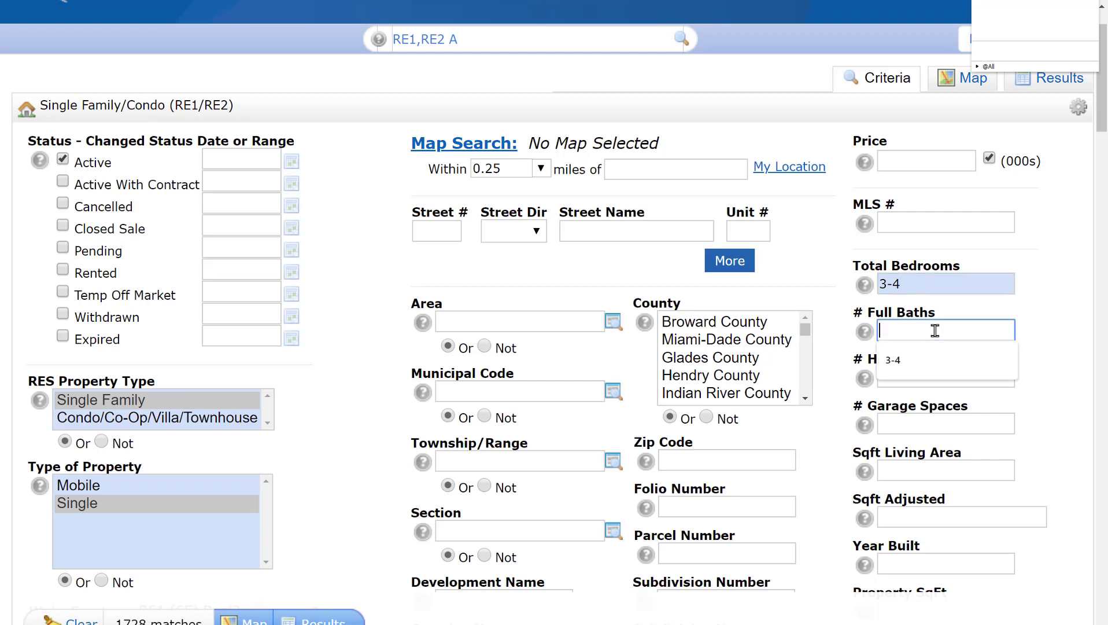
text(2-3)
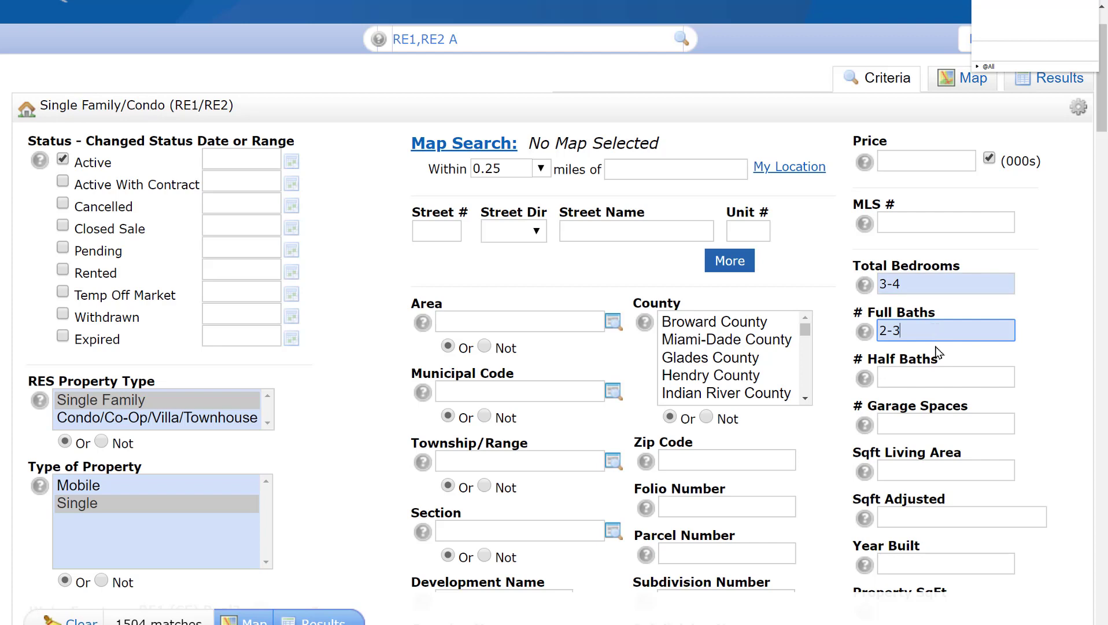
Set the Price range to 400-415 thousand, update the count to 59, and show the matches
mouse_move(950, 377)
scroll(1052, 423, down, 3)
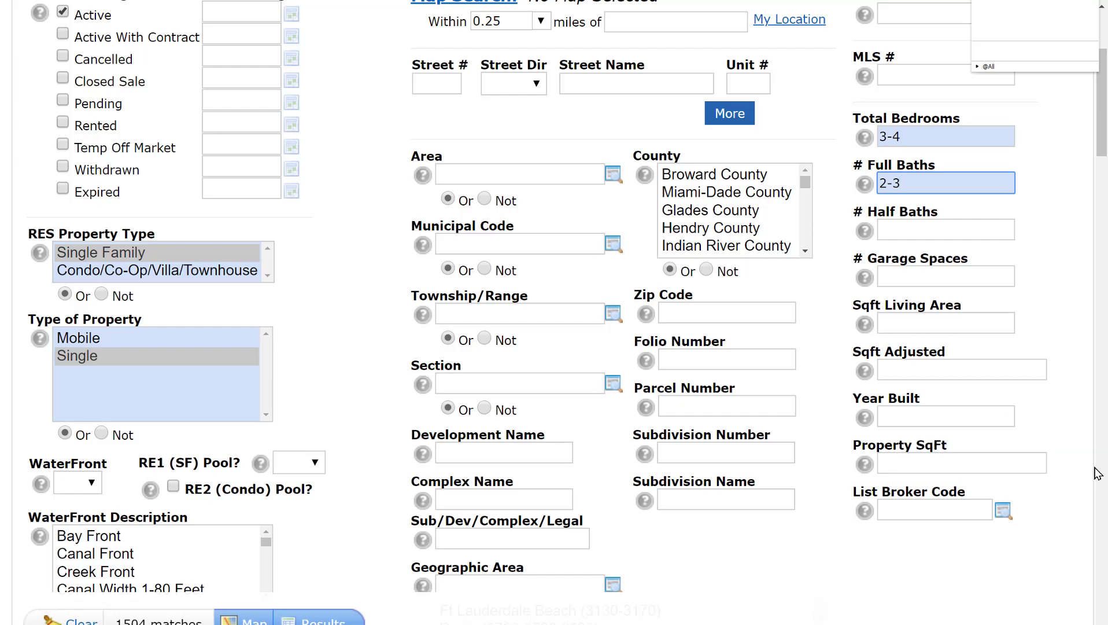
scroll(1070, 476, up, 1)
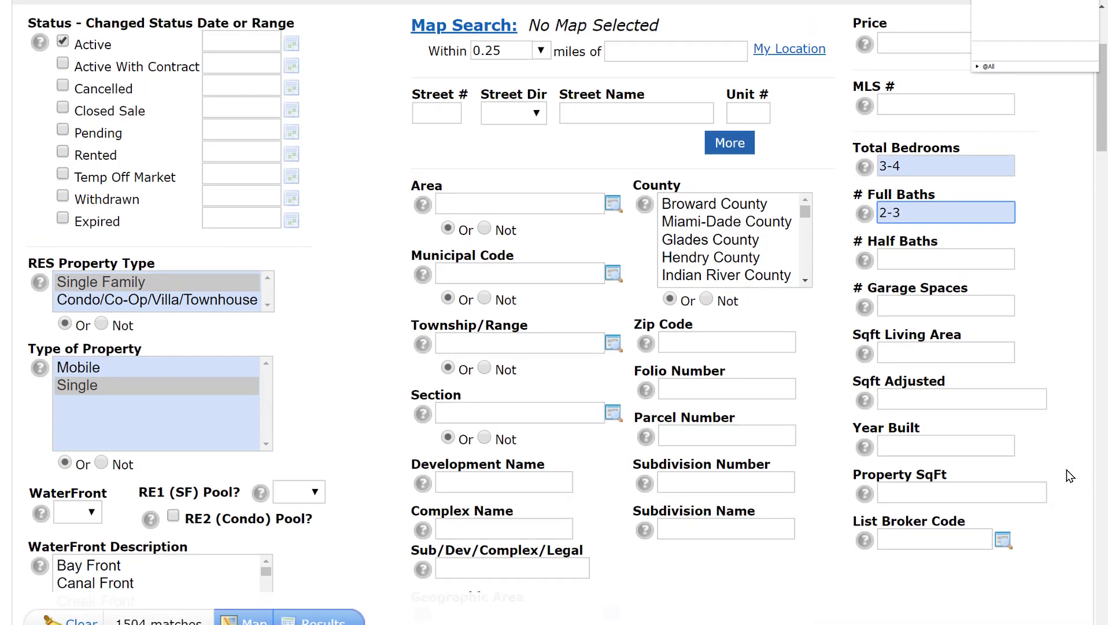
scroll(1070, 476, up, 3)
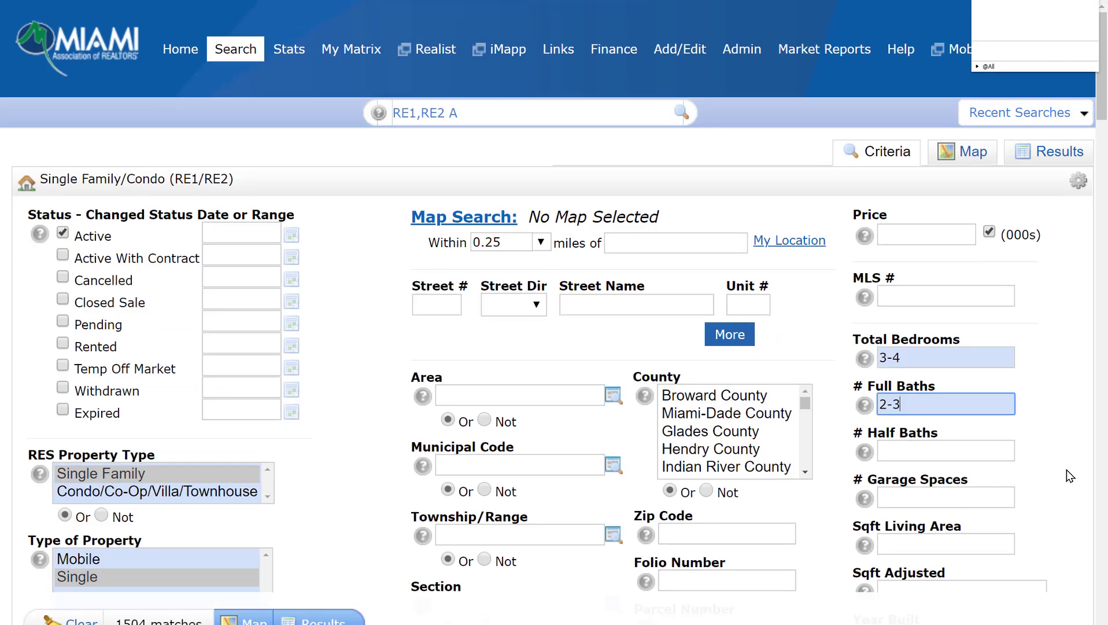
click(903, 242)
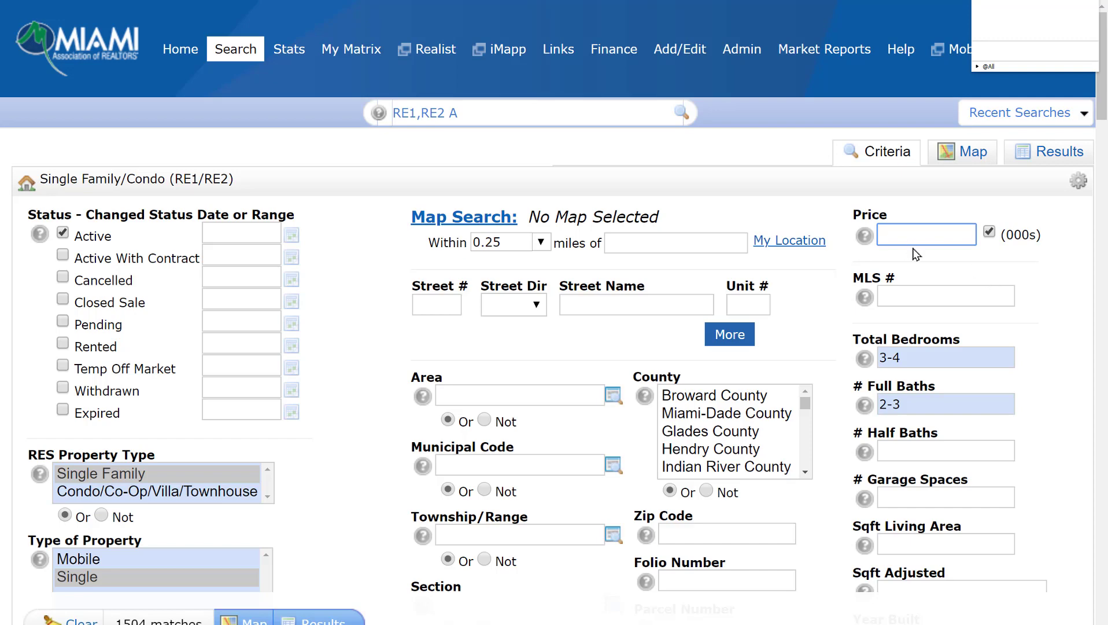
text(400)
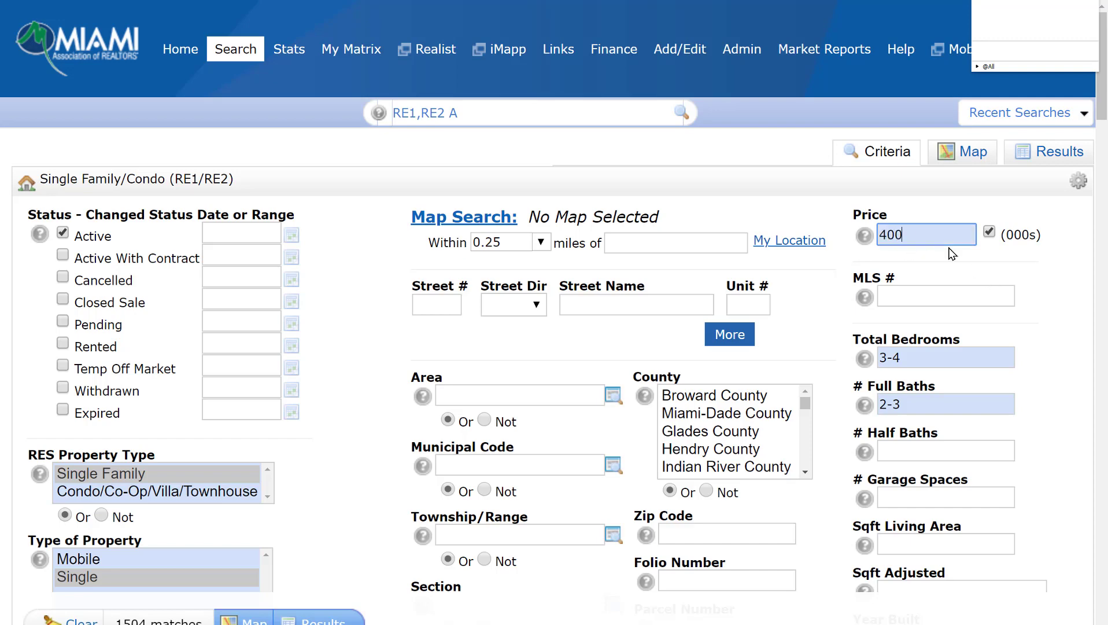
text(-500)
key(BackSpace)
key(BackSpace)
key(BackSpace)
text(415)
click(160, 620)
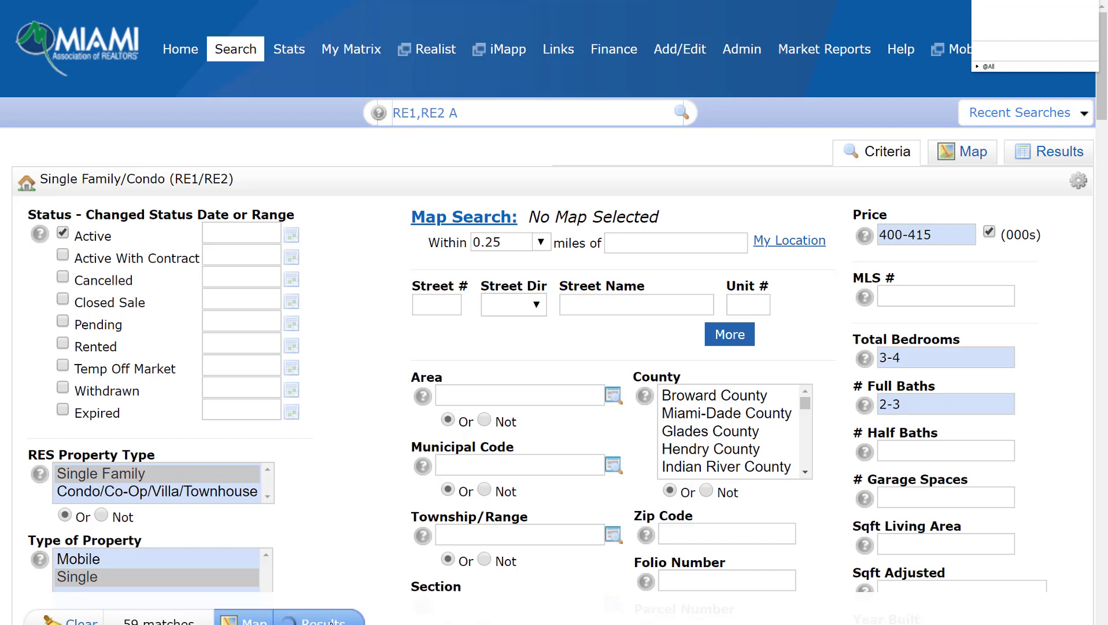
click(330, 622)
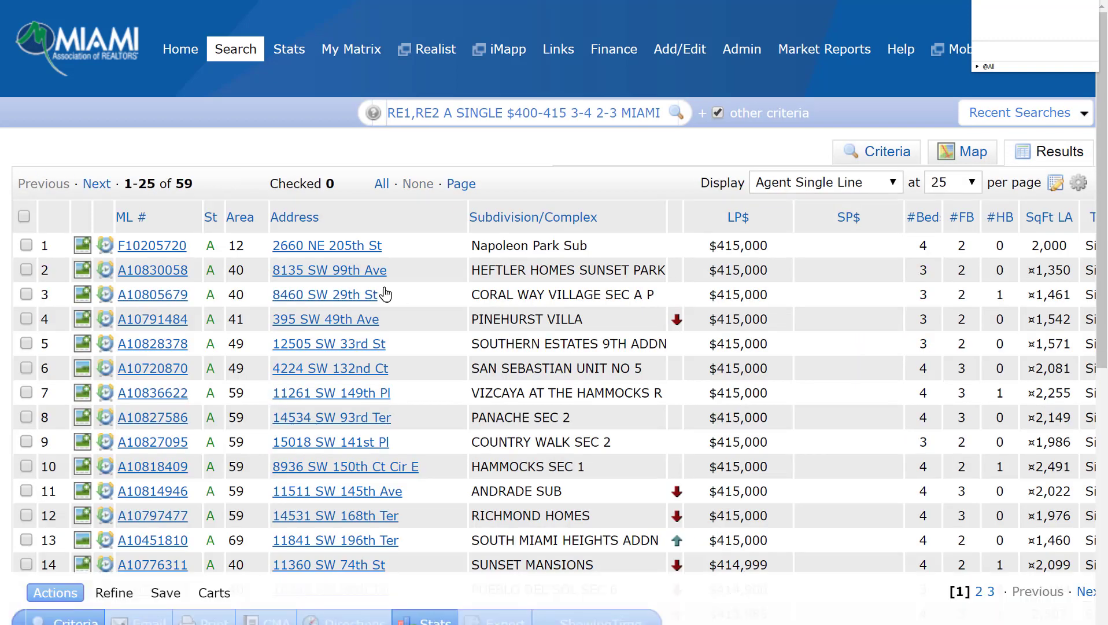
Sort the 59 results by LP$ ascending and open the first listing's photos
click(737, 222)
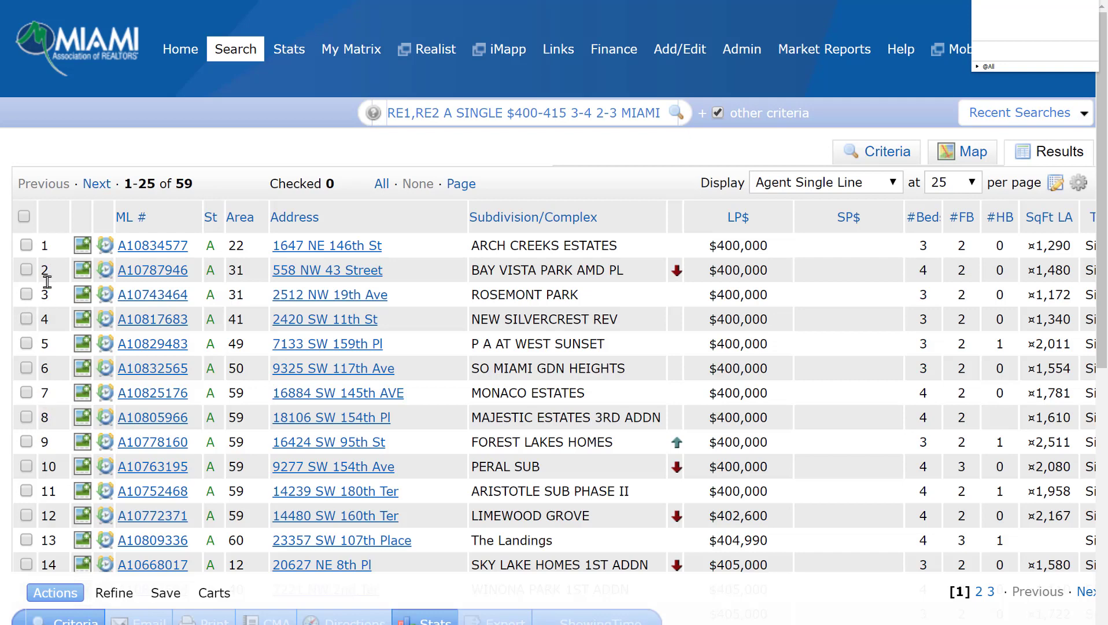
click(86, 251)
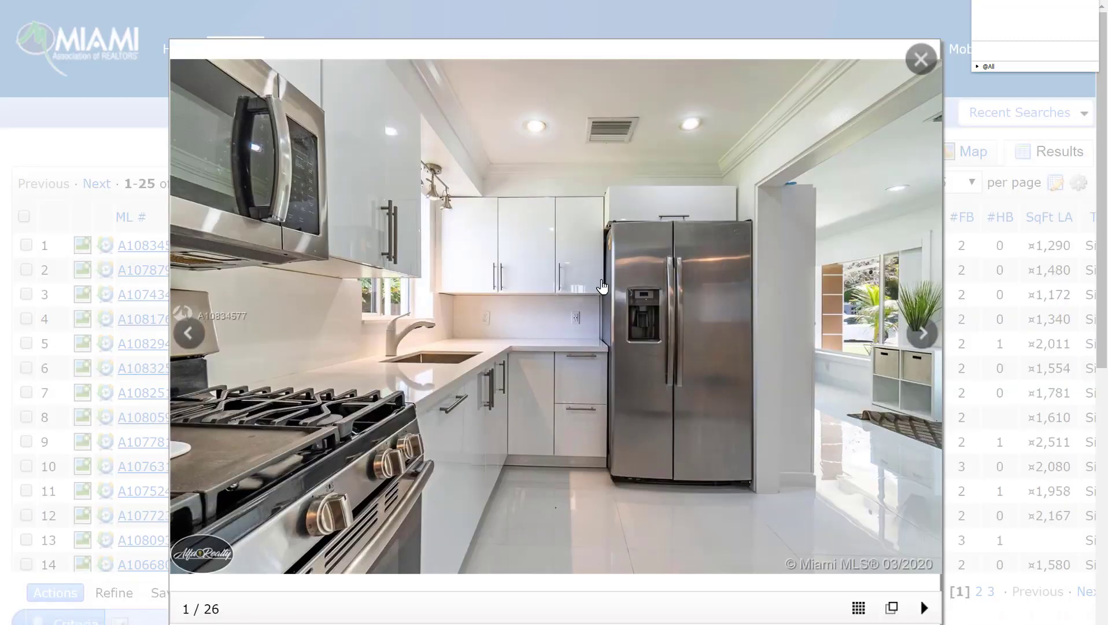
click(924, 334)
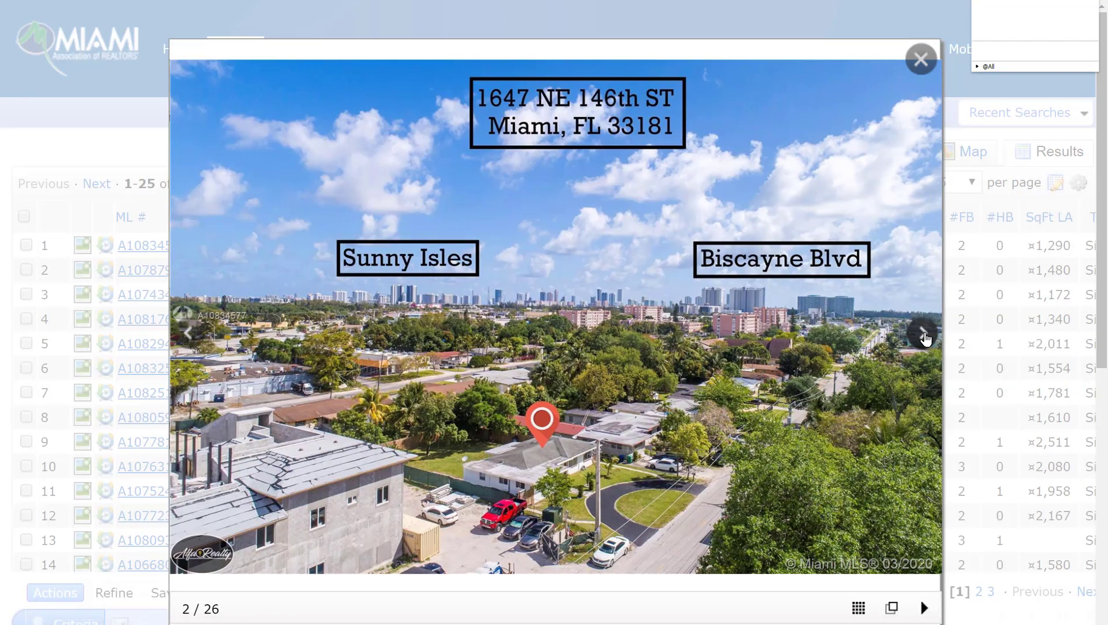
click(923, 336)
click(923, 336)
click(924, 336)
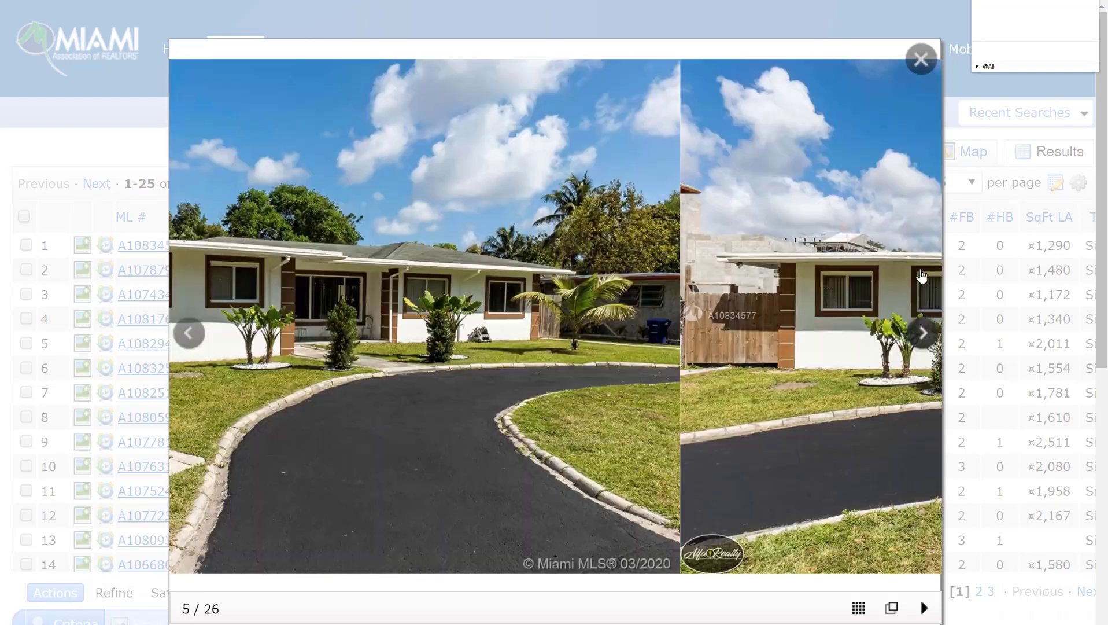
click(921, 58)
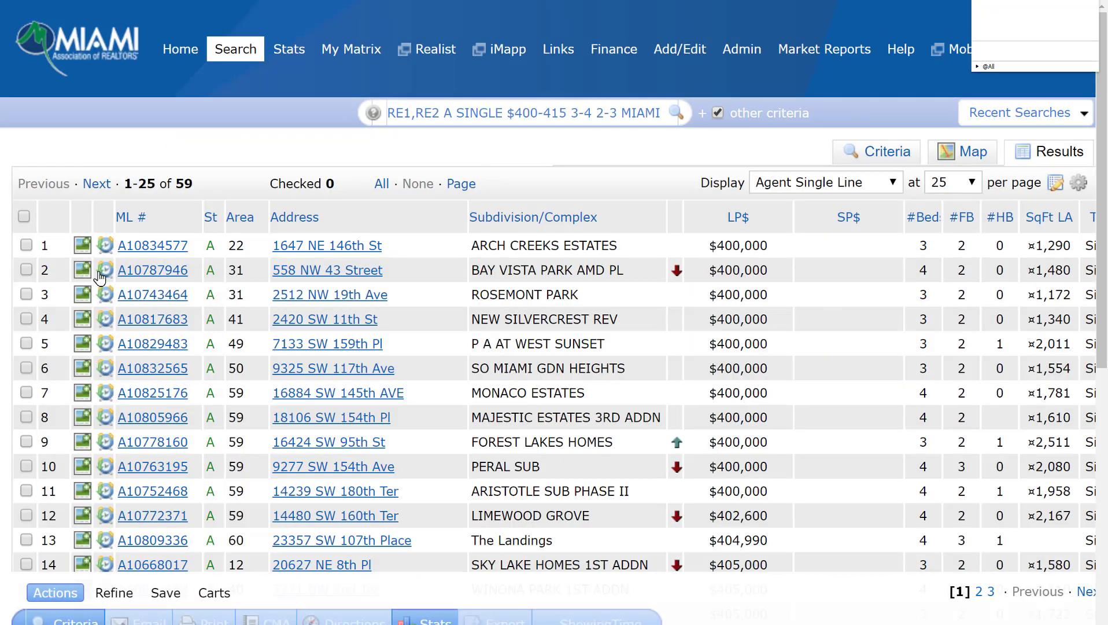
click(84, 253)
click(105, 249)
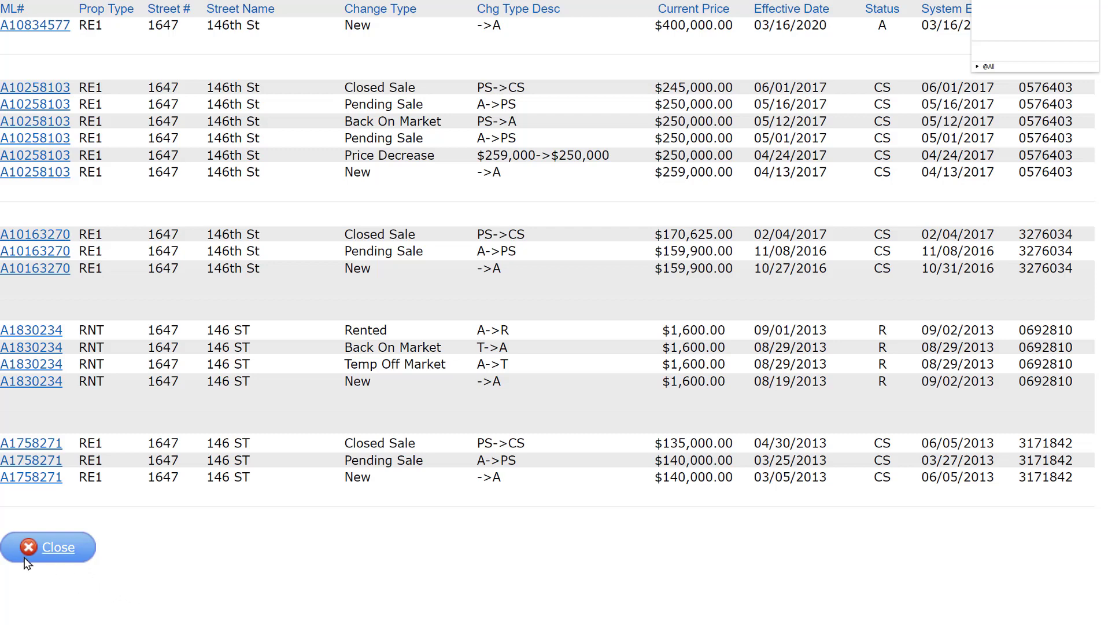
click(54, 552)
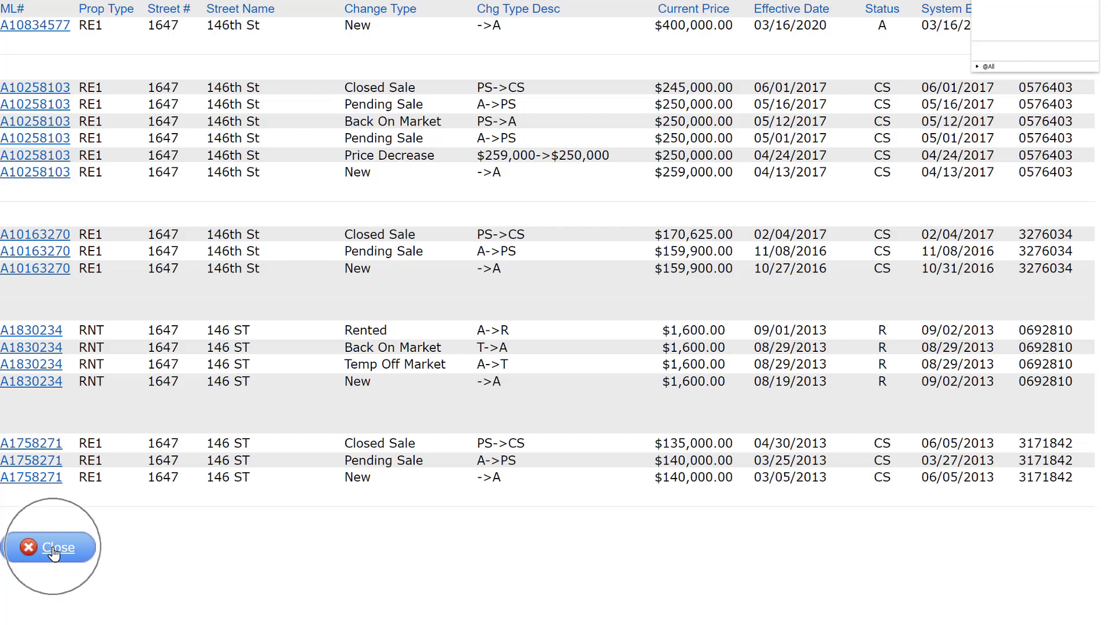
click(53, 553)
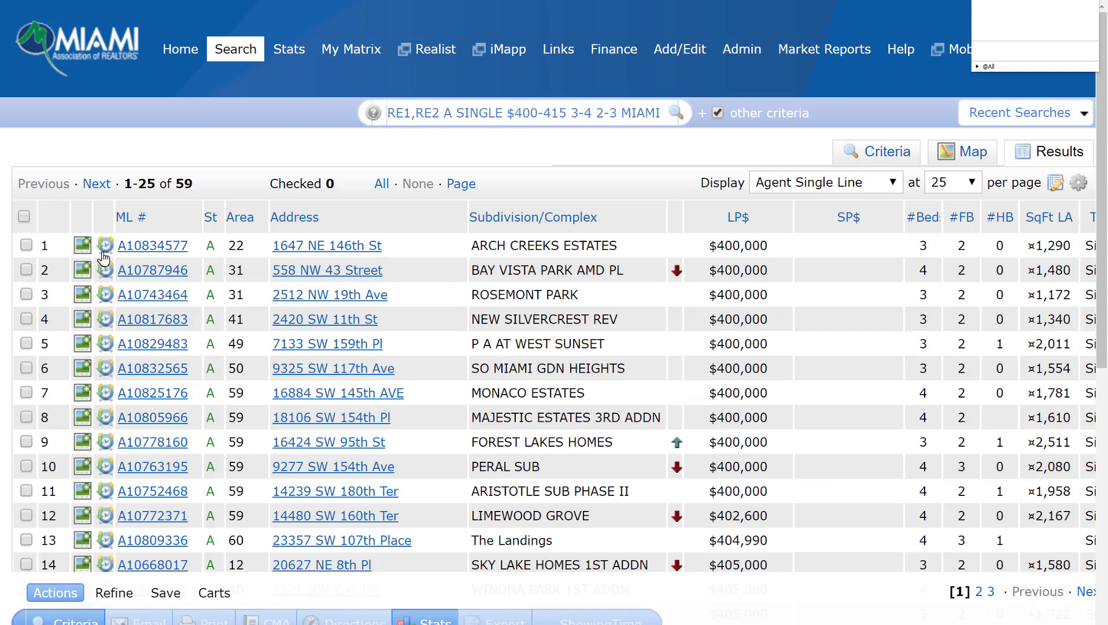
click(166, 246)
click(212, 255)
click(237, 246)
click(298, 252)
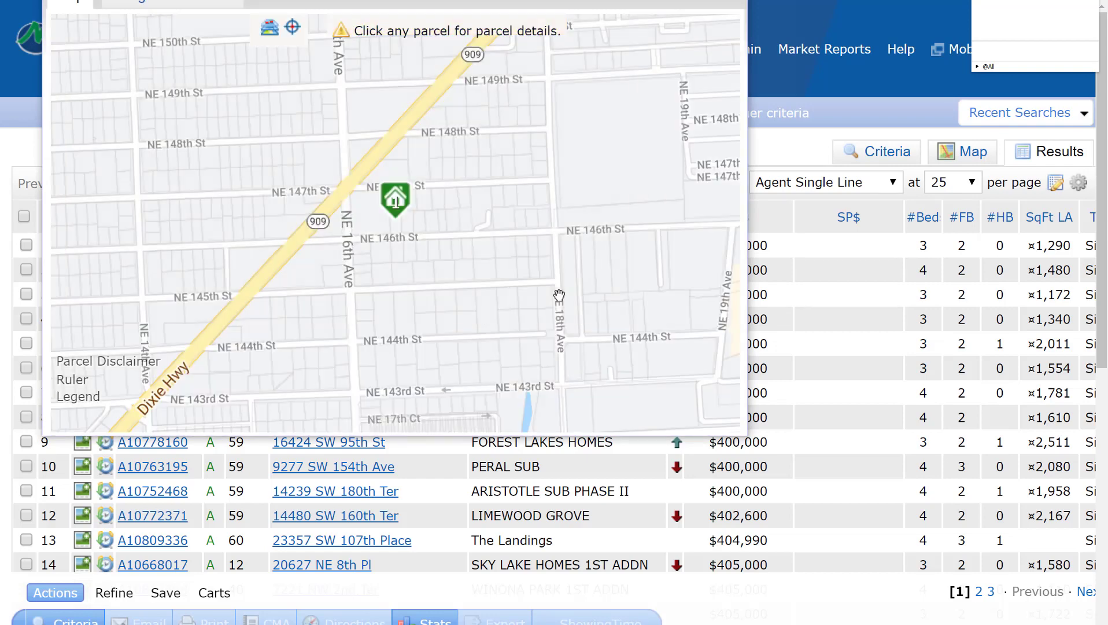
click(174, 5)
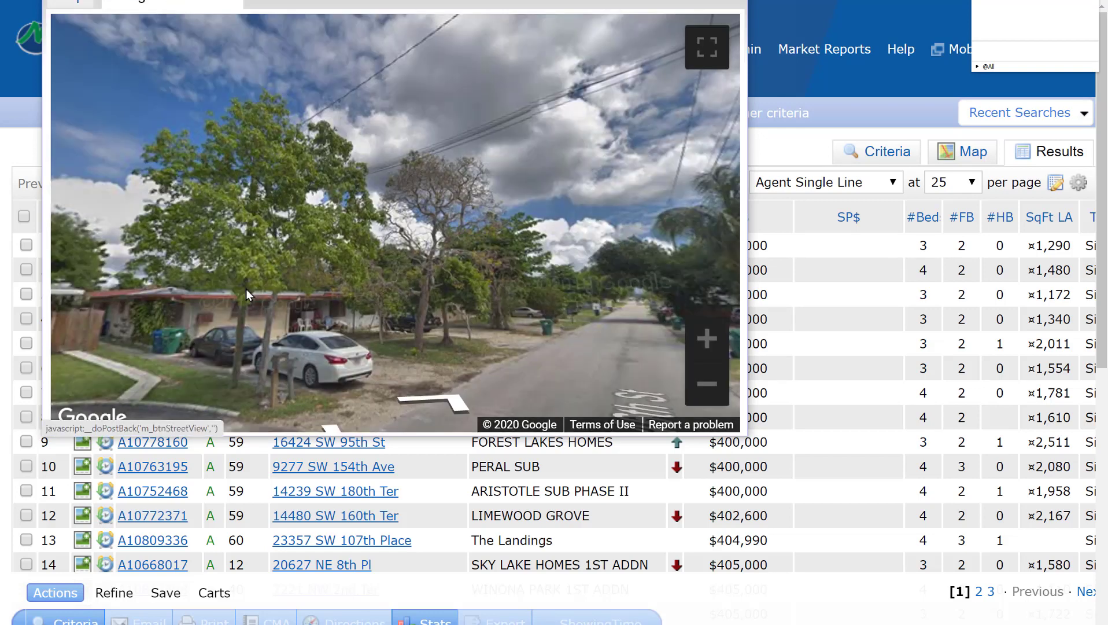
drag(298, 261, 3, 292)
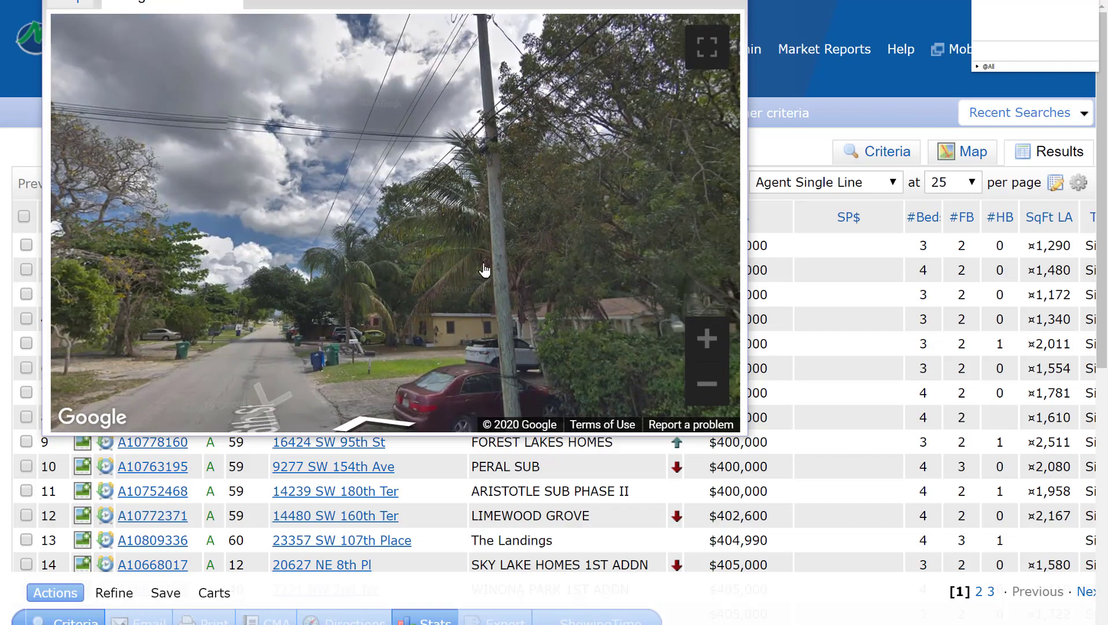
drag(652, 243, 92, 200)
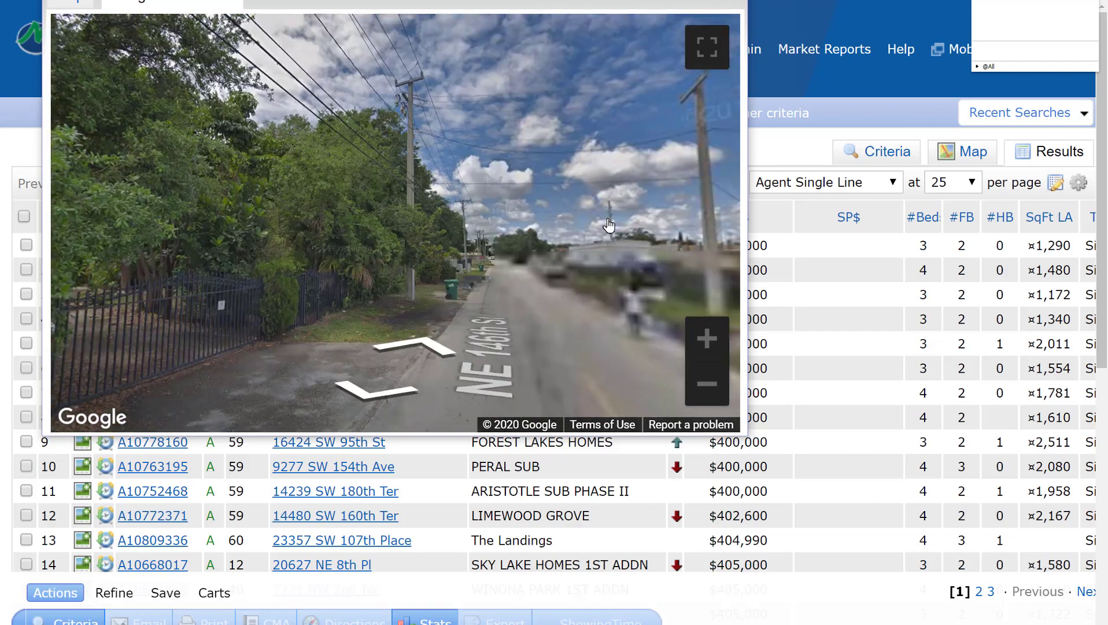
drag(613, 269, 124, 217)
drag(527, 294, 55, 306)
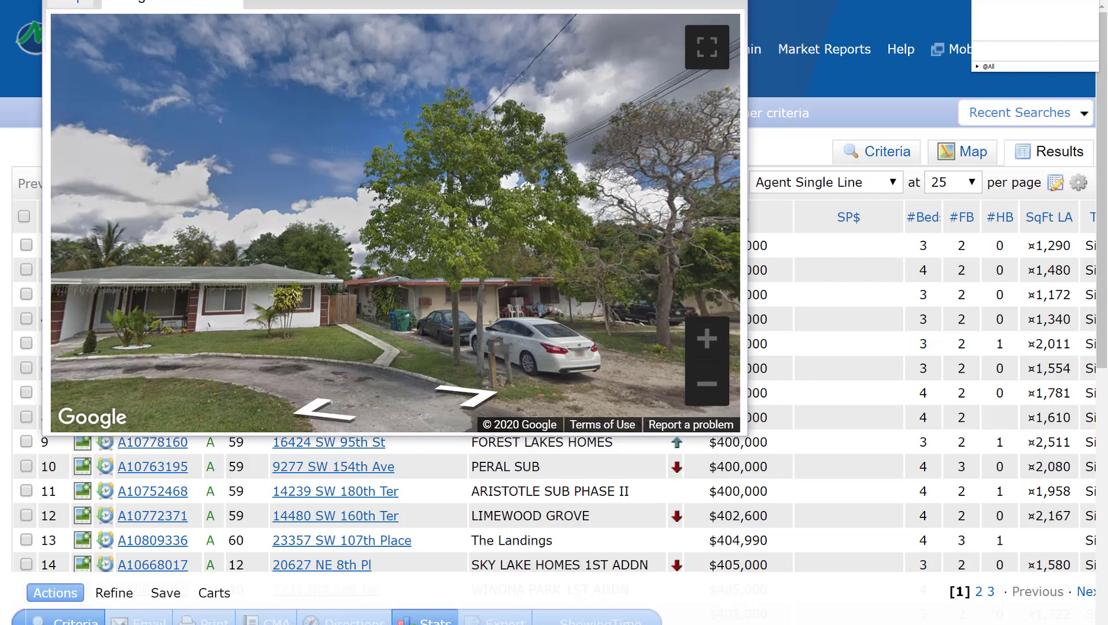
key(Escape)
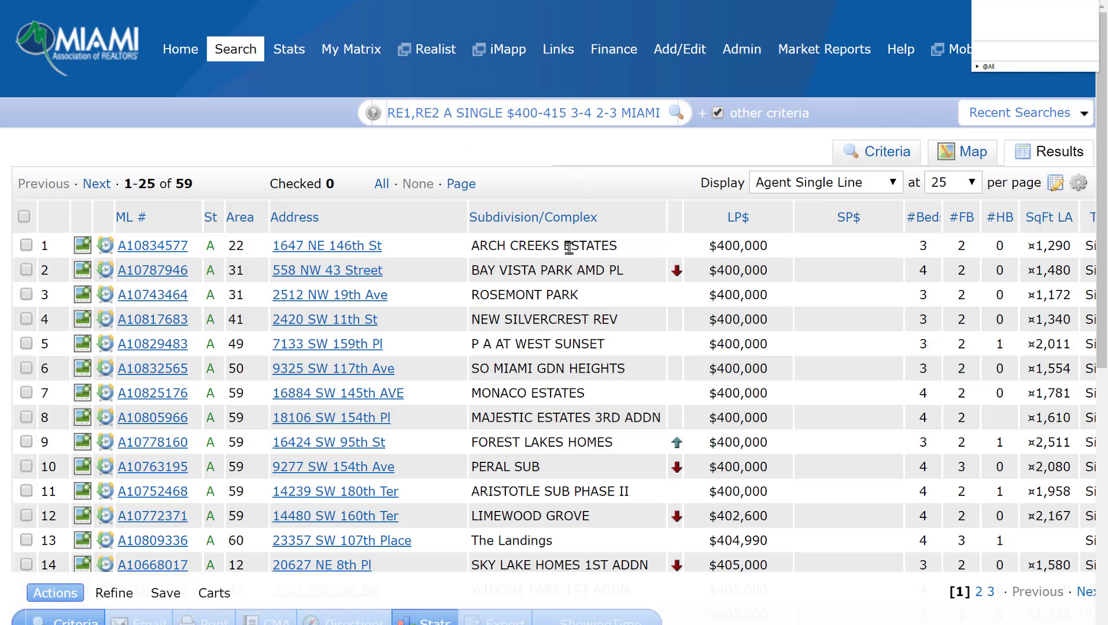
click(568, 248)
Scroll the results grid right to show the Type, YR, #GAR, Pool, WF?, DESGN and Lot SF columns
click(568, 248)
scroll(739, 491, right, 8)
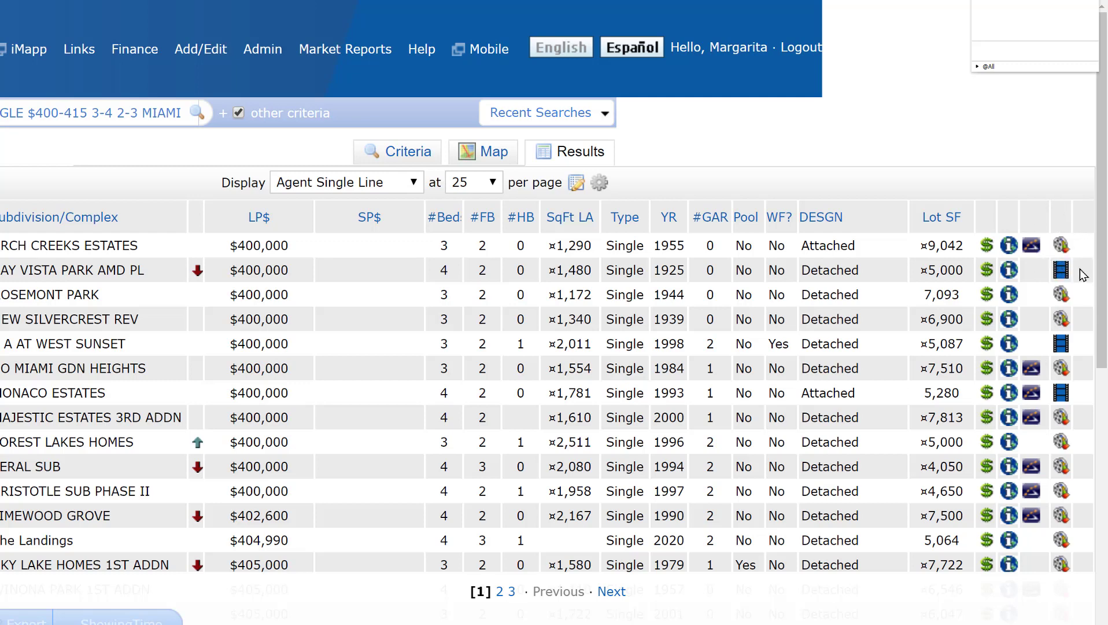
scroll(1083, 278, down, 5)
scroll(1081, 422, down, 3)
scroll(1083, 453, up, 7)
scroll(548, 370, left, 7)
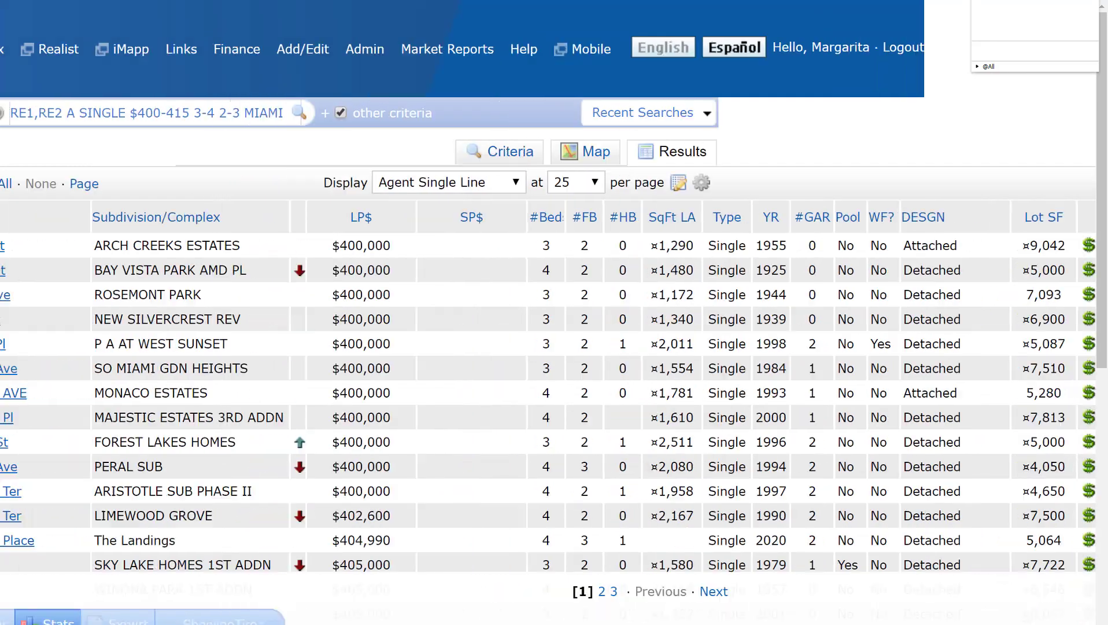
scroll(549, 370, left, 1)
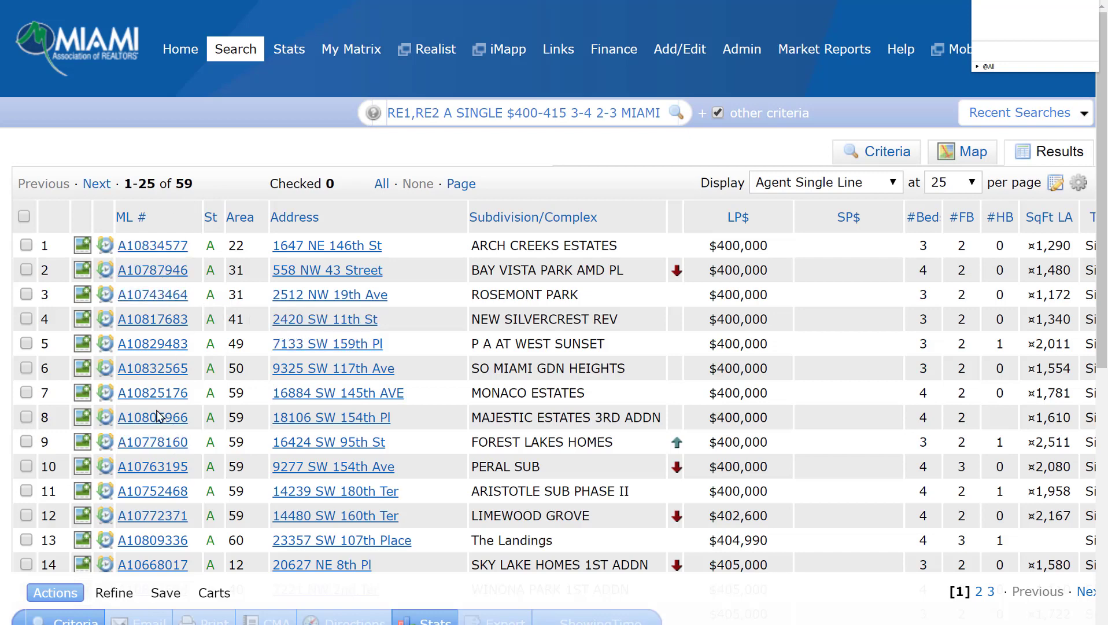
click(161, 472)
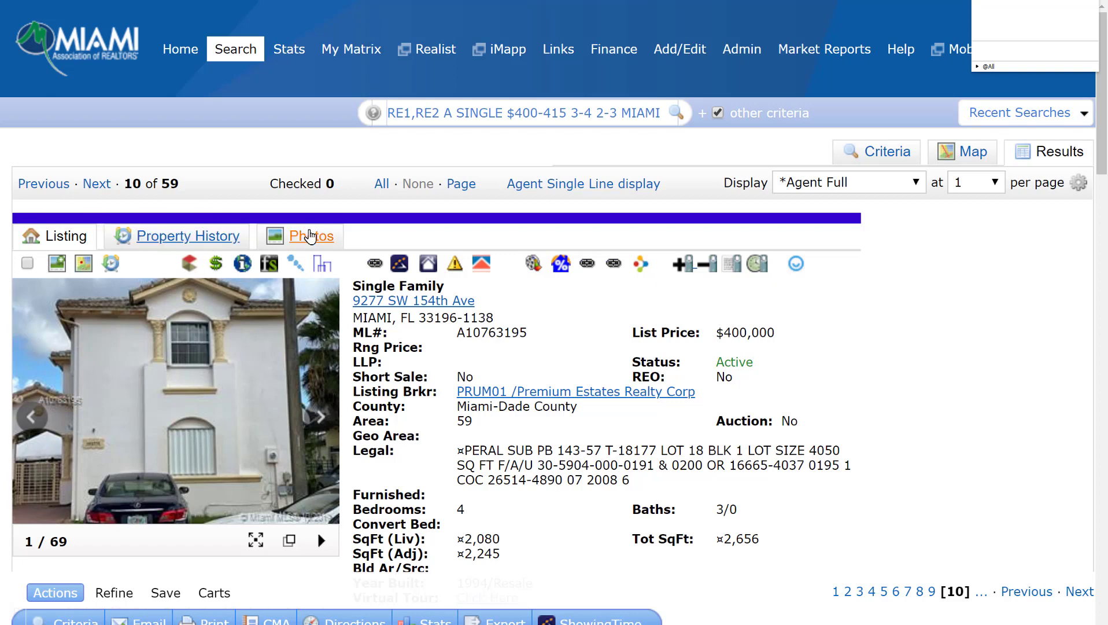
Advance to photo 4 of 69, enlarge it, then close the enlarged view
click(322, 419)
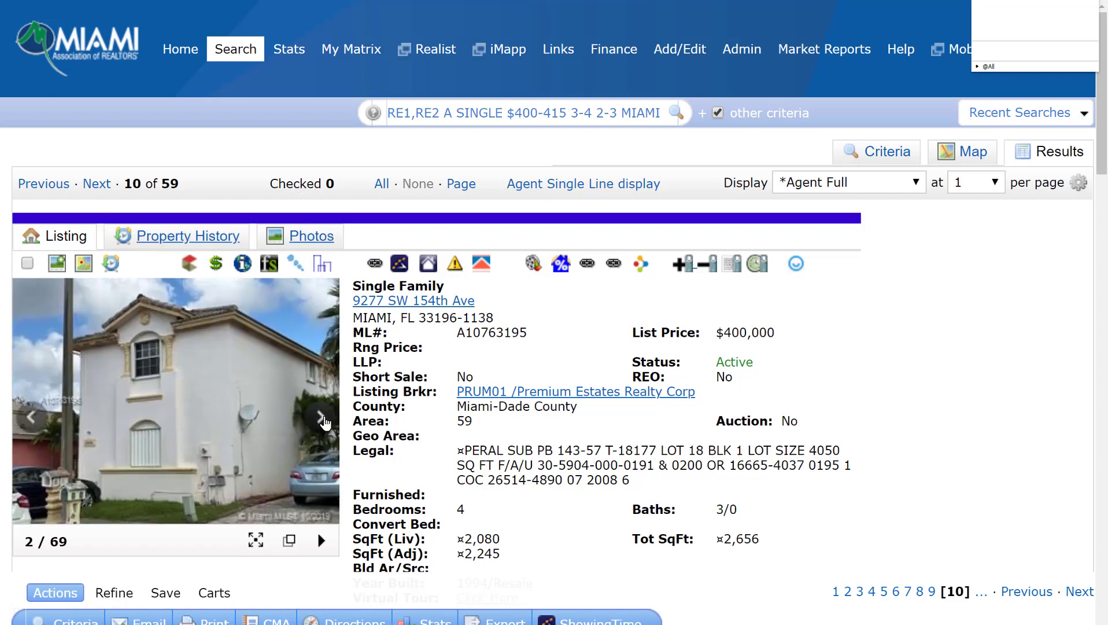
click(321, 418)
click(321, 418)
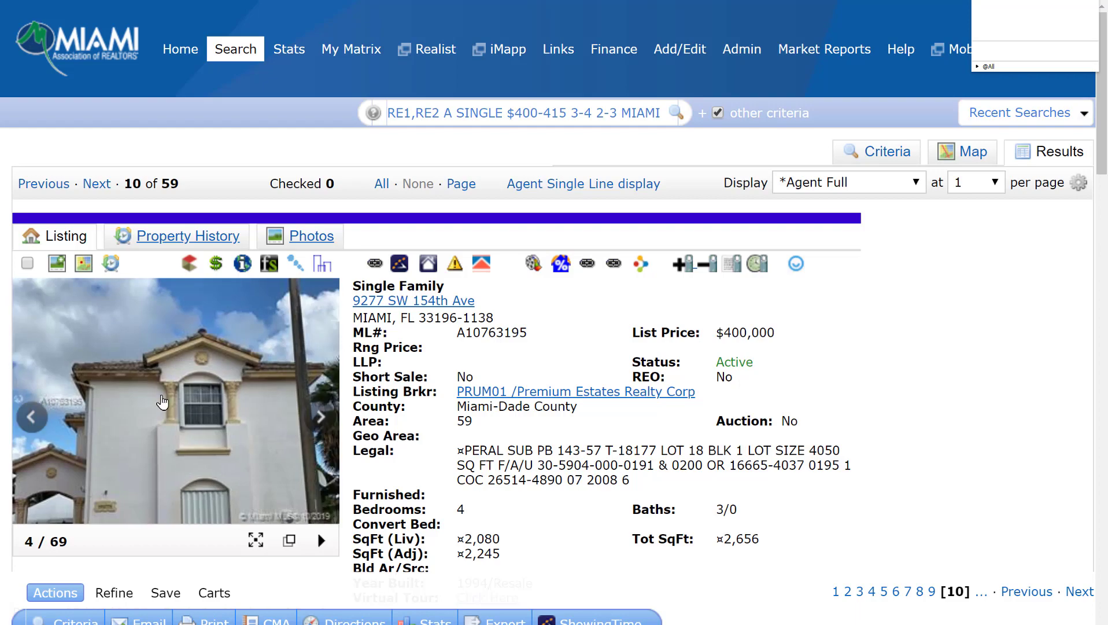
click(162, 402)
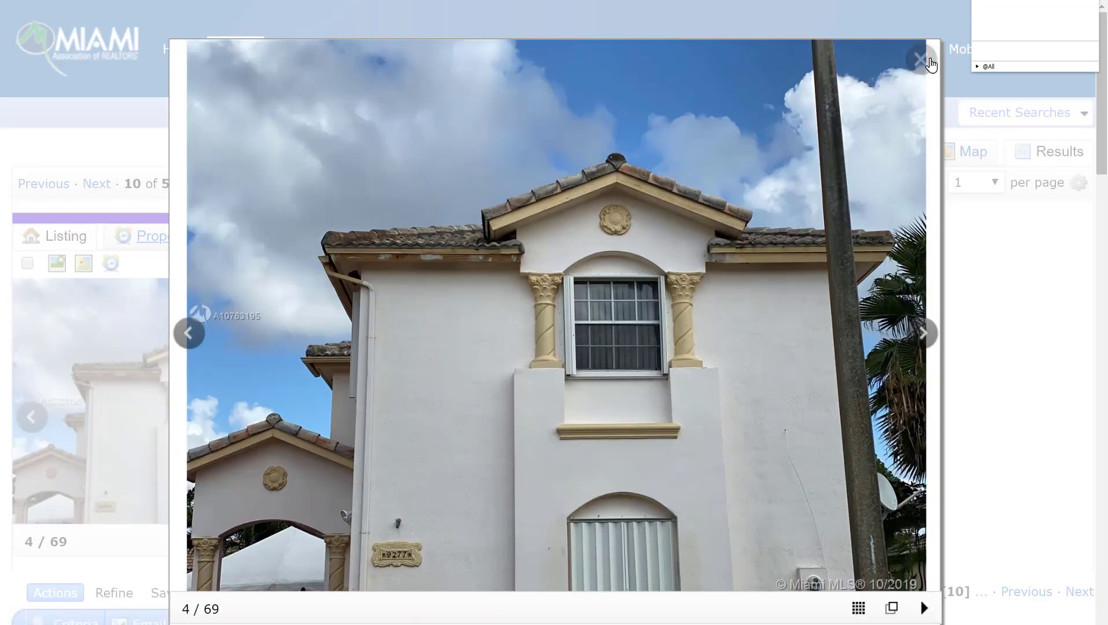
click(928, 62)
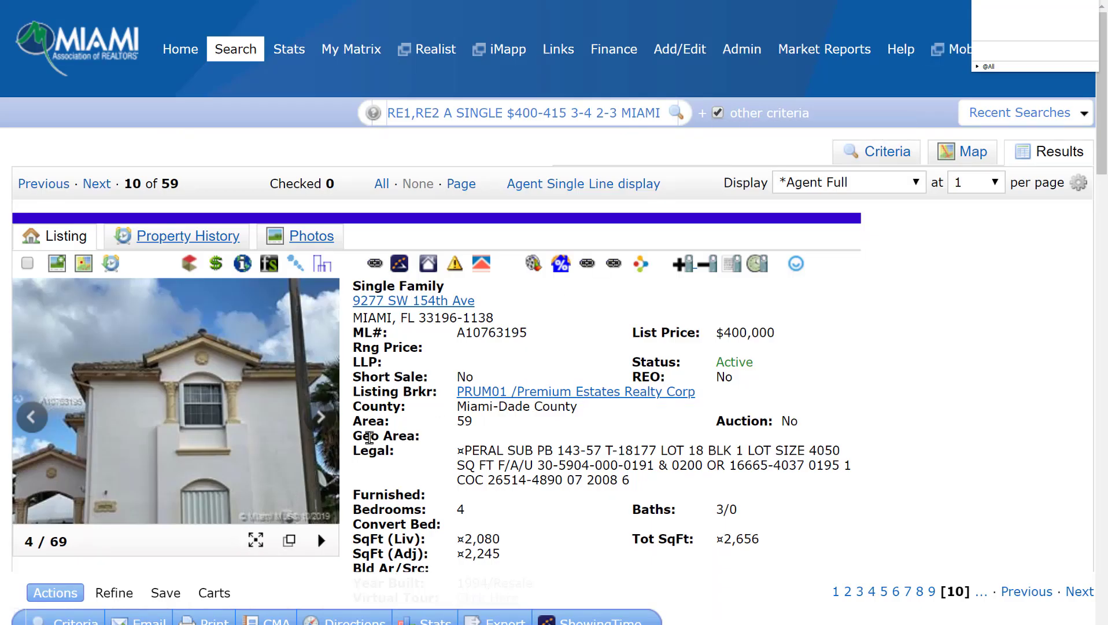
scroll(686, 464, down, 8)
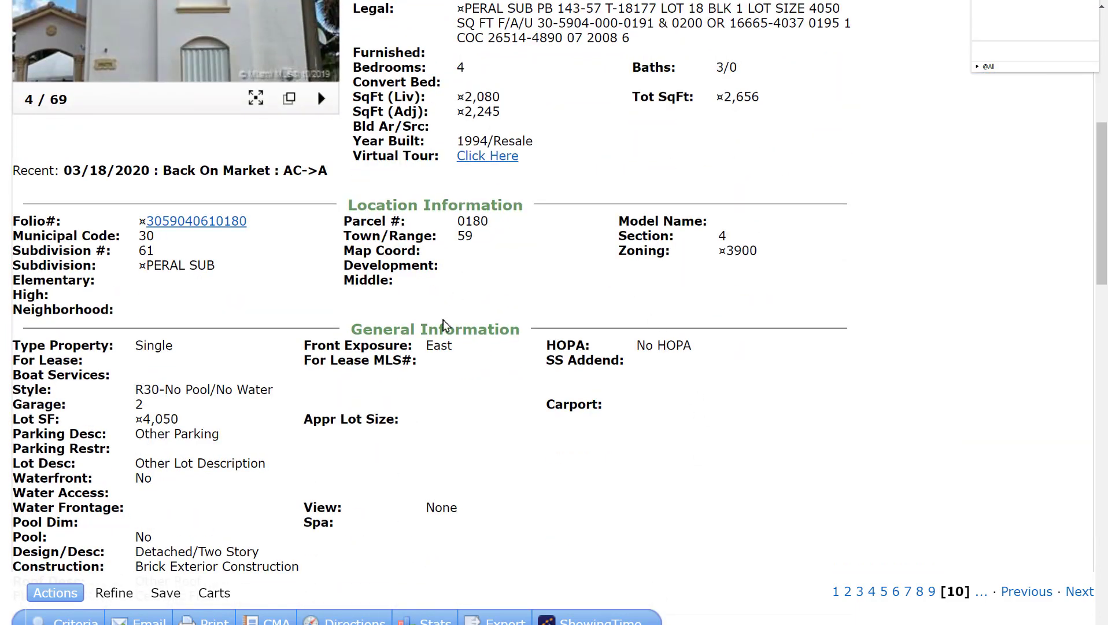
scroll(510, 446, down, 4)
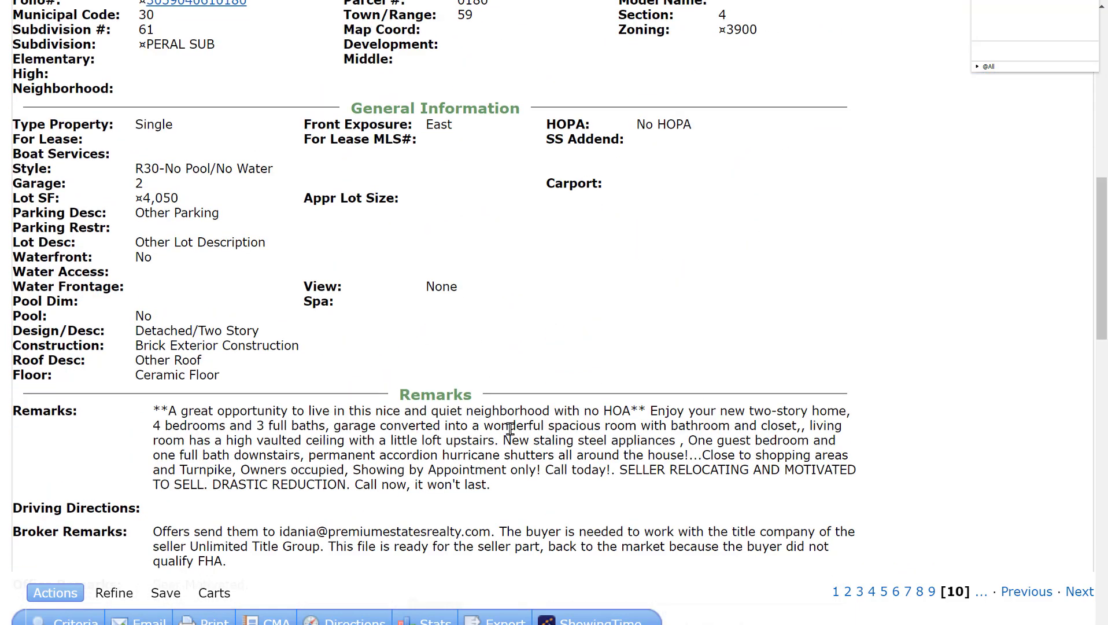
scroll(442, 388, down, 5)
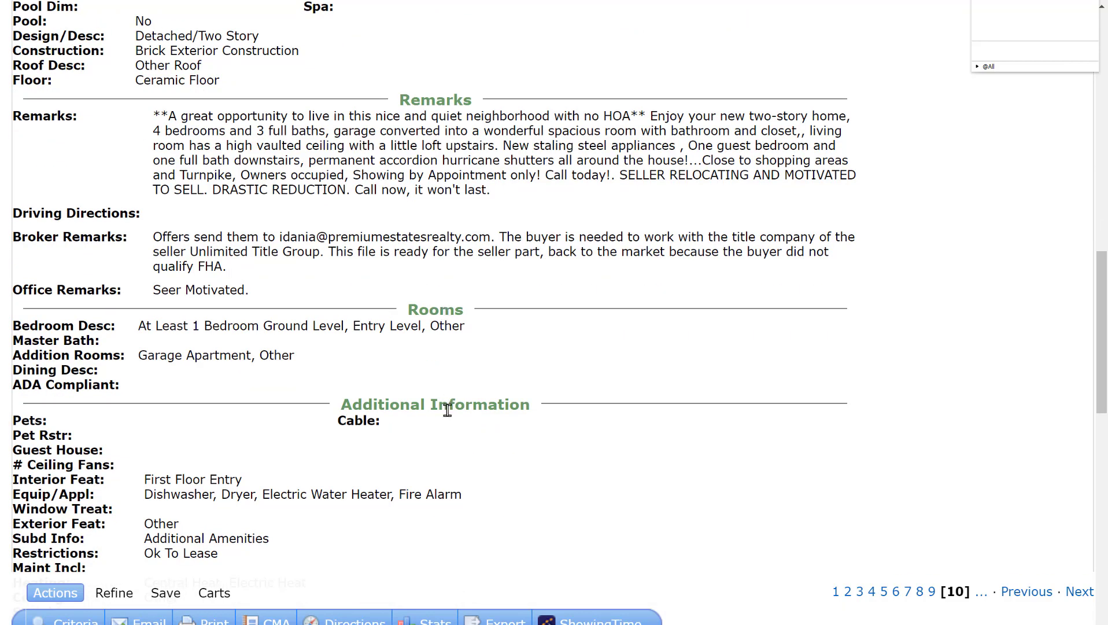
scroll(447, 410, down, 6)
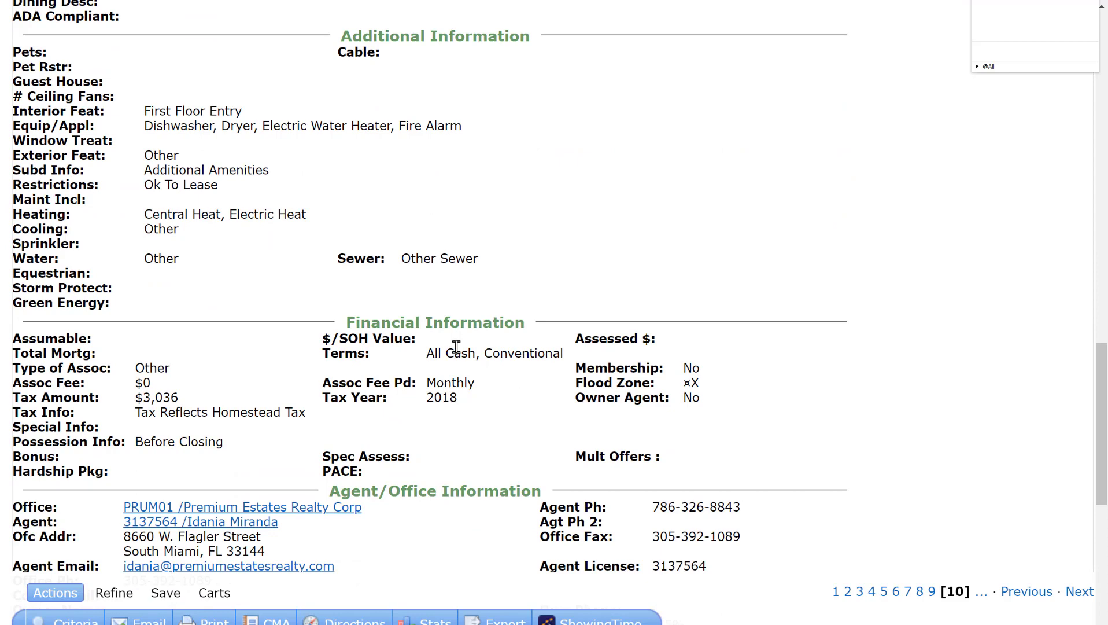
scroll(456, 346, down, 4)
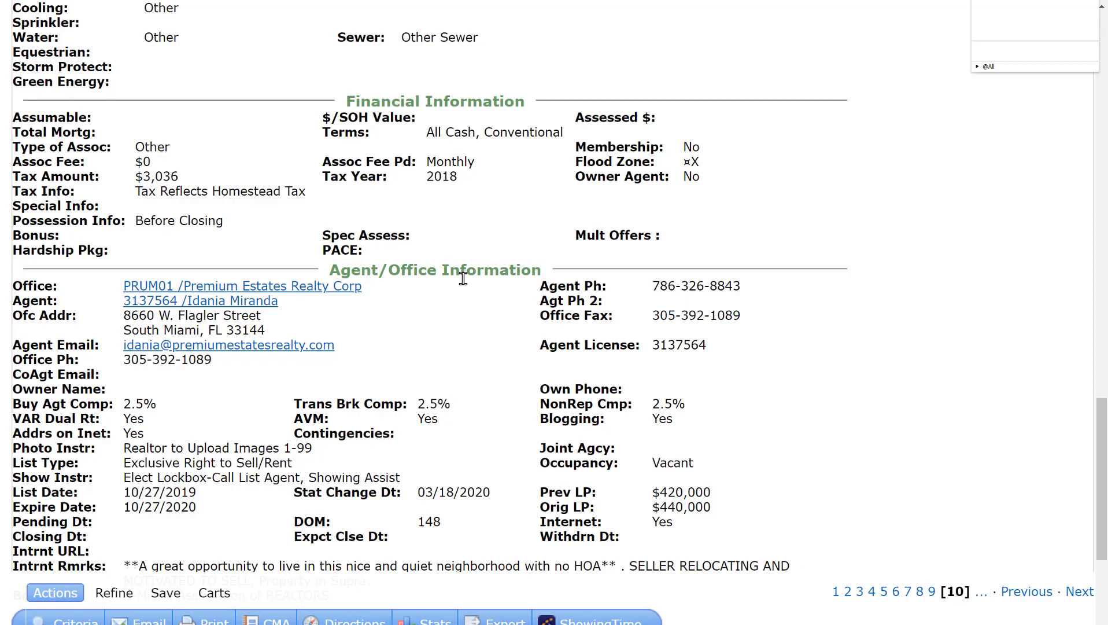
scroll(445, 303, down, 3)
scroll(451, 309, up, 20)
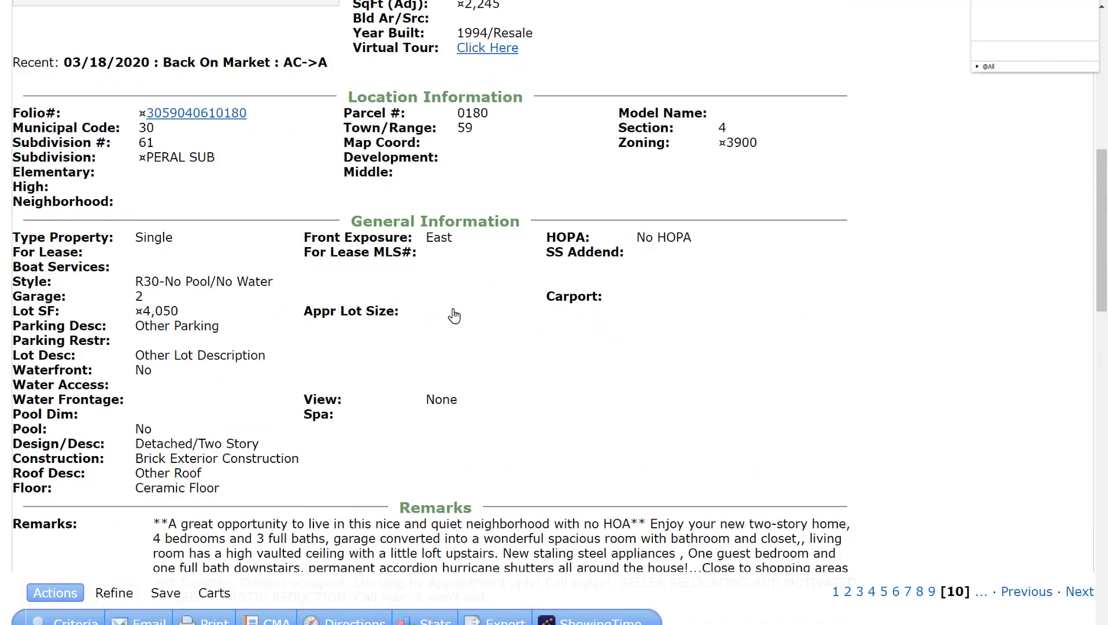
scroll(454, 316, up, 10)
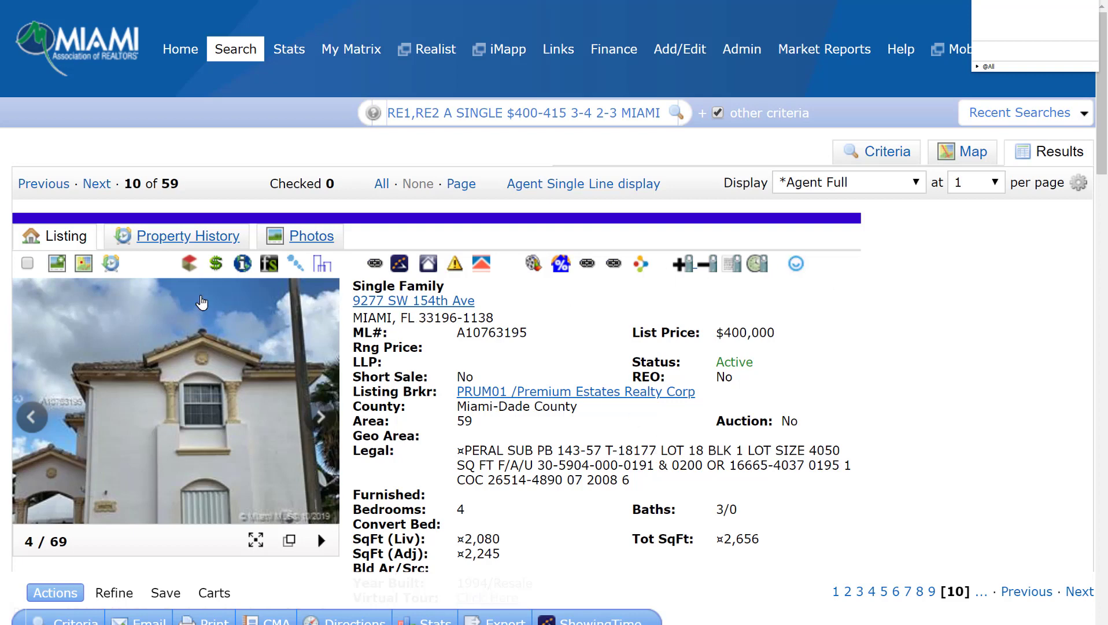
click(268, 266)
click(796, 265)
click(84, 265)
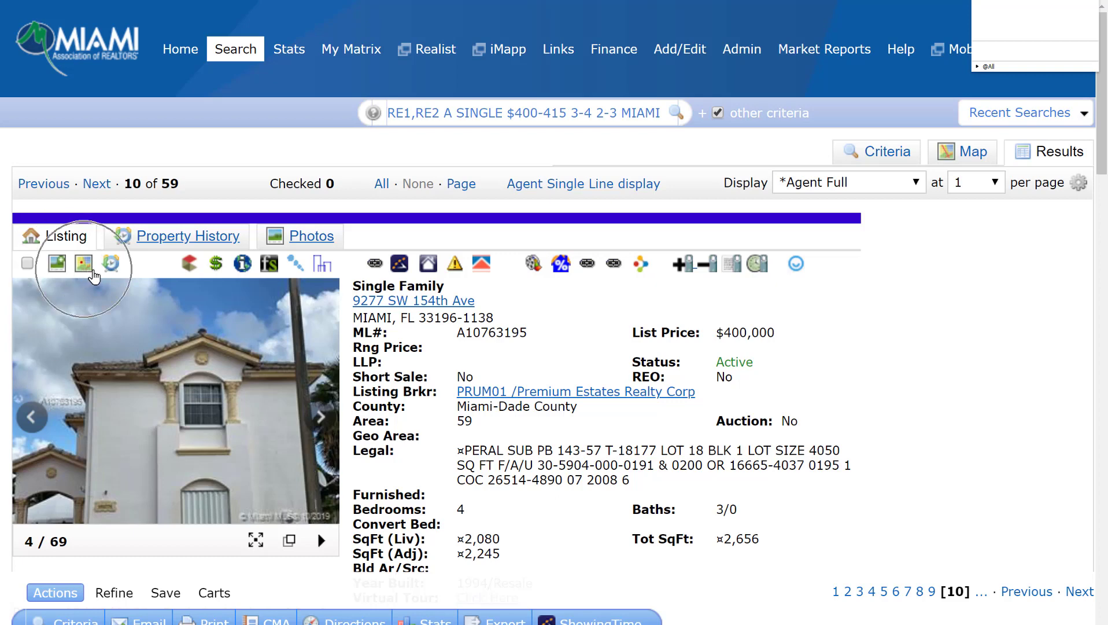
click(113, 267)
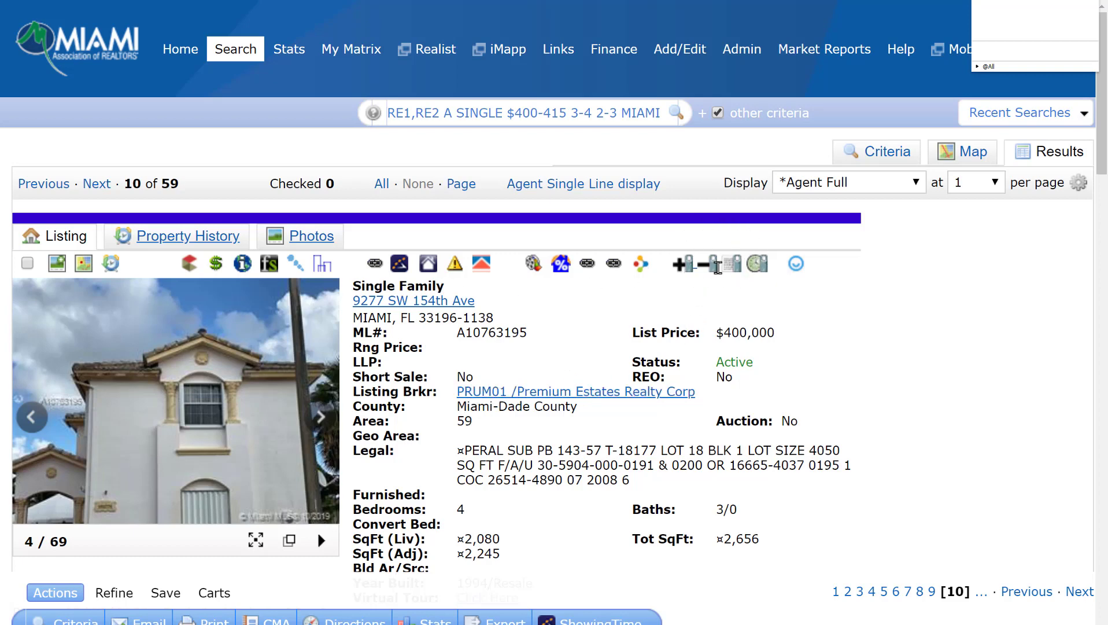
click(717, 267)
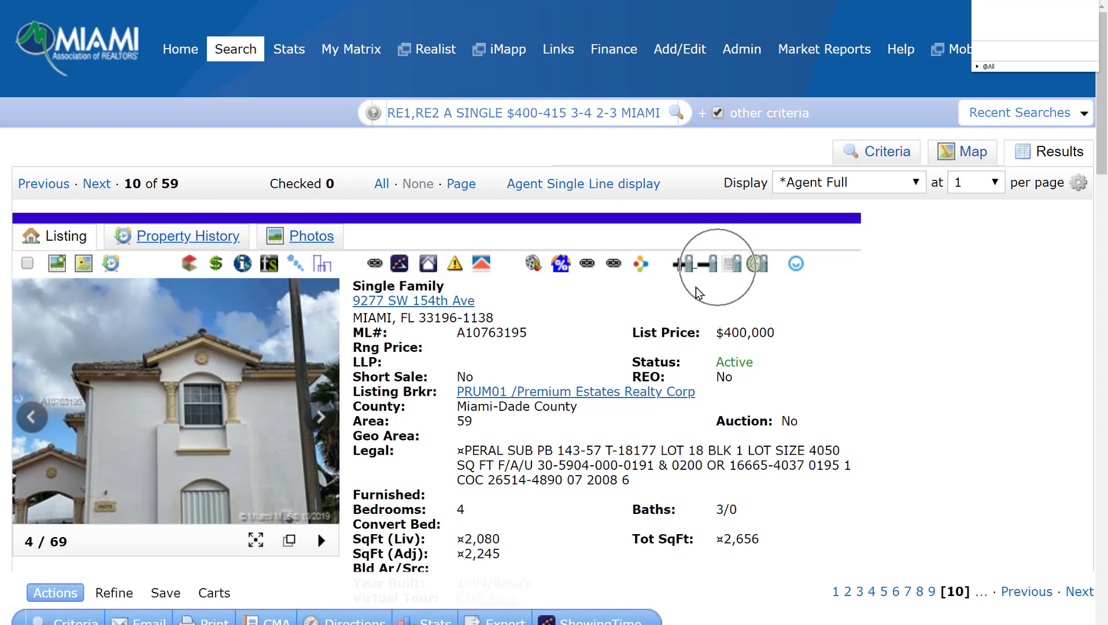
click(454, 271)
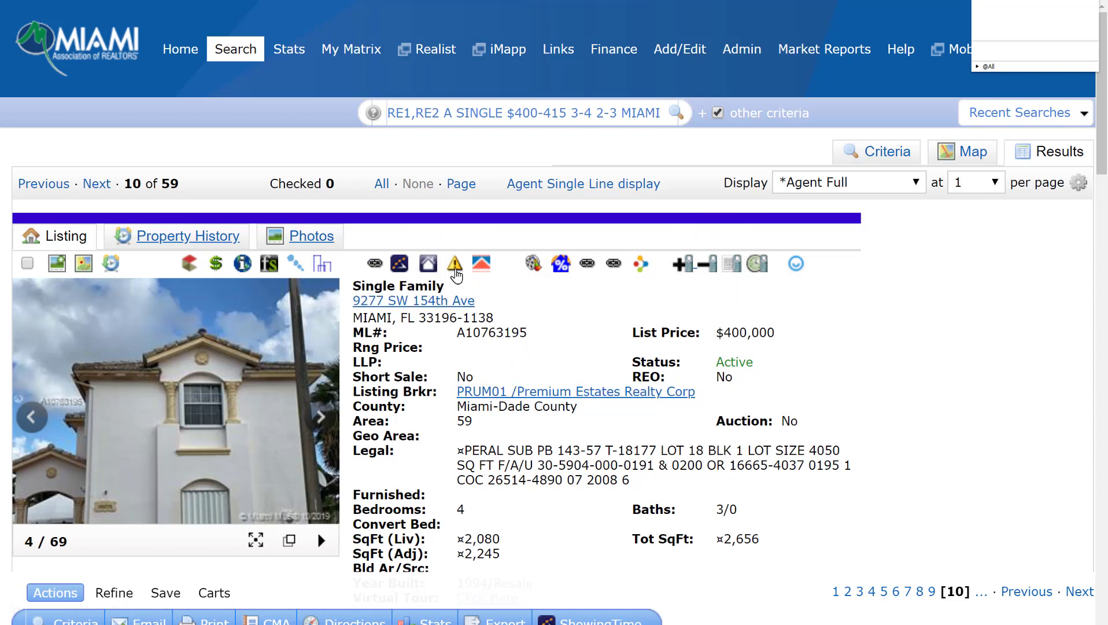
click(456, 269)
click(455, 270)
click(456, 269)
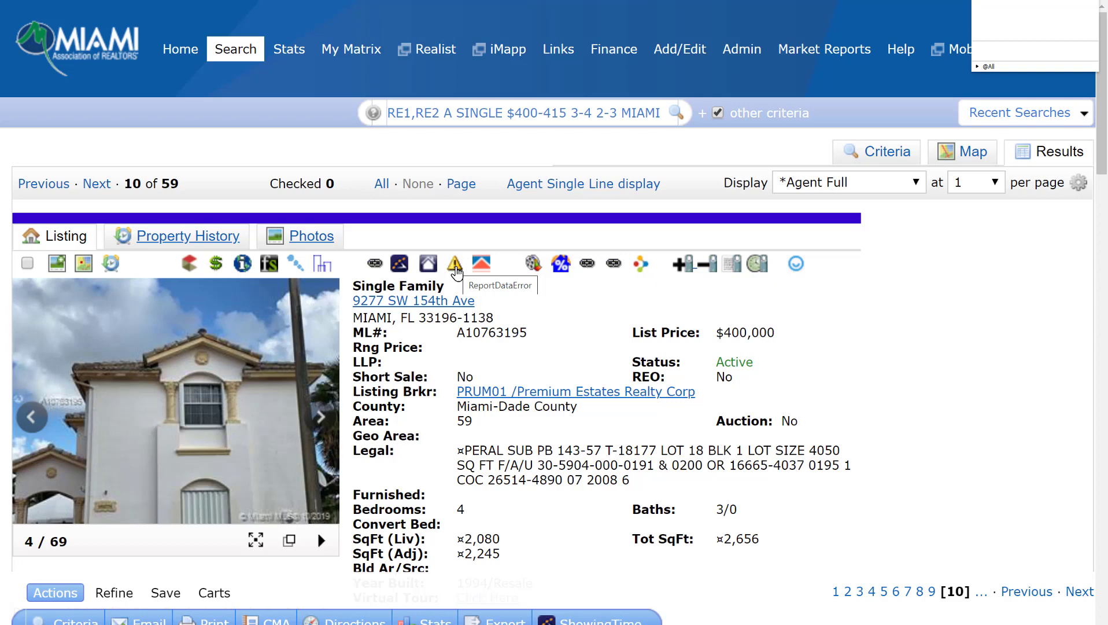
click(457, 269)
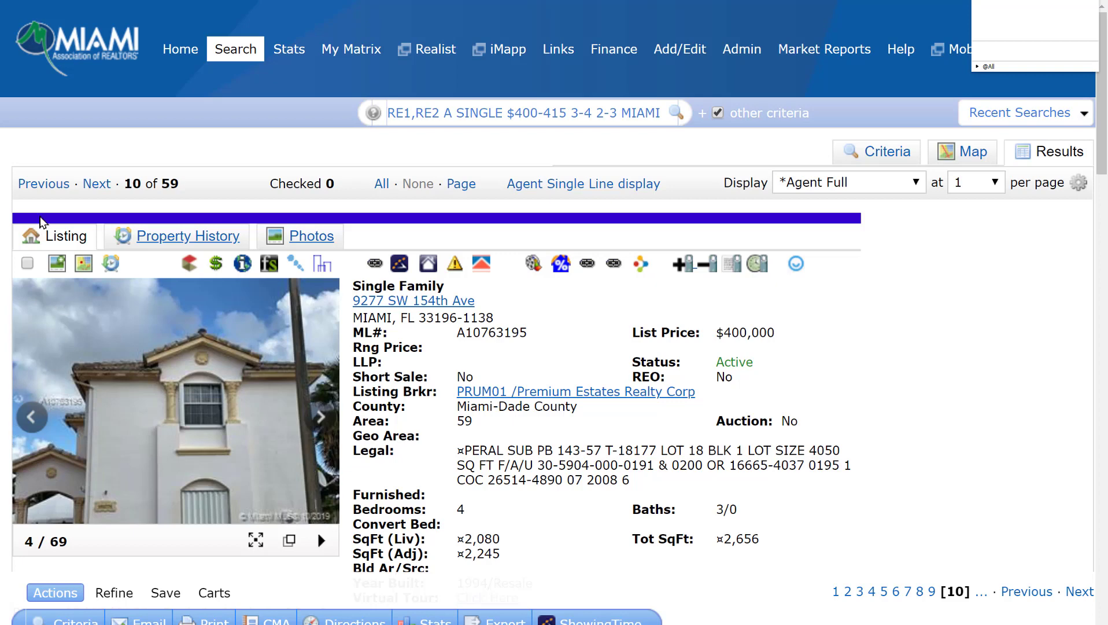
key(ctrl)
key(ctrl)
key(ctrl)
key(ctrl)
key(ctrl)
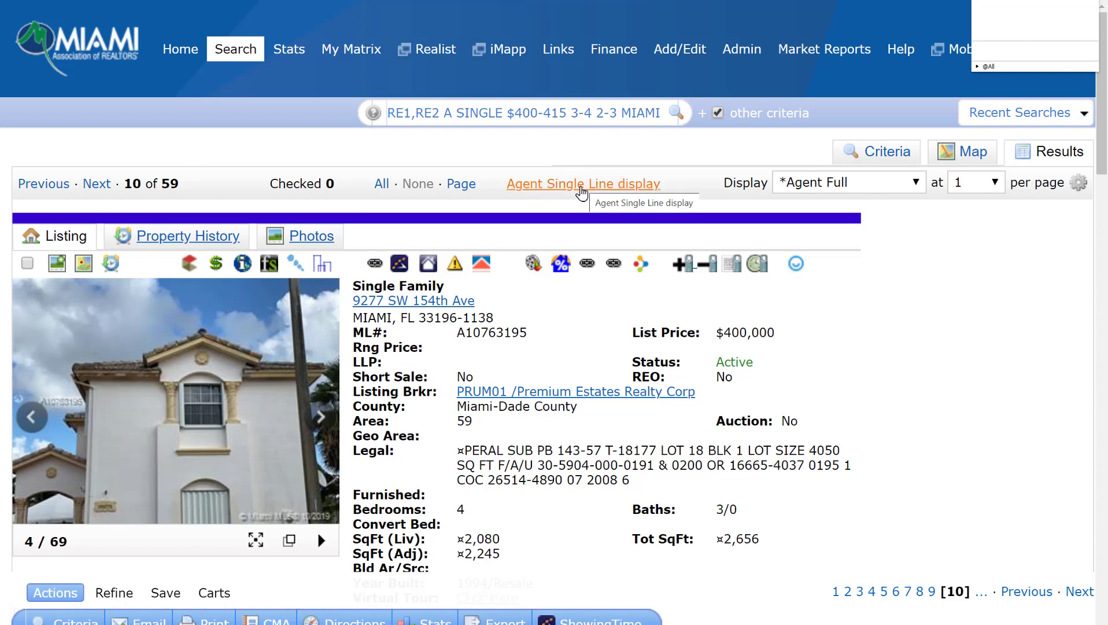
key(ctrl)
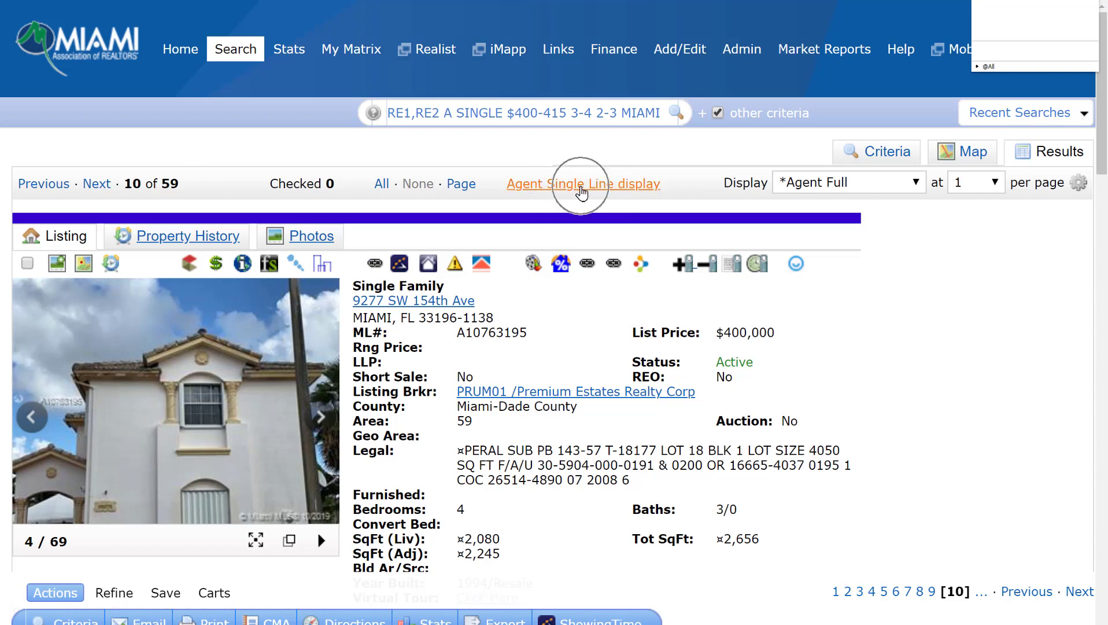
key(ctrl)
click(582, 185)
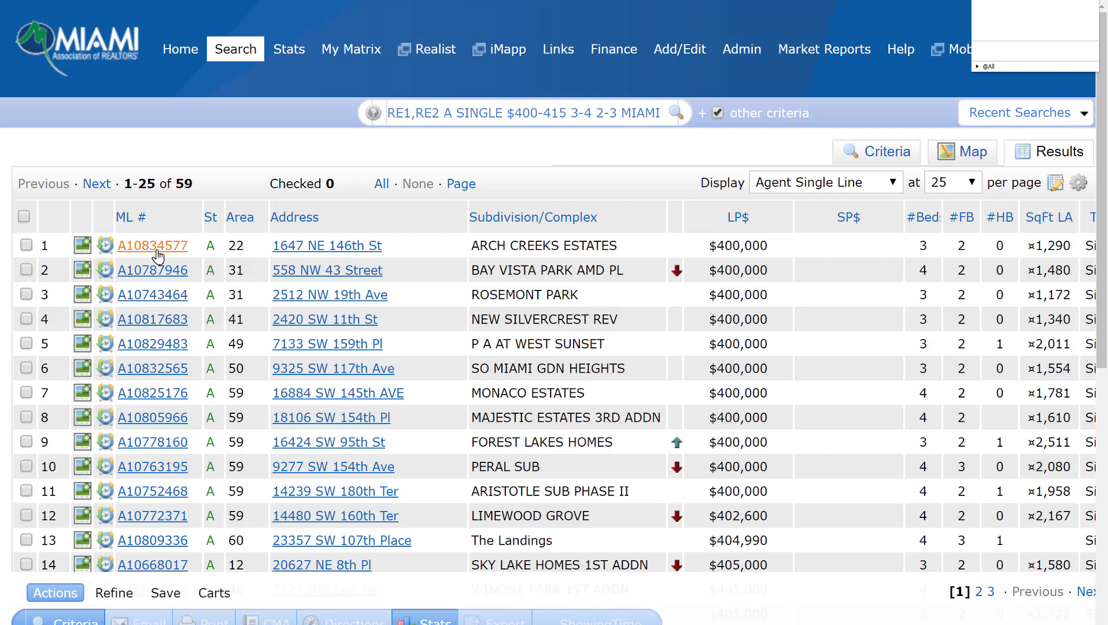
click(153, 246)
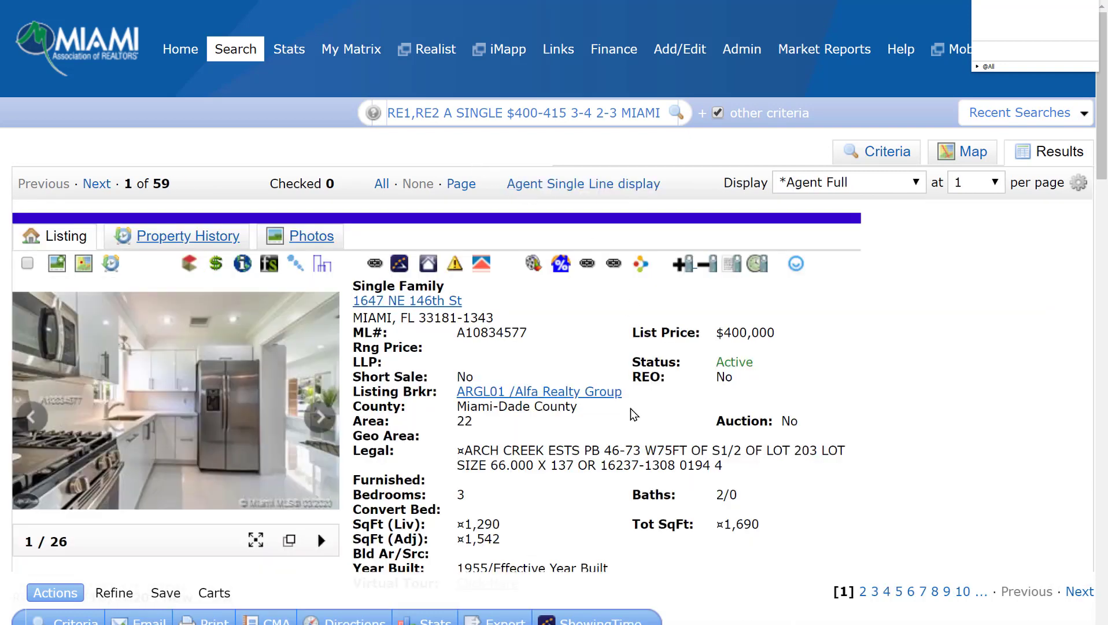
click(600, 190)
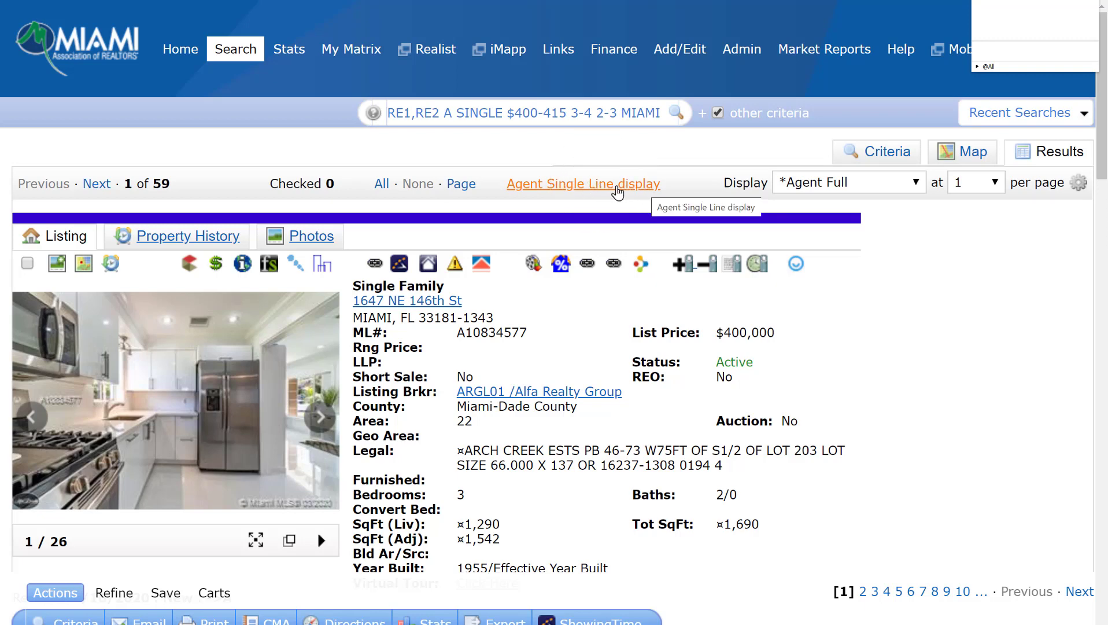
click(613, 184)
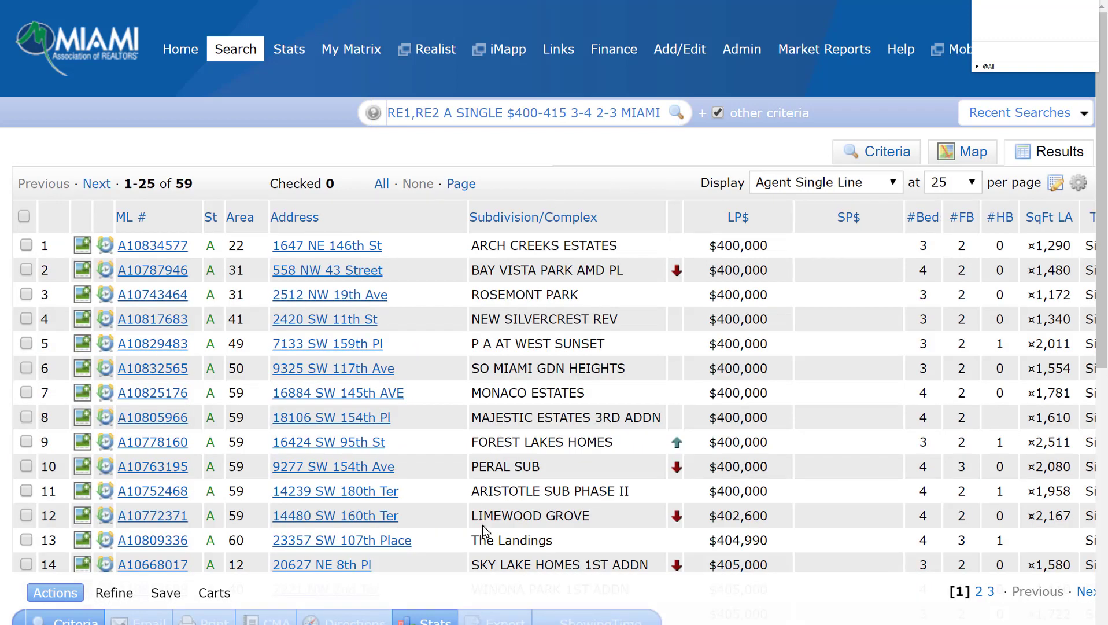
Check rows 1, 3 and 5 so three of the 59 listings are checked
click(26, 245)
click(26, 295)
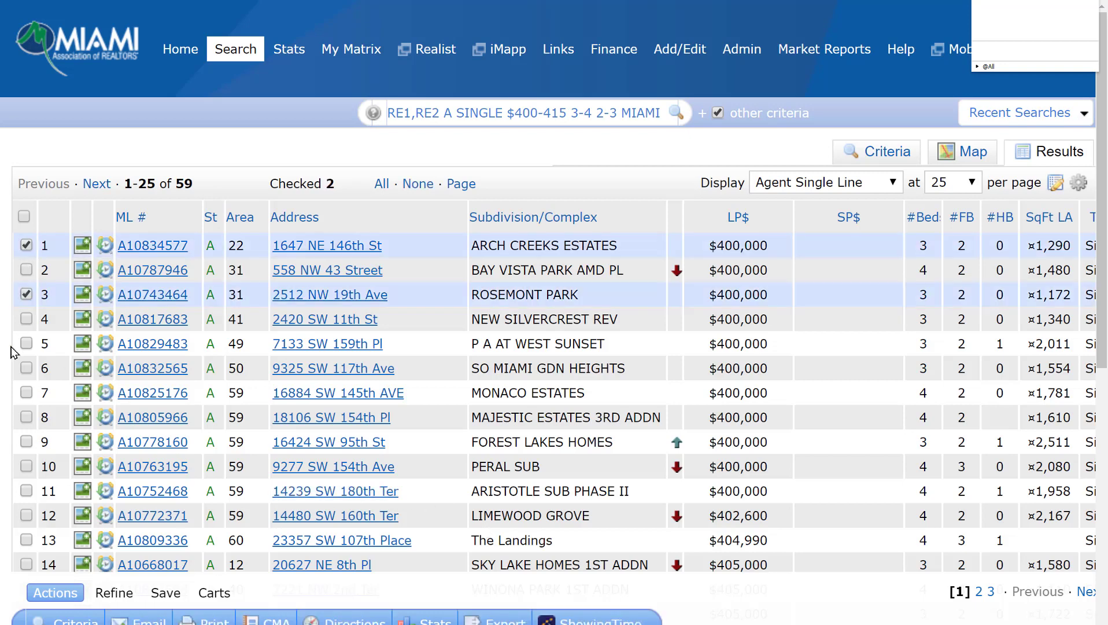
click(26, 343)
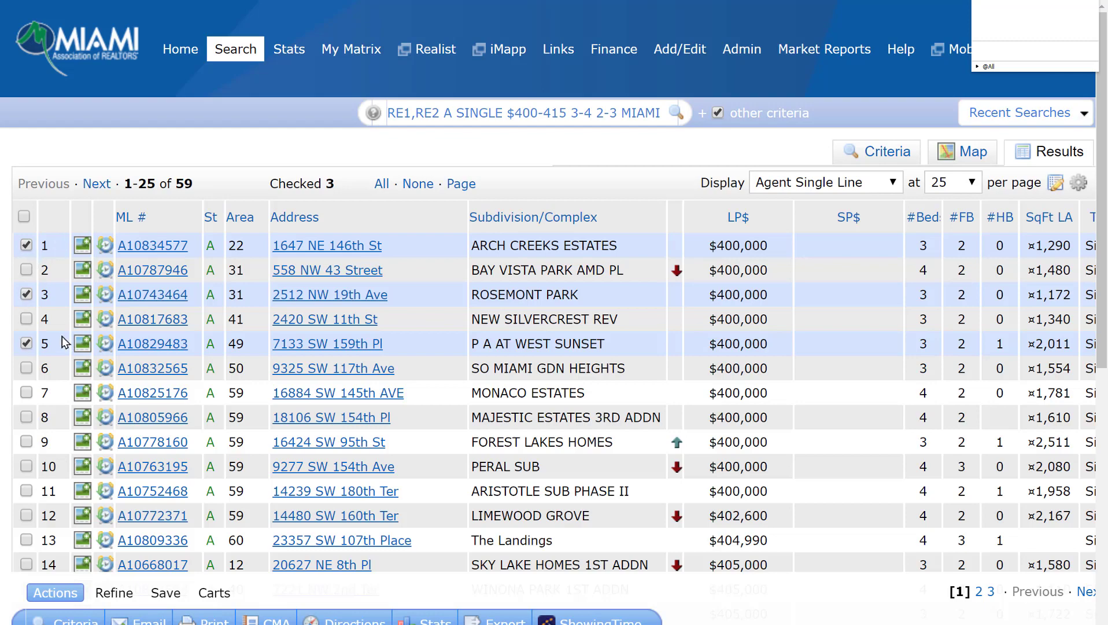
scroll(197, 358, down, 10)
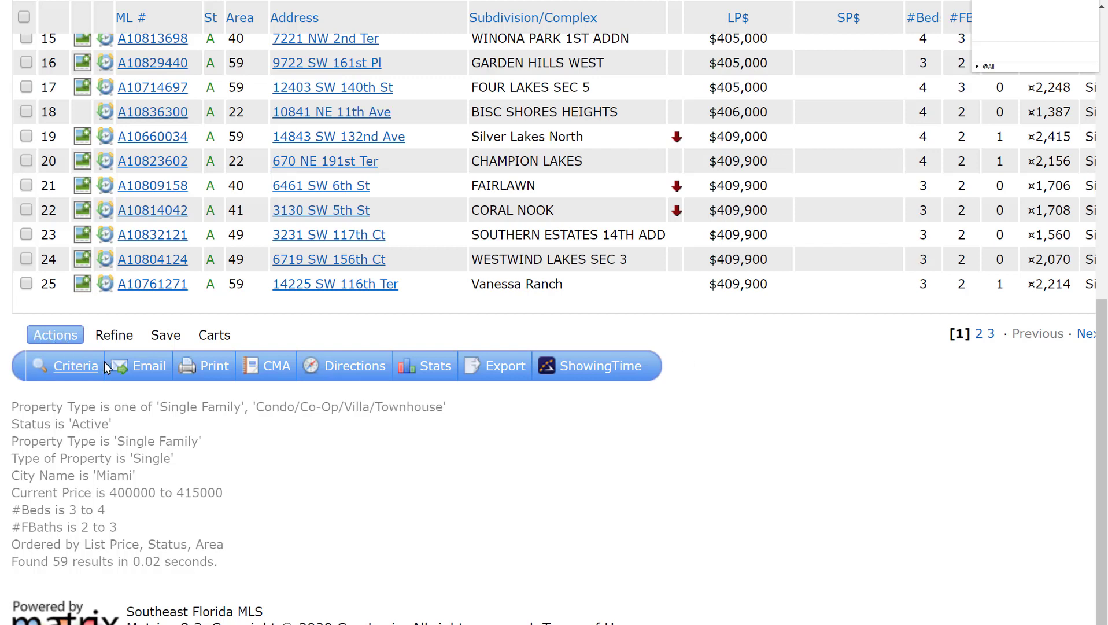
Start an email of the three checked listings addressed to the contact picked from autocomplete
click(145, 370)
click(149, 370)
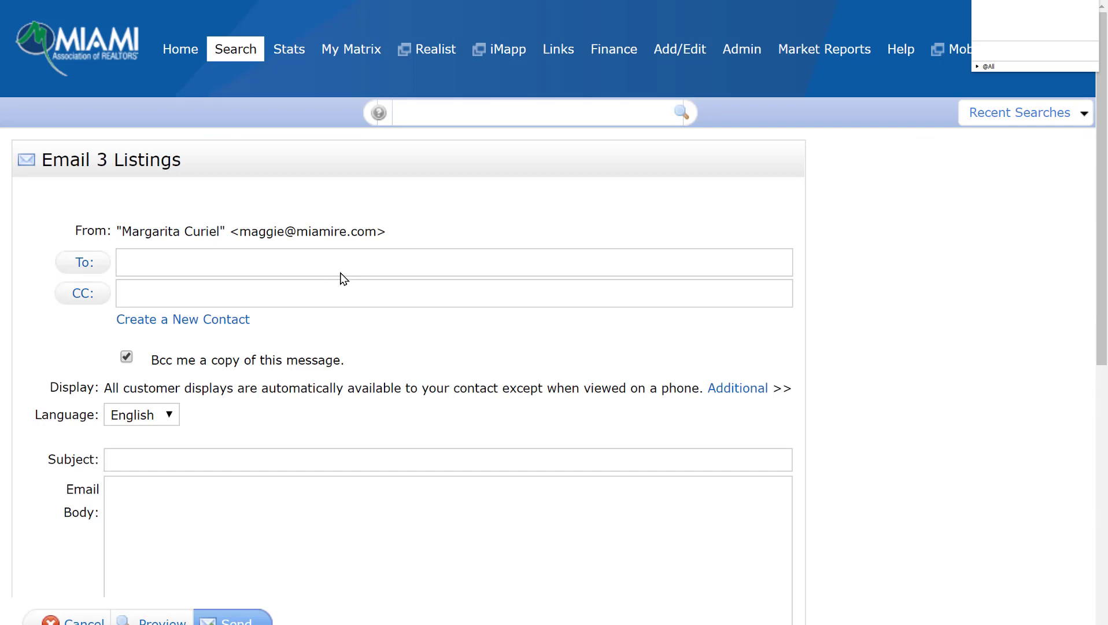
text(maggie)
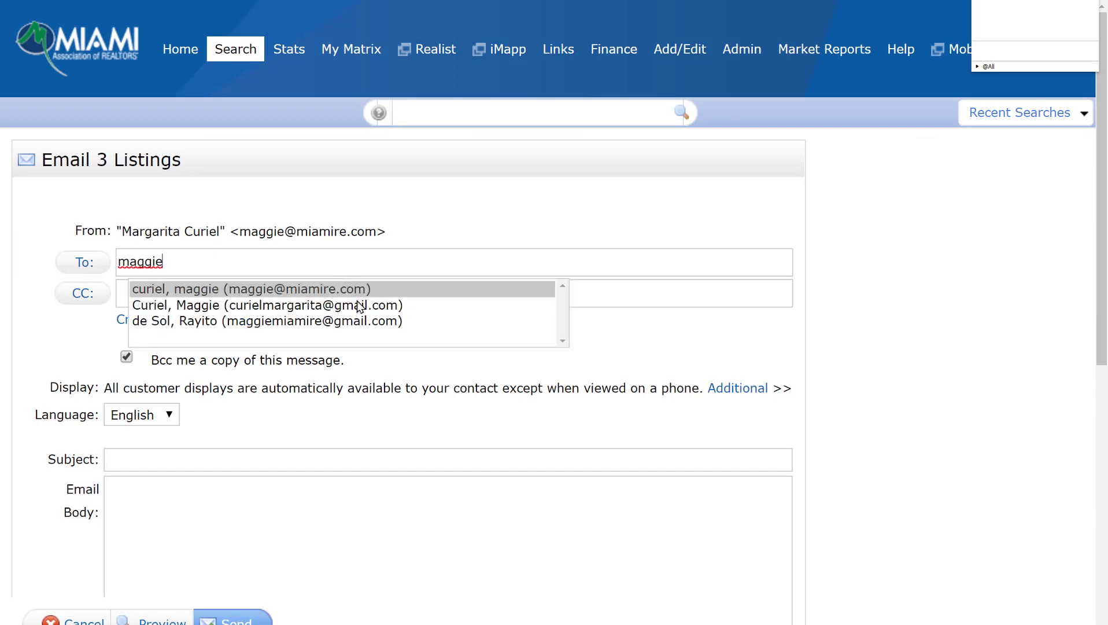
click(204, 306)
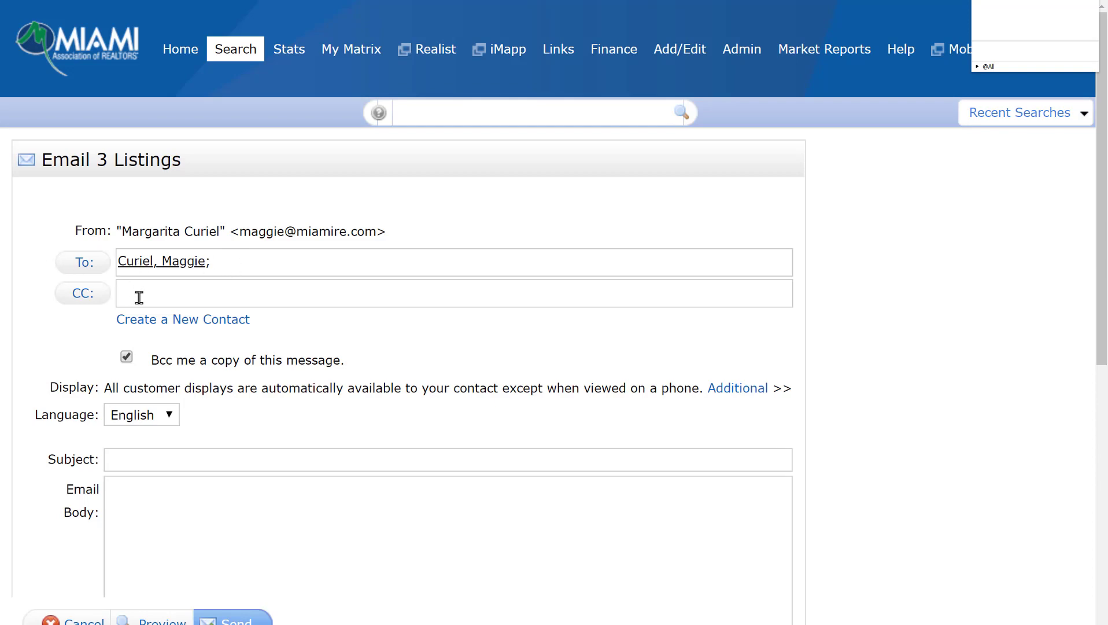
click(145, 326)
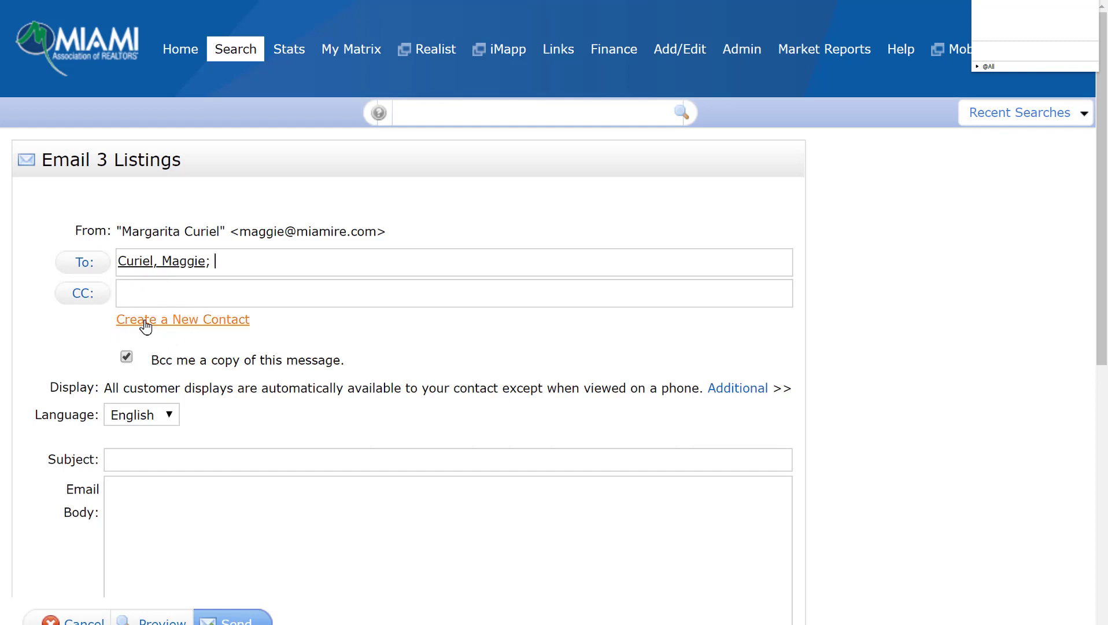
click(146, 321)
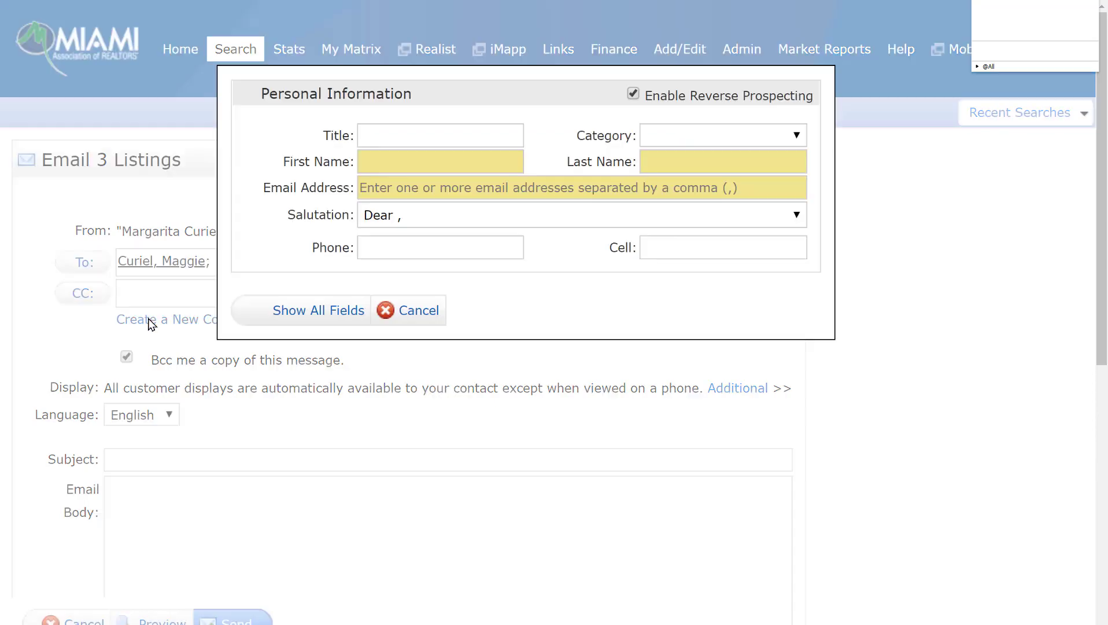
click(433, 315)
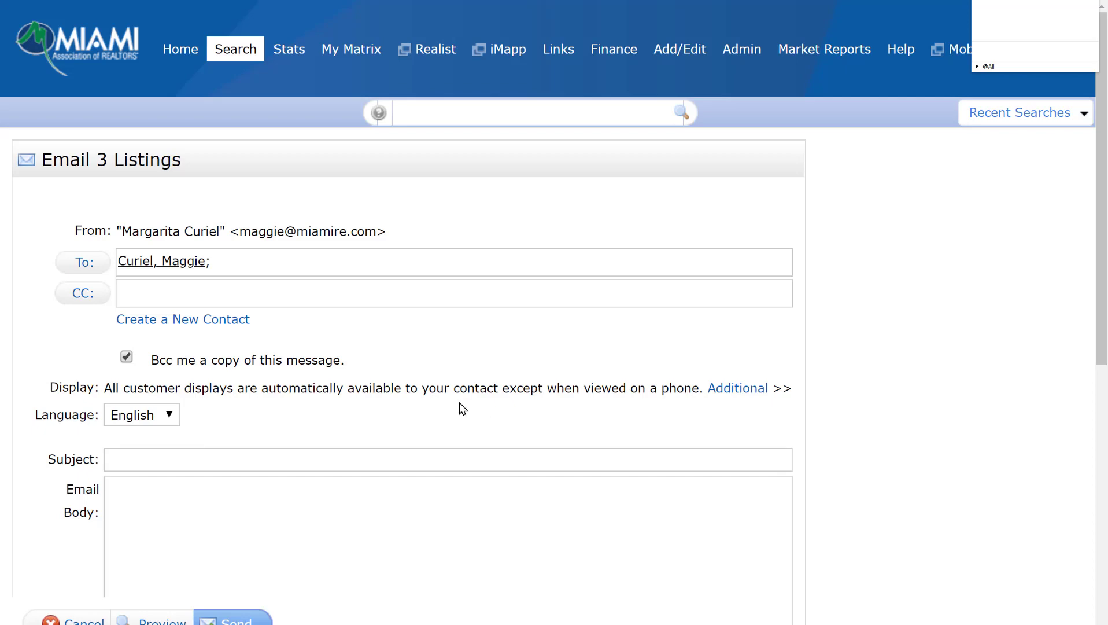
Turn off the Bcc copy, keep English, and enter subject 'Single Family Homes'
scroll(112, 373, down, 1)
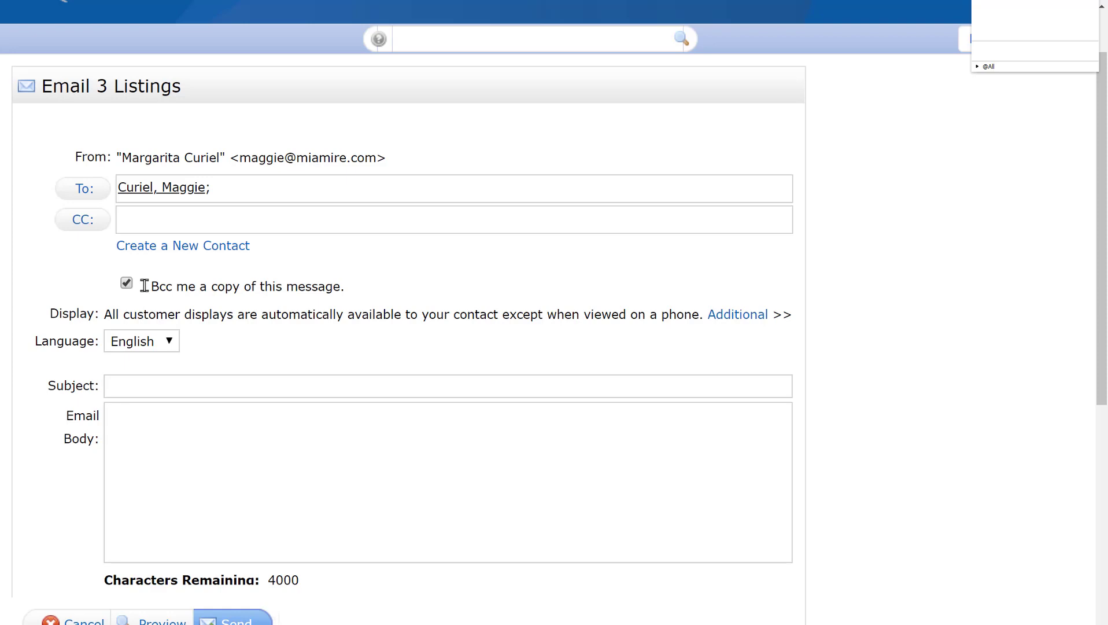
click(142, 287)
scroll(180, 278, down, 2)
click(171, 196)
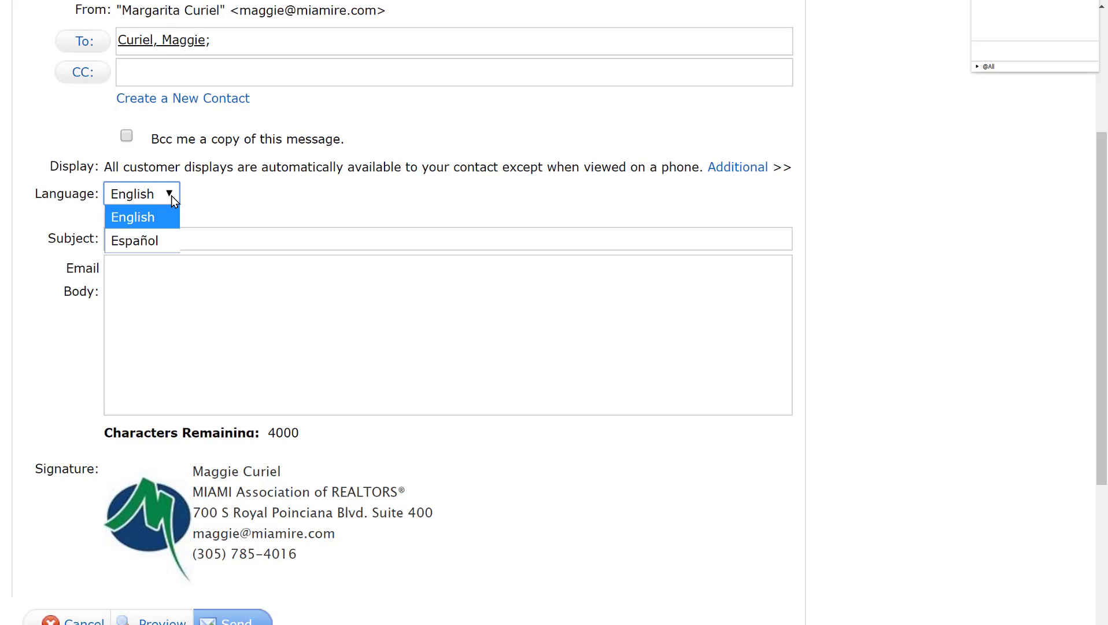
click(172, 197)
click(176, 238)
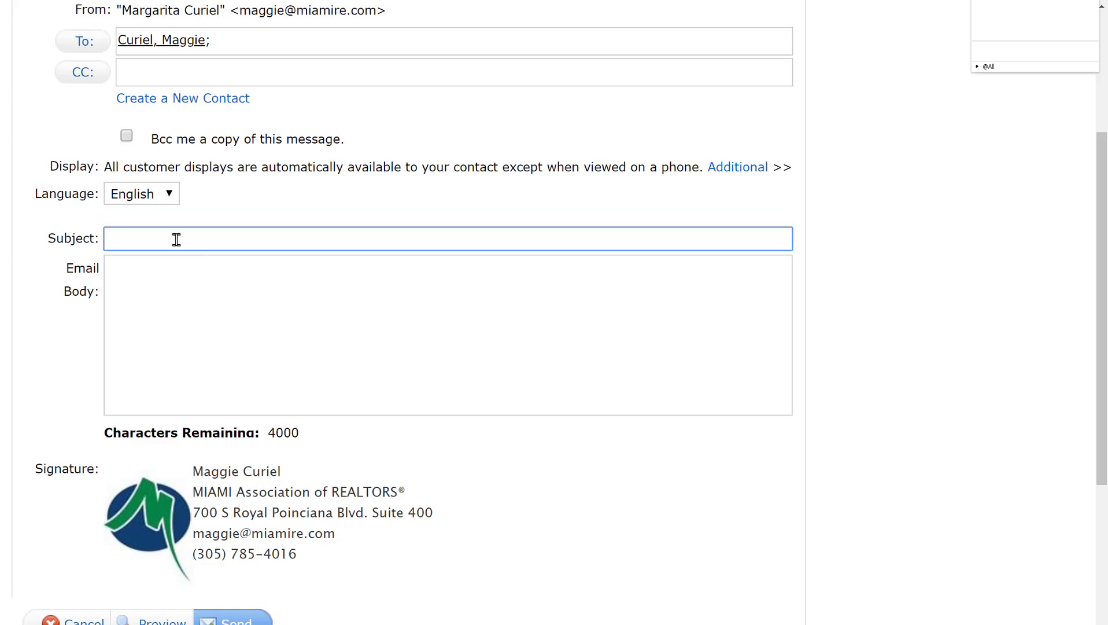
text(Single Family Homes)
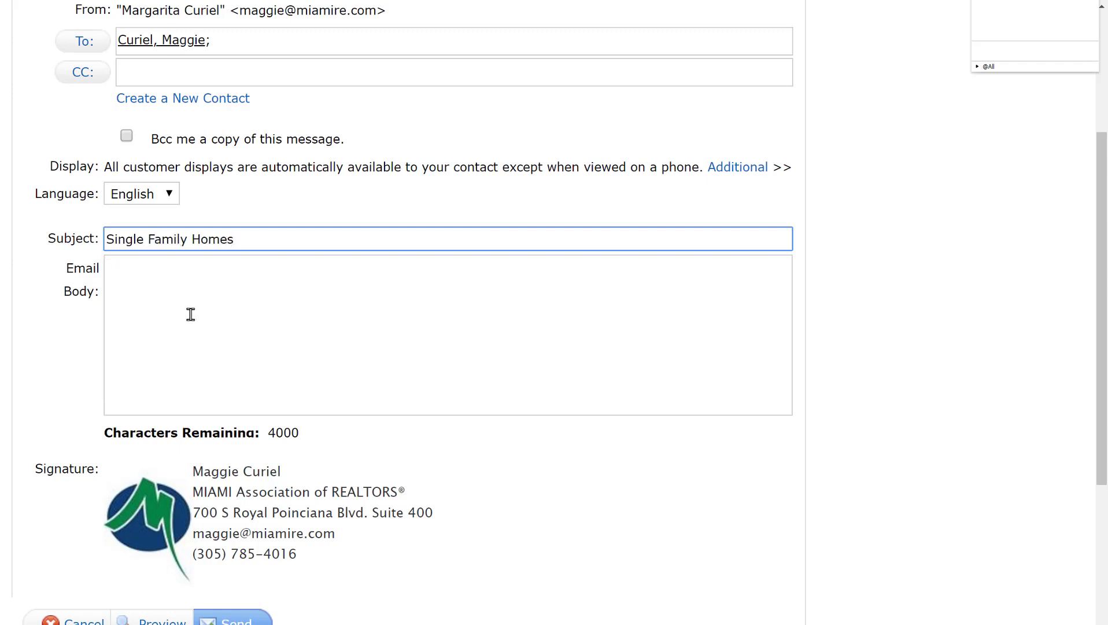
Write the message 'Here are some listings I found for you.' and preview the email
click(203, 320)
text(Here are somelistin)
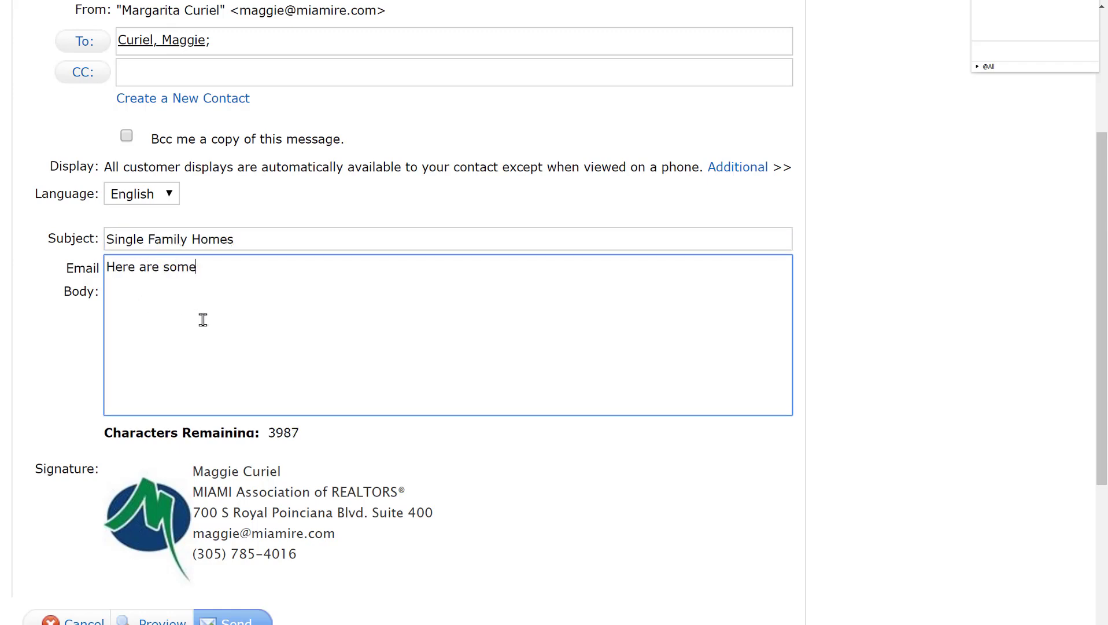
key(BackSpace)
key(BackSpace)
key(BackSpace)
key(BackSpace)
key(BackSpace)
key(BackSpace)
text(listings I fou)
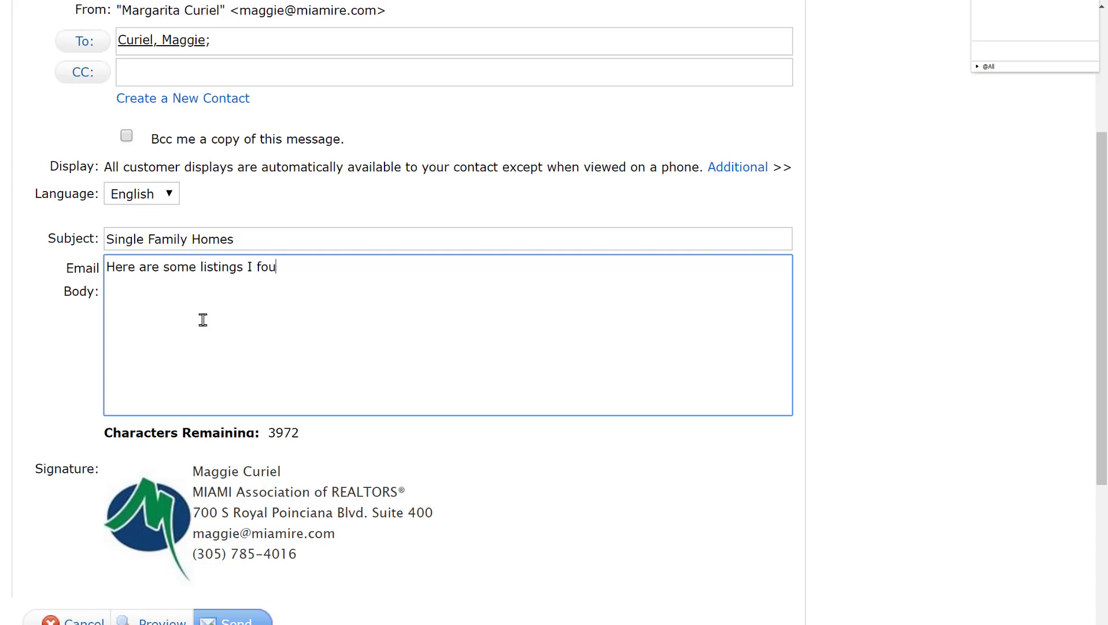
text(nd for you.)
scroll(203, 320, down, 4)
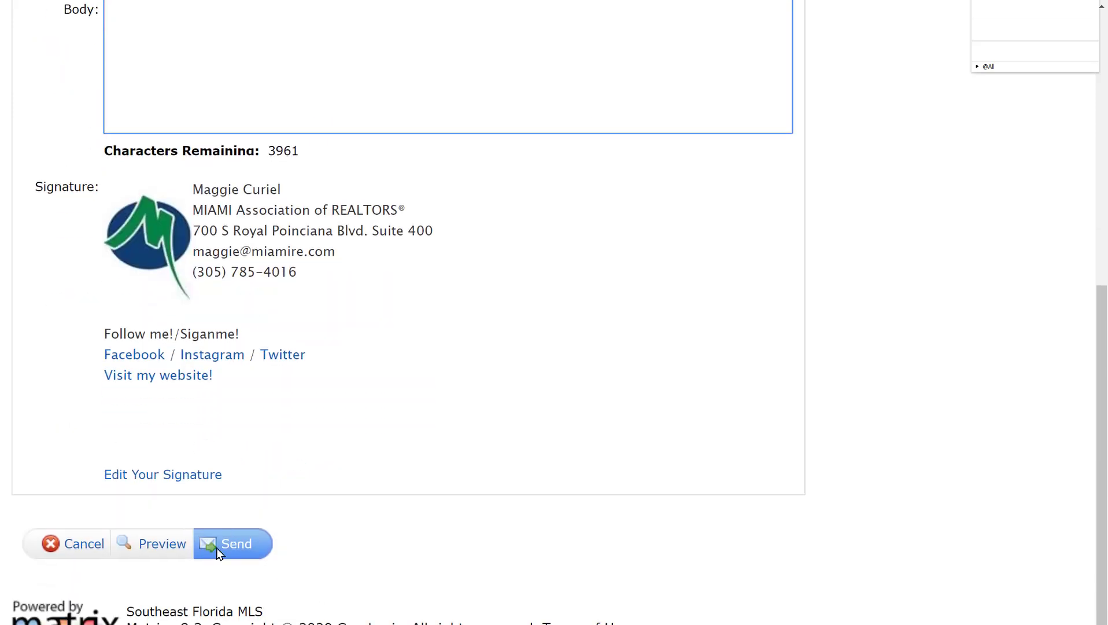
scroll(232, 538, down, 1)
click(172, 548)
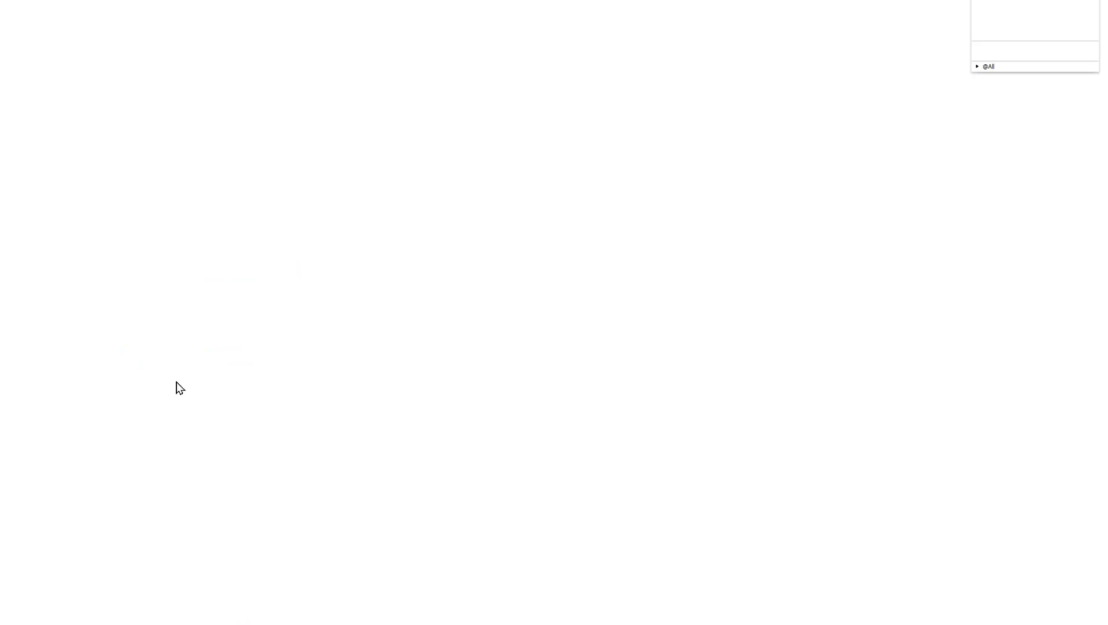
Review the preview, return to the Email 3 Listings form, and send it
scroll(737, 384, down, 5)
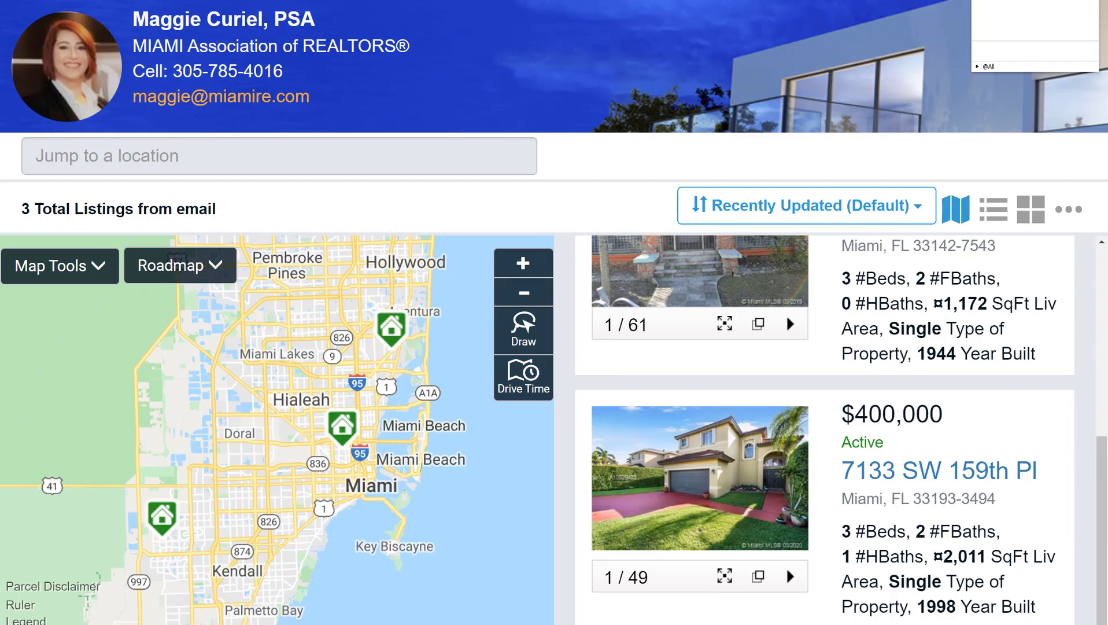
click(509, 1)
scroll(404, 153, up, 6)
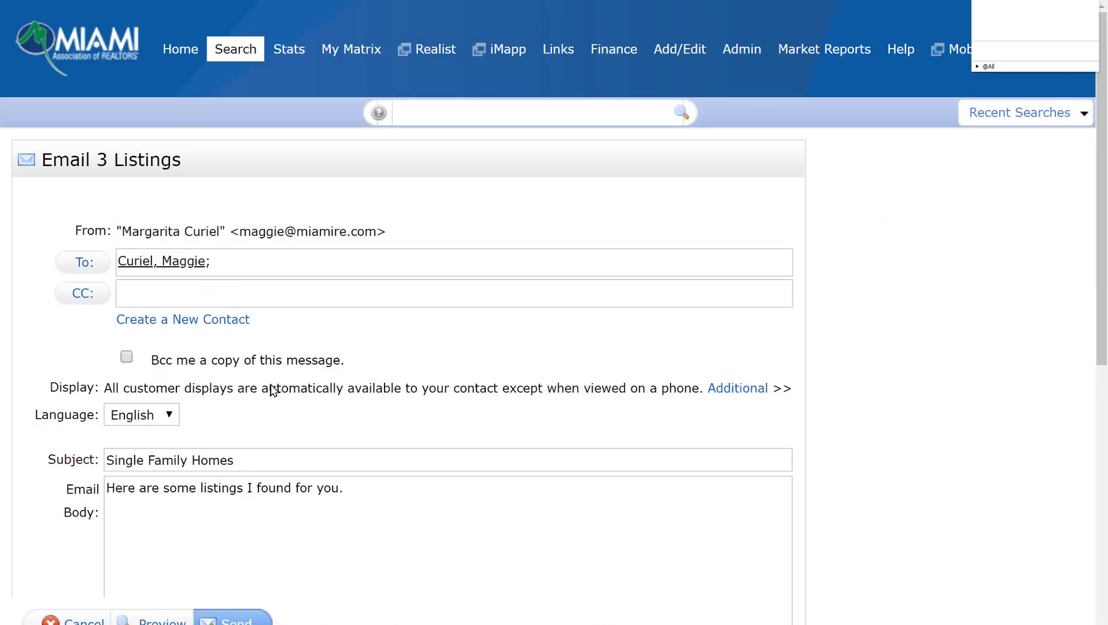
scroll(272, 390, down, 9)
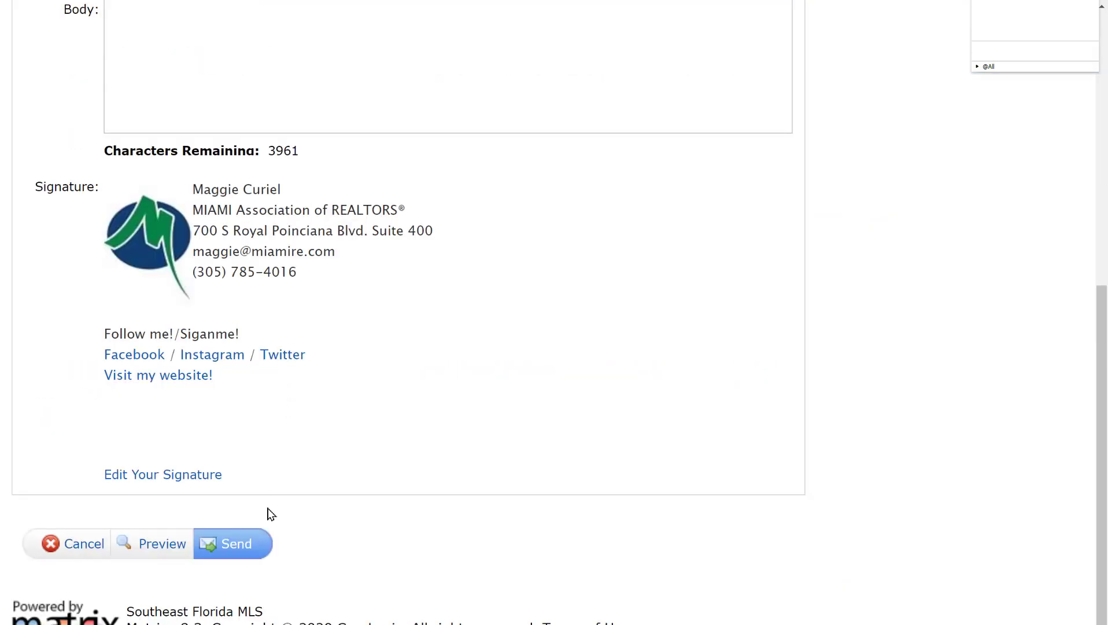
click(237, 546)
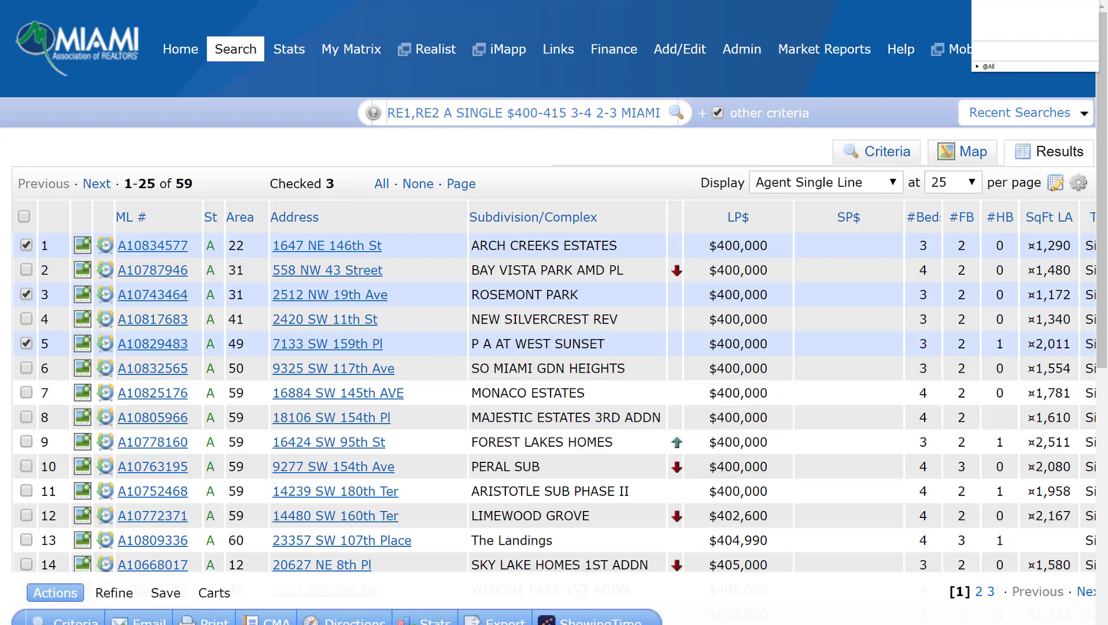
Select print formats *Client Multi-Row through *Client Full and preview the printout
scroll(153, 596, down, 8)
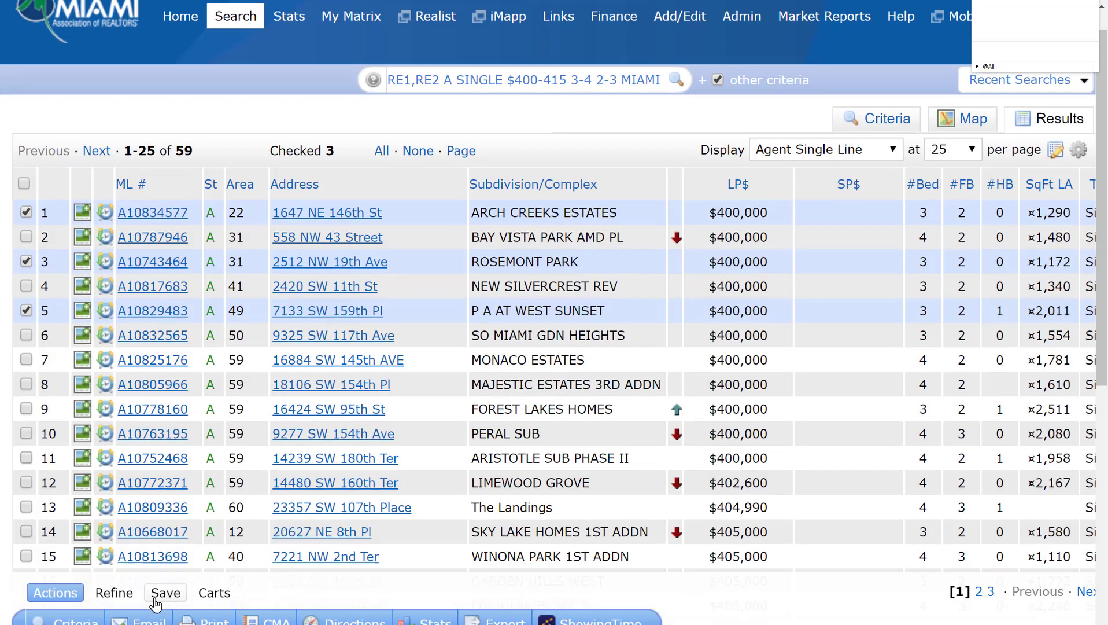
scroll(133, 545, down, 2)
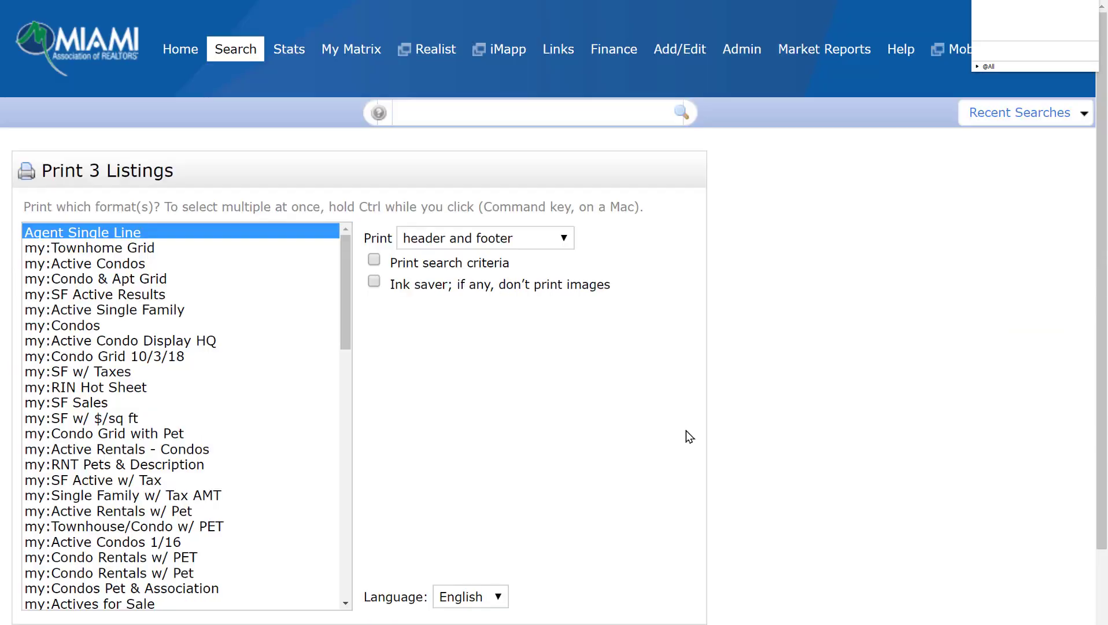
scroll(234, 401, down, 10)
scroll(233, 397, down, 6)
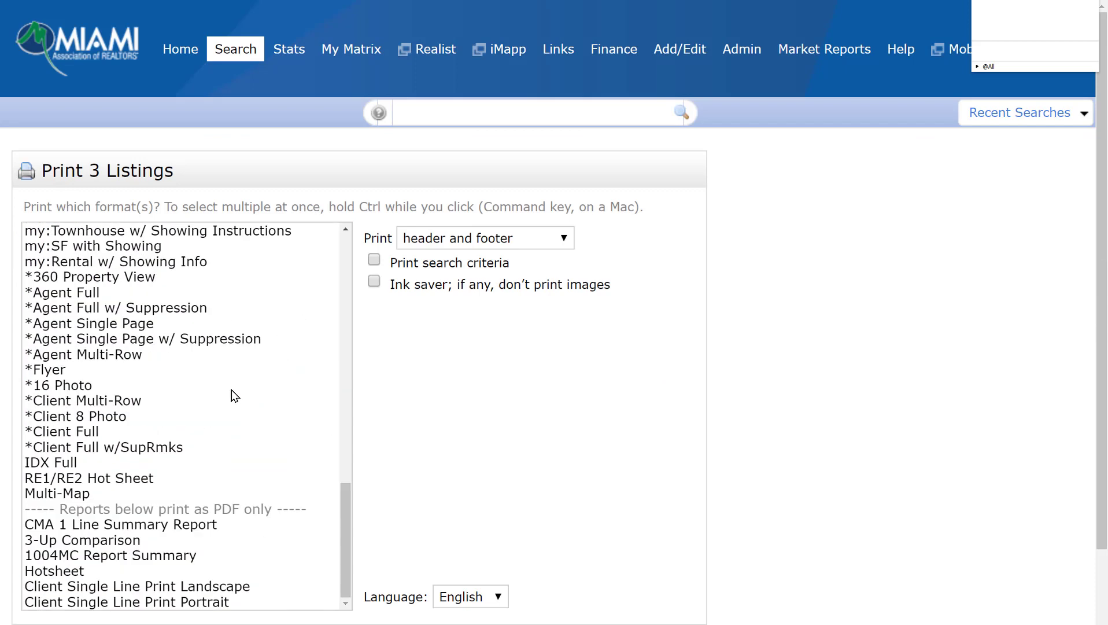
click(87, 400)
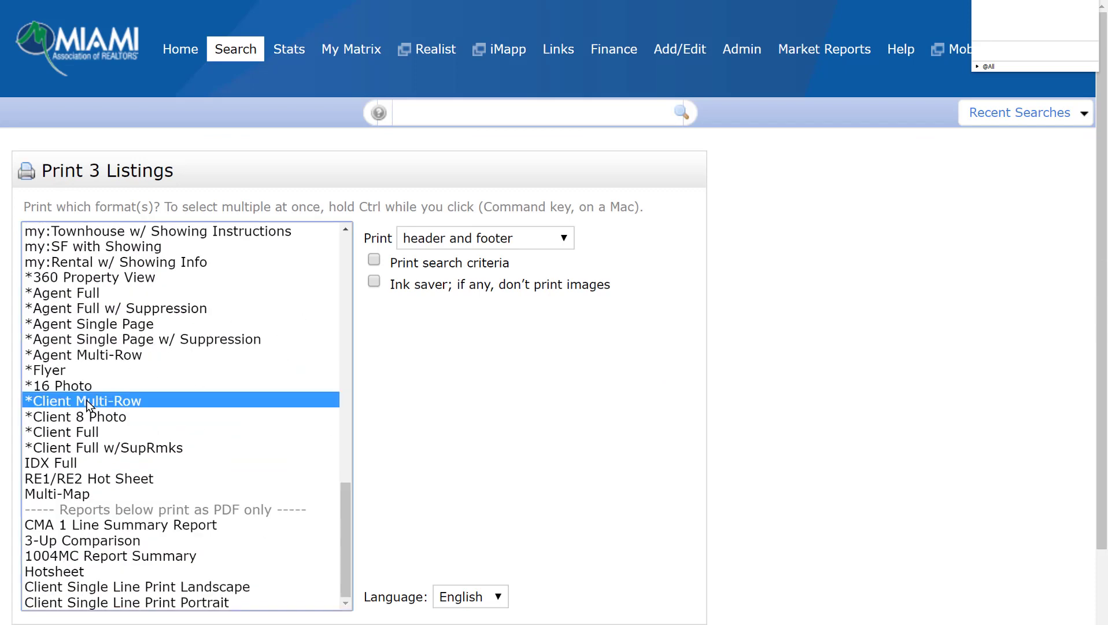
shift+click(101, 431)
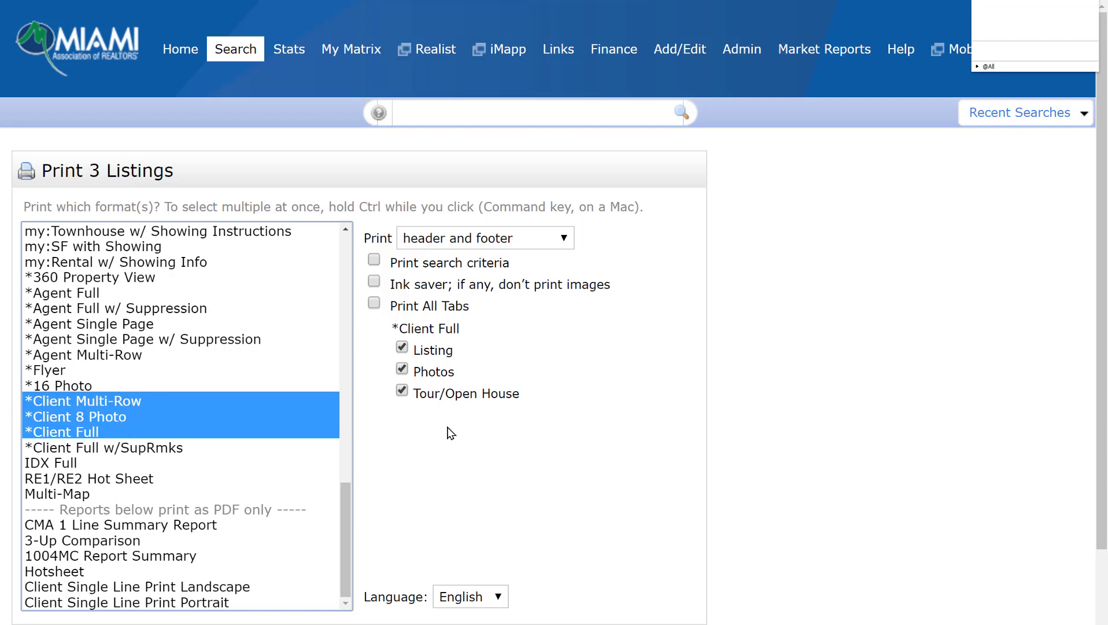
scroll(446, 433, down, 2)
click(387, 557)
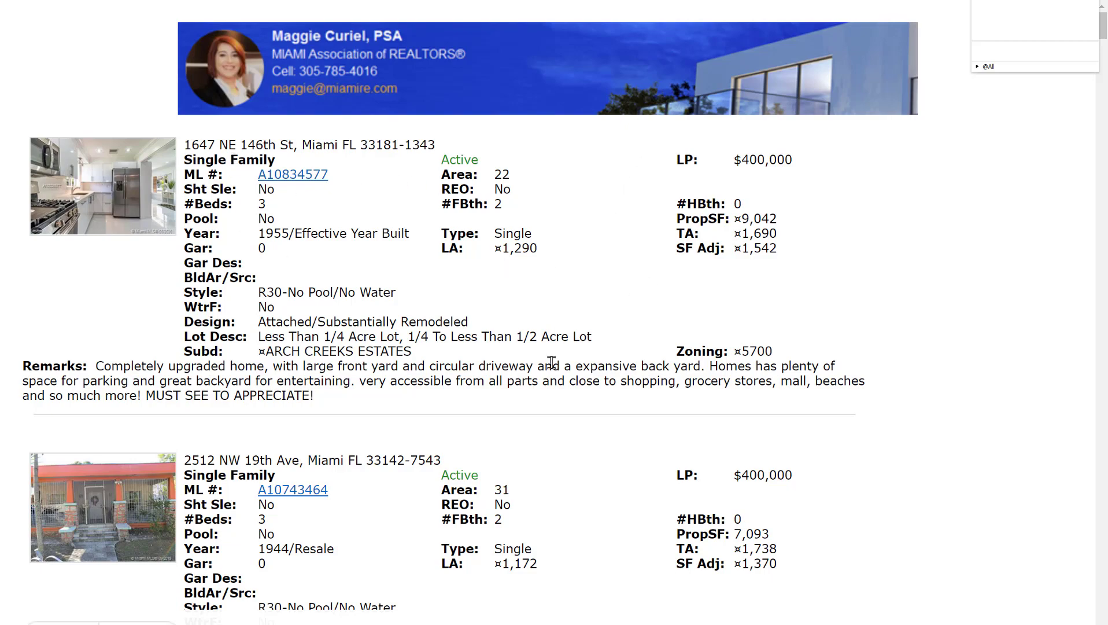
scroll(568, 362, down, 6)
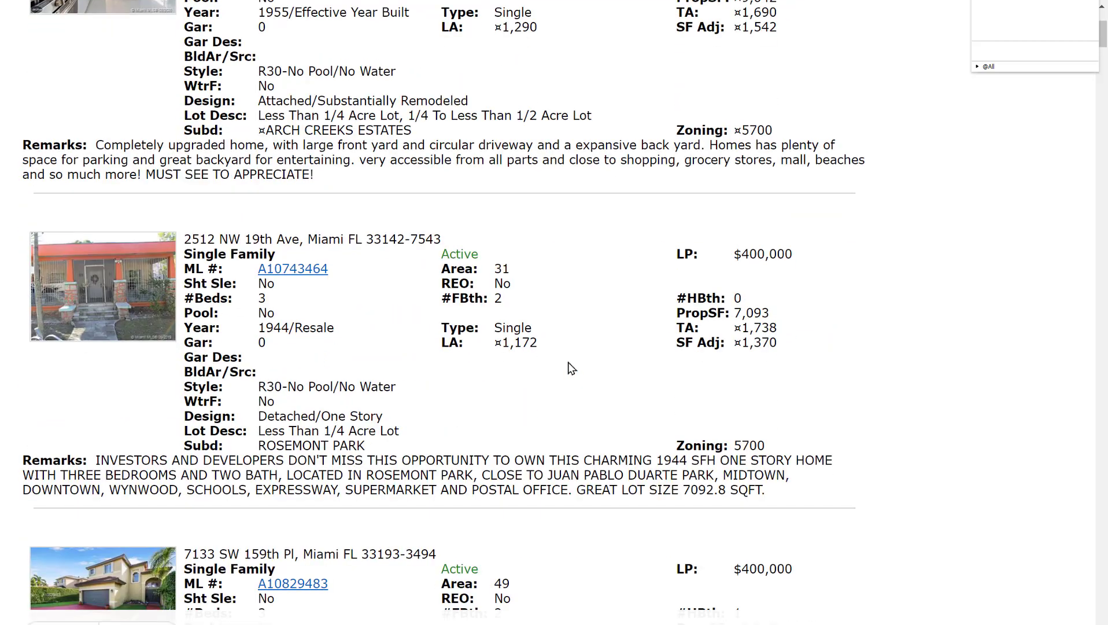
scroll(568, 367, down, 4)
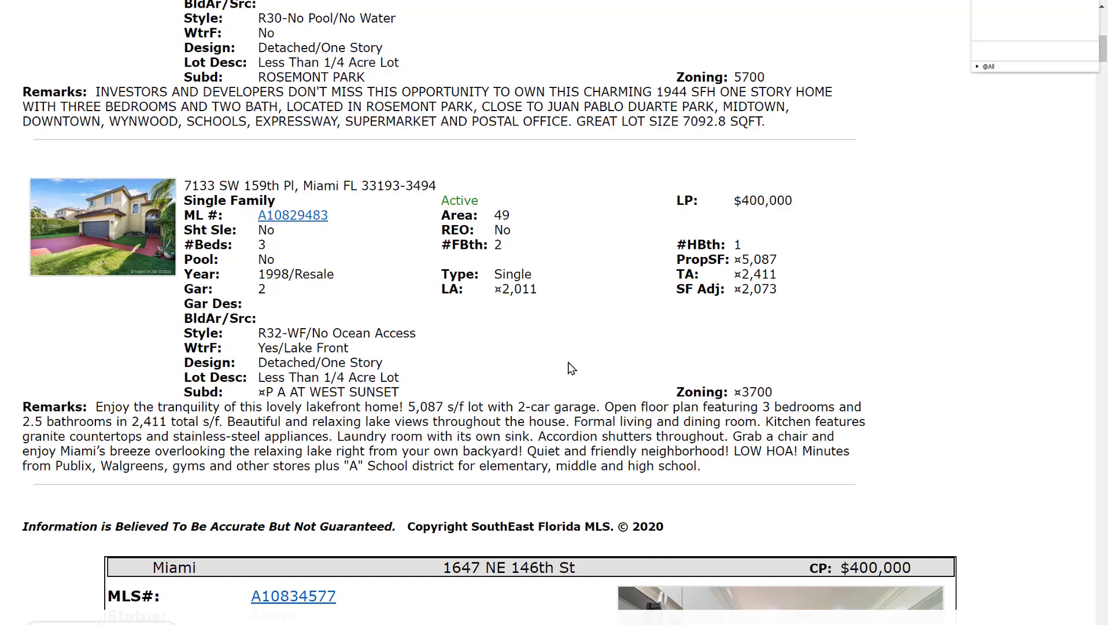
scroll(568, 366, up, 10)
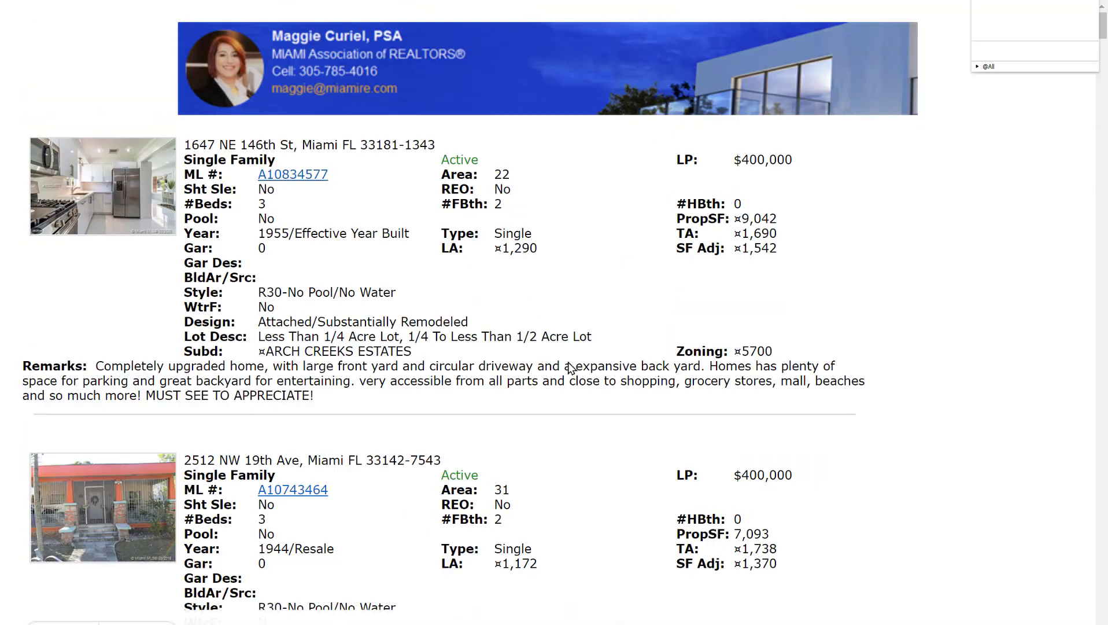
scroll(914, 425, down, 12)
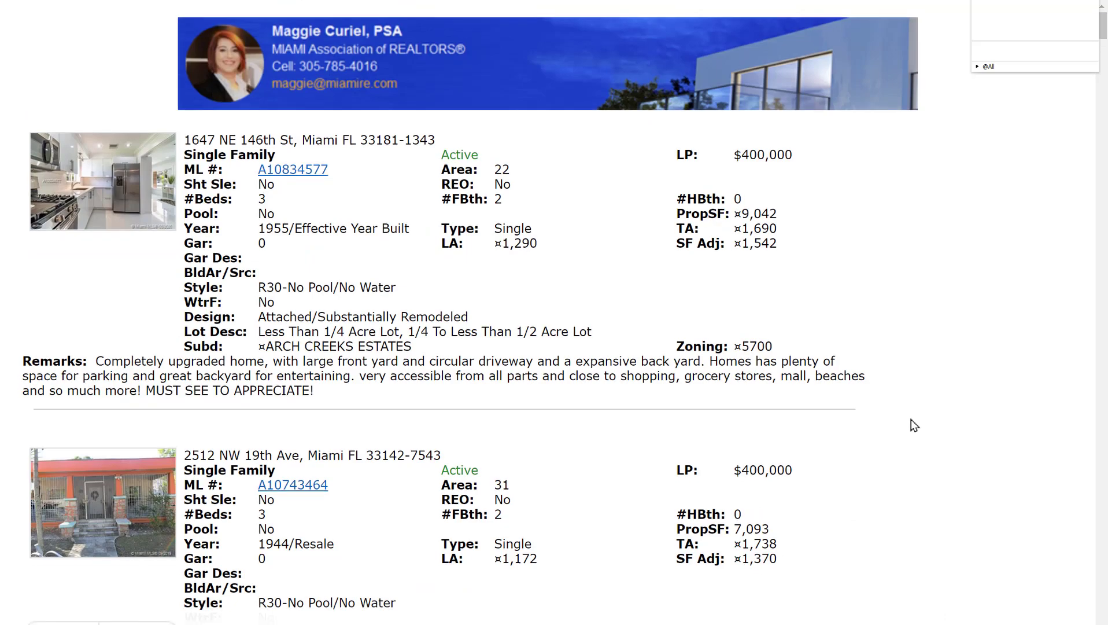
scroll(911, 431, down, 3)
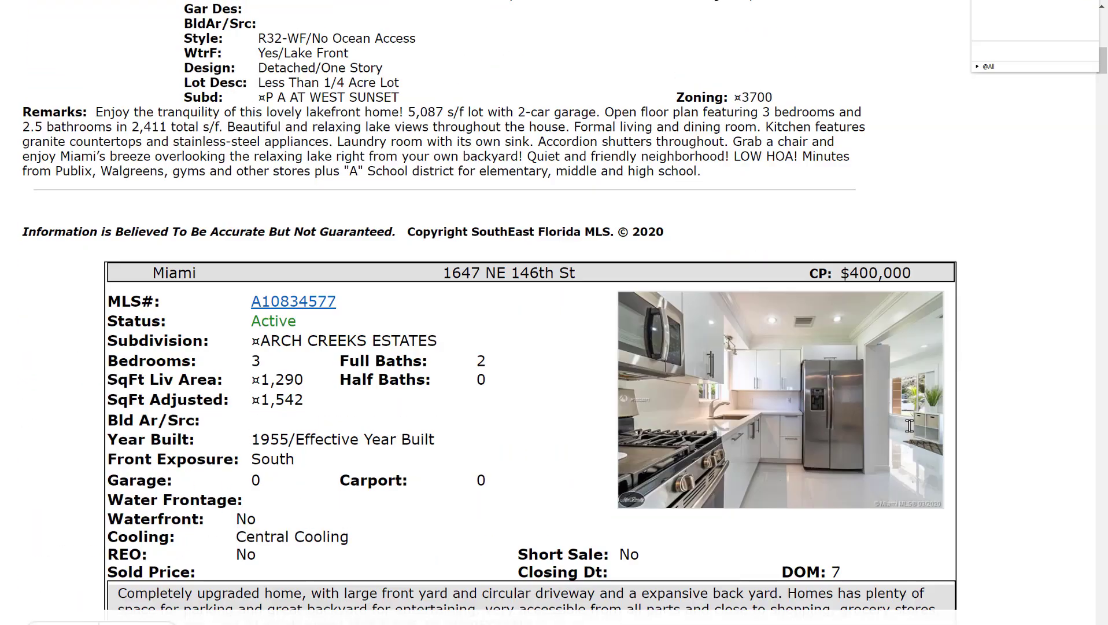
key(ctrl+minus)
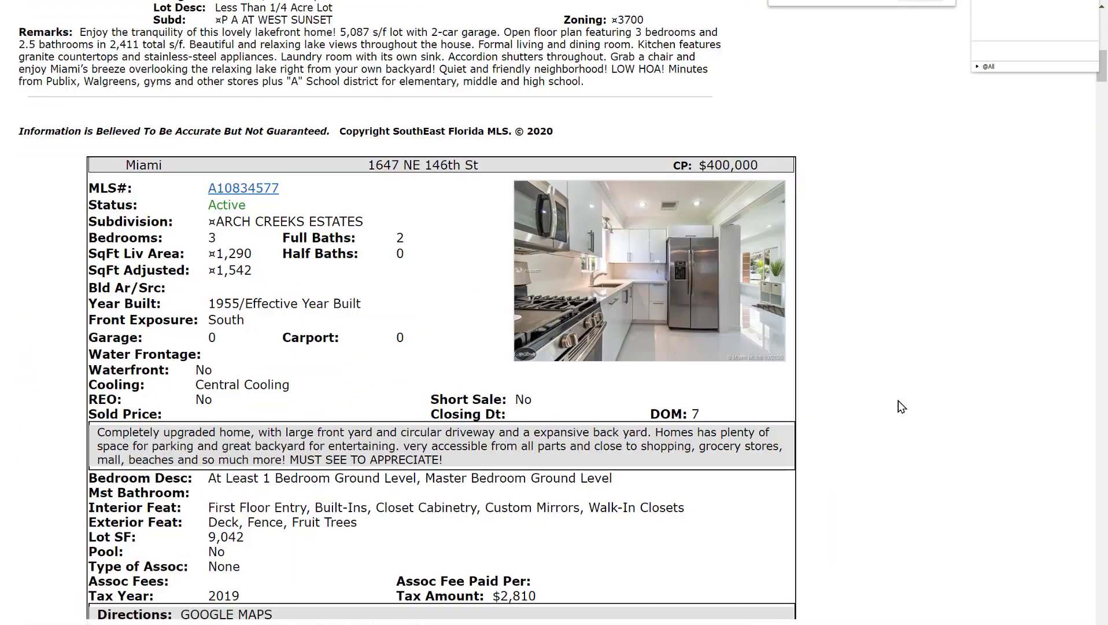
key(ctrl+minus)
key(ctrl+minus)
scroll(897, 401, down, 3)
scroll(898, 400, up, 3)
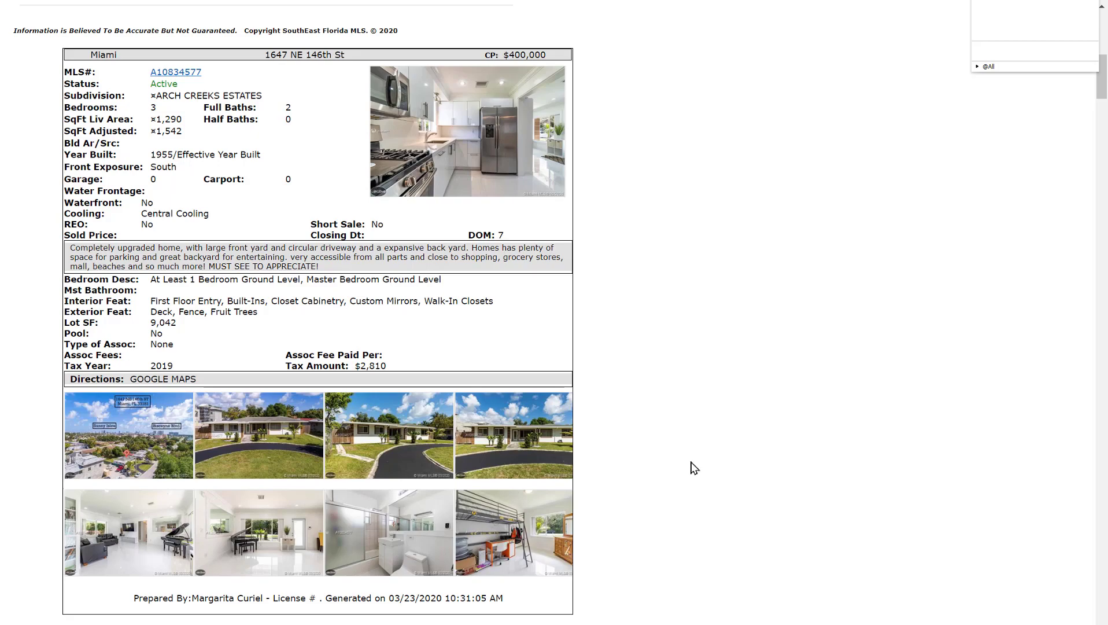
scroll(630, 318, down, 7)
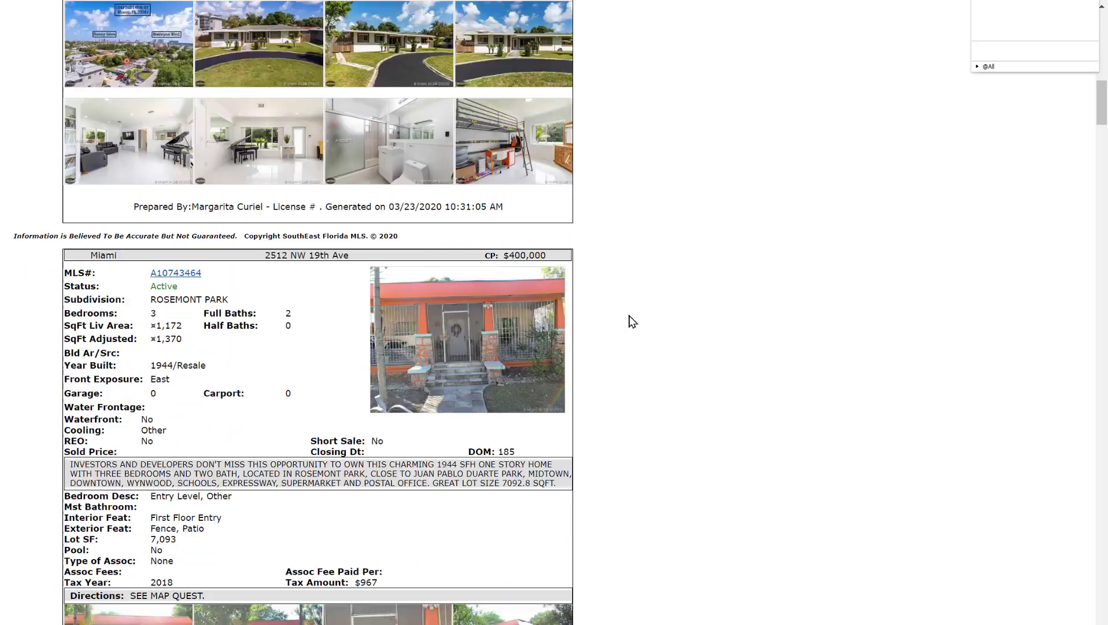
scroll(632, 321, down, 5)
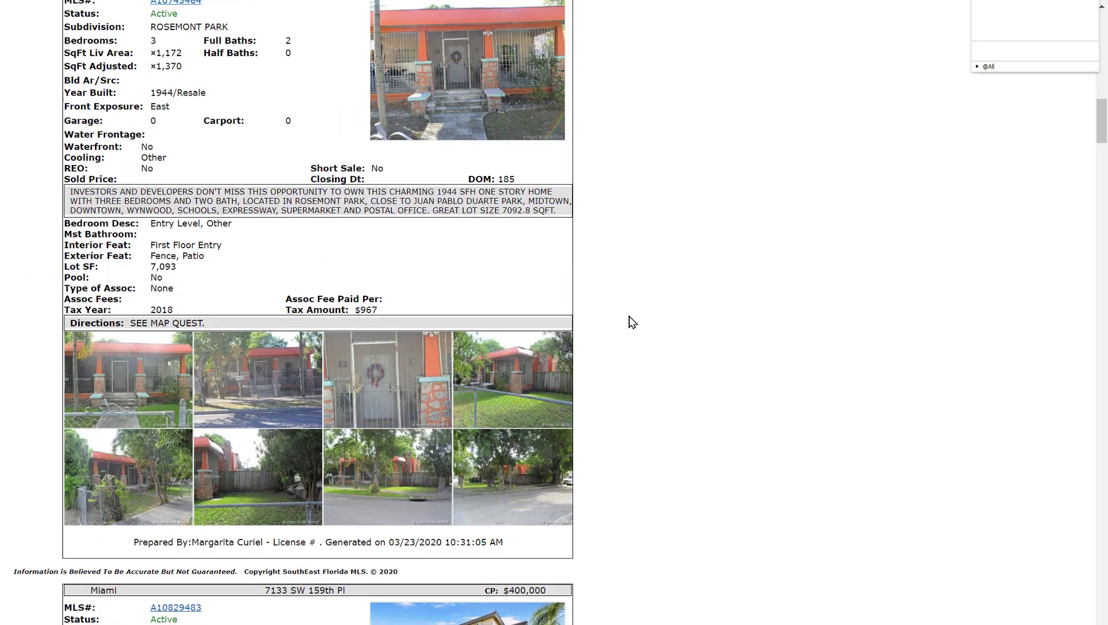
scroll(632, 322, down, 12)
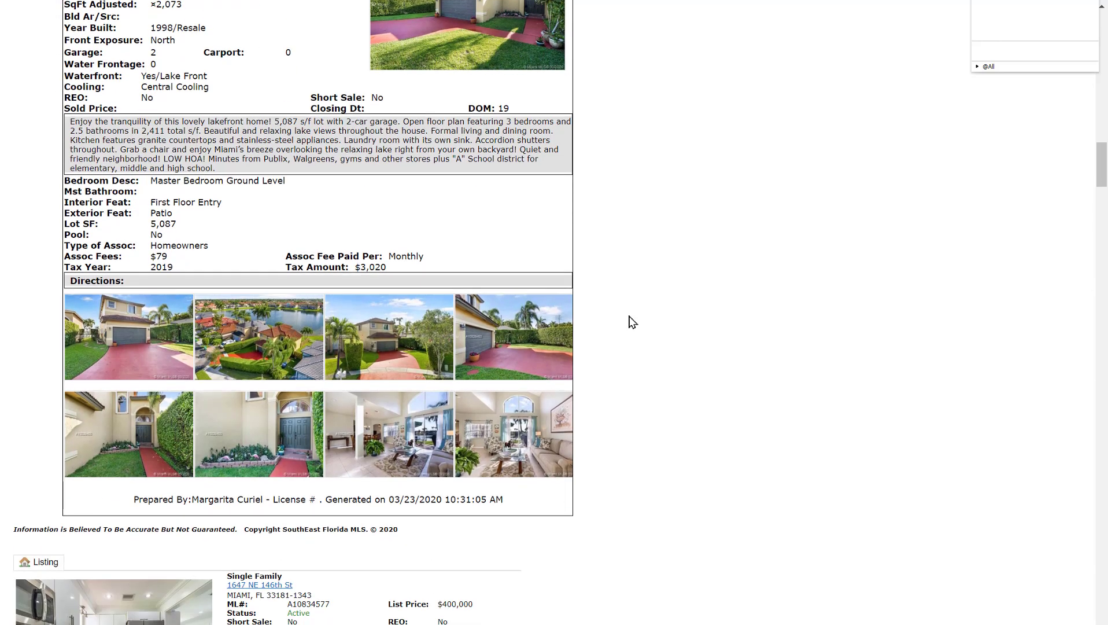
scroll(627, 326, down, 7)
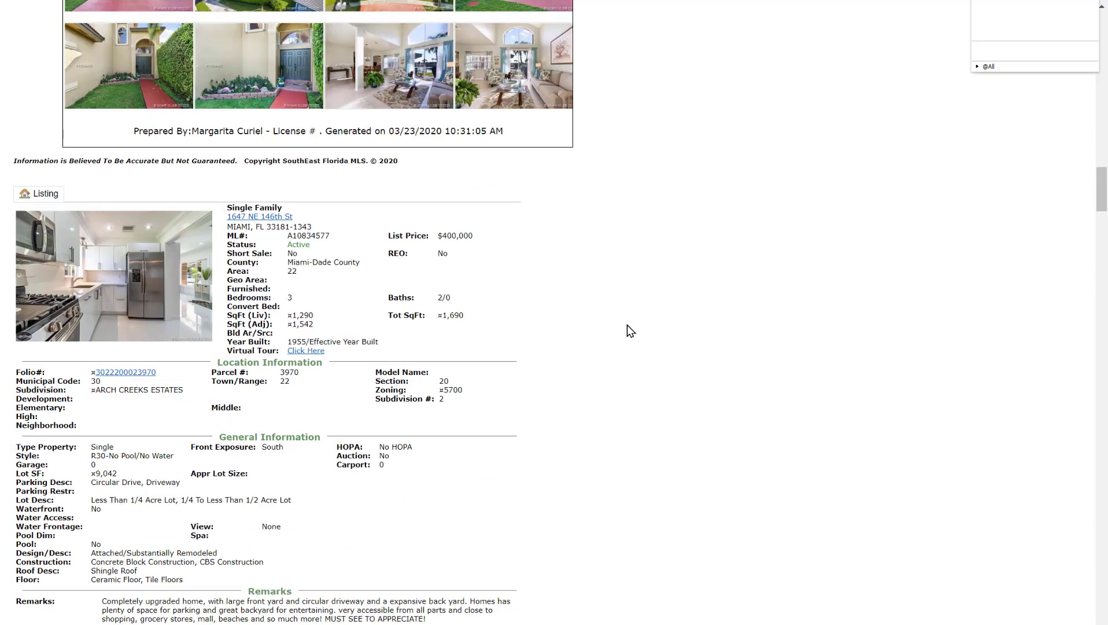
Scroll through the print preview of the three listings
scroll(630, 330, down, 2)
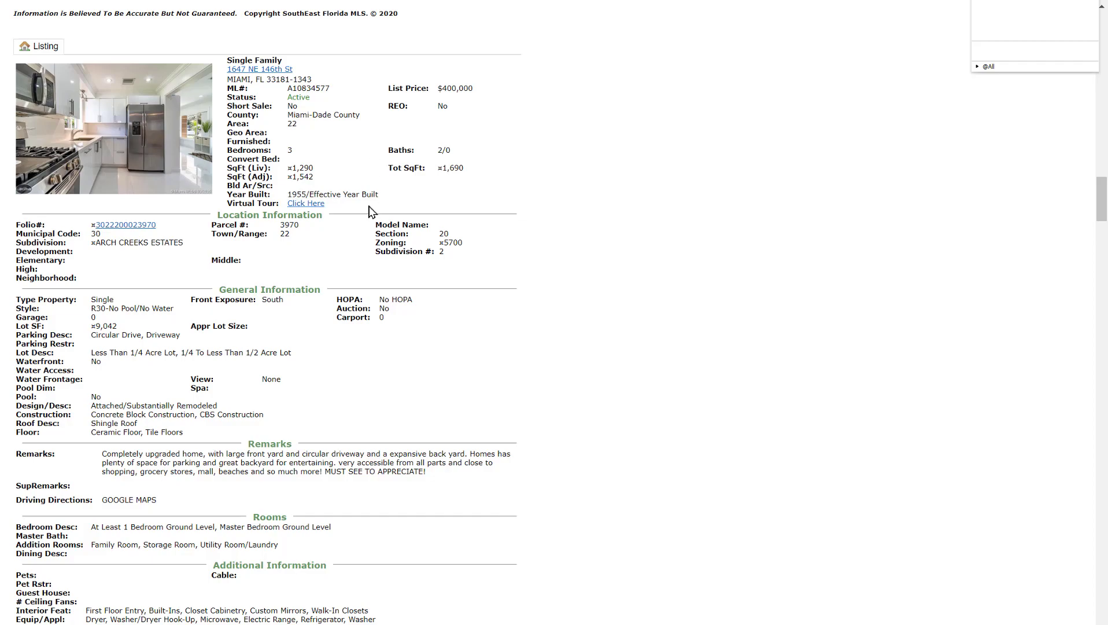
scroll(373, 215, down, 1)
scroll(409, 279, down, 9)
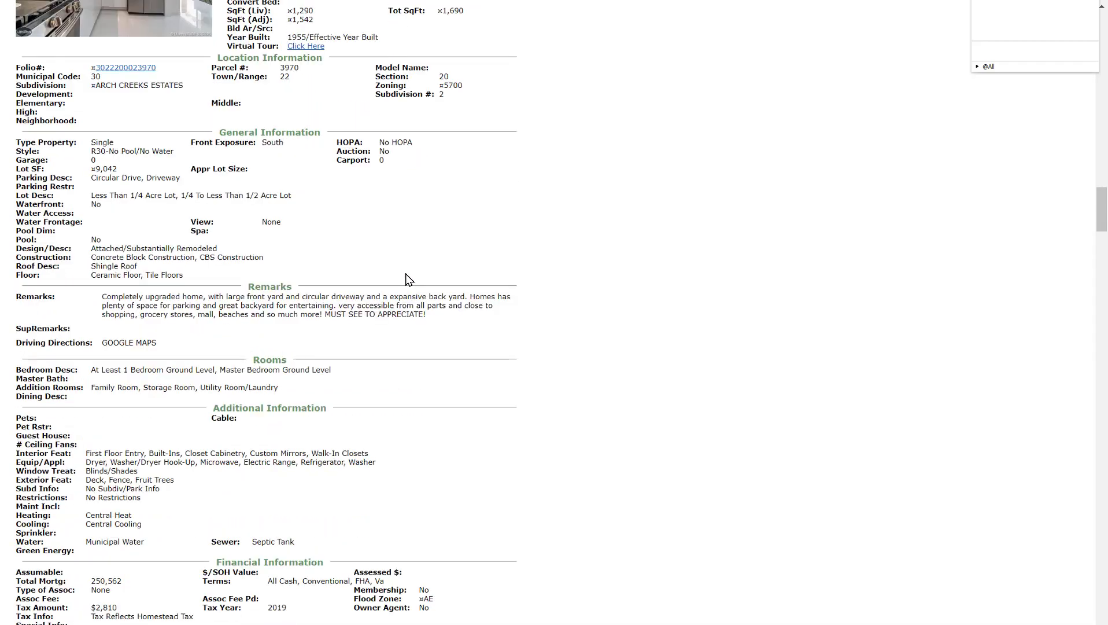
scroll(407, 273, down, 7)
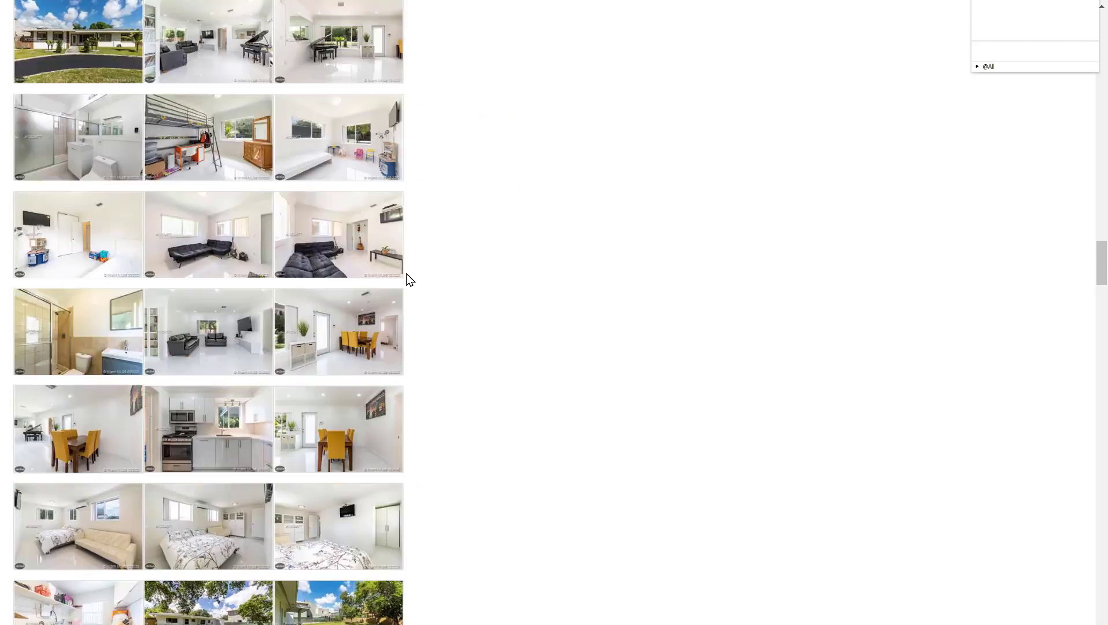
scroll(414, 282, down, 16)
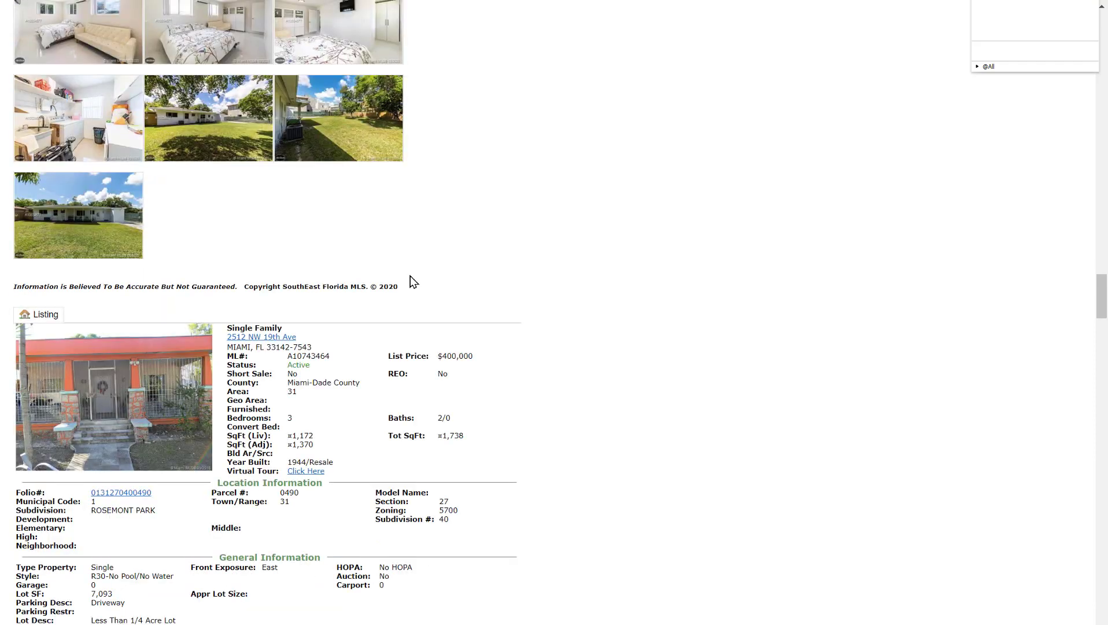
scroll(415, 280, down, 18)
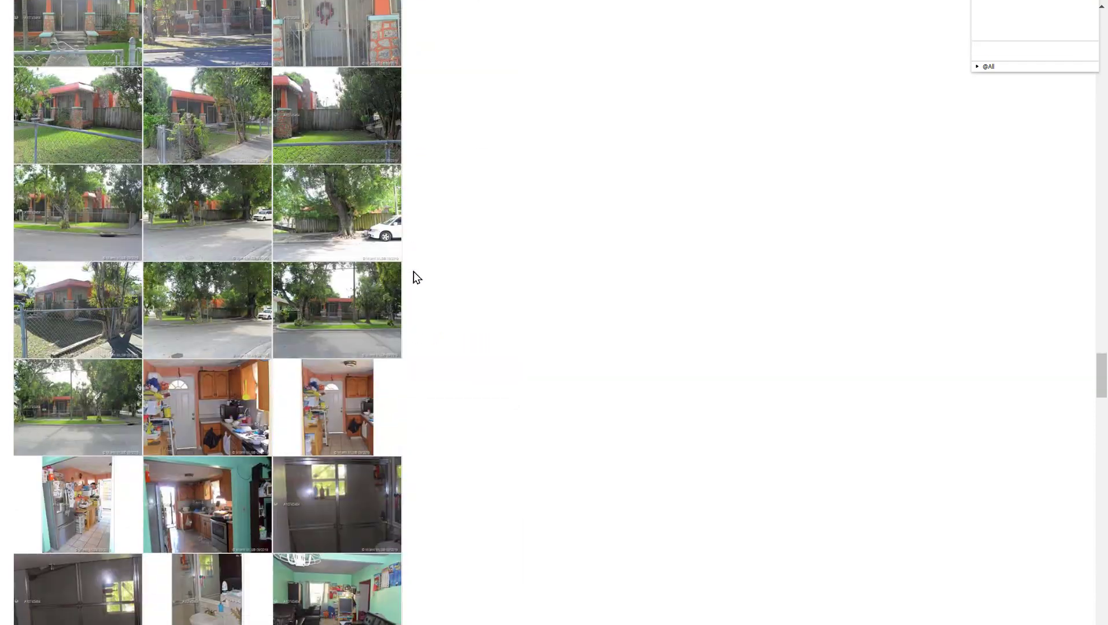
scroll(415, 270, down, 14)
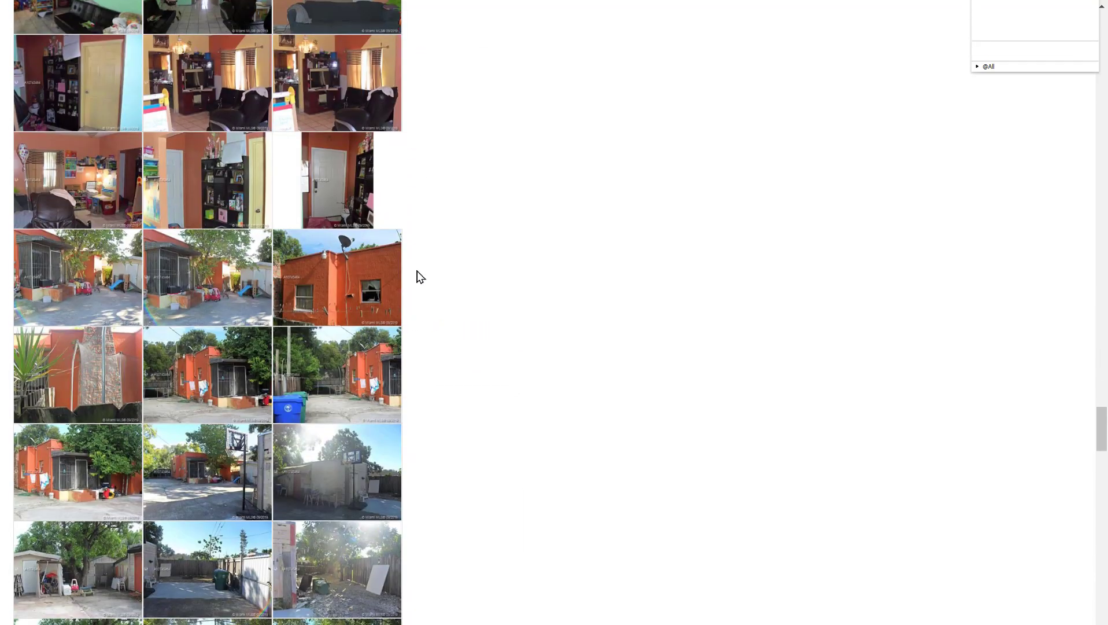
scroll(419, 269, down, 1)
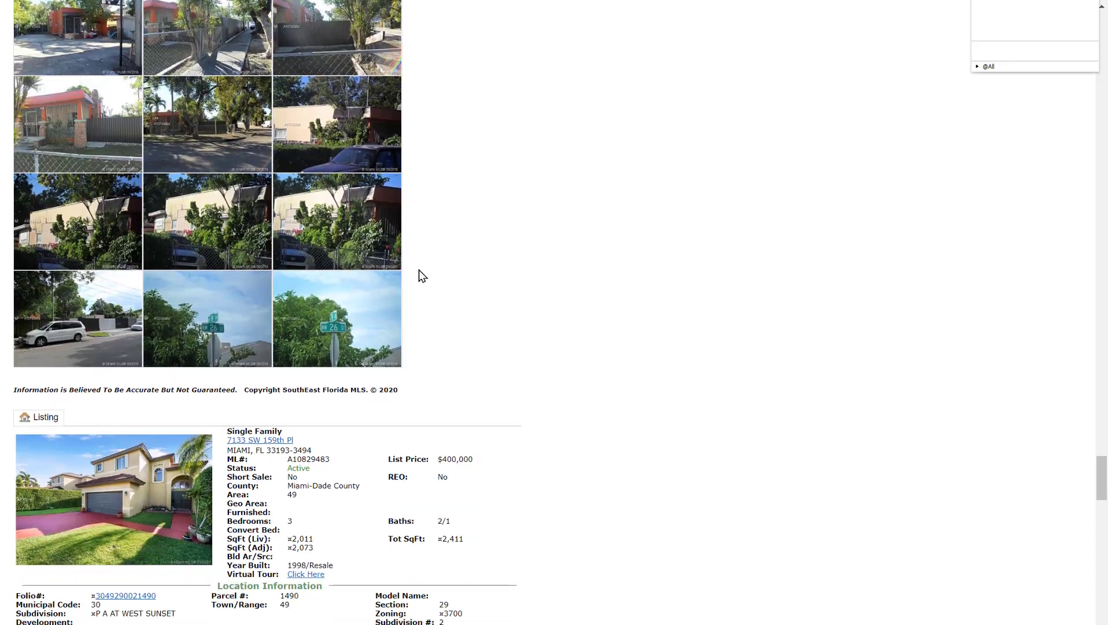
scroll(659, 468, down, 5)
scroll(672, 452, down, 20)
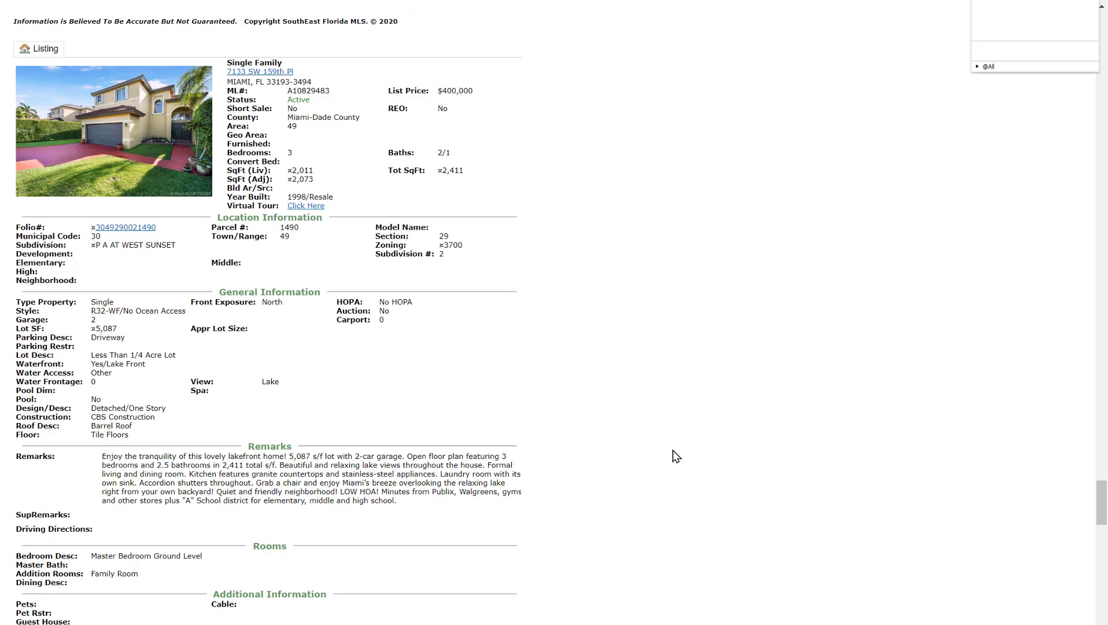
scroll(673, 450, down, 18)
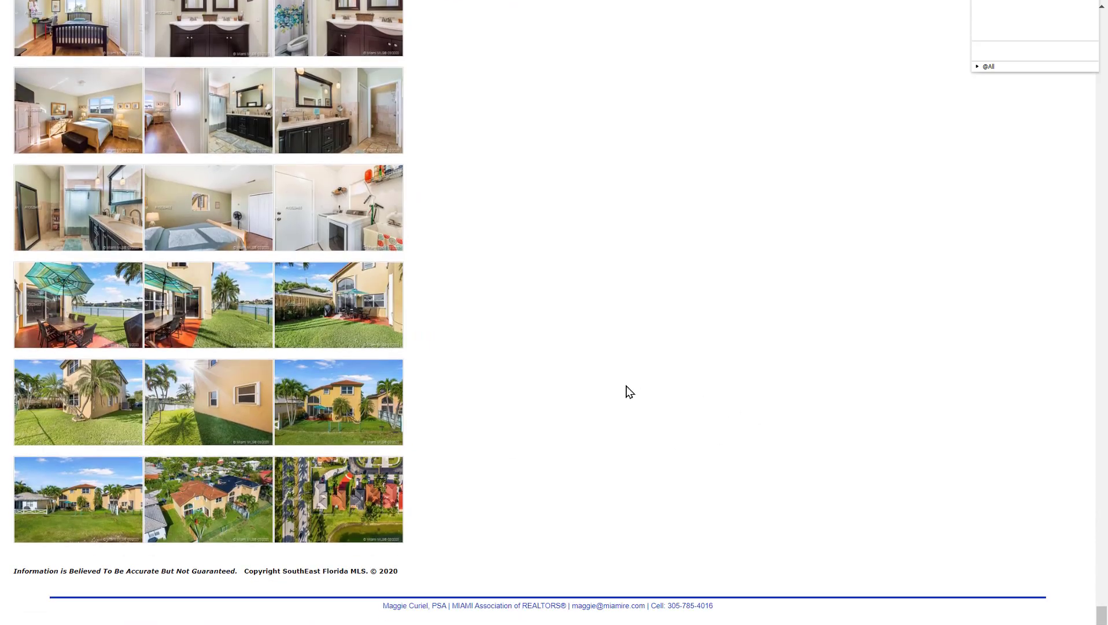
scroll(627, 392, up, 20)
scroll(630, 392, up, 20)
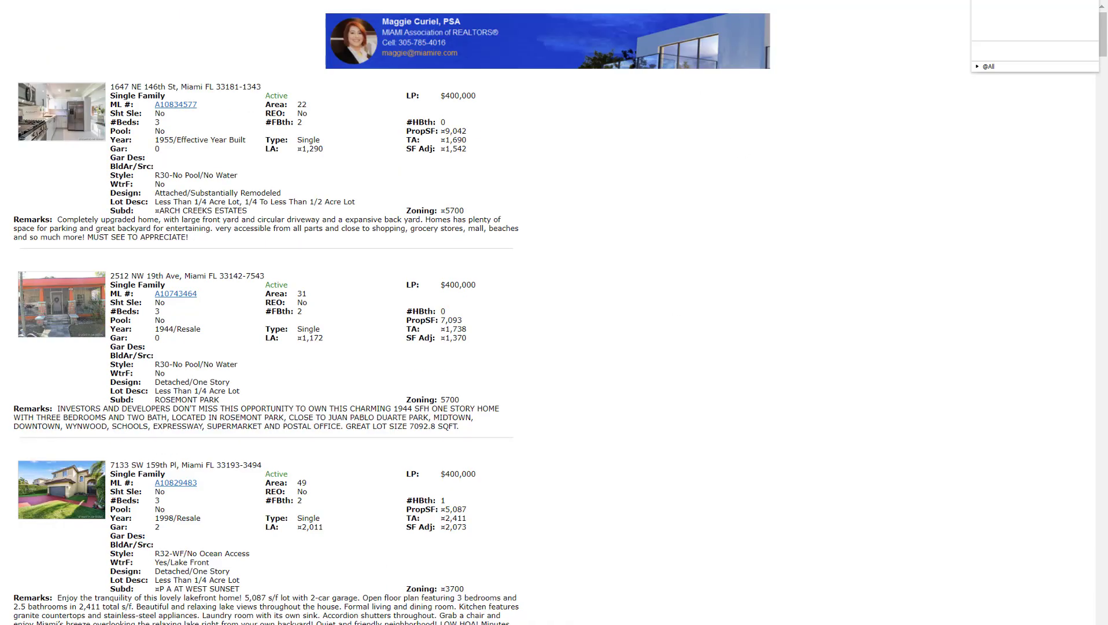
Close the preview, zoom the page in twice, and select only *Client 8 Photo
key(ctrl+w)
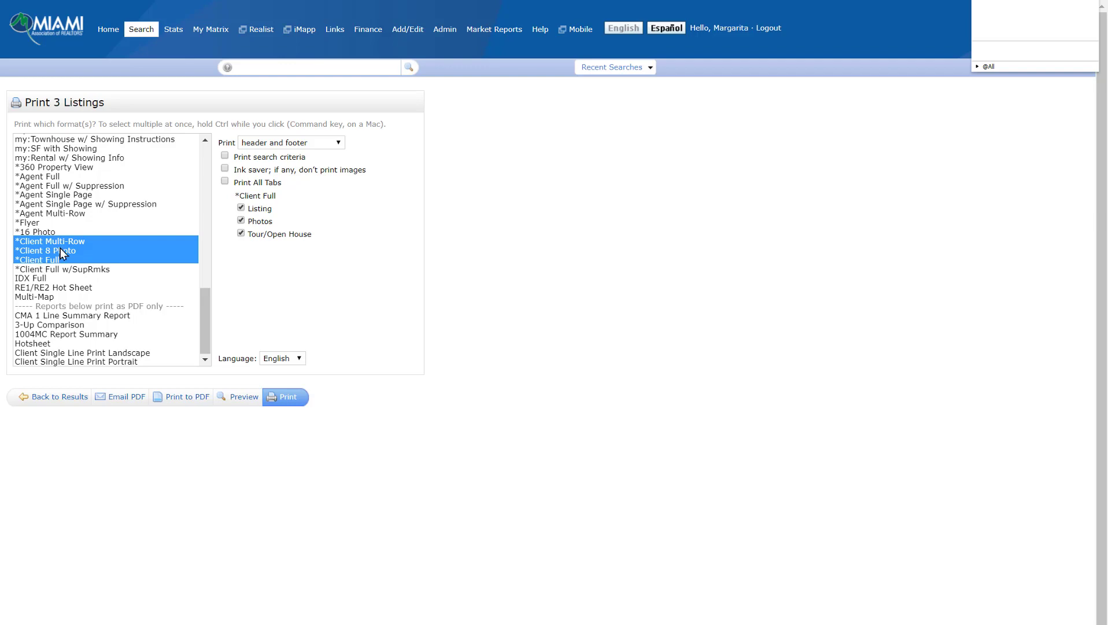
key(ctrl+plus)
key(ctrl+plus)
key(ctrl+plus)
key(ctrl+plus)
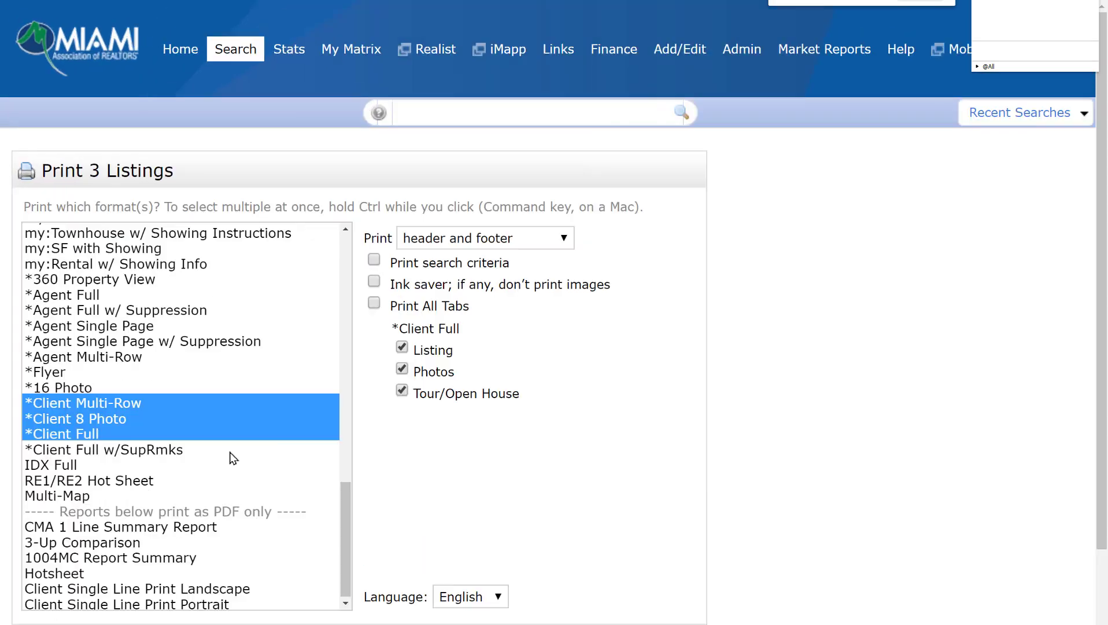
key(ctrl+plus)
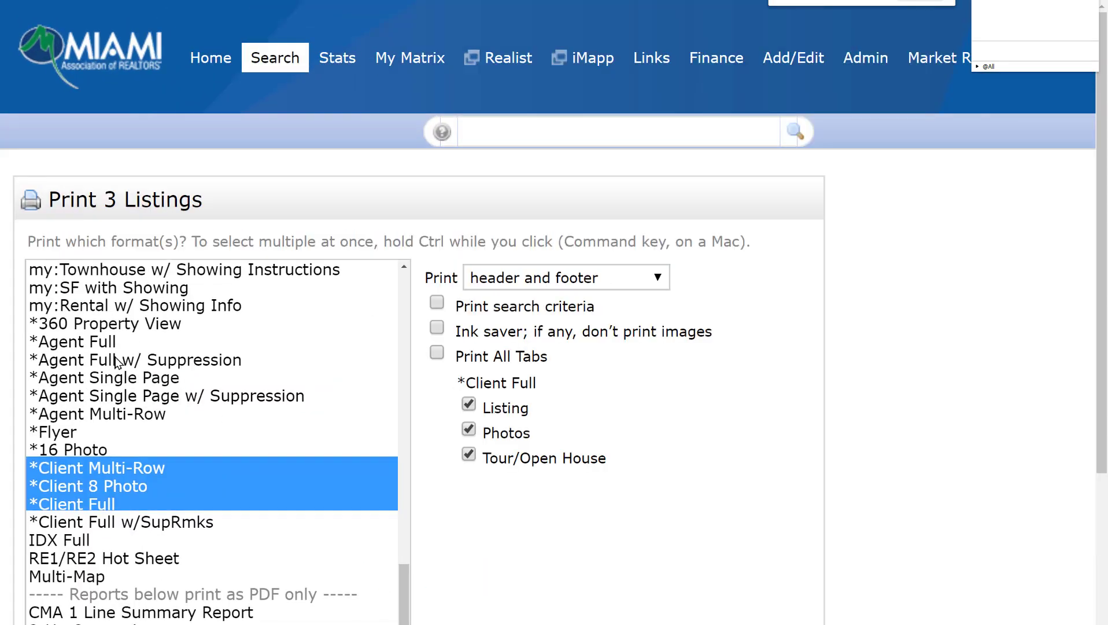
scroll(97, 308, down, 3)
click(205, 254)
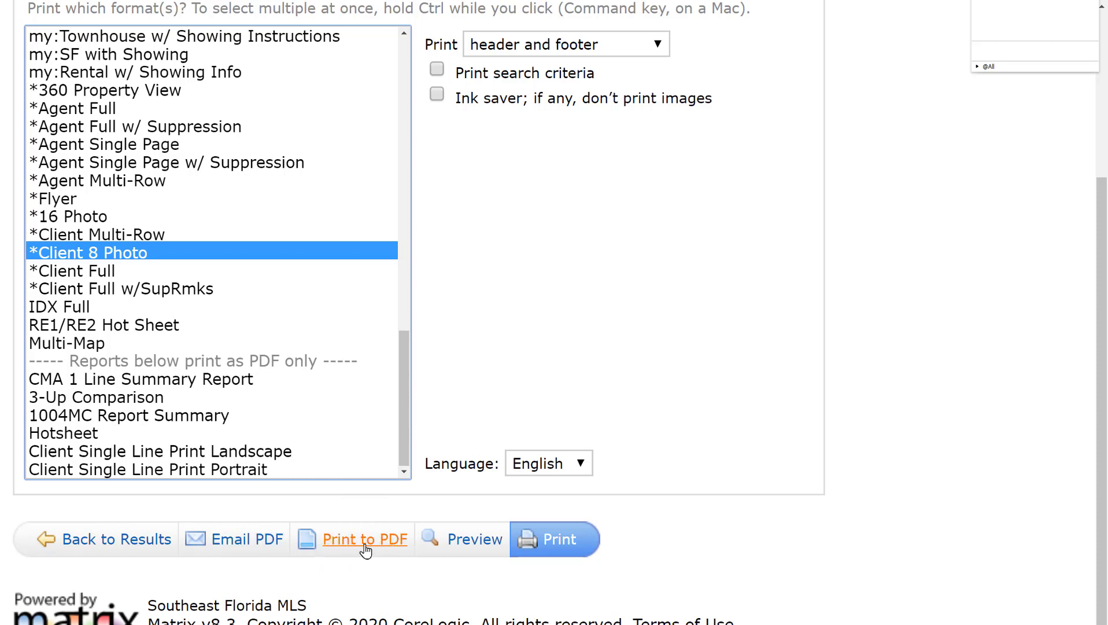
Open the Email PDF form for *Client 8 Photo and keep English as the language
click(478, 553)
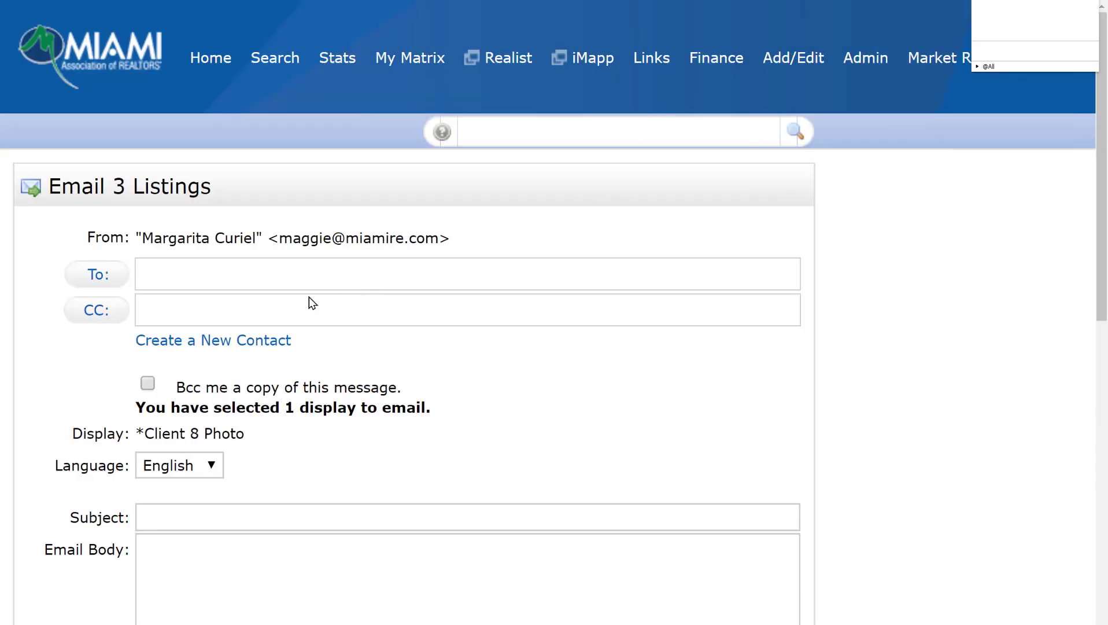
scroll(470, 329, down, 1)
scroll(389, 242, down, 1)
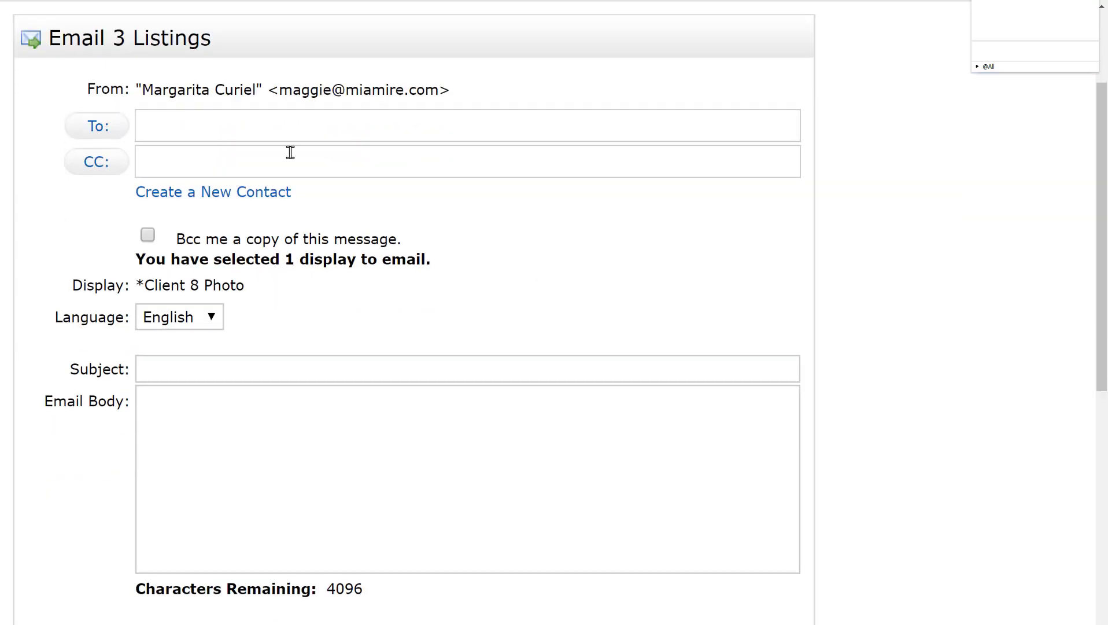
scroll(272, 127, down, 1)
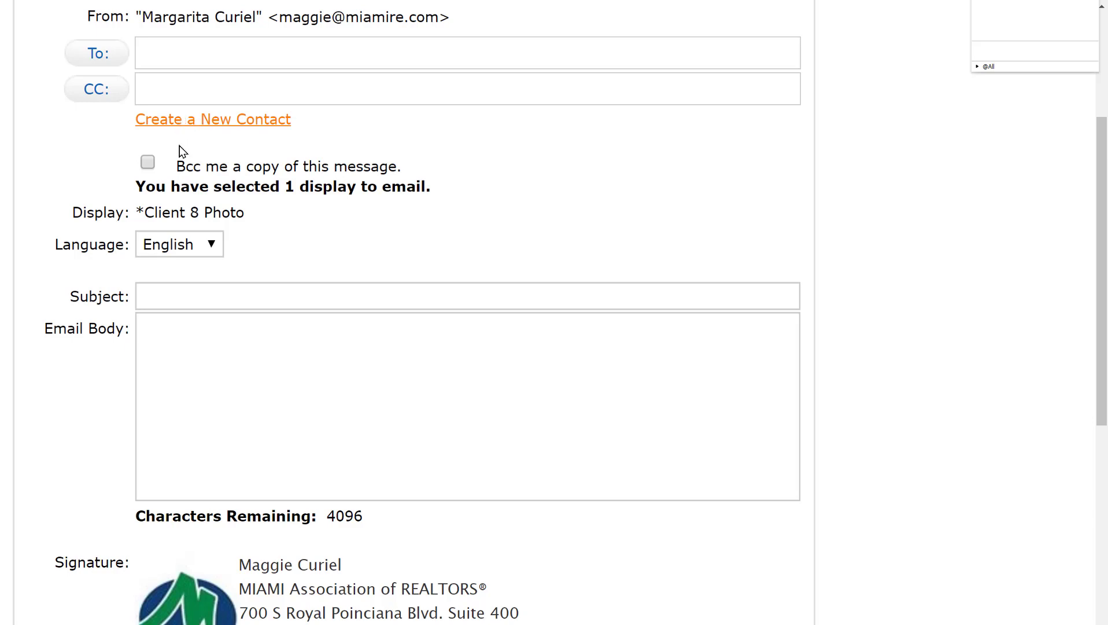
click(216, 249)
click(216, 248)
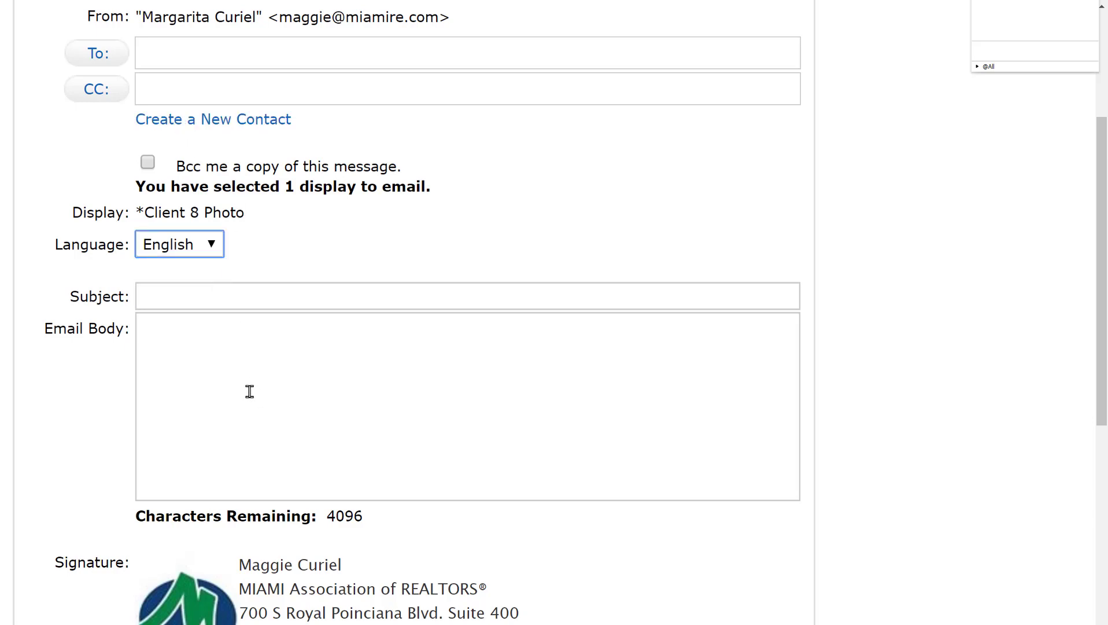
scroll(247, 391, down, 5)
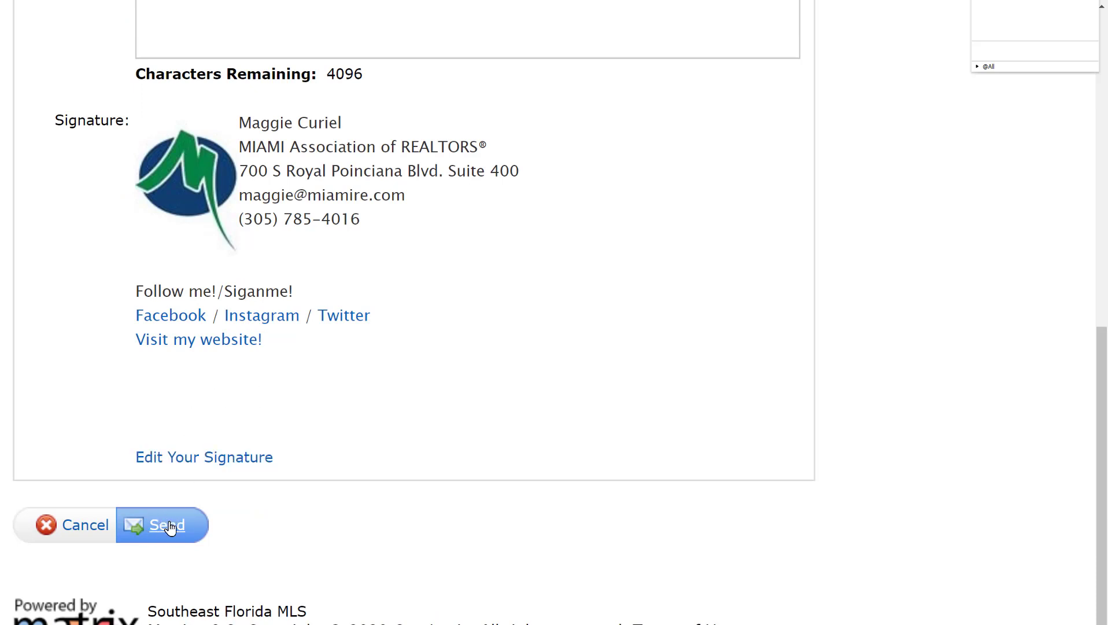
Cancel the email form, go Back to Results, and scroll to the action bar
click(87, 531)
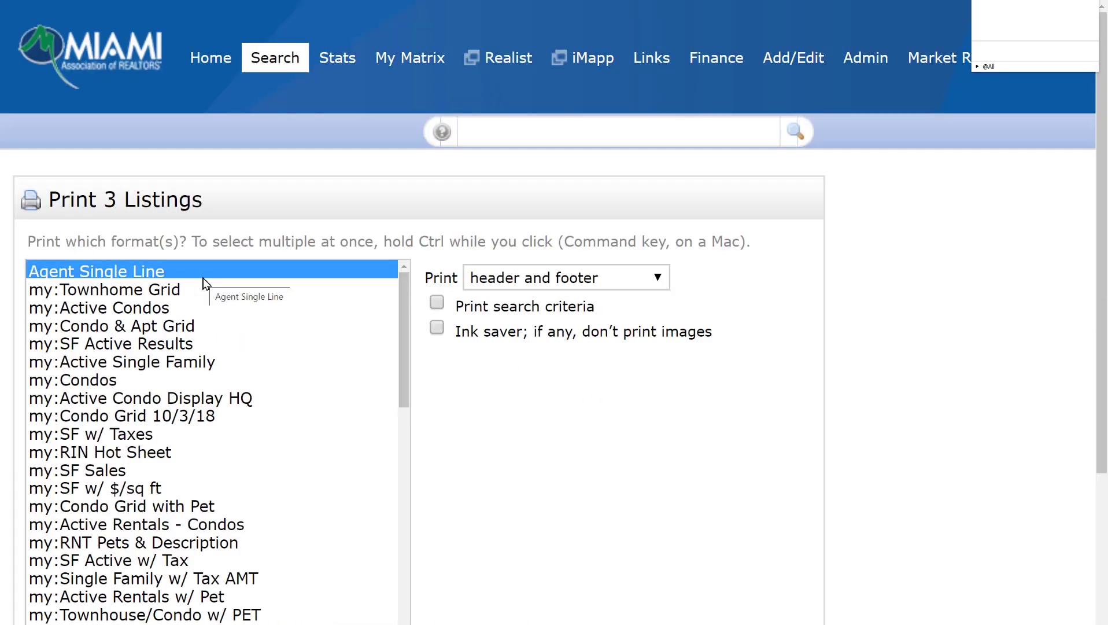
scroll(255, 335, down, 15)
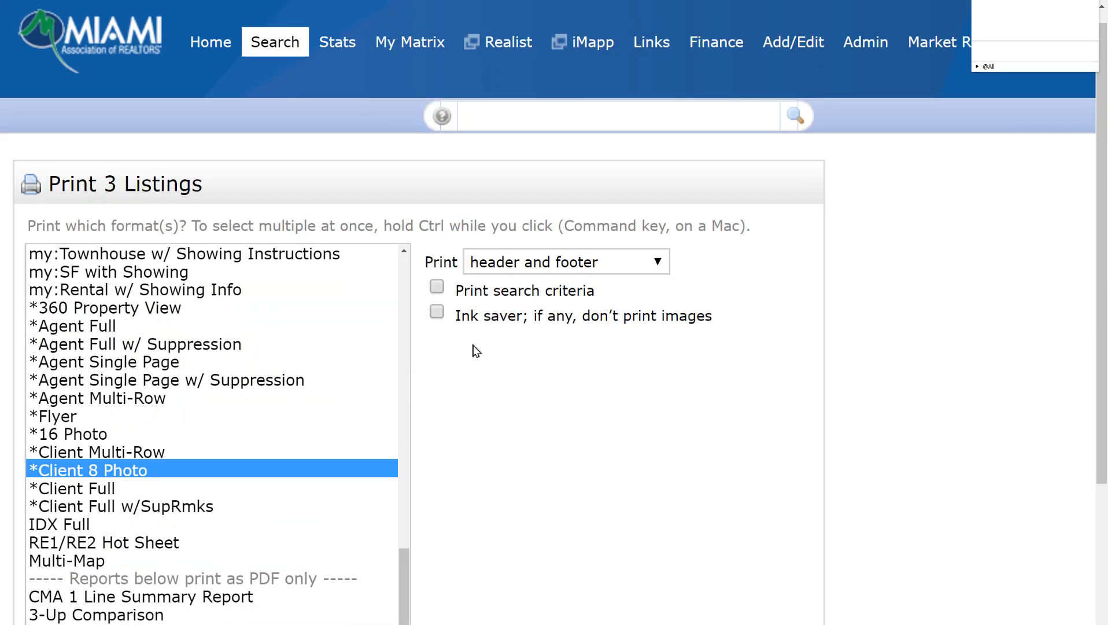
scroll(476, 351, down, 4)
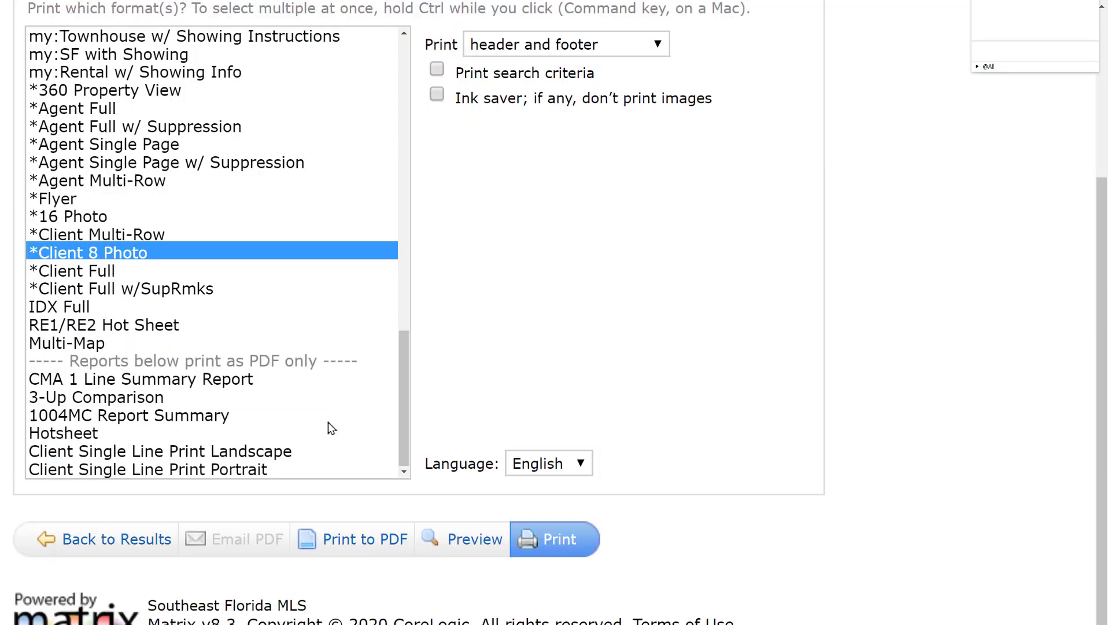
click(116, 539)
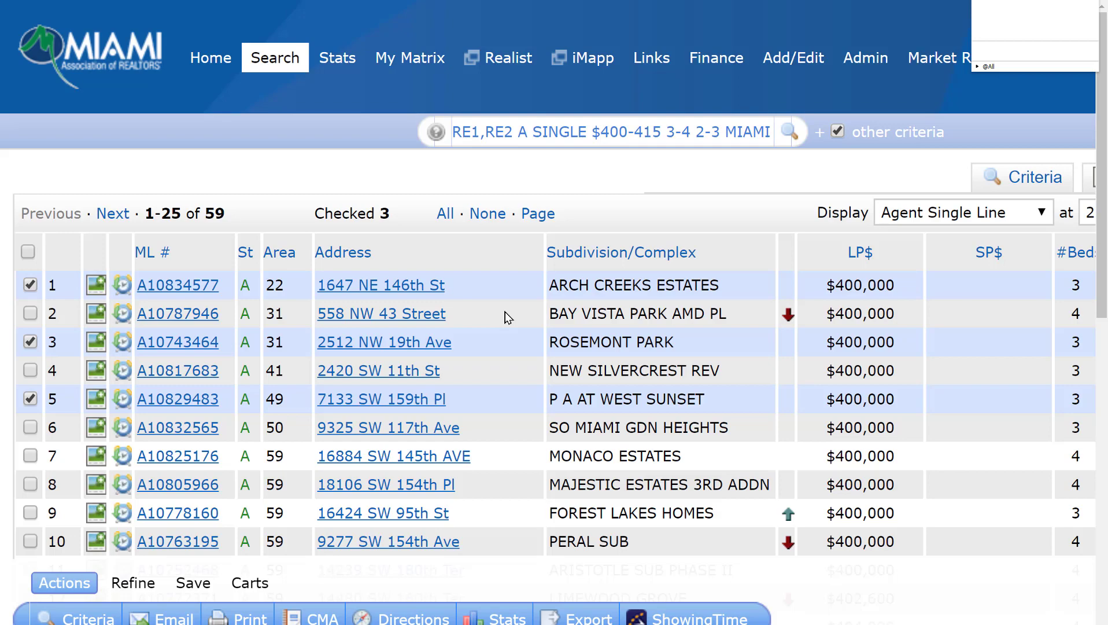
scroll(263, 367, down, 12)
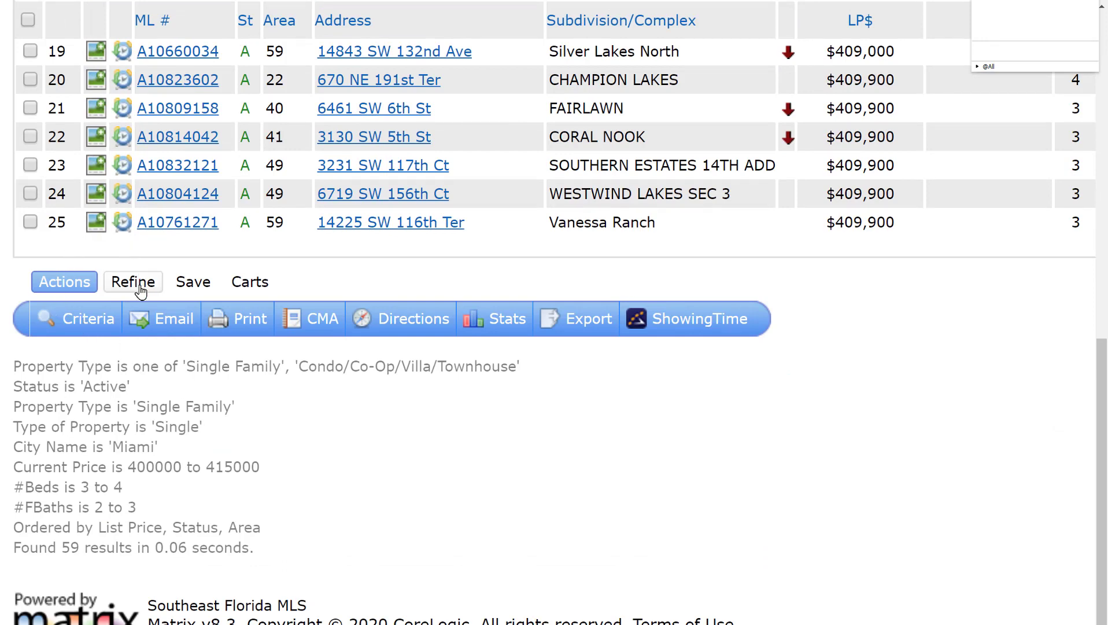
Start a New Saved Search named 'Miami SF 400-415'
click(197, 283)
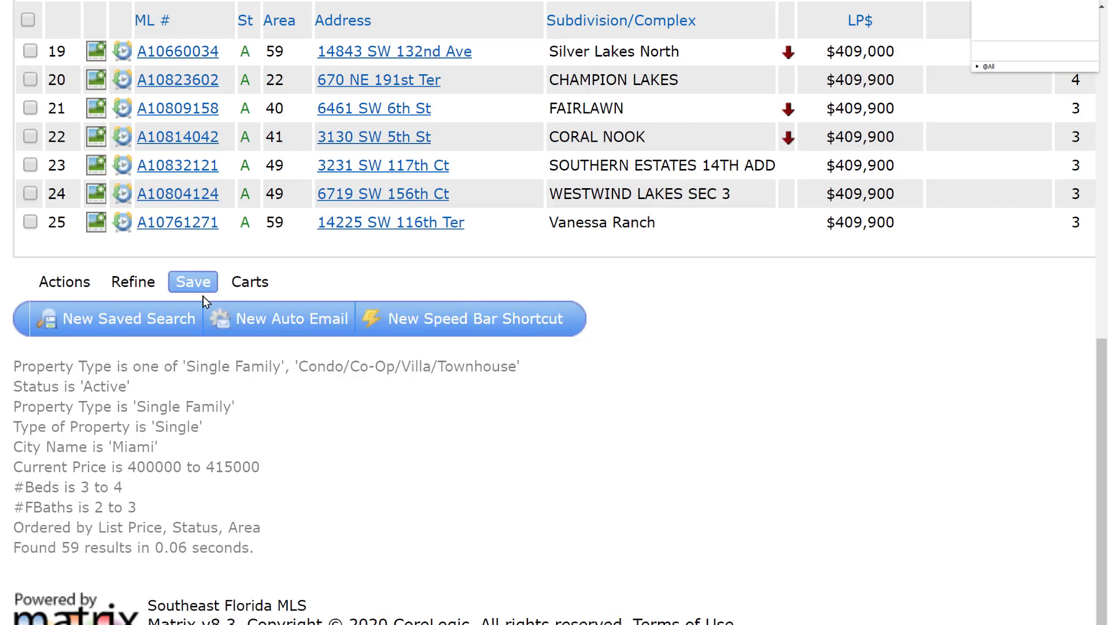
click(125, 321)
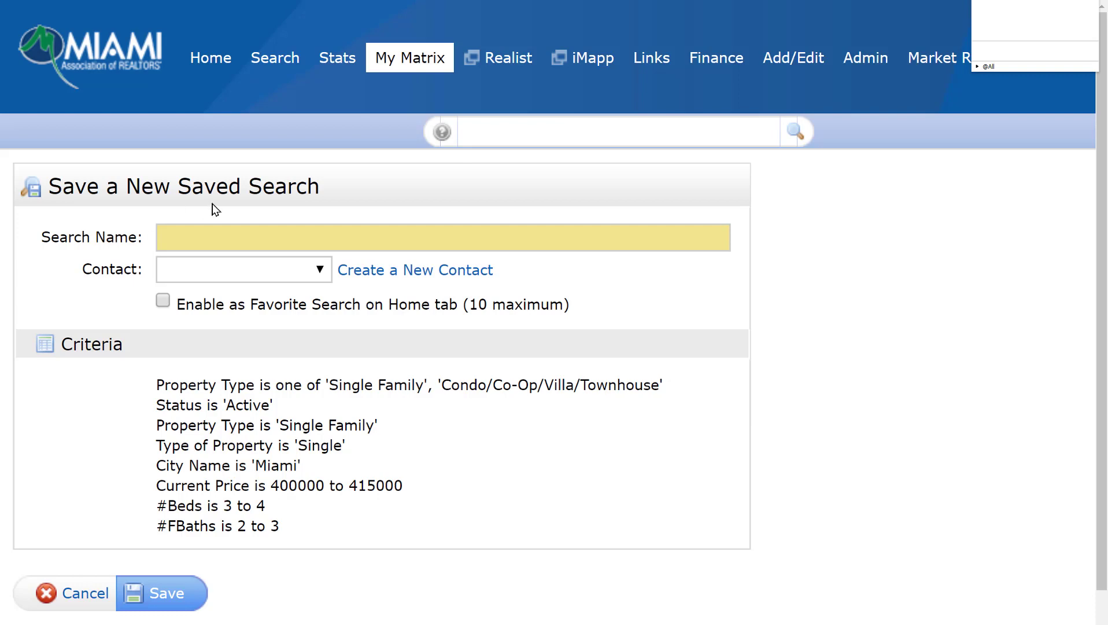
click(206, 227)
text(Miami )
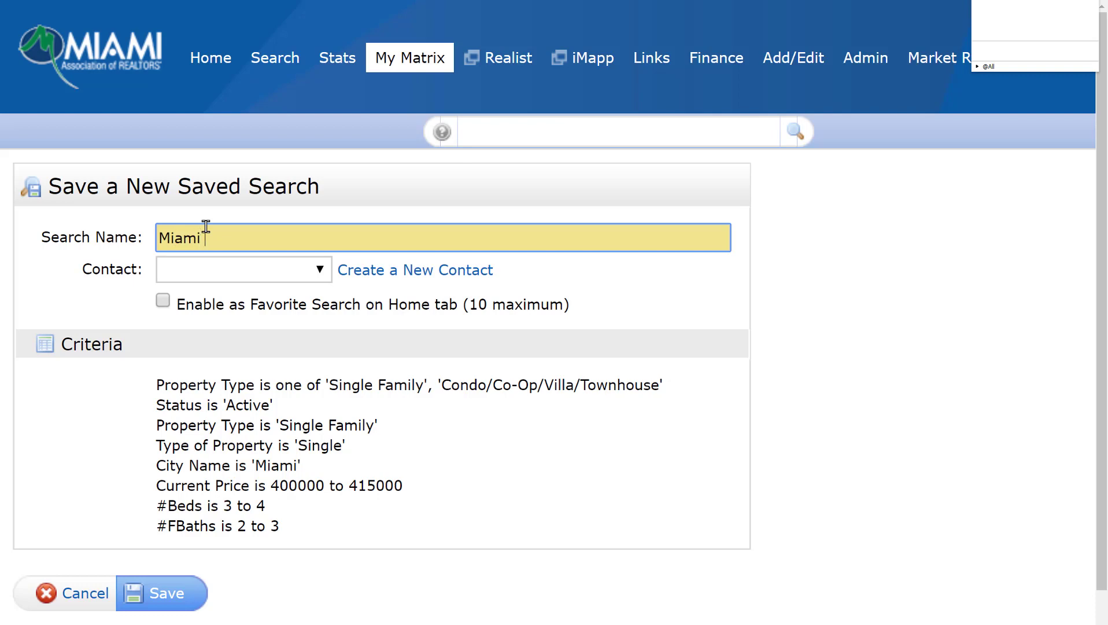
text(SF 400-425)
key(BackSpace)
key(BackSpace)
text(15)
Assign it to the client contact, enable it as a favorite, and save
click(260, 280)
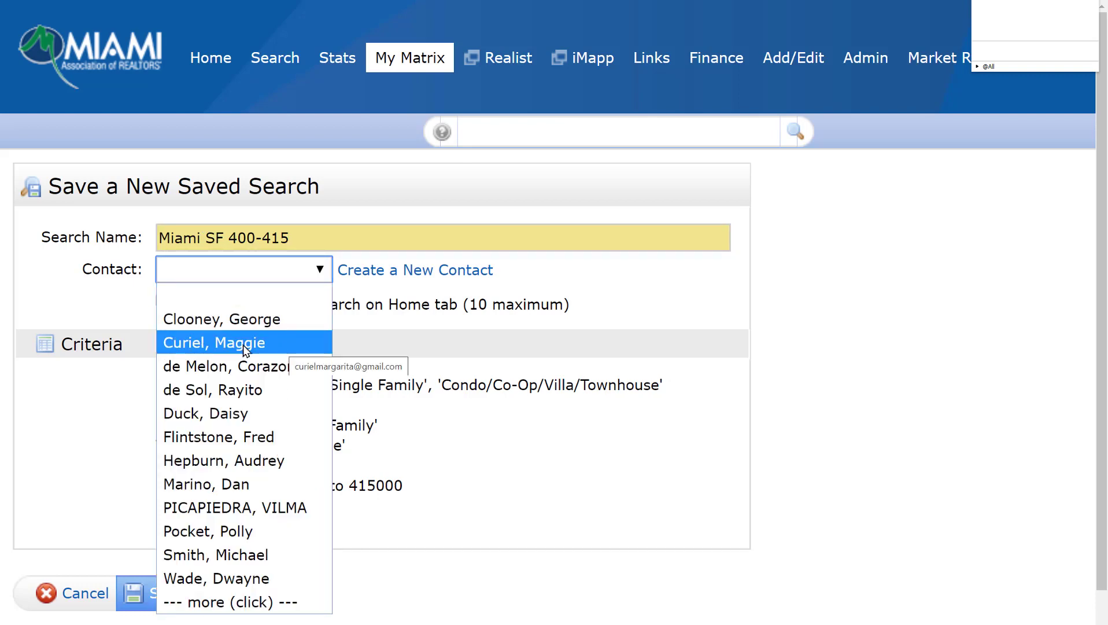
click(253, 347)
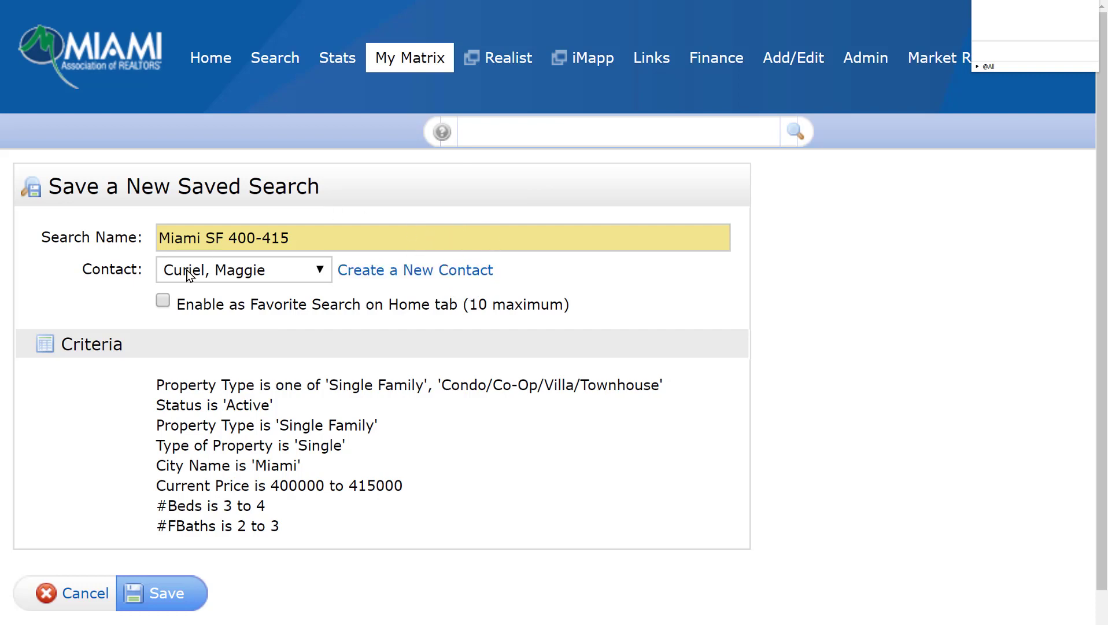
click(163, 300)
click(166, 593)
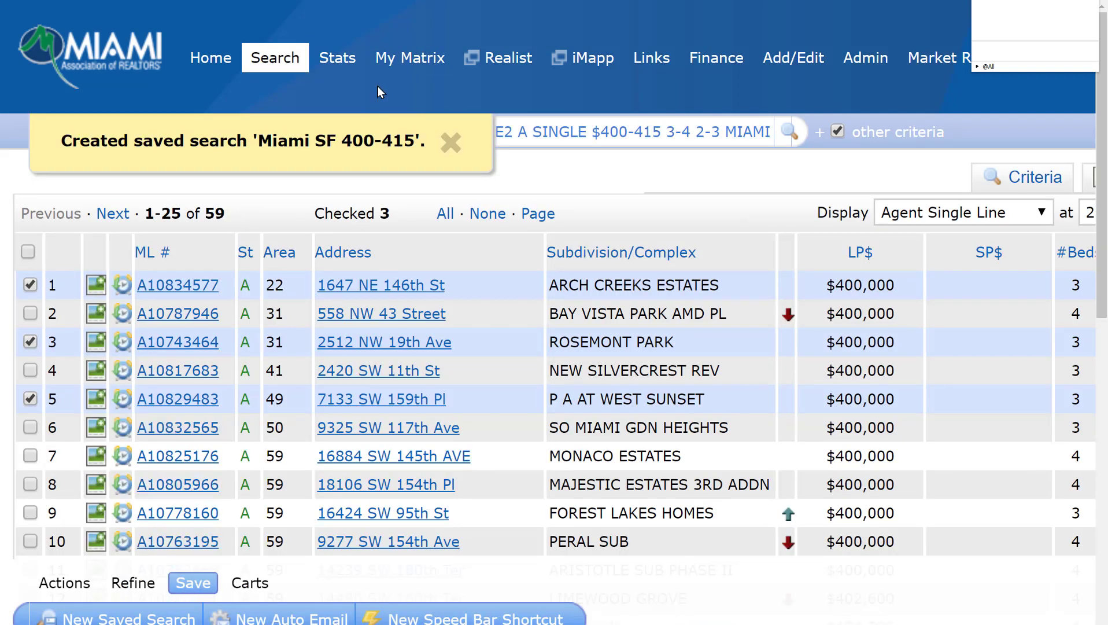
Open the Miami SF 400-415 search from the Saved Searches list
mouse_move(403, 69)
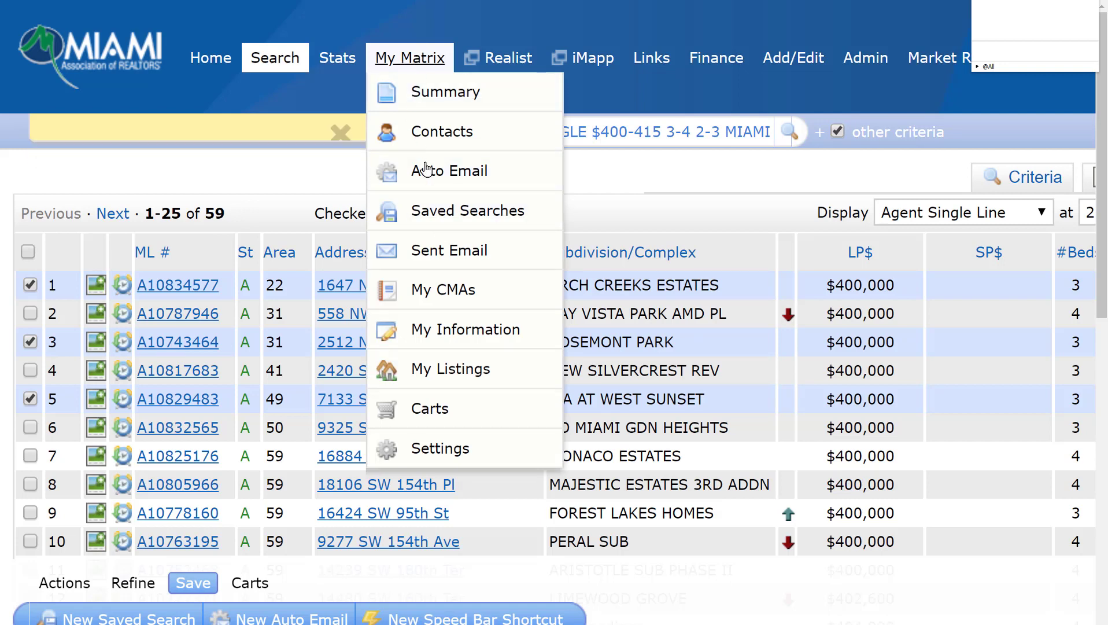
click(443, 211)
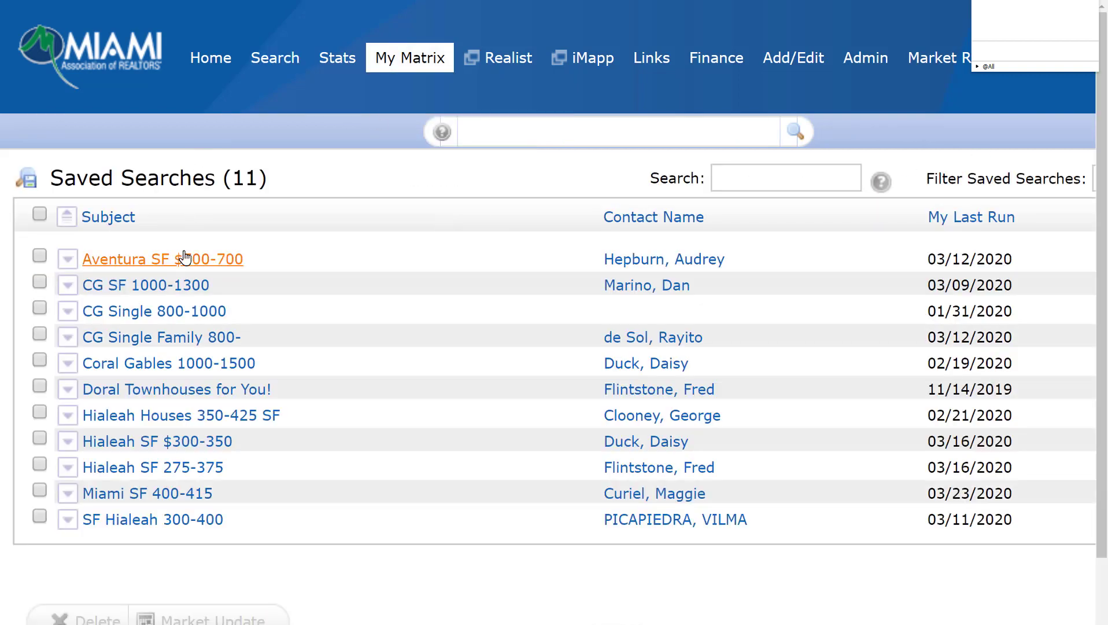
scroll(186, 254, down, 2)
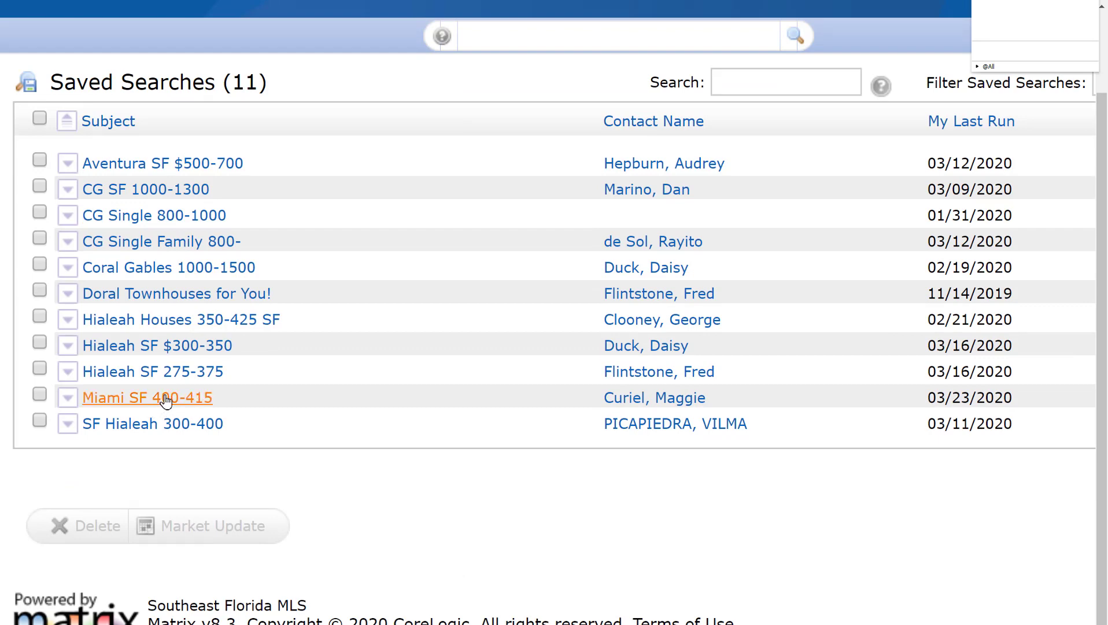
click(165, 399)
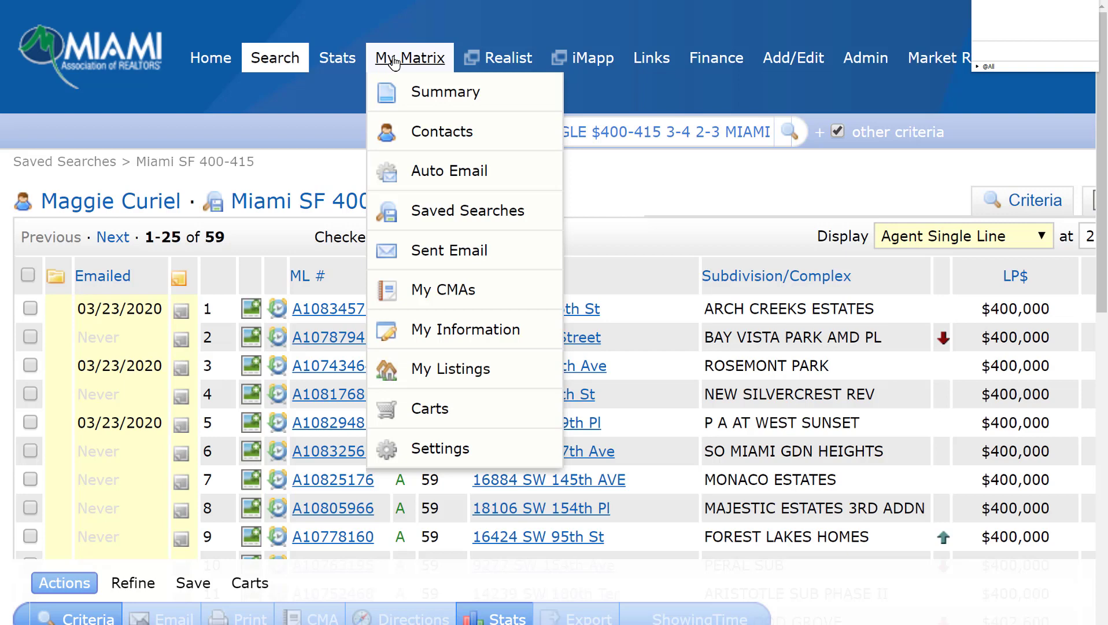
Return to Saved Searches and check that Miami SF 400-415 is listed with its contact
click(445, 219)
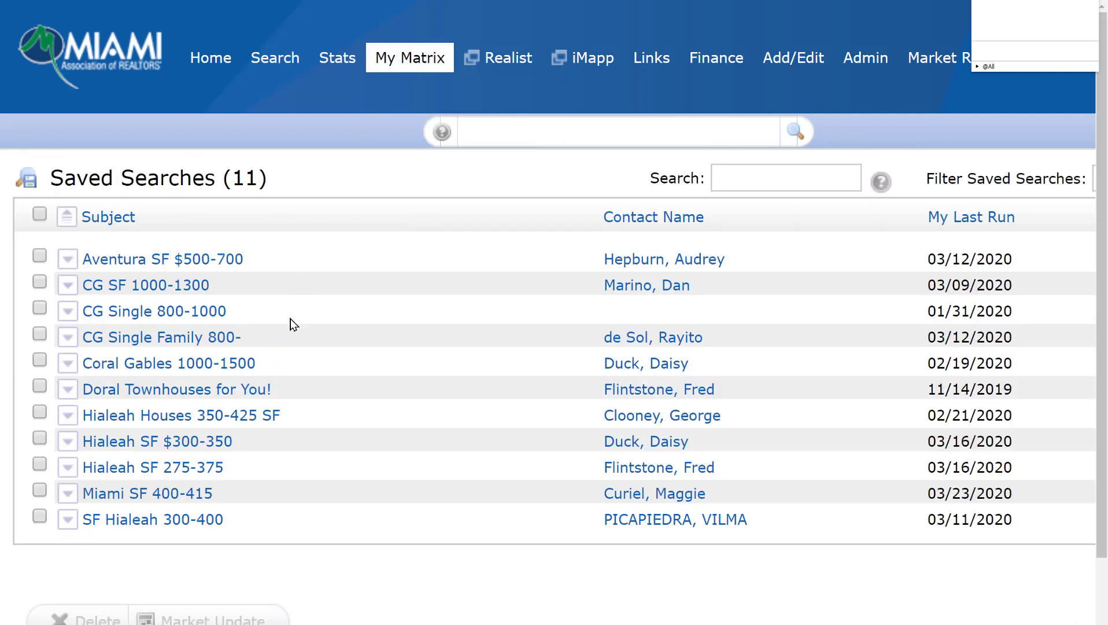
scroll(292, 324, down, 1)
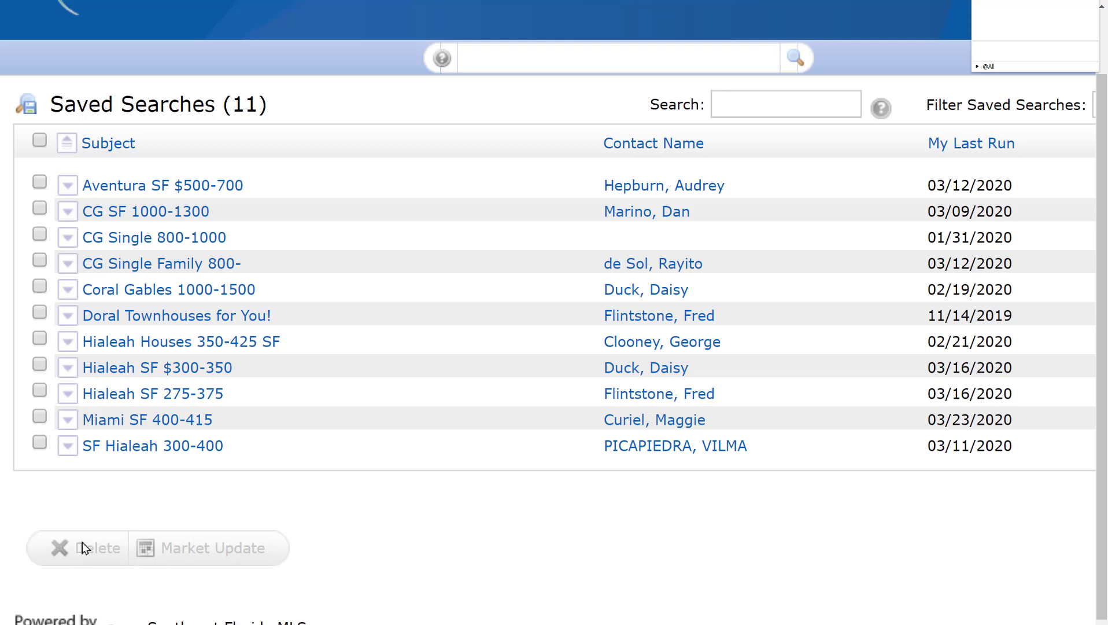
scroll(83, 547, up, 2)
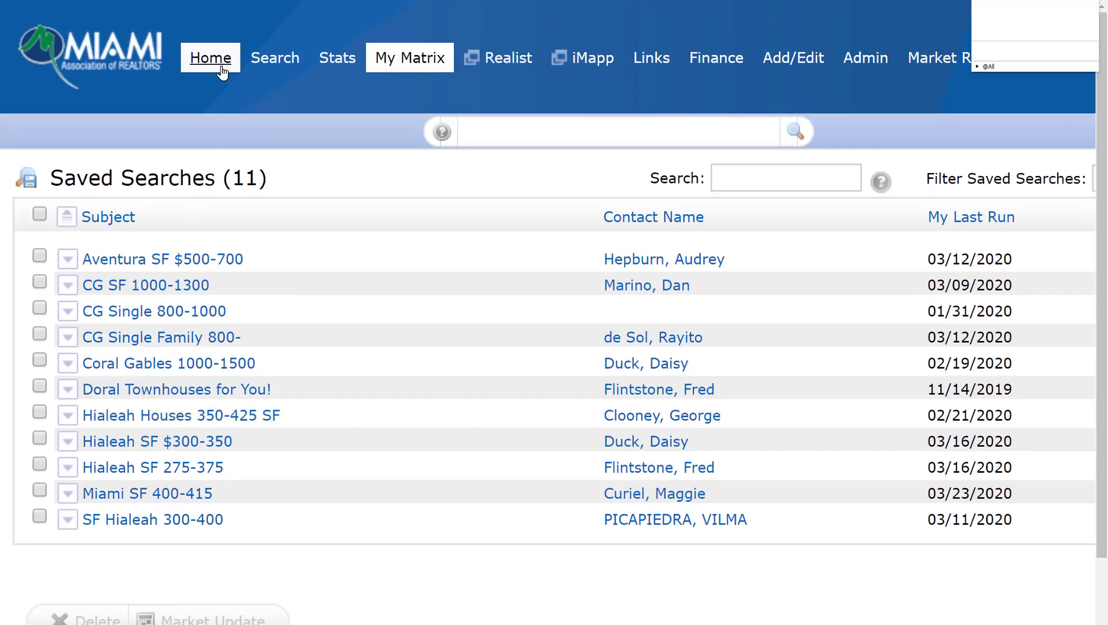
Find Miami SF 400-415 under My Favorite Searches on the home dashboard, then go back Home
click(211, 58)
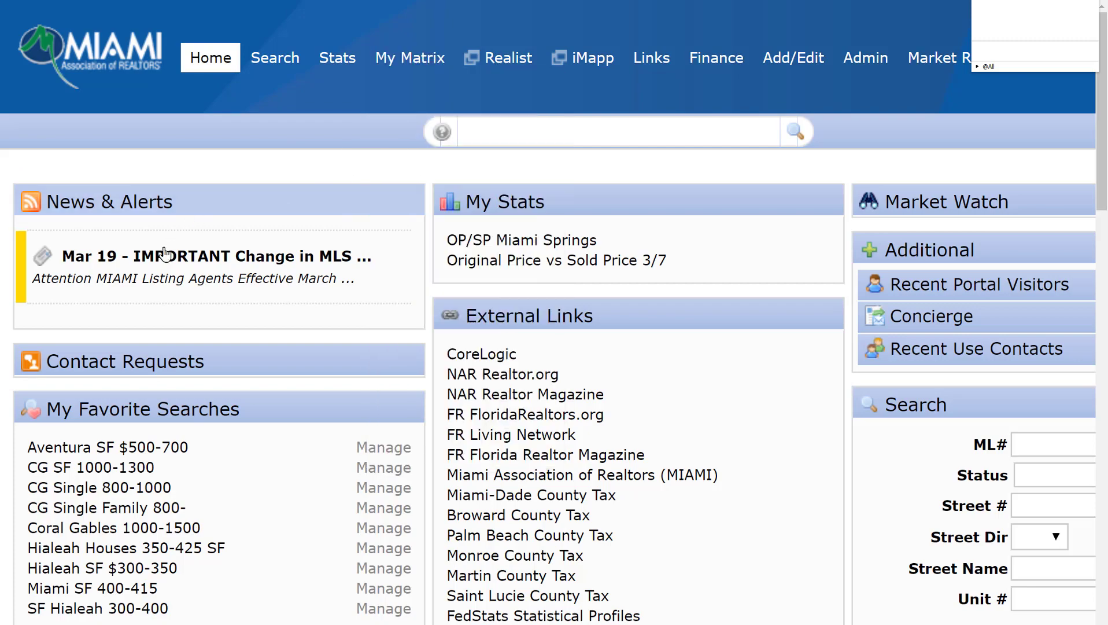
scroll(165, 254, down, 3)
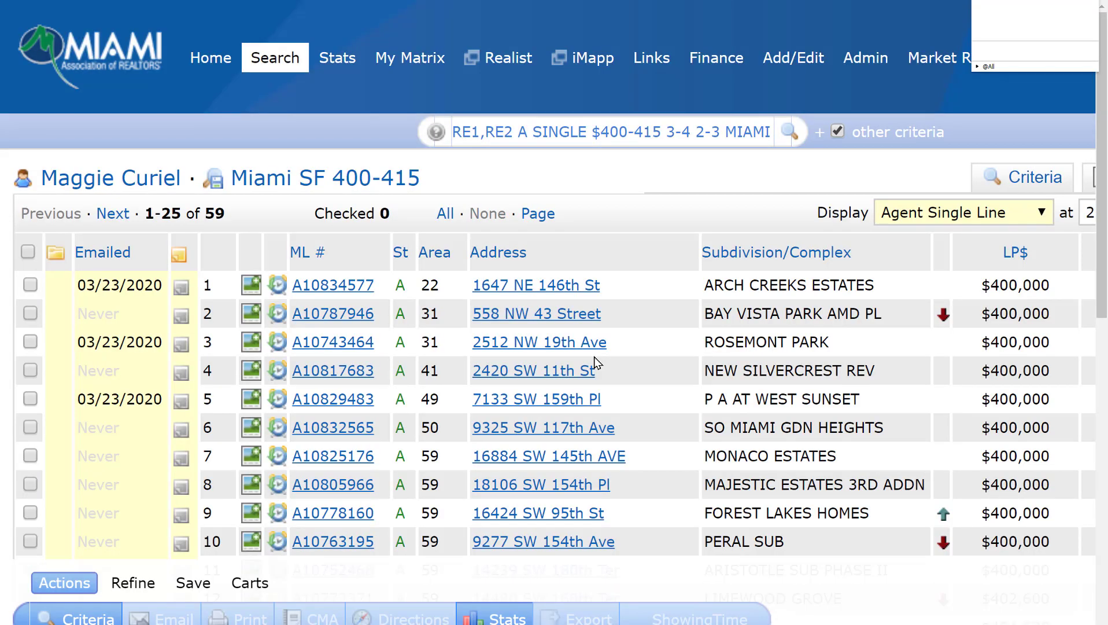
click(210, 59)
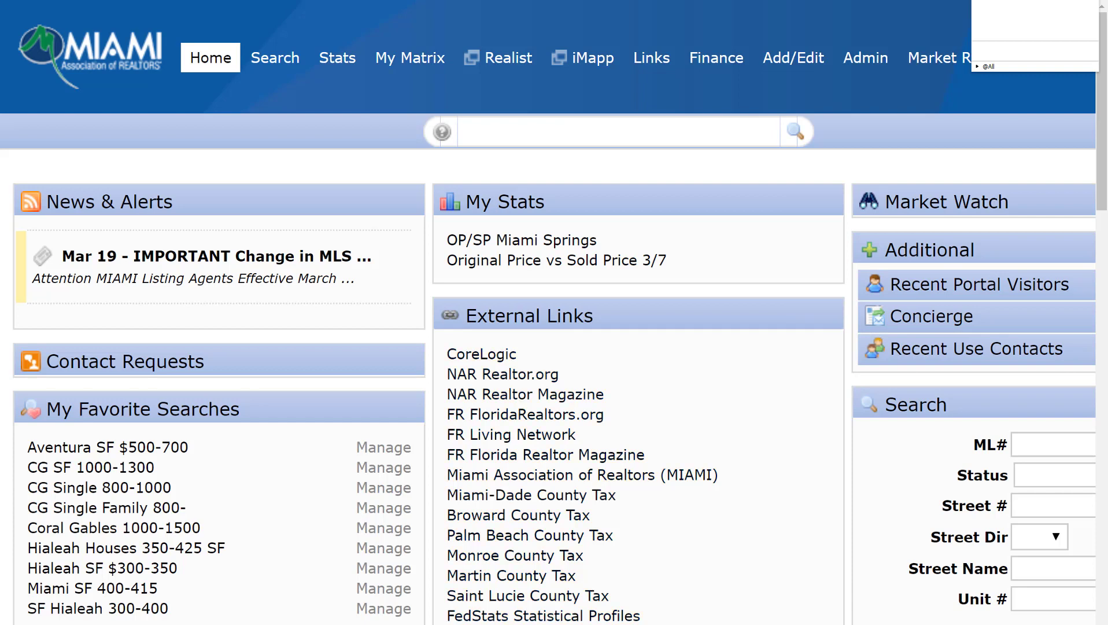
Expand the Market Watch panel and keep its time range at 24 Hour
drag(752, 623, 1016, 616)
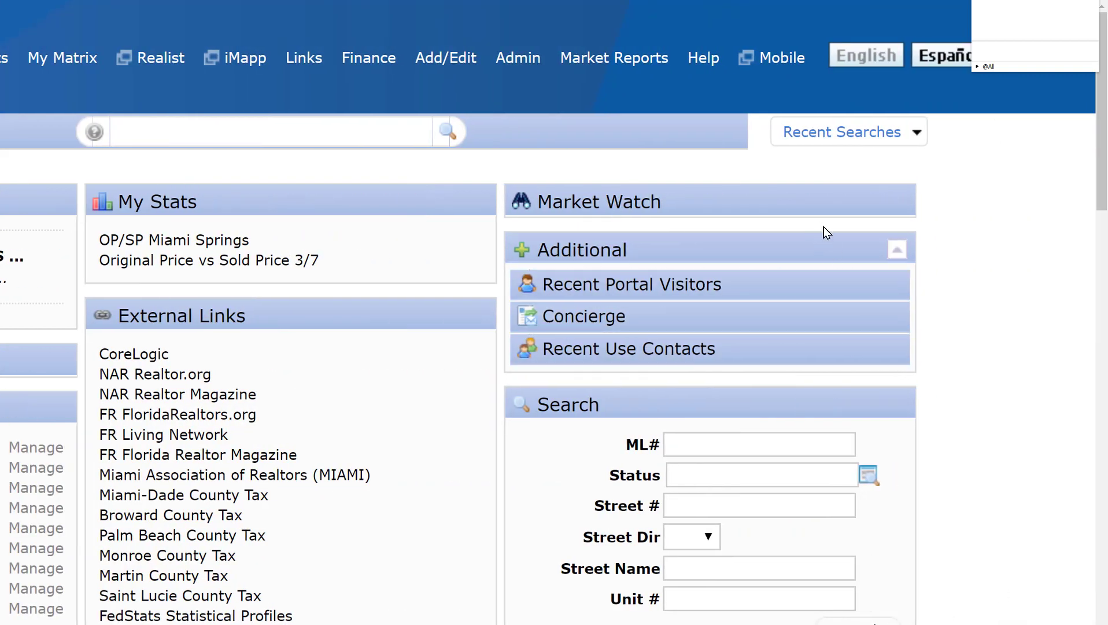
click(872, 197)
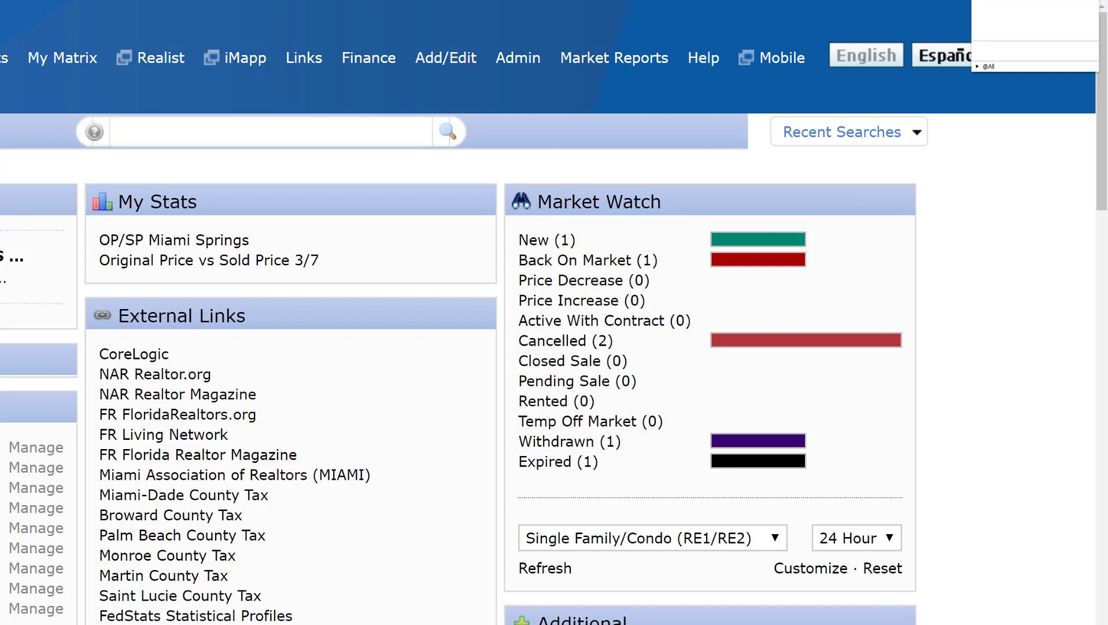
drag(602, 623, 316, 607)
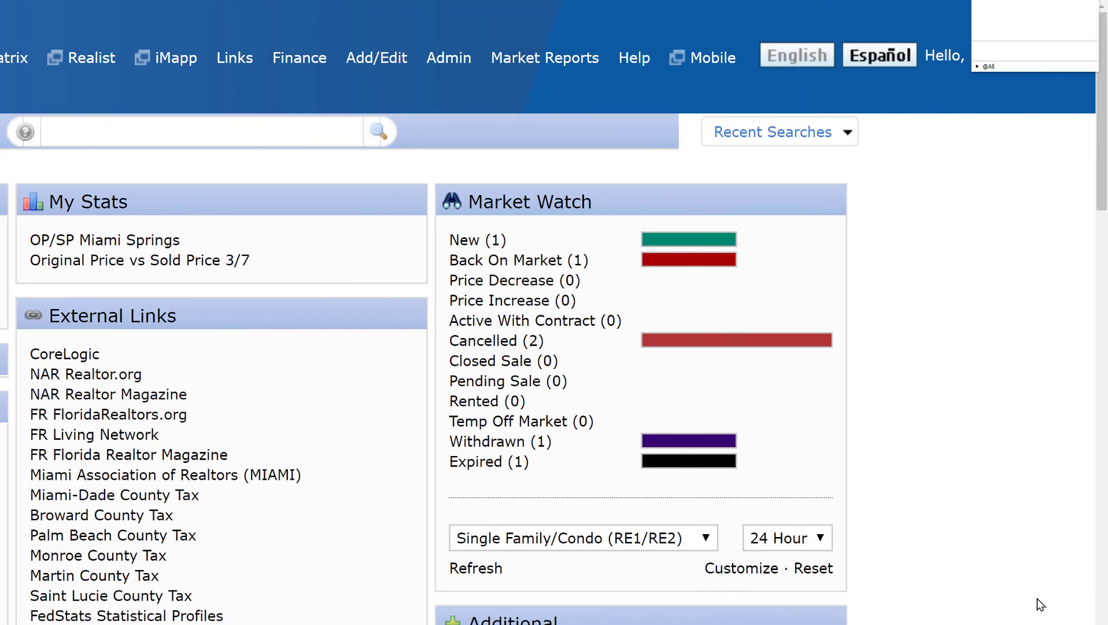
click(806, 539)
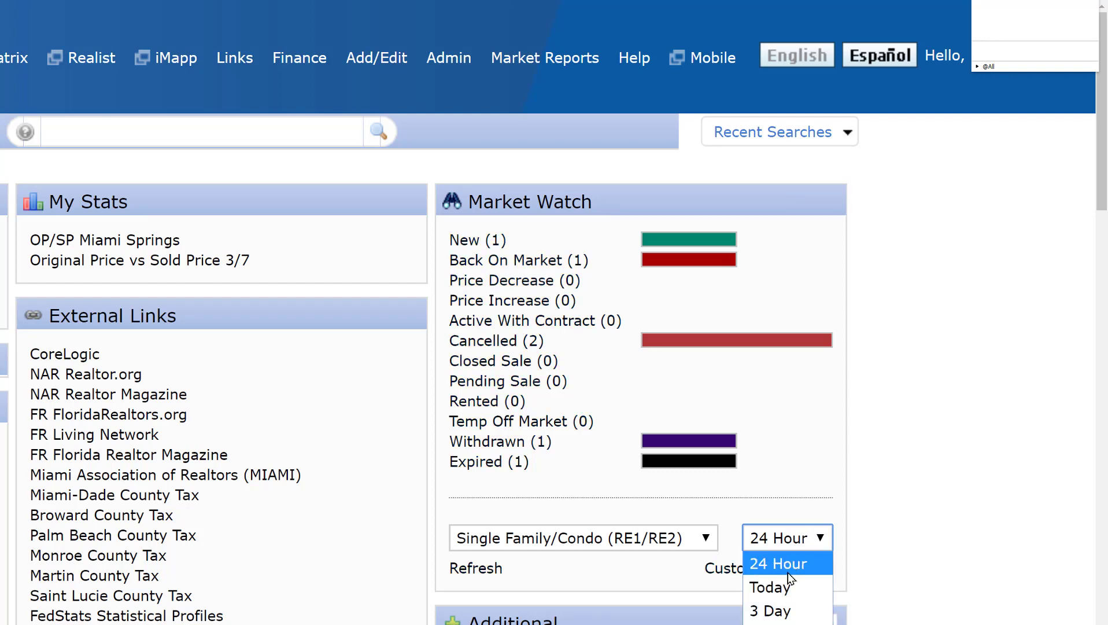
click(936, 476)
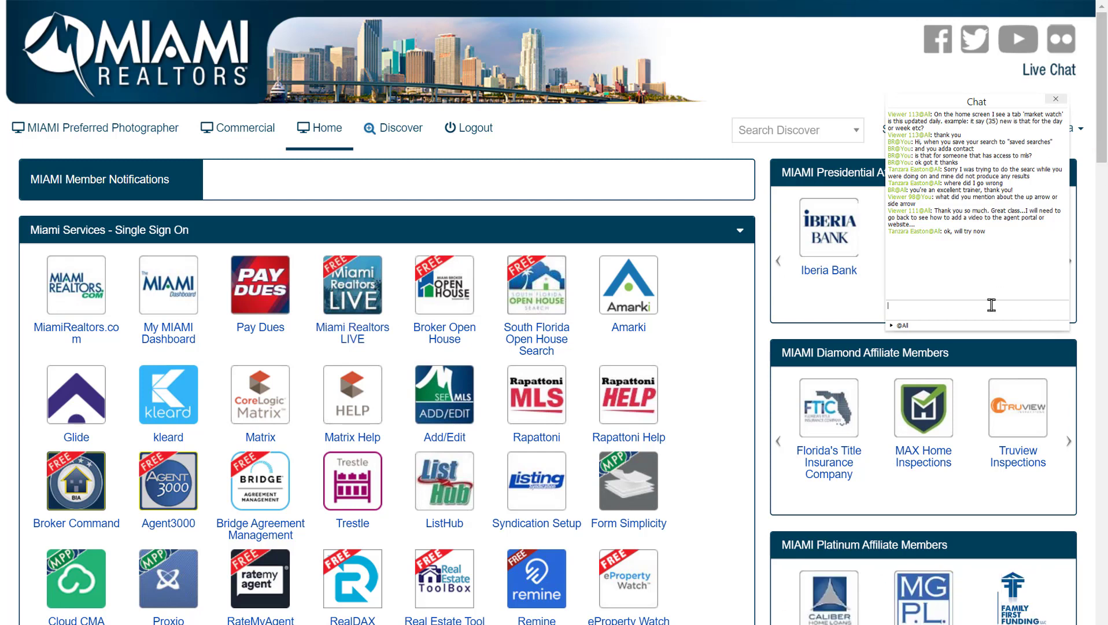
text(www.youtube.com/m)
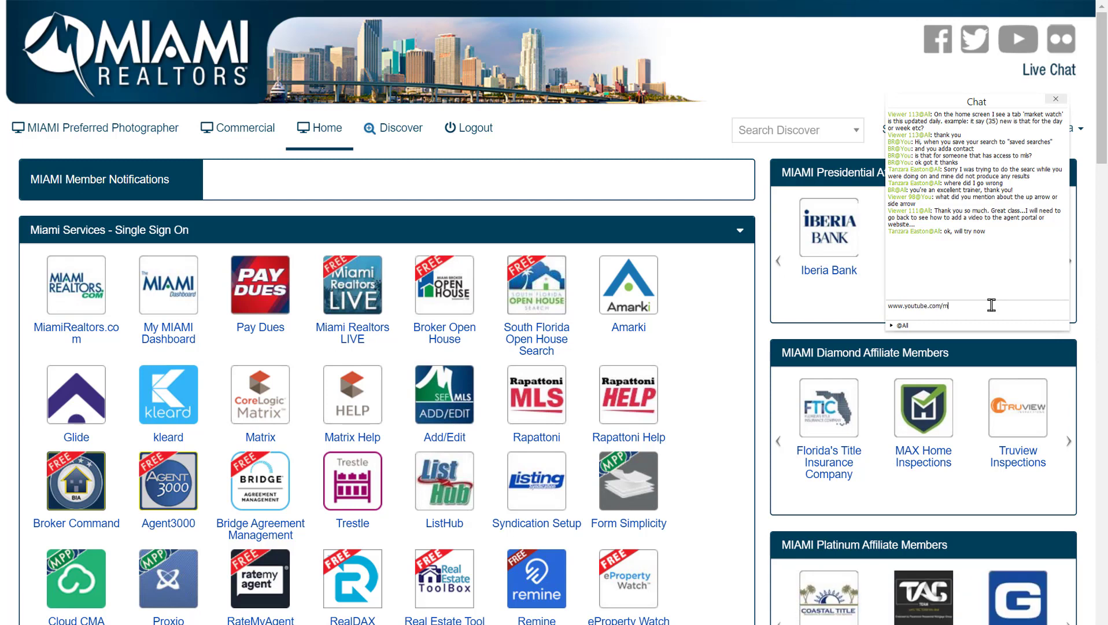
text(iamitrainers)
key(Return)
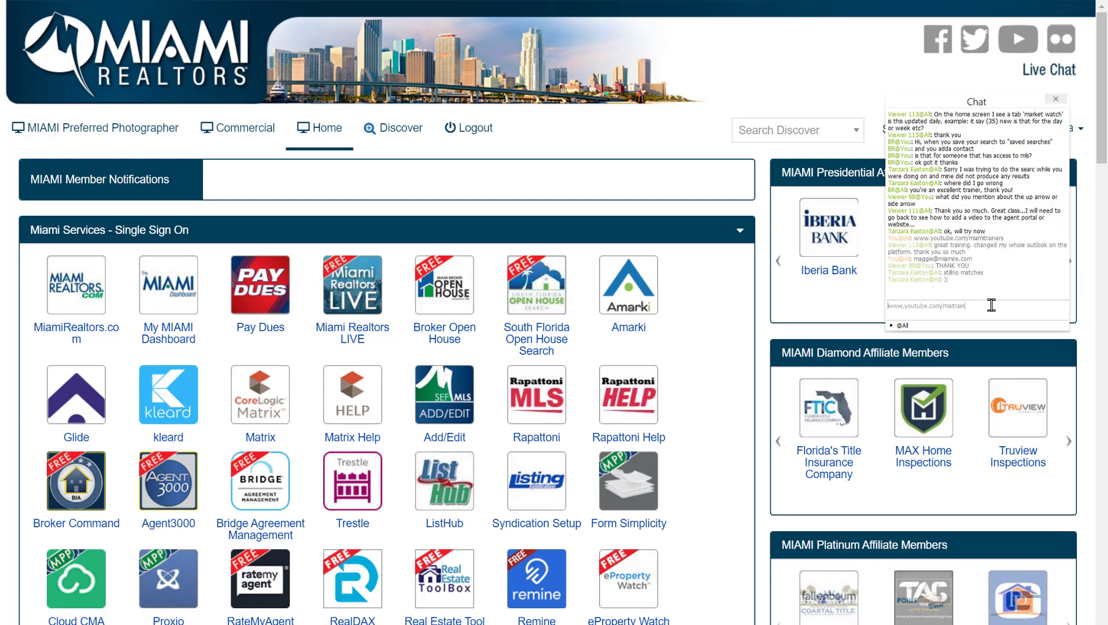